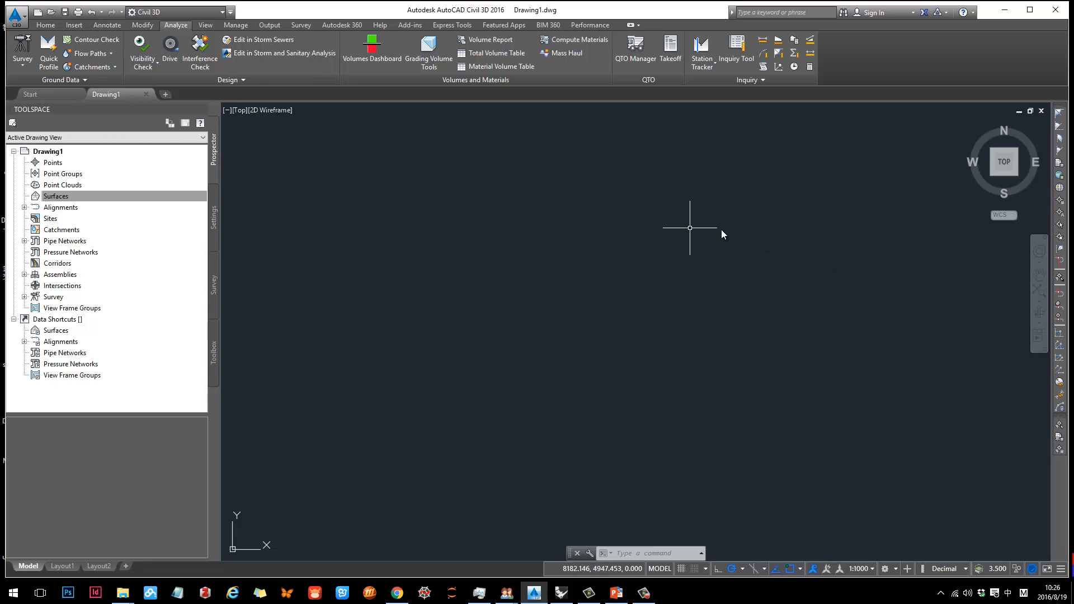
Step: Switch to Rhino and examine the Clemson site contours in the Perspective viewport
left_click(45, 25)
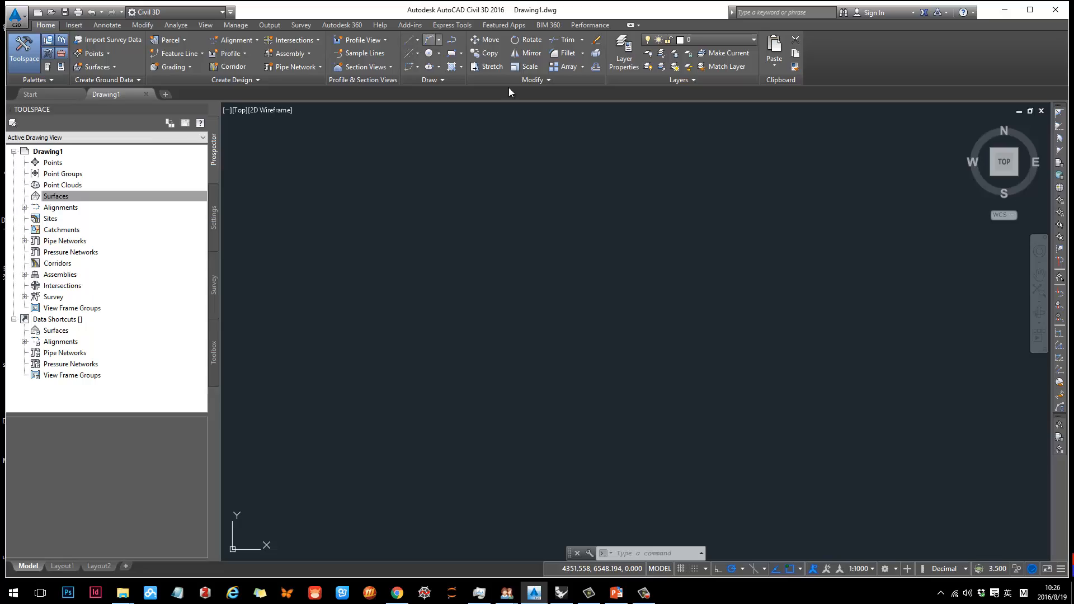
left_click(1005, 11)
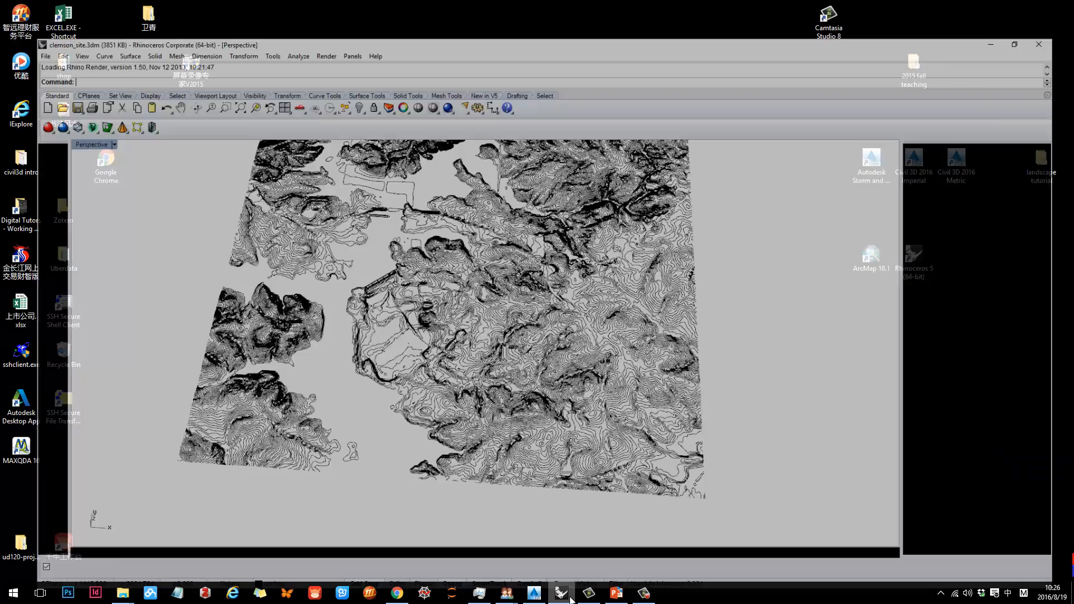
scroll(442, 323, "up", 5)
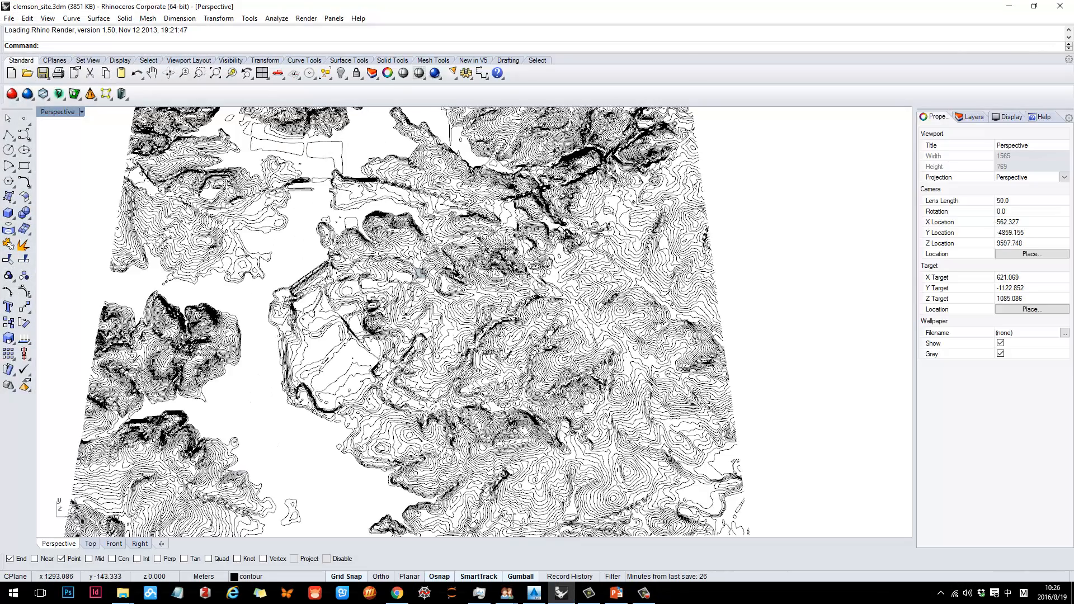
scroll(441, 323, "down", 3)
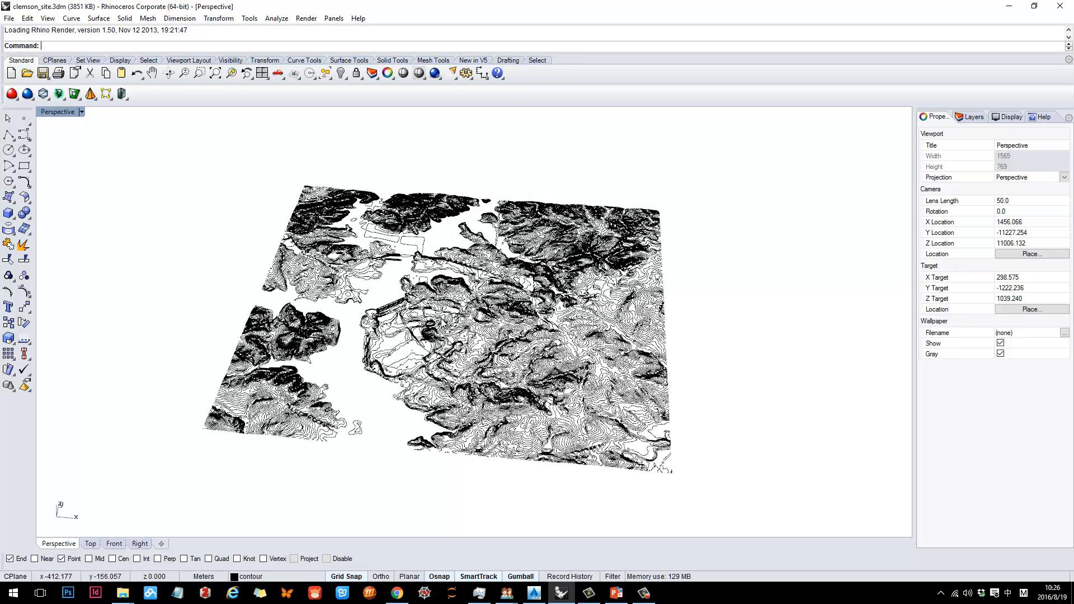
left_click(615, 592)
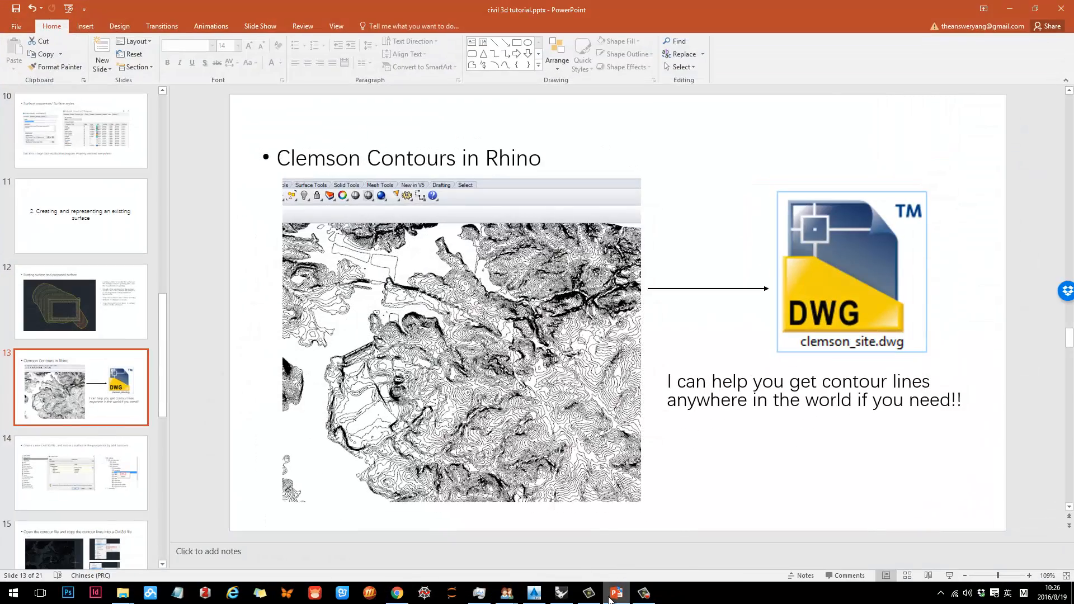
left_click(611, 597)
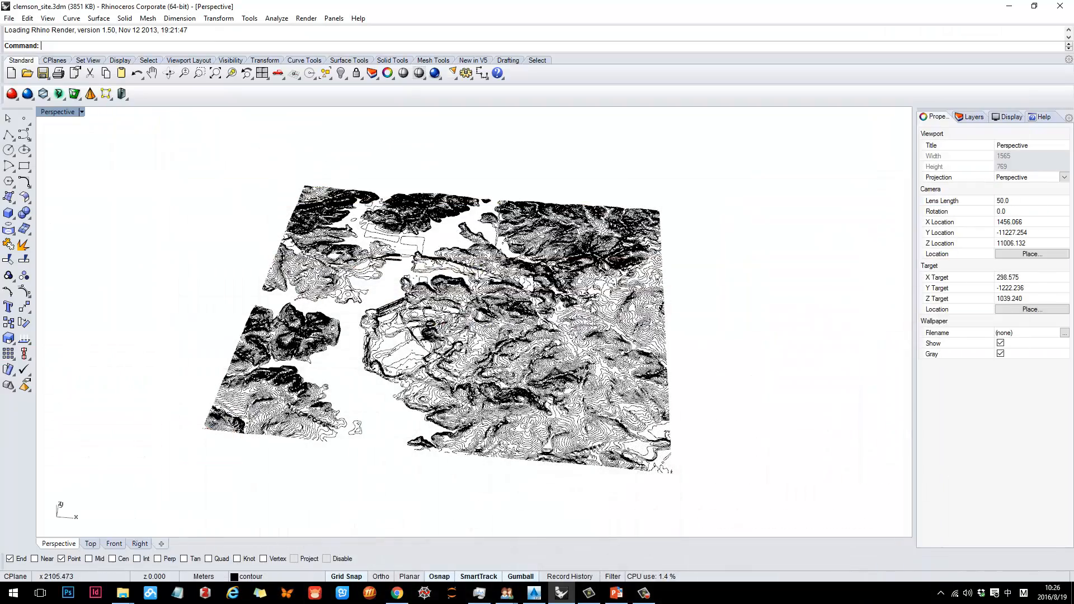
mouse_move(561, 359)
right_mouse_down()
mouse_move(504, 285)
mouse_move(536, 381)
mouse_move(560, 321)
mouse_move(561, 346)
right_mouse_up()
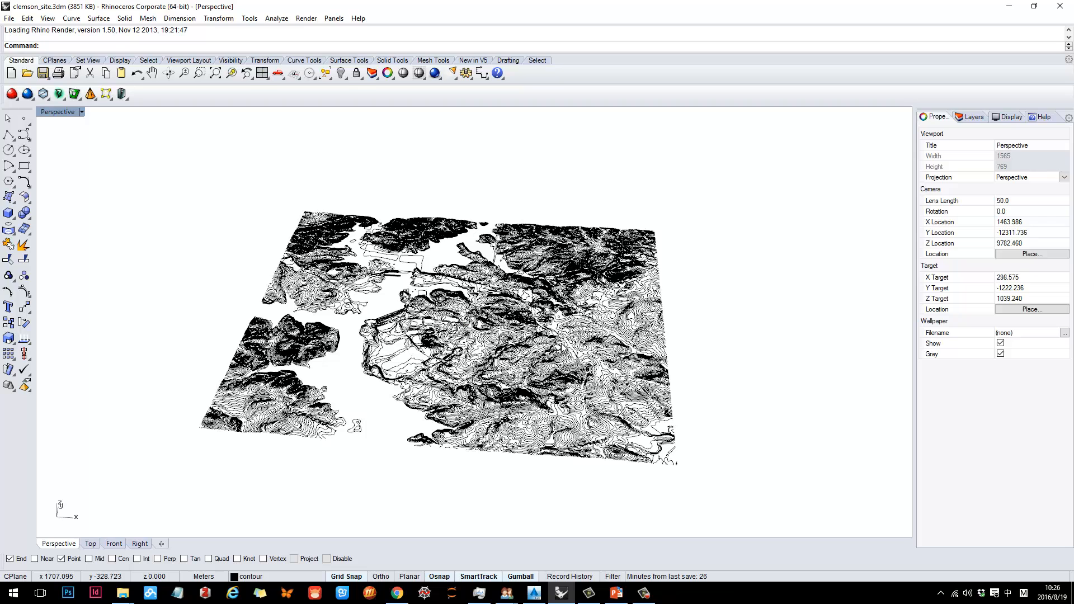
Step: Switch to Chrome, go to YouTube and look over the "heron and elk workflow" video page and its description
left_click(397, 593)
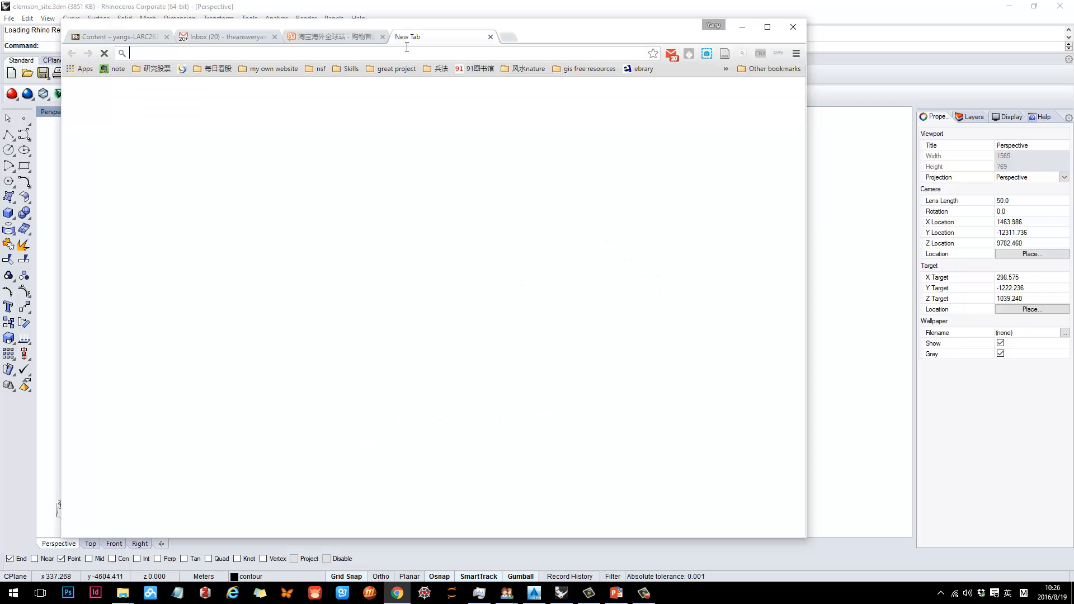
type("www.youtube.com")
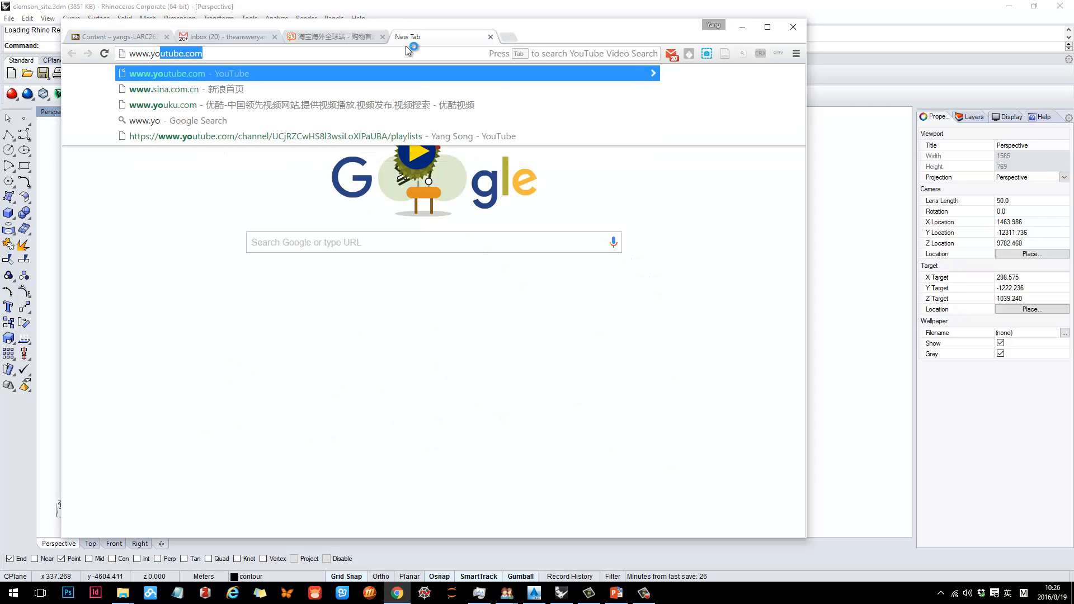
key("Return")
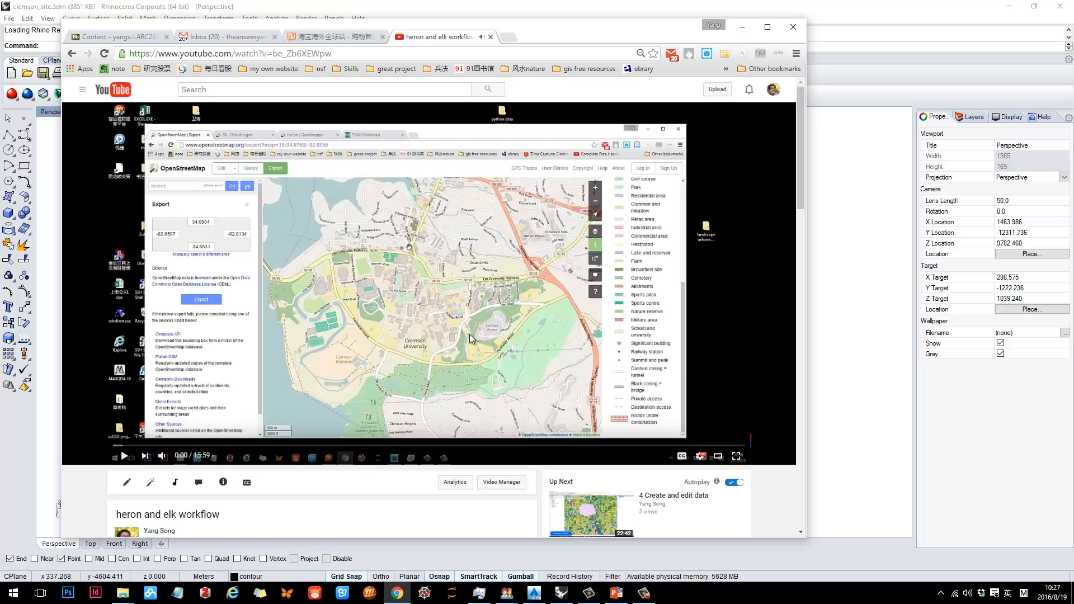
scroll(469, 334, "down", 3)
scroll(357, 372, "up", 1)
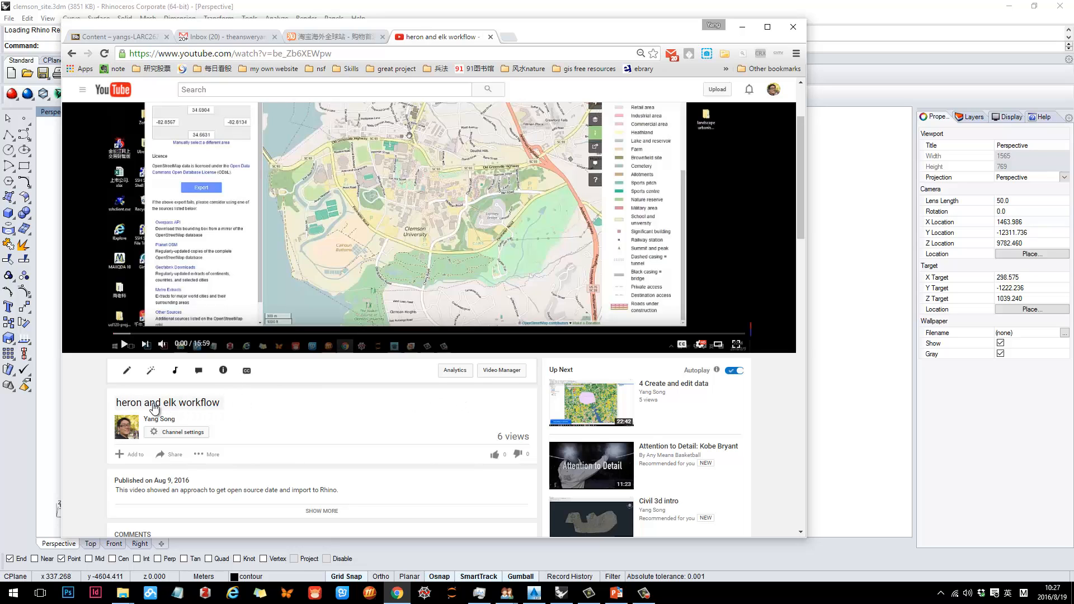
scroll(289, 413, "up", 1)
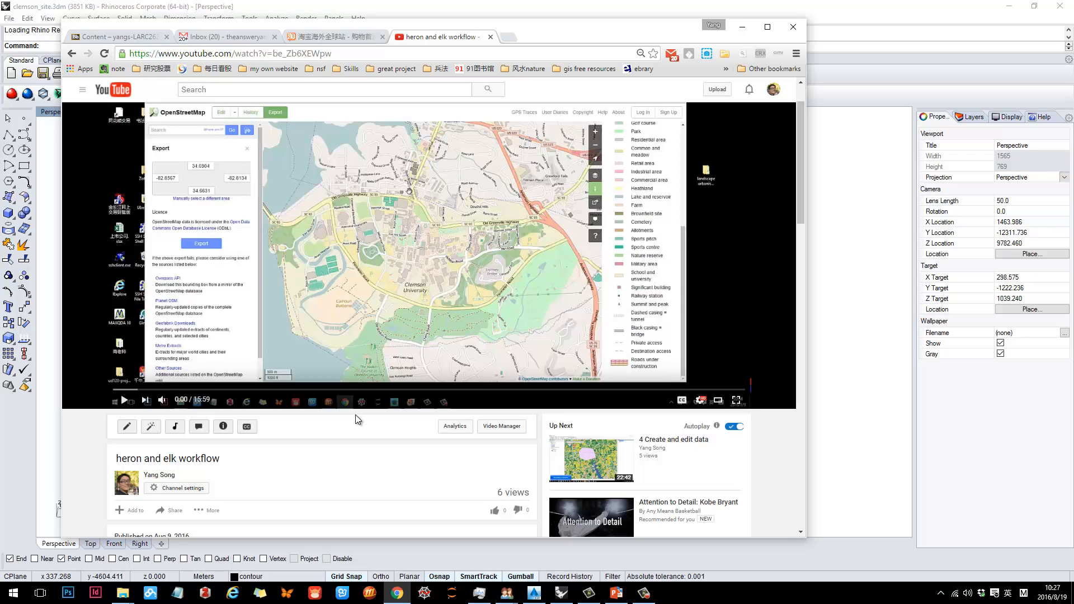
scroll(355, 414, "up", 1)
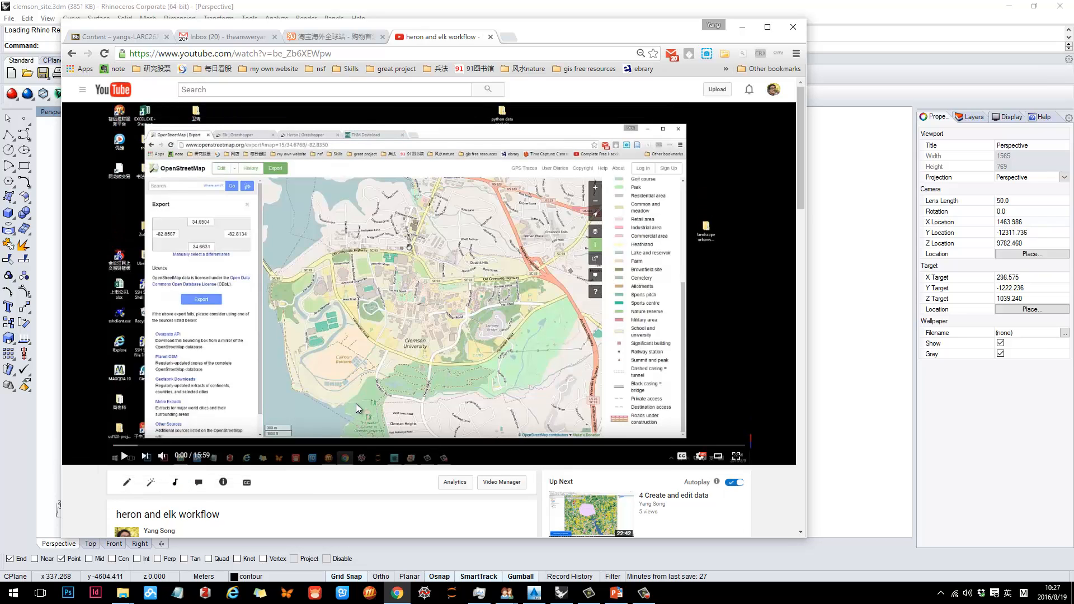
Step: Skip the video to about 15:34 to view its contour result, and put the browser window away
left_click(514, 446)
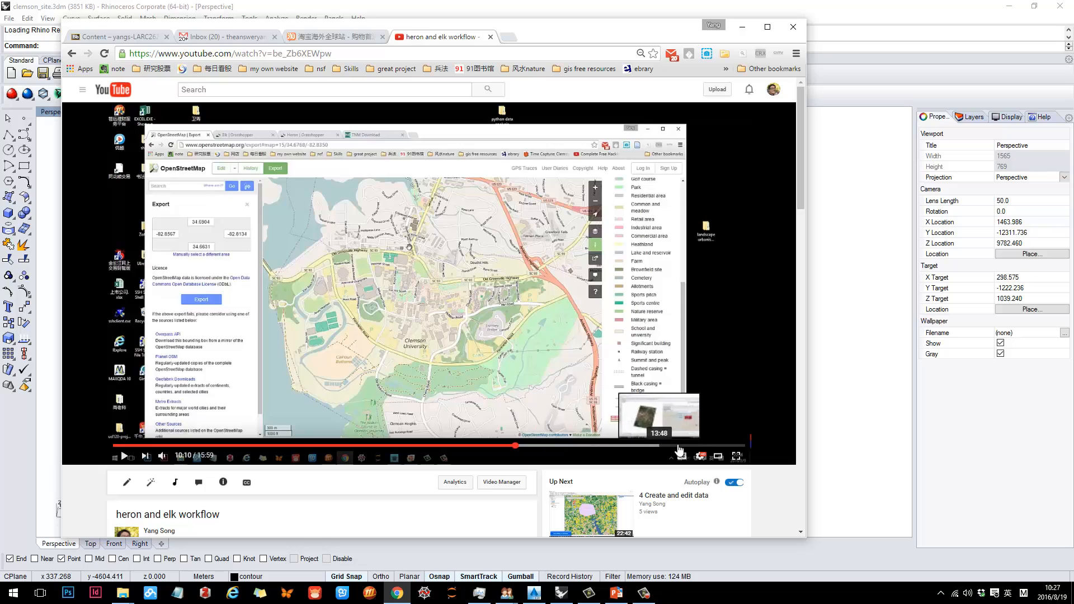
left_click(728, 446)
left_click(124, 456)
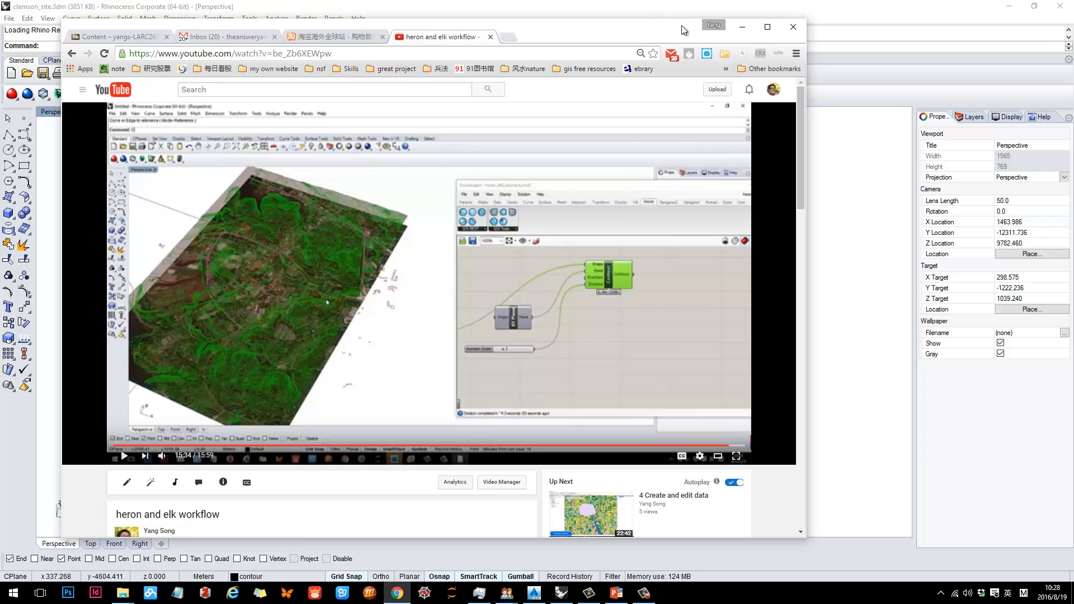
left_click(739, 28)
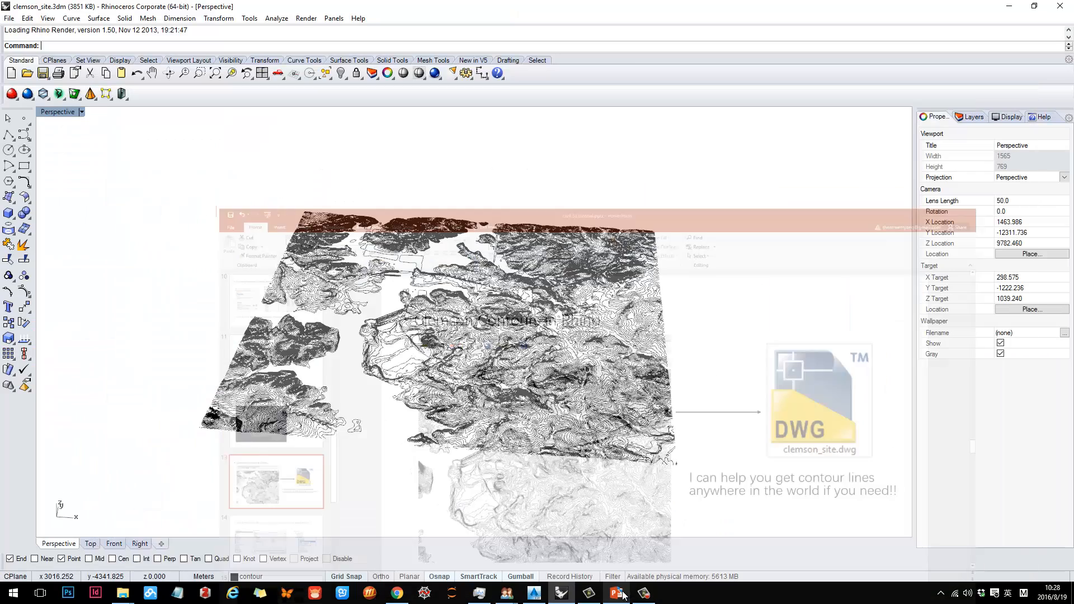
Step: Switch to PowerPoint and review the "Clemson Contours in Rhino" slide with its note on getting contour lines
left_click(616, 592)
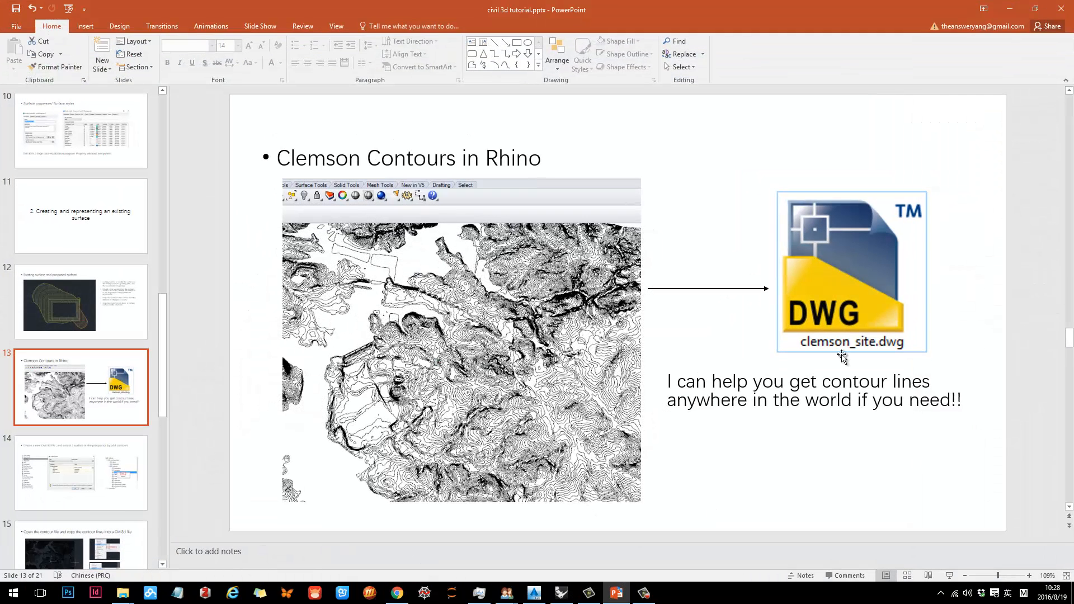
left_click(712, 383)
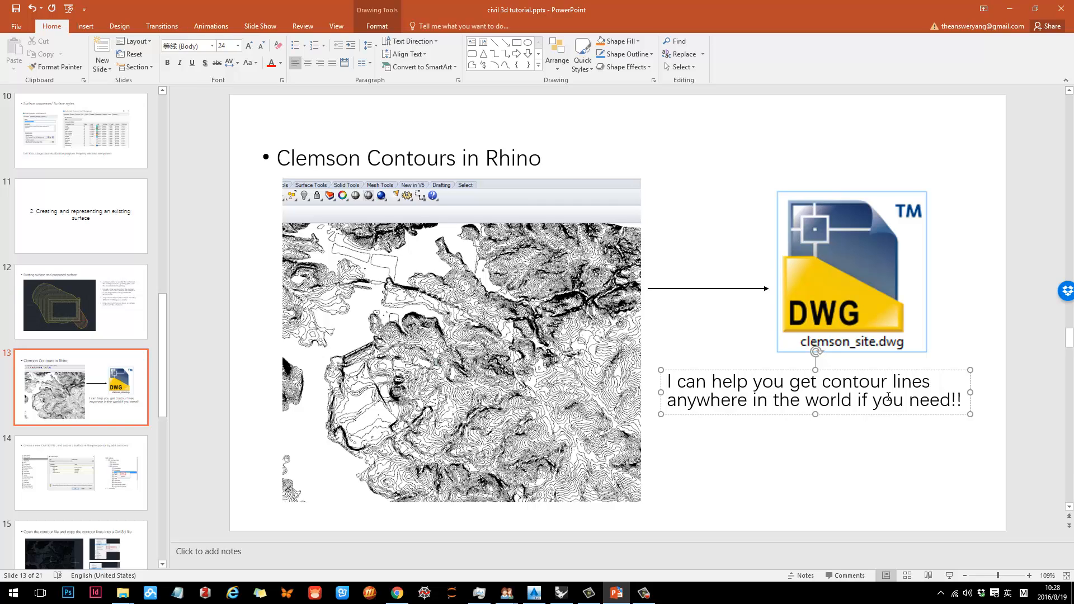
Step: Return to Rhino and pick a single contour line near the middle of the site for closer inspection
key("alt+Tab")
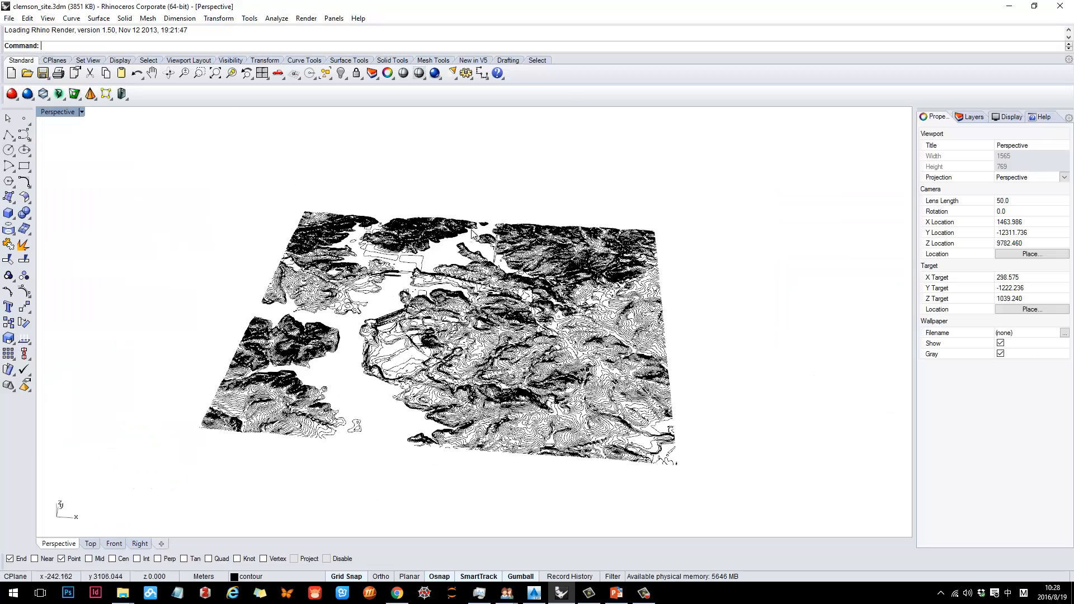
mouse_move(475, 301)
right_mouse_down()
mouse_move(486, 347)
mouse_move(485, 291)
right_mouse_up()
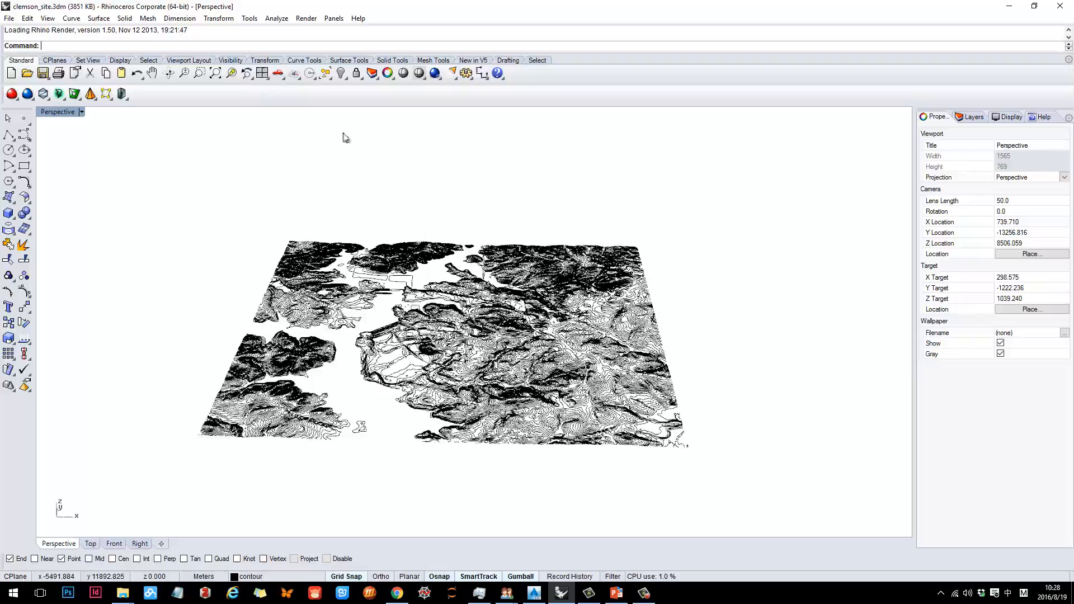
right_click_drag(345, 137, 498, 341)
scroll(428, 291, "up", 12)
right_click_drag(468, 386, 493, 319)
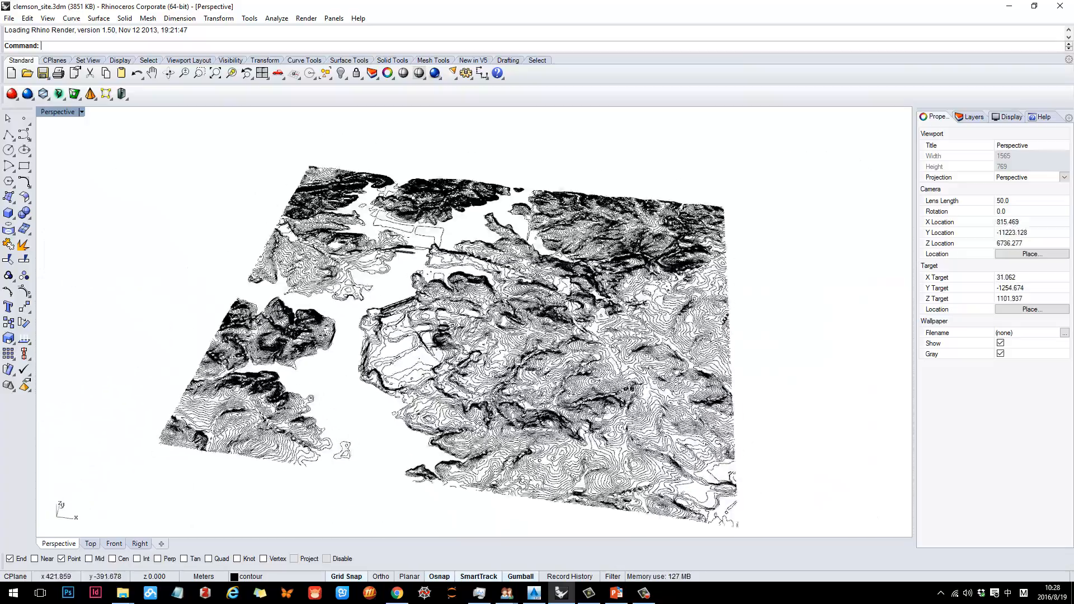
scroll(510, 356, "up", 10)
left_click(507, 359)
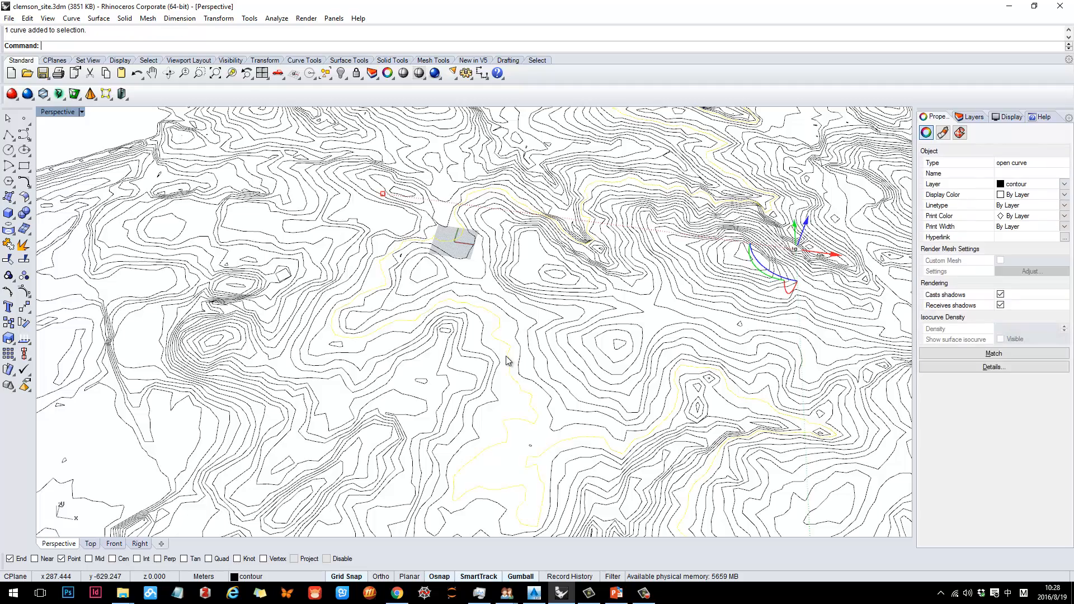
scroll(509, 359, "up", 8)
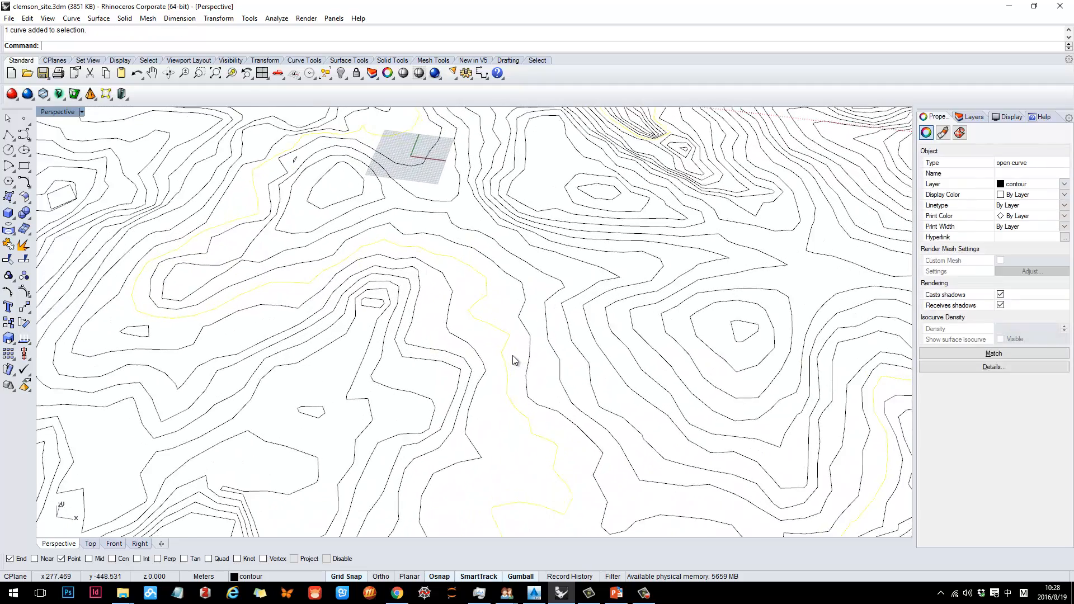
scroll(512, 354, "up", 3)
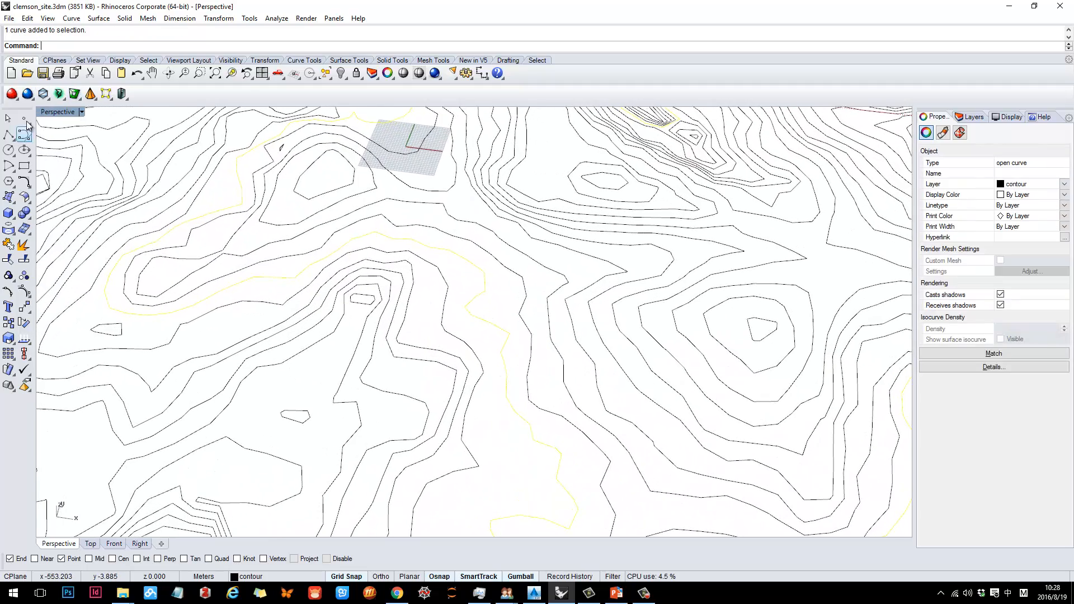
Step: Use the Point command with end snaps on two neighbouring contours to check their elevation interval, and clear the selection
left_click(25, 119)
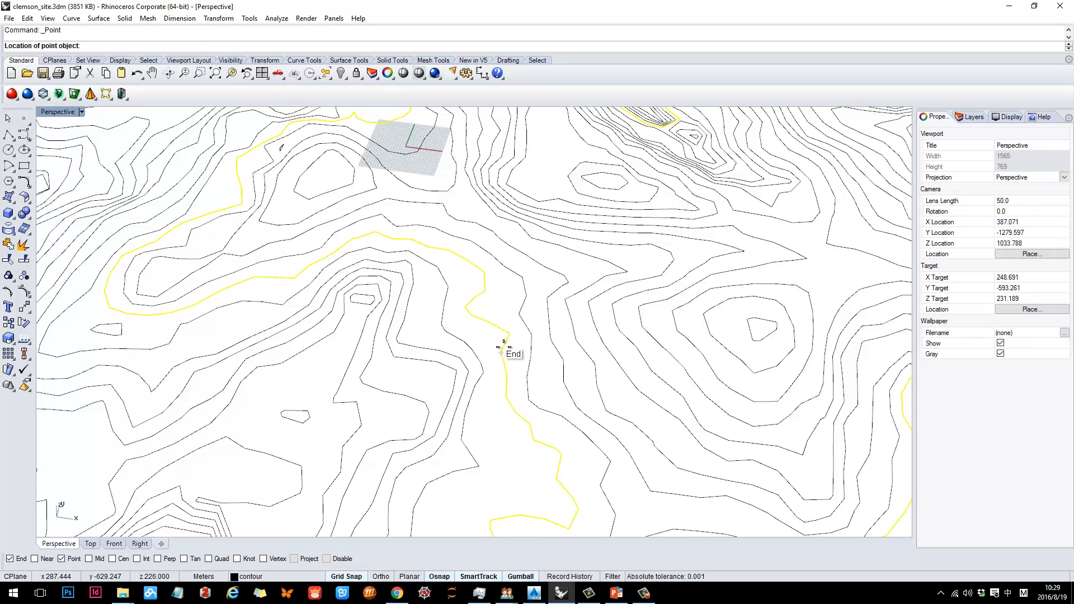
left_click(501, 349)
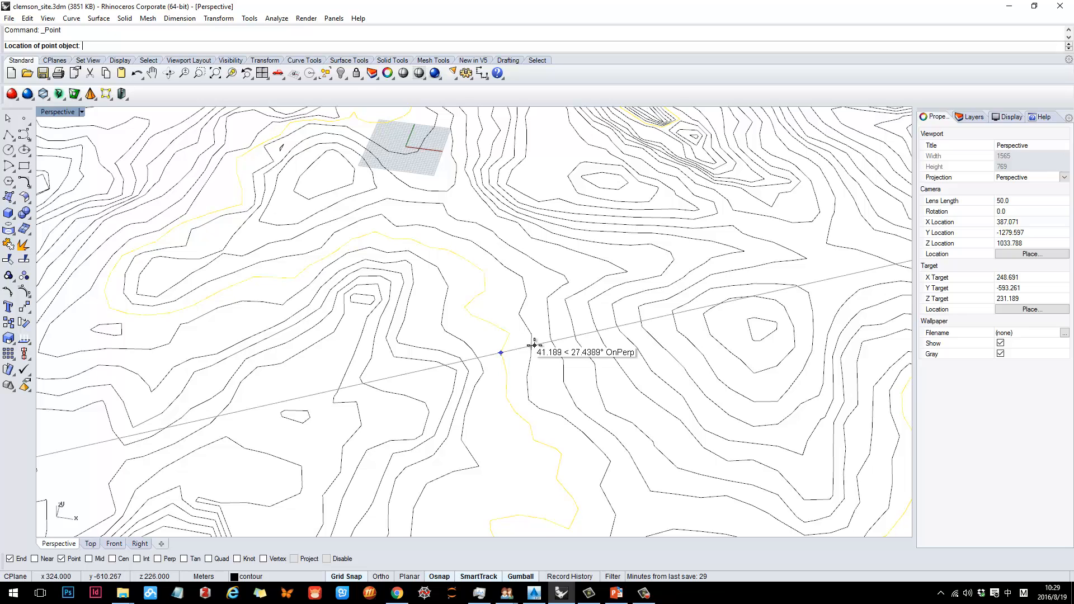
left_click(524, 354)
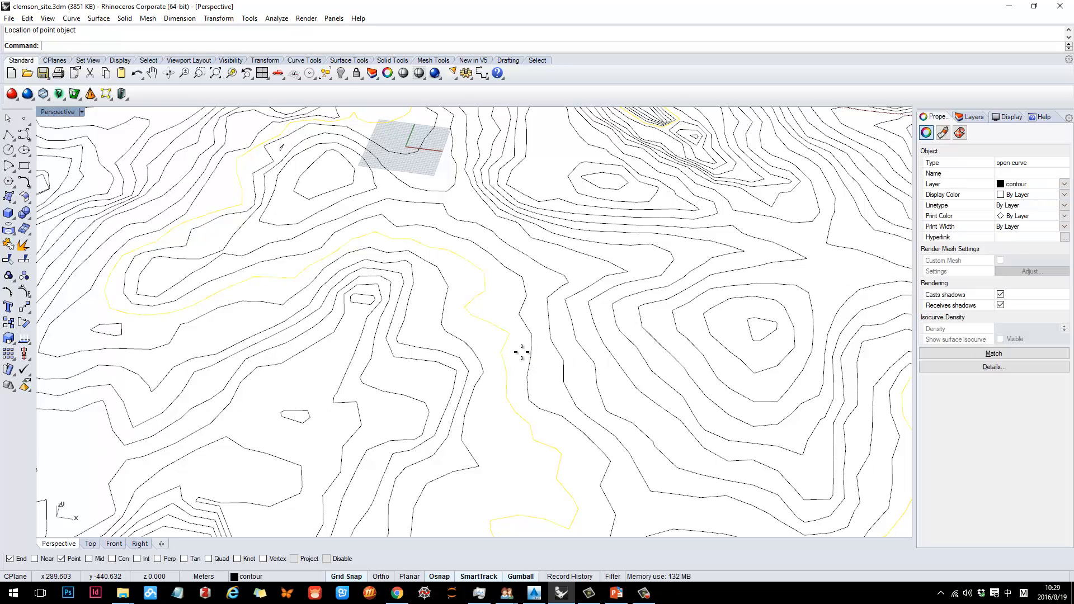
key("Return")
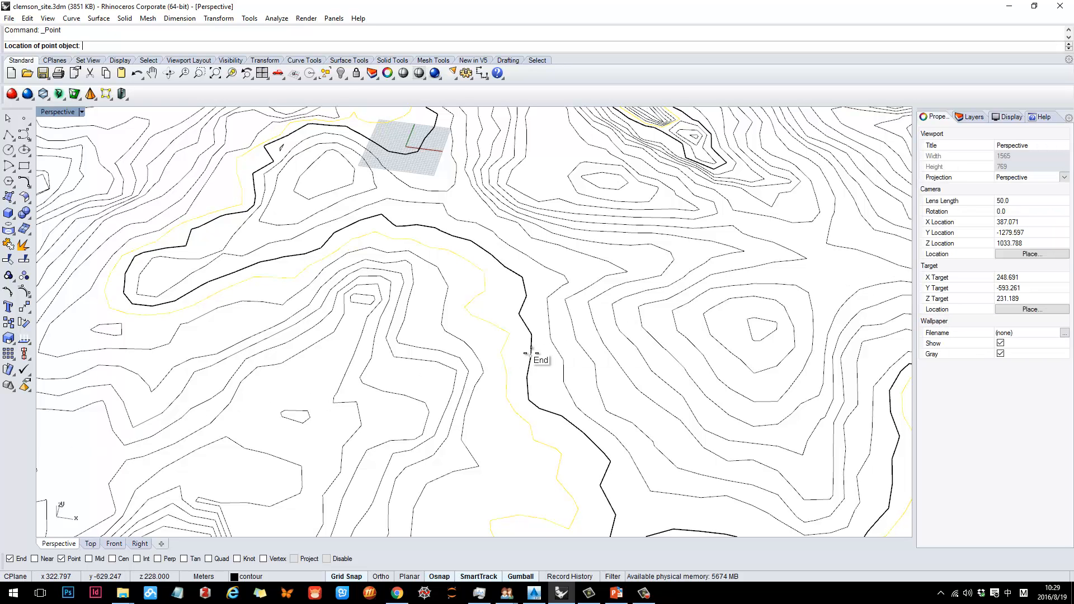
left_click(530, 353)
scroll(531, 355, "down", 5)
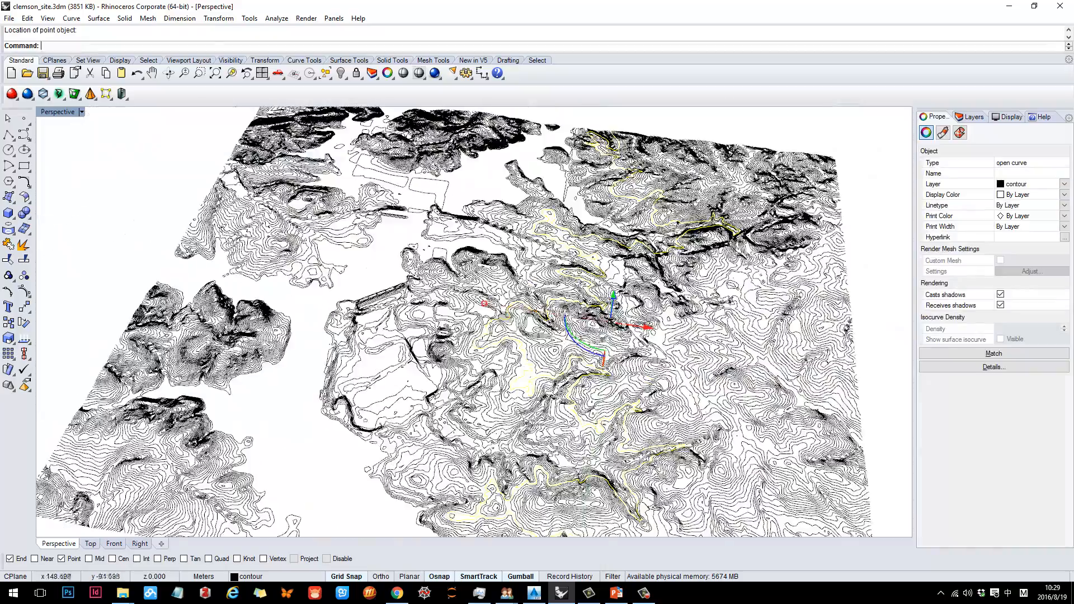
right_click_drag(480, 413, 497, 367)
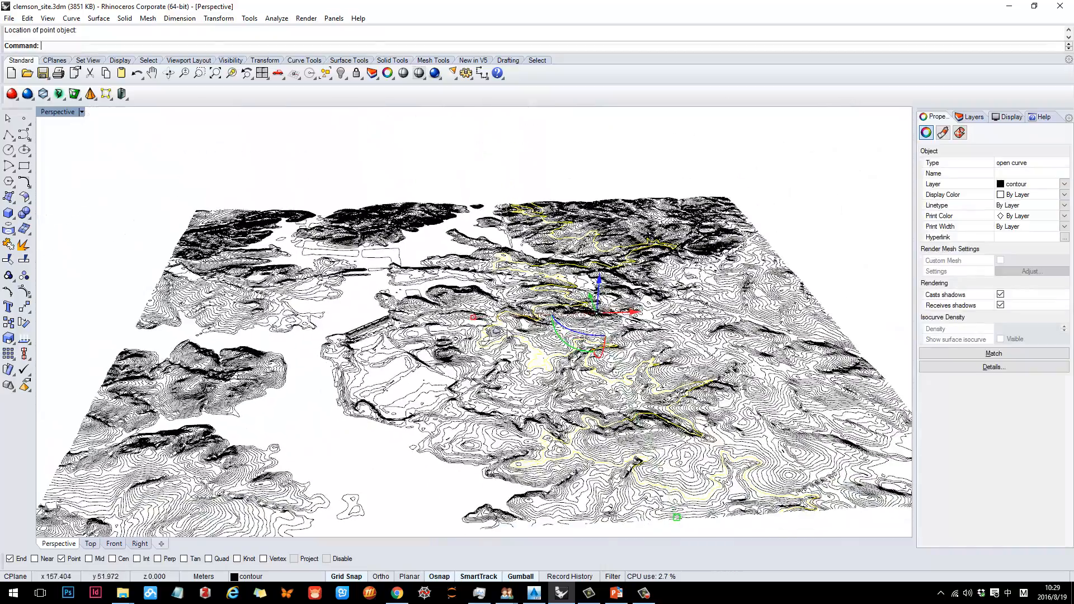
key("Escape")
Step: Select all contour curves of the site and copy them to the clipboard
scroll(503, 327, "down", 4)
right_click_drag(502, 324, 442, 388)
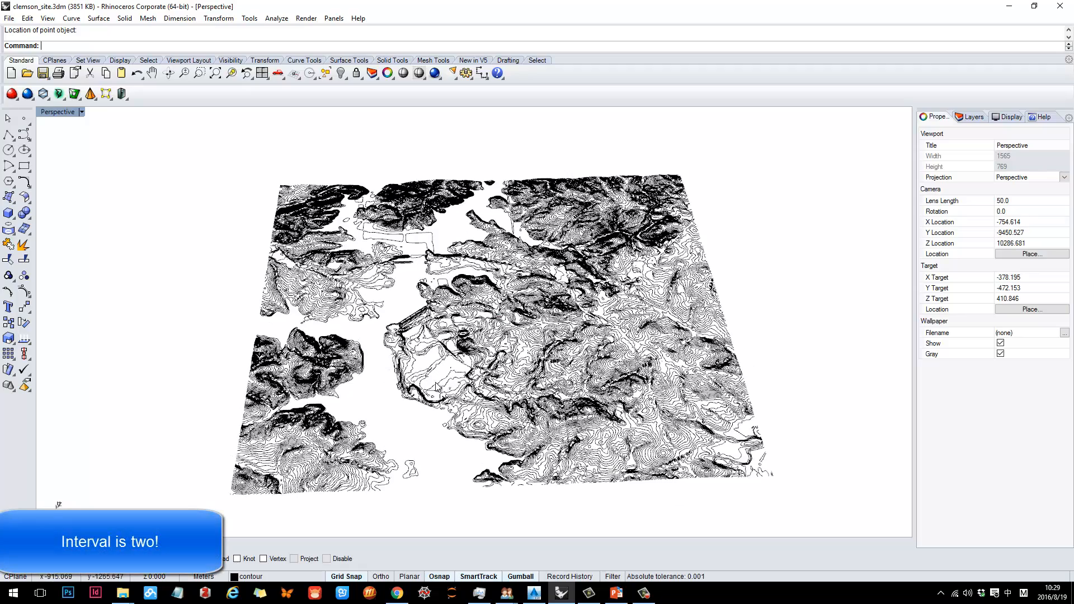
right_click_drag(513, 242, 573, 278)
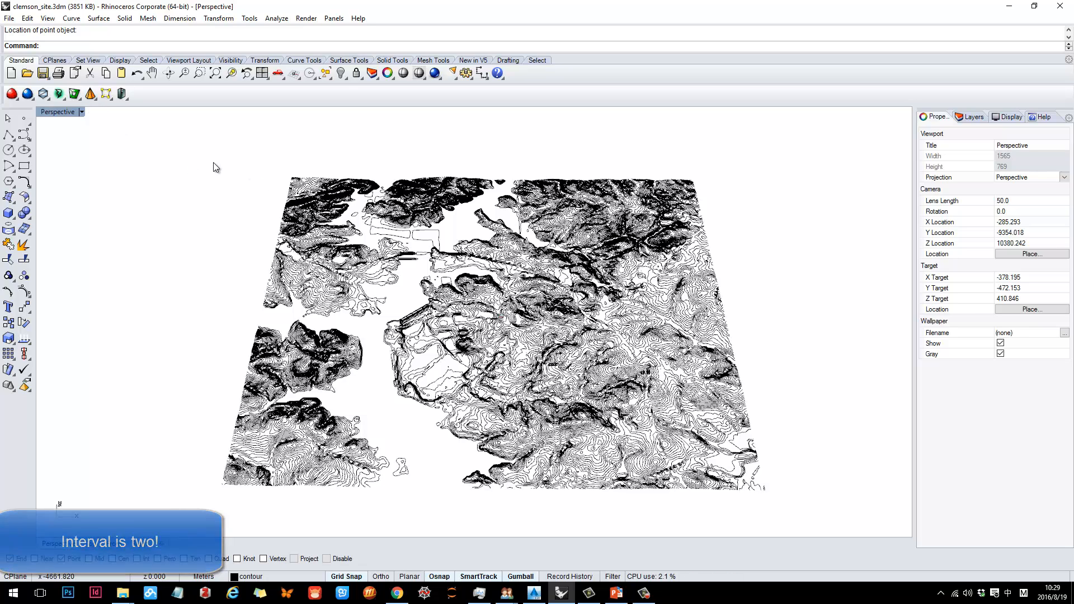
left_click_drag(199, 165, 889, 527)
key("ctrl+c")
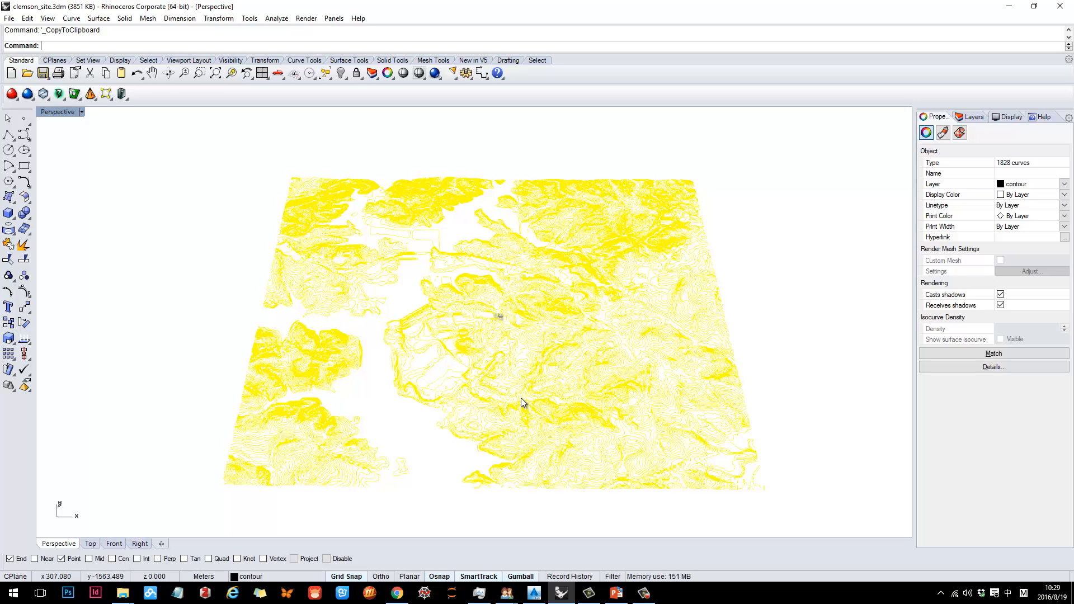
Step: Set up an export of the selected contours in the AutoCAD Drawing (*.dwg) format, and cancel it without saving
left_click(8, 19)
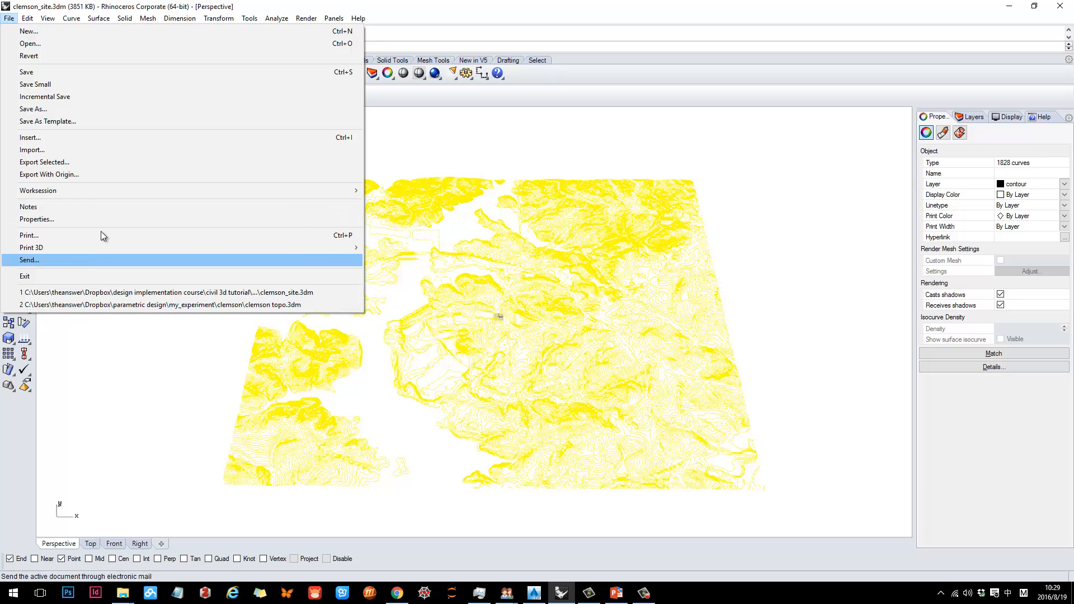
mouse_move(110, 190)
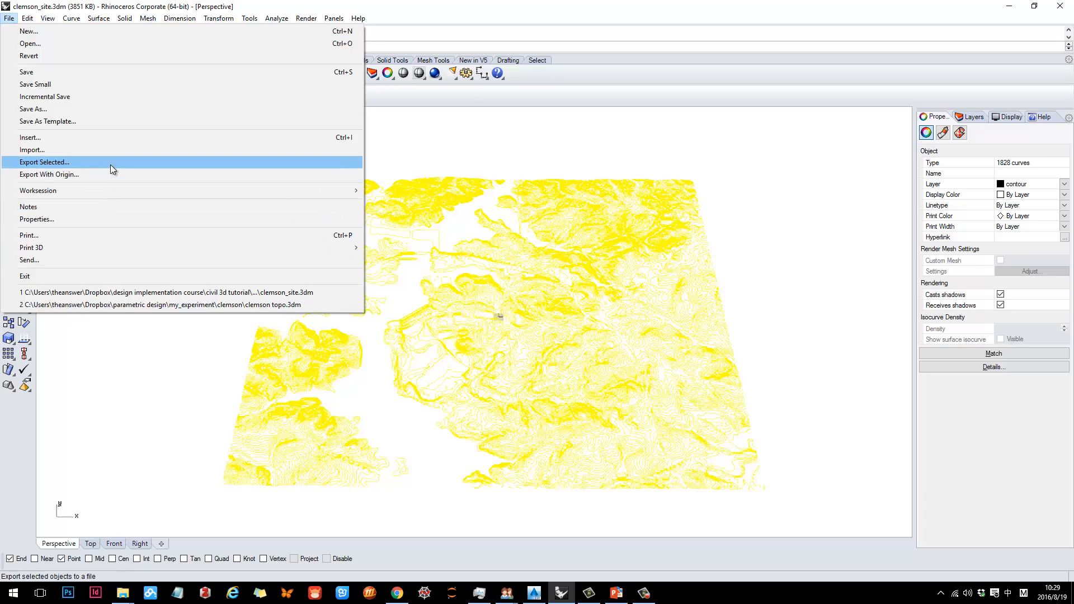
left_click(111, 164)
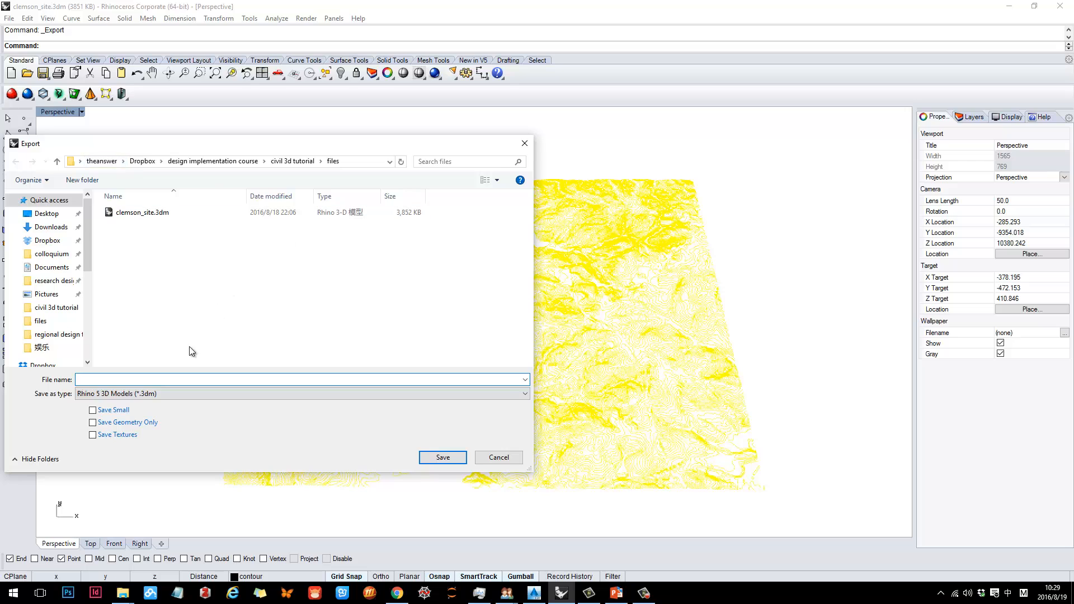
left_click(173, 393)
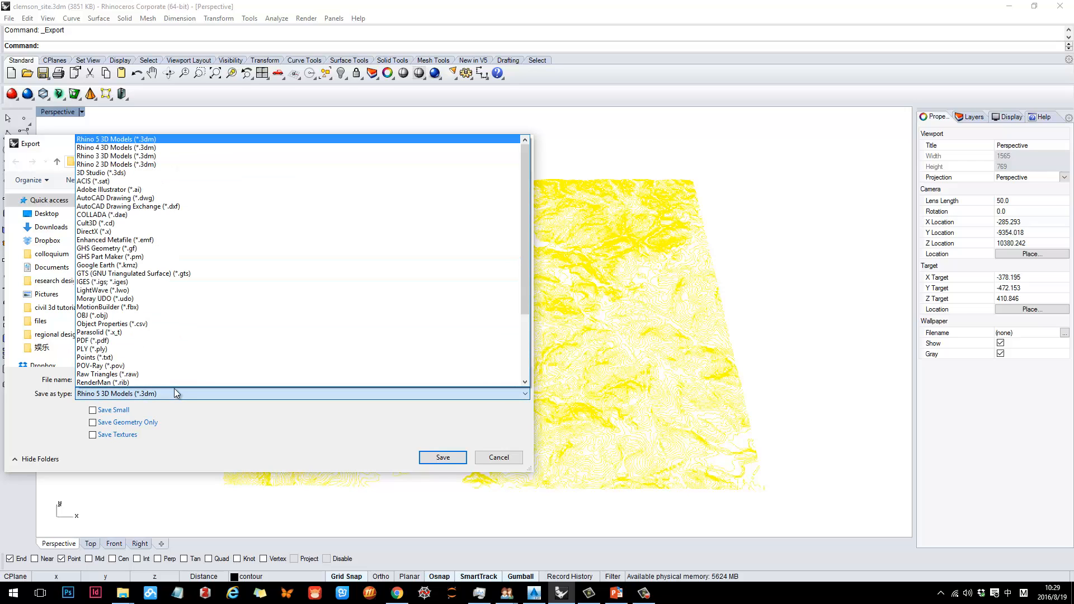
left_click(197, 198)
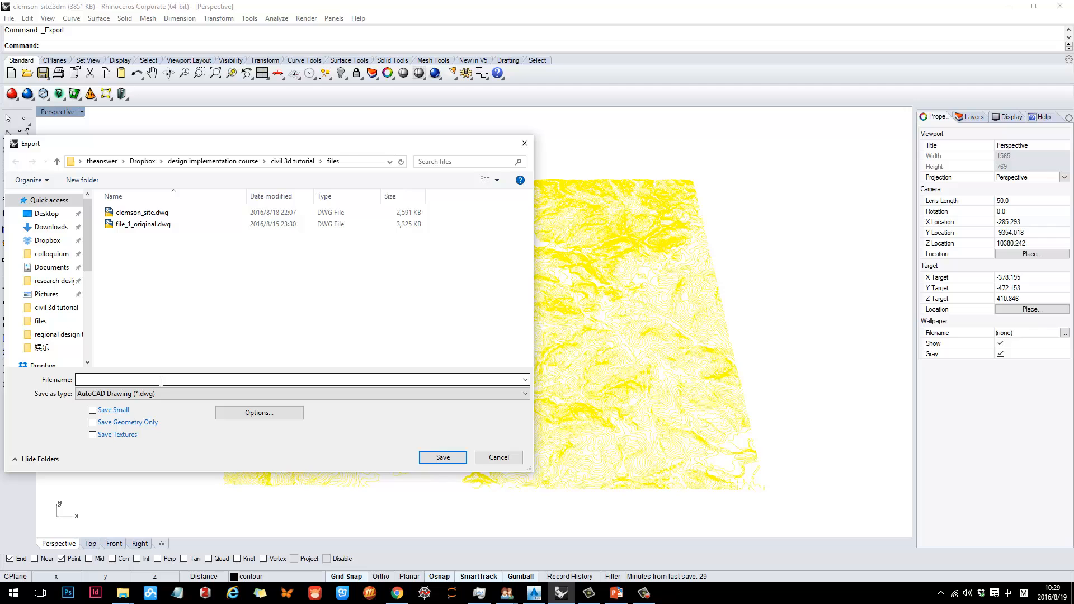
left_click(518, 458)
Step: Open clemson_site.dwg in Civil 3D from the tutorial's "files" folder
mouse_move(124, 599)
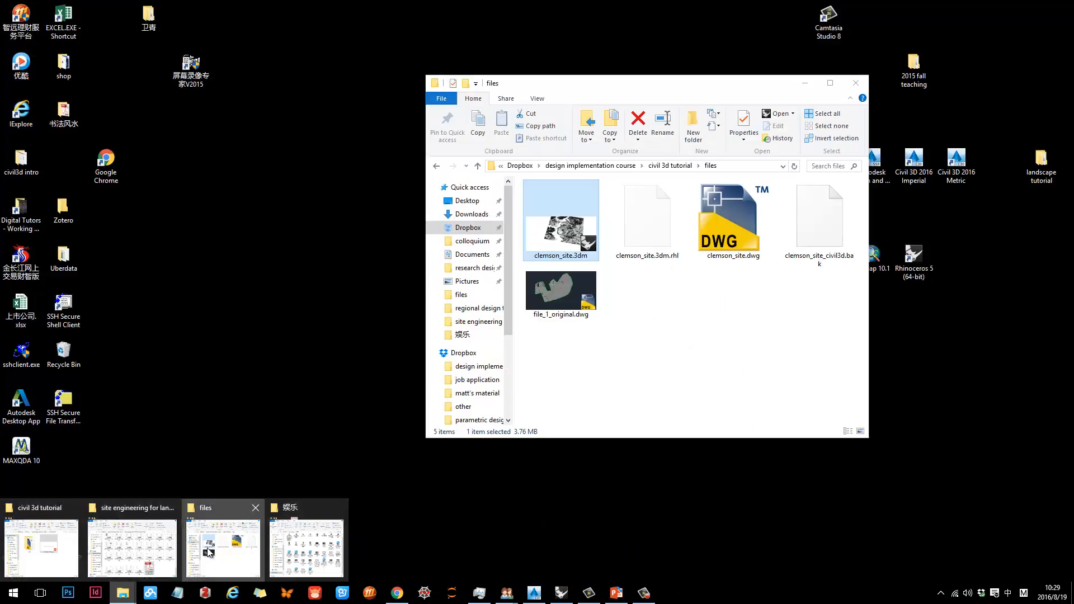
left_click(221, 540)
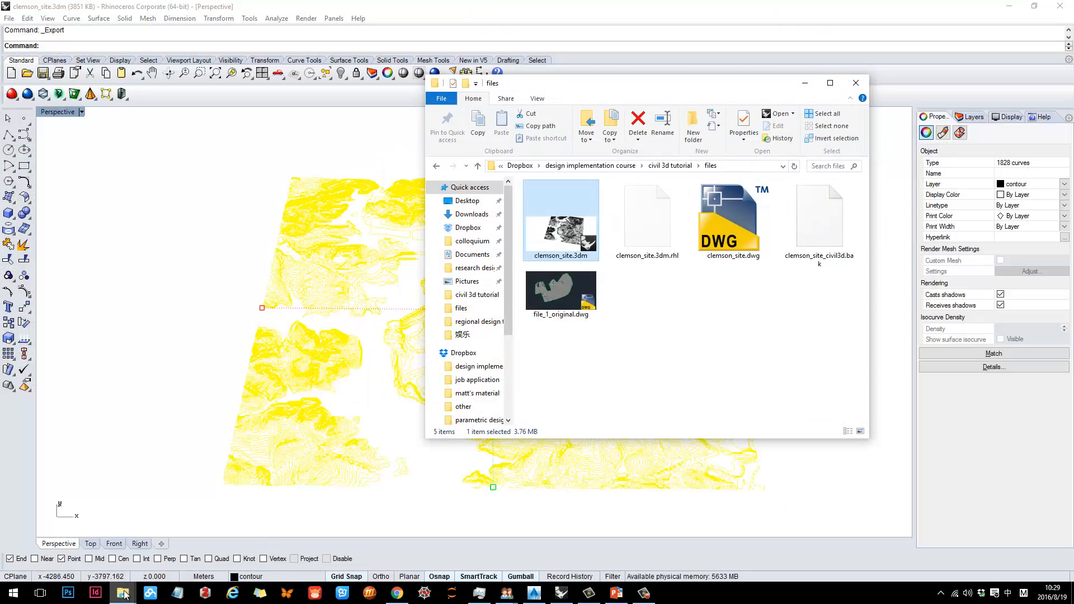
mouse_move(124, 599)
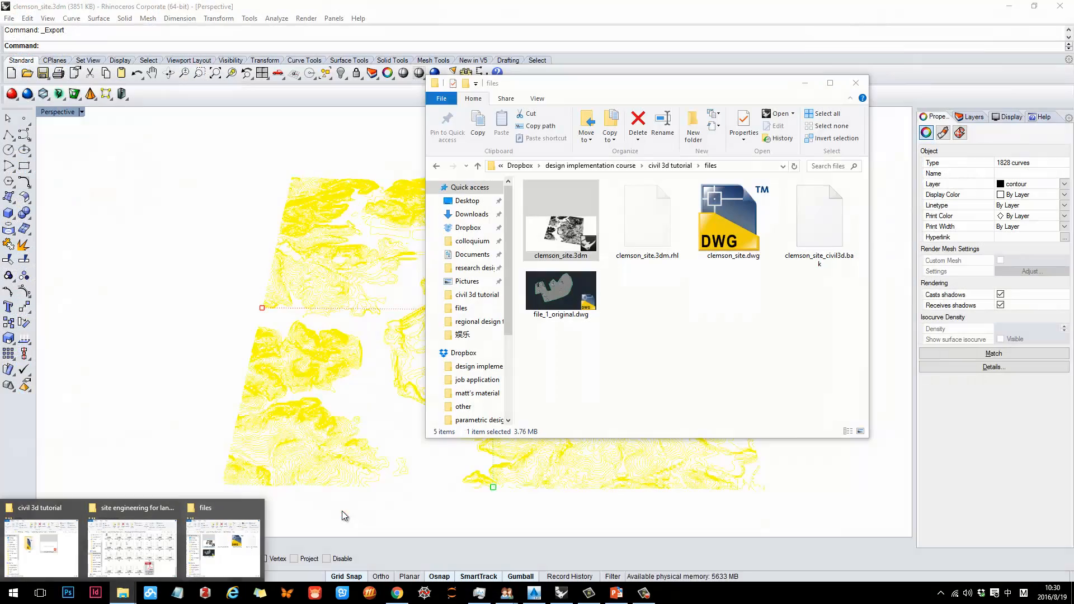
left_click(731, 282)
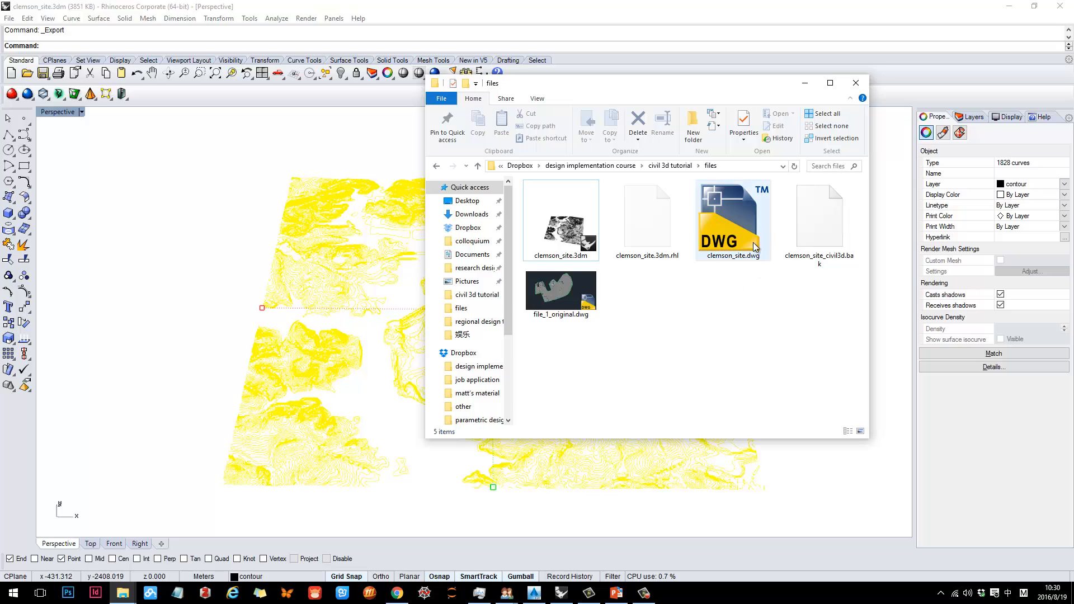
left_click(734, 252)
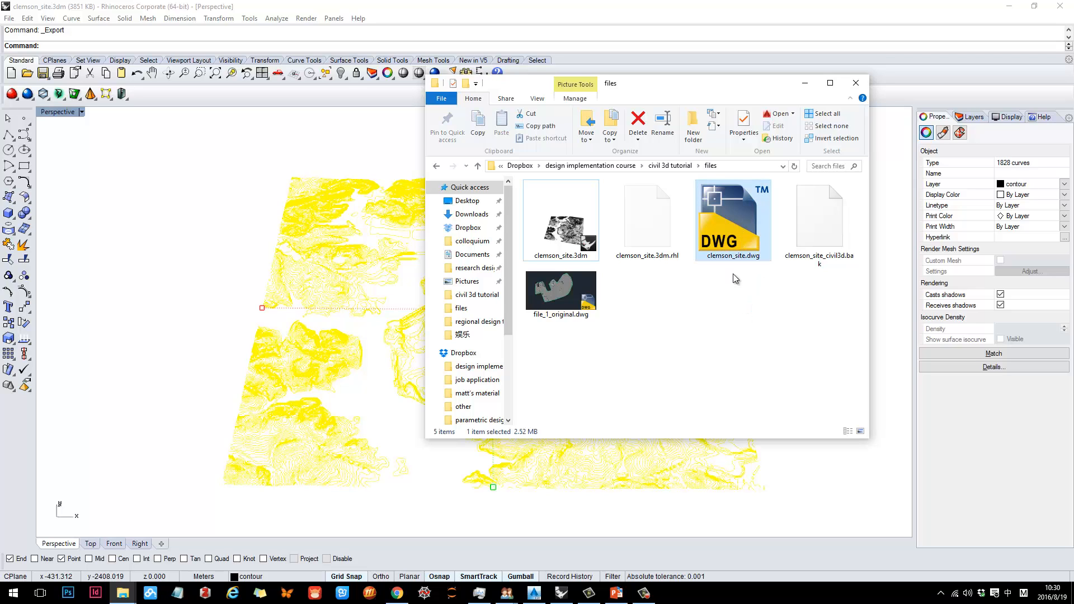
left_click(734, 274)
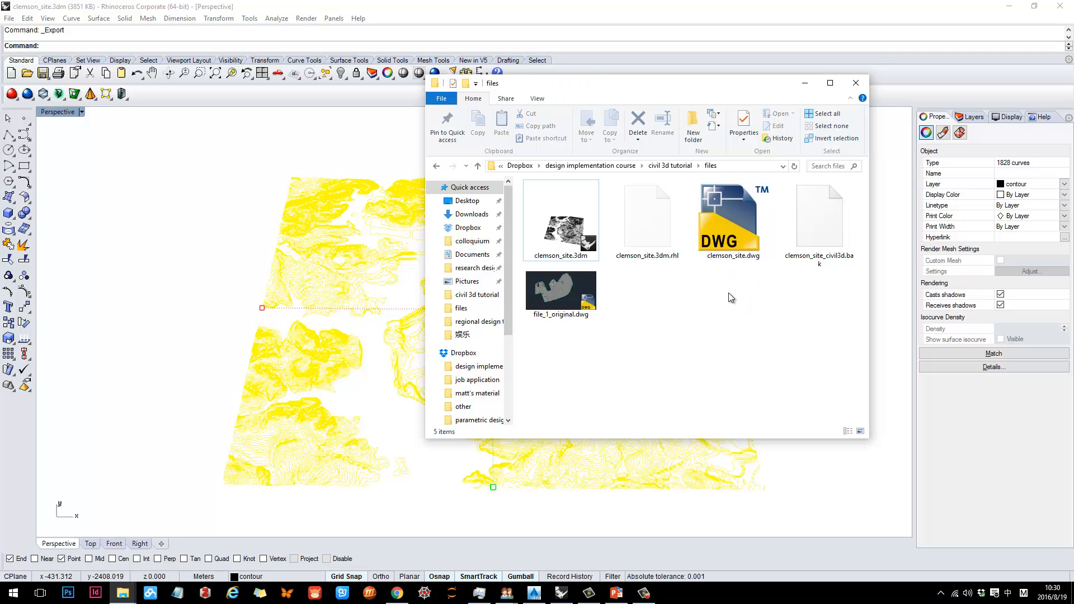
double_click(743, 215)
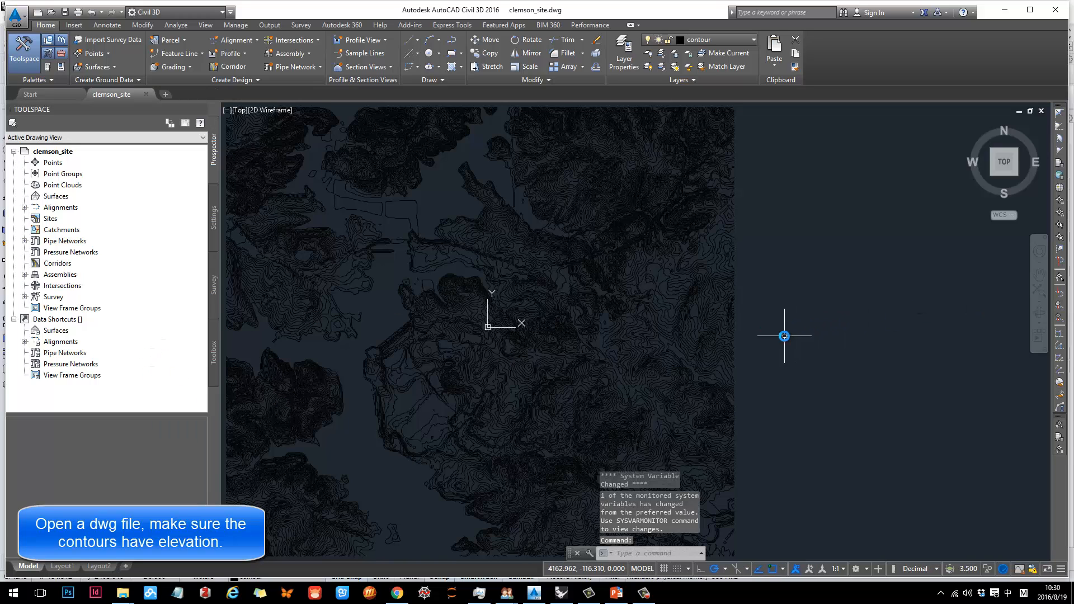
Step: Check the site's width in Civil 3D with a temporary line along the north edge of the contours, and cancel the line
scroll(832, 342, "down", 6)
middle_click_drag(832, 342, 697, 318)
scroll(662, 302, "up", 4)
middle_click_drag(945, 321, 806, 281)
scroll(408, 155, "up", 2)
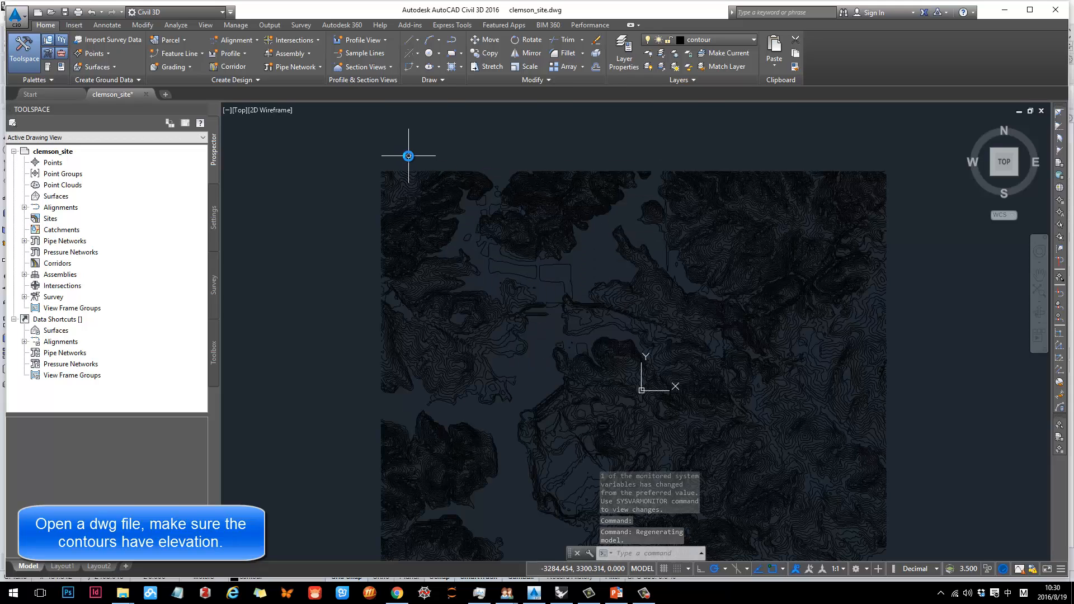
left_click(414, 42)
type("l")
key("Return")
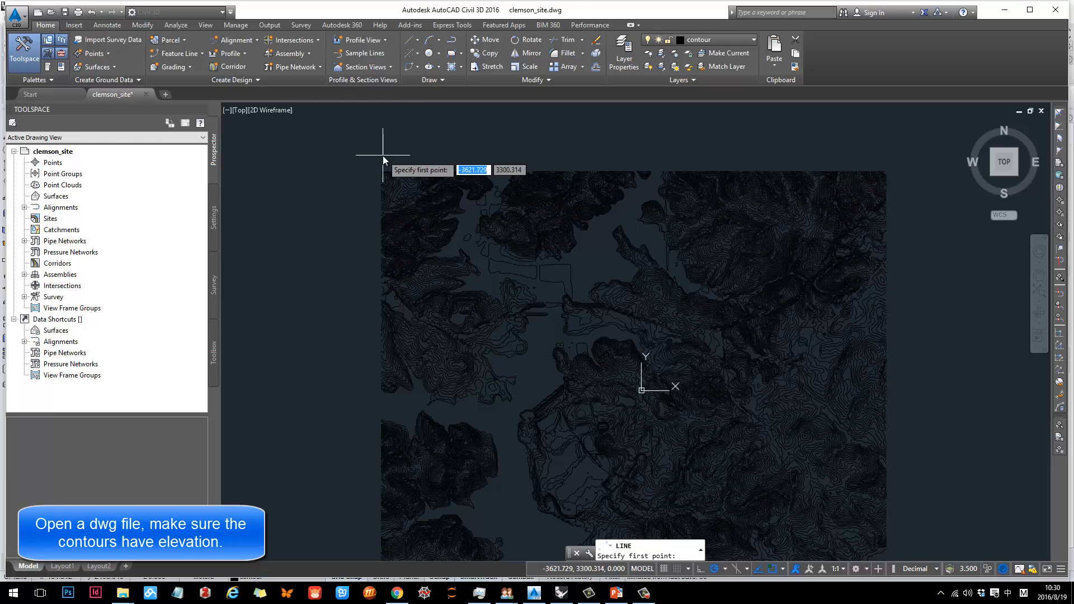
left_click(380, 157)
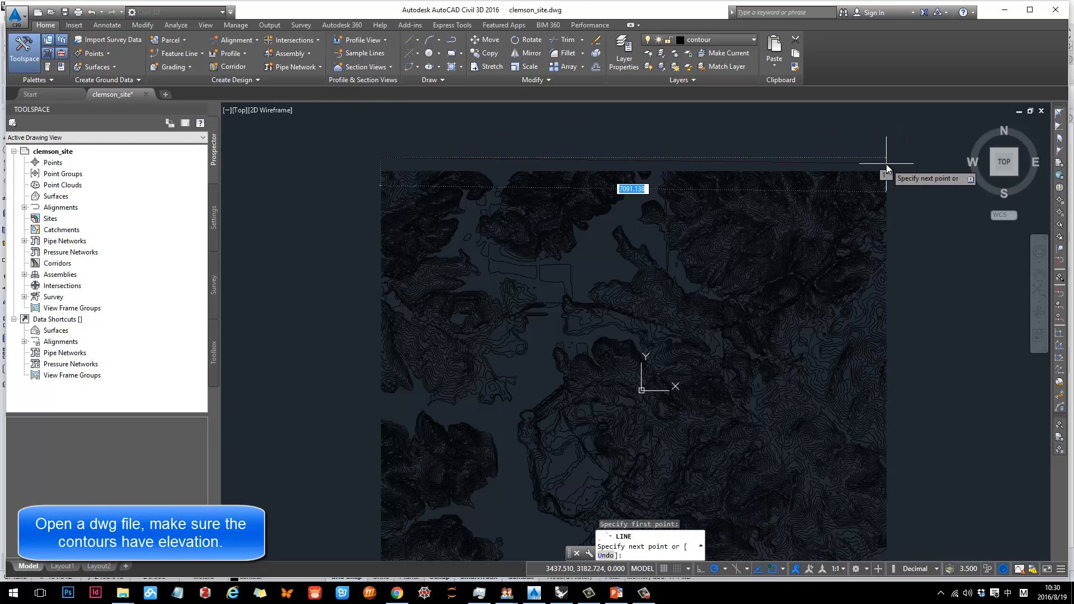
key("Escape")
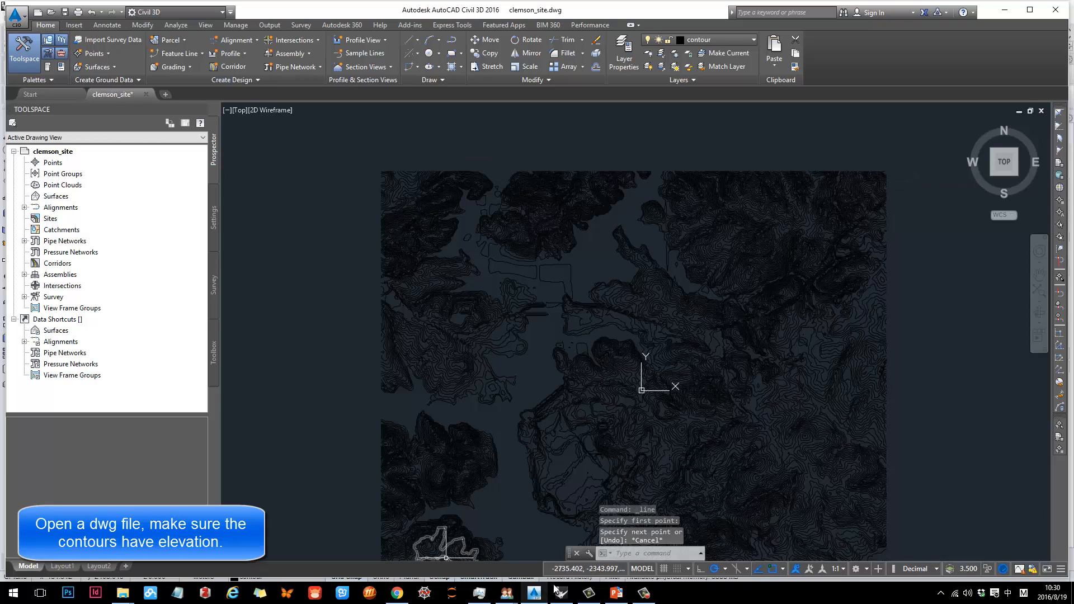
Step: Switch to Rhino and check the same north edge width with a temporary polyline, cancelling it without drawing
left_click(562, 593)
right_click_drag(511, 219, 511, 295)
scroll(473, 211, "down", 8)
scroll(473, 211, "up", 4)
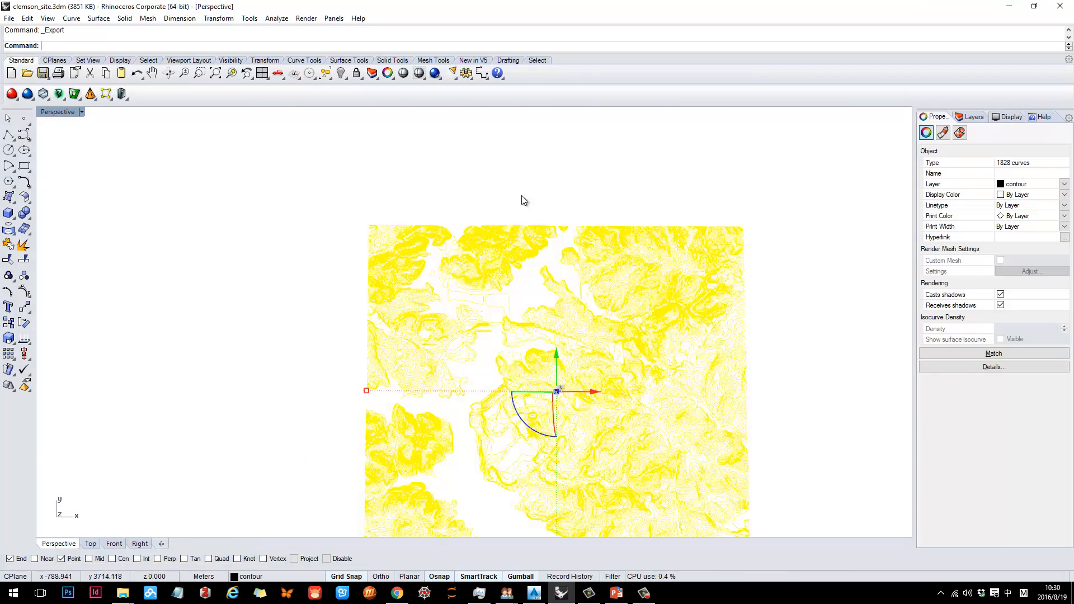
left_click(8, 135)
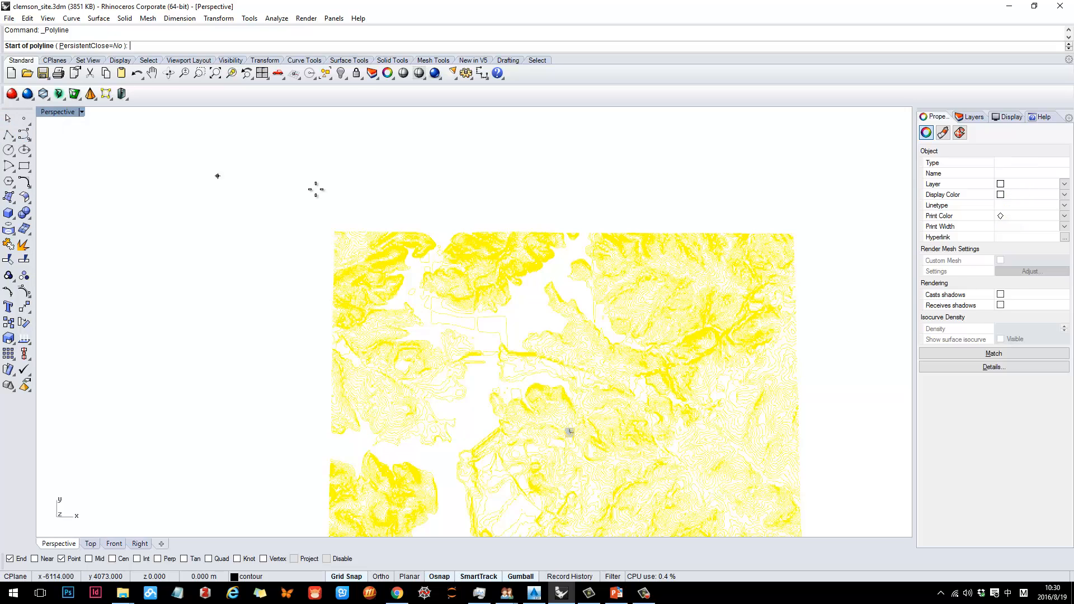
left_click(334, 221)
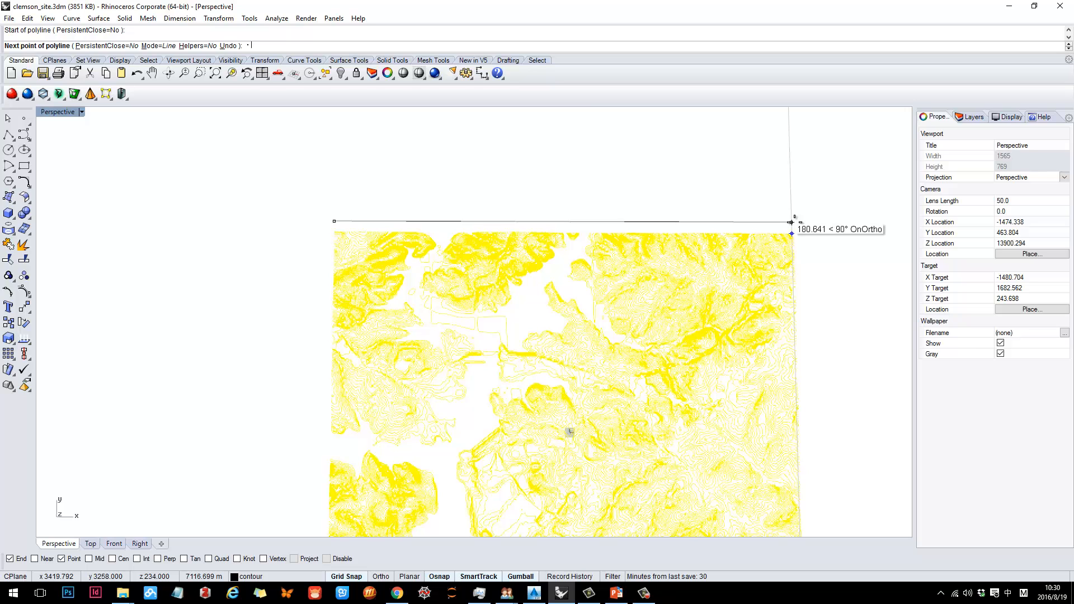
key("Escape")
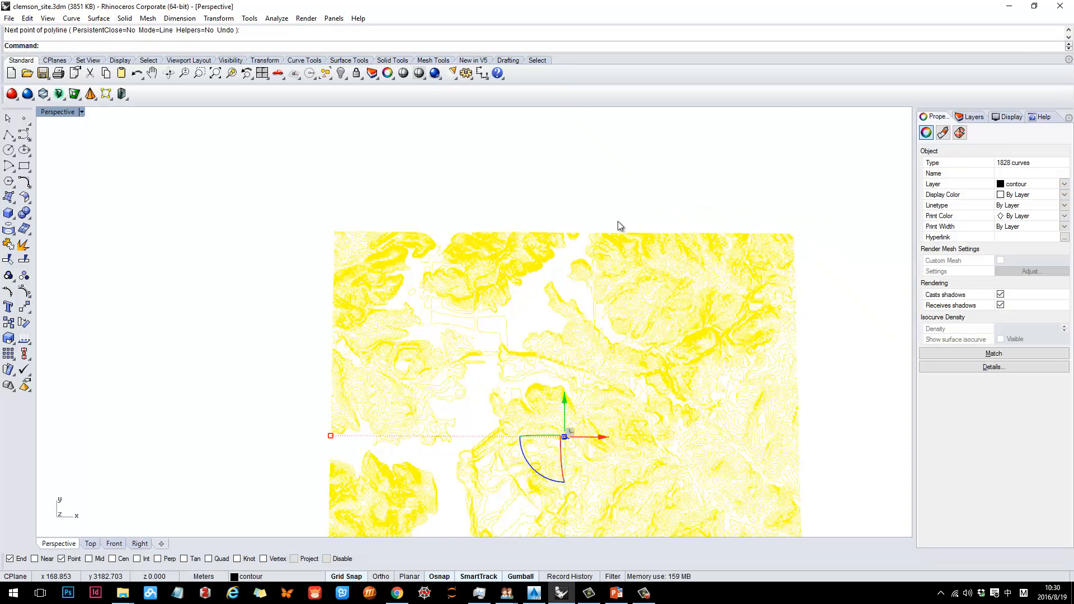
Step: Return to Civil 3D, select a single contour west of the origin and inspect one of its vertices for elevation, clearing the selection
left_click(1012, 7)
right_click(614, 299)
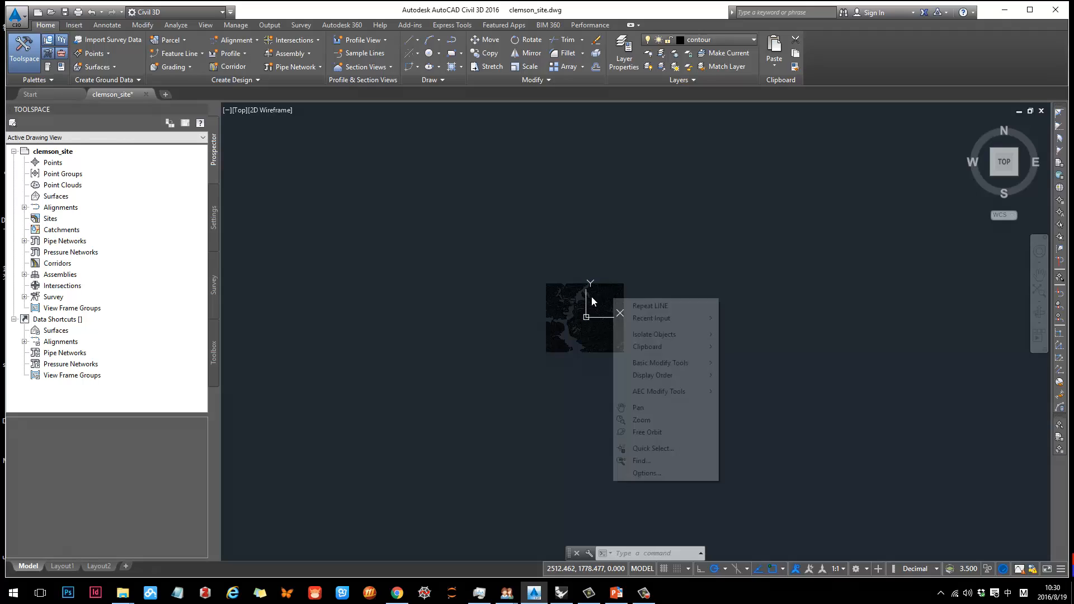
key("Escape")
left_click(425, 345)
scroll(554, 317, "up", 4)
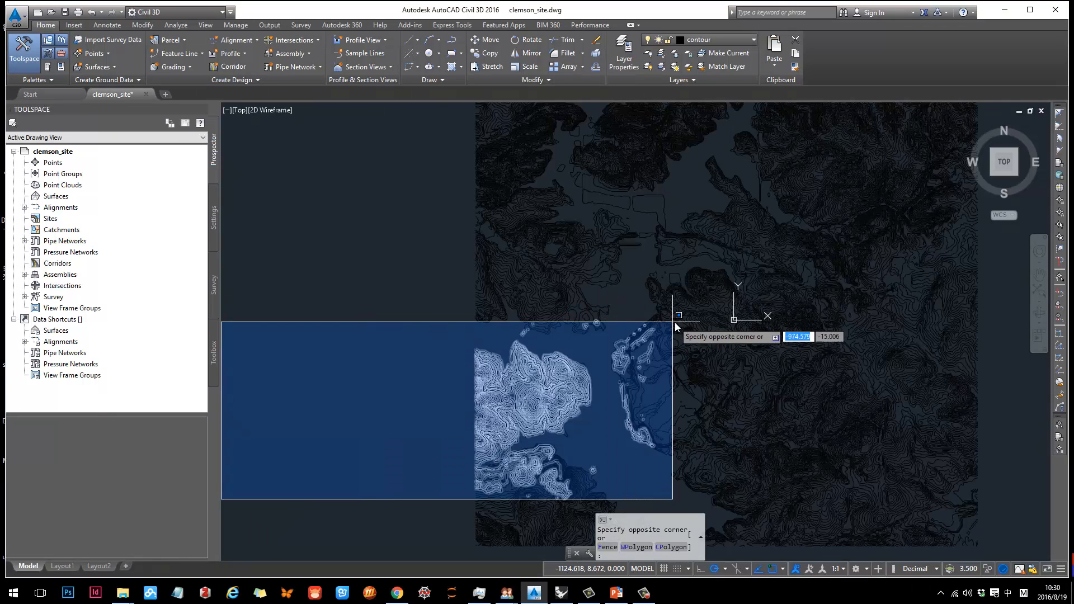
left_click(385, 331)
scroll(676, 335, "up", 3)
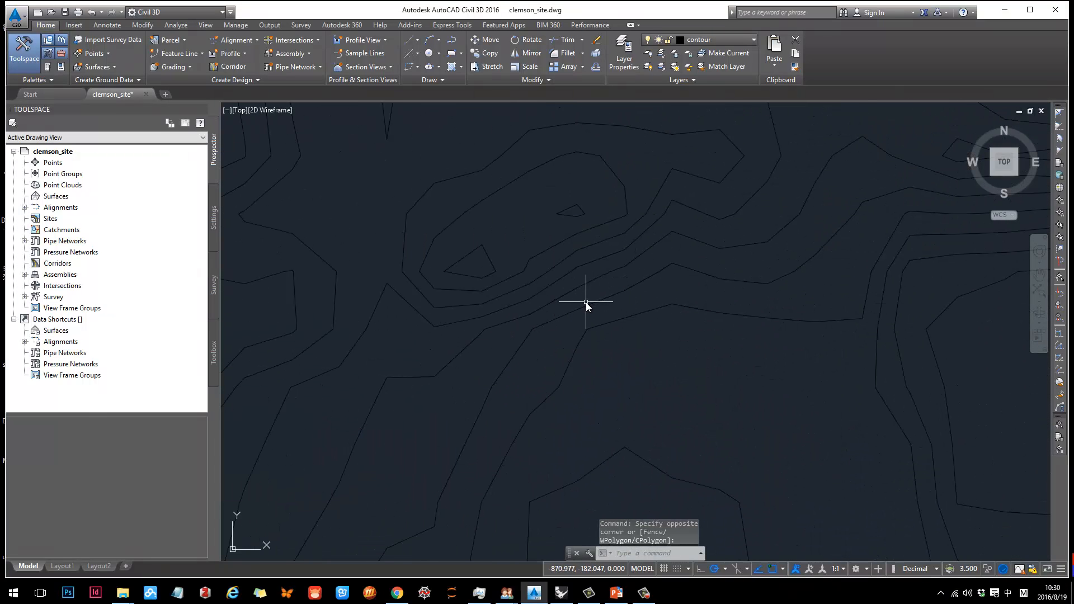
left_click(585, 304)
mouse_move(576, 309)
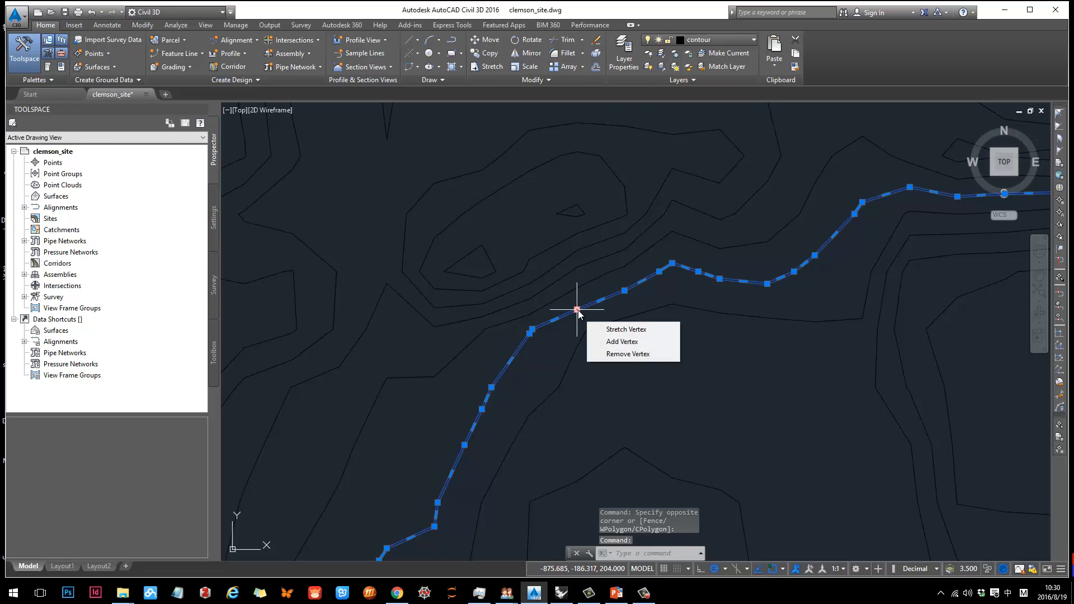
key("Escape")
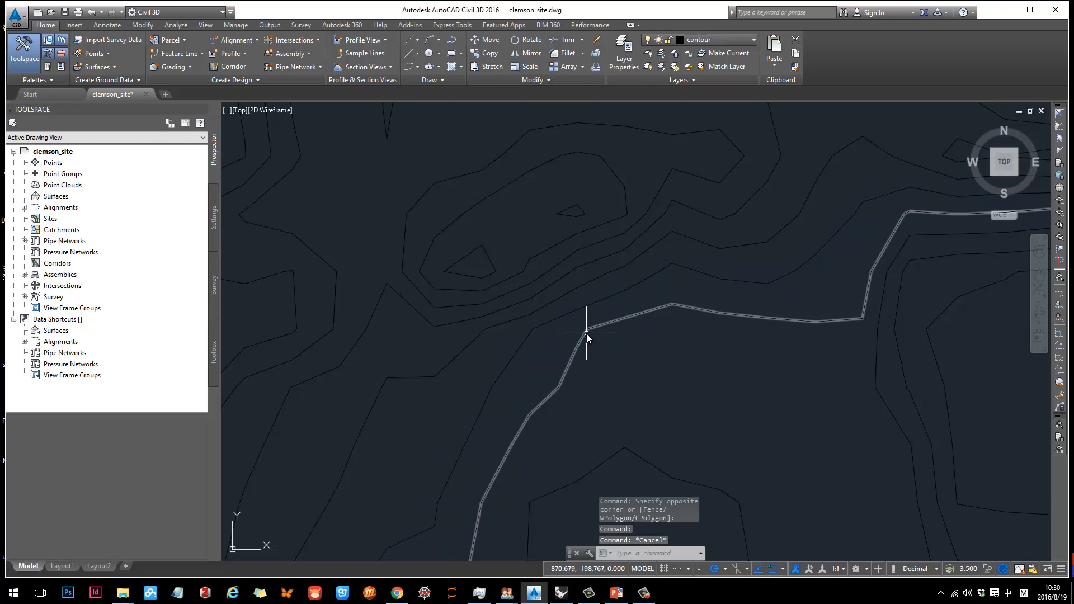
Step: Inspect a vertex on the neighbouring contour to compare its elevation, clear the selection and return to the full site
left_click(586, 333)
mouse_move(588, 330)
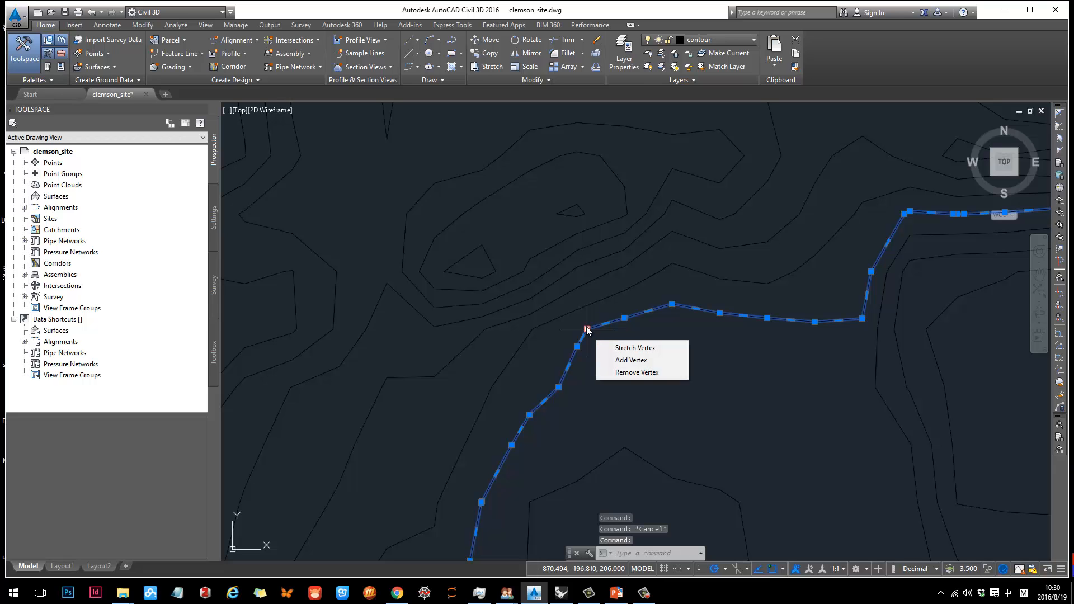
key("Escape")
scroll(635, 355, "down", 5)
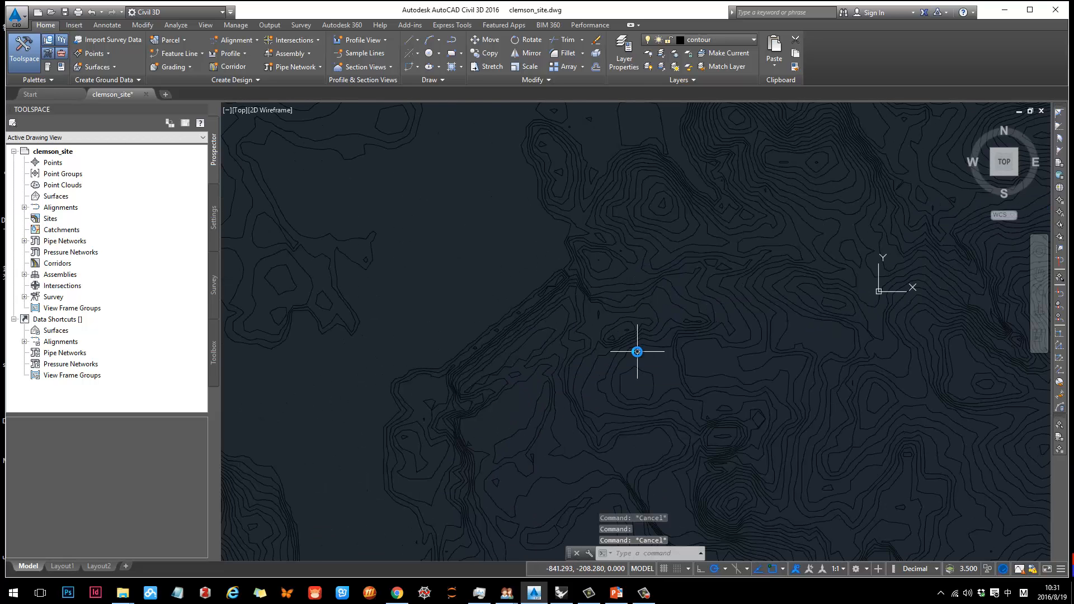
scroll(636, 351, "down", 4)
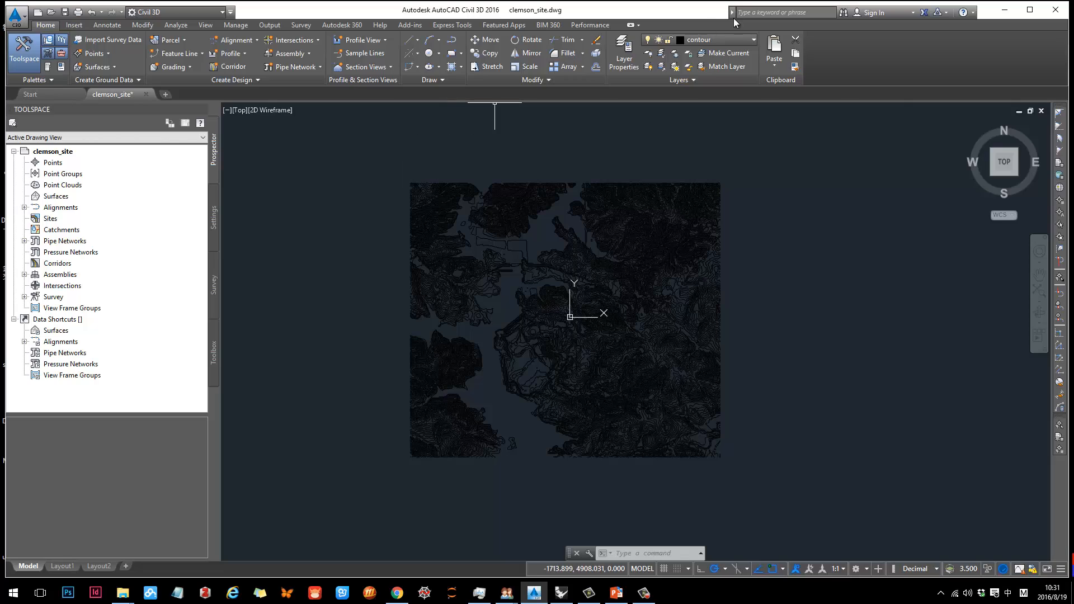
Step: Check the layer list of clemson_site, and start a new drawing to compare its predefined layers, ending in the new drawing
left_click(748, 43)
left_click(718, 40)
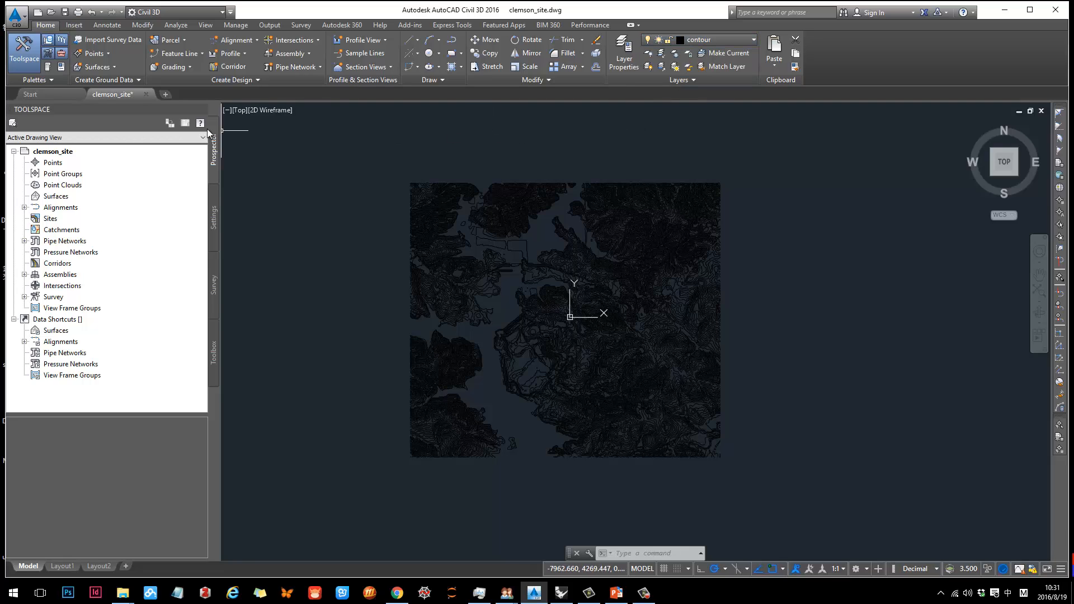
left_click(167, 94)
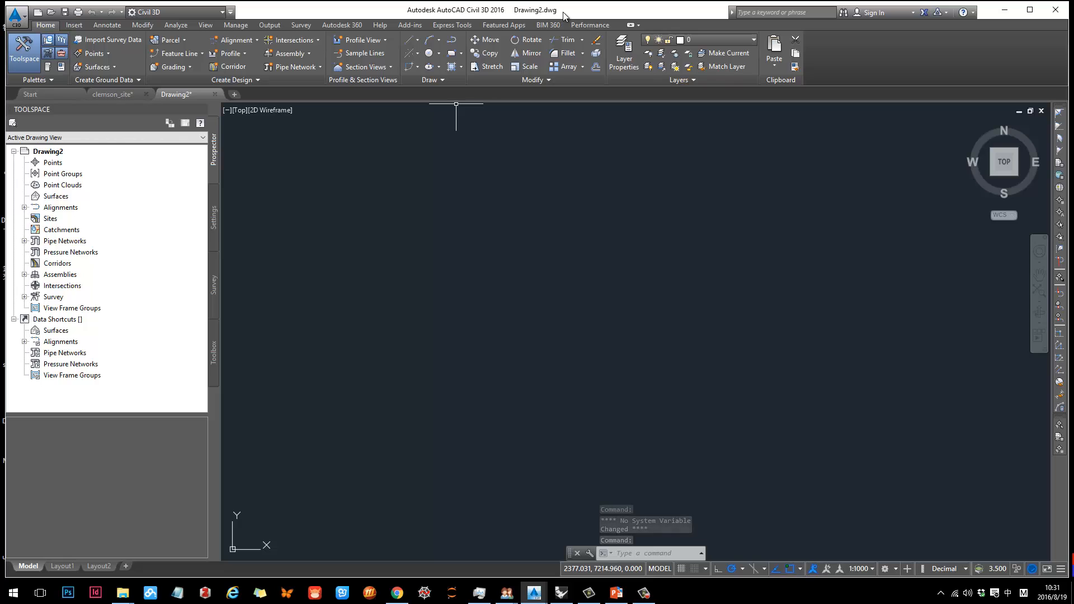
left_click(728, 39)
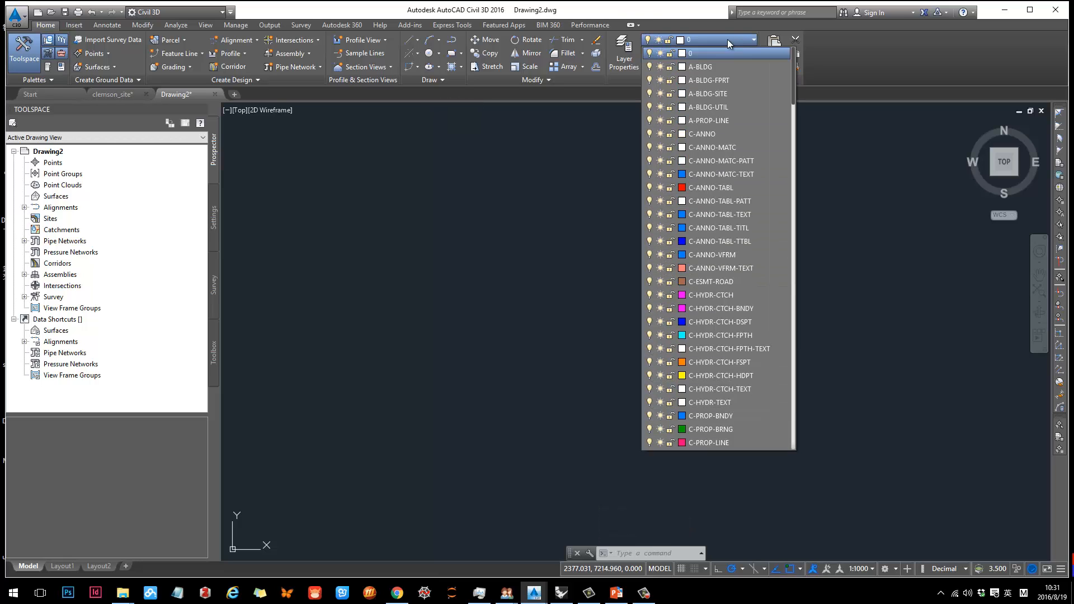
scroll(733, 323, "down", 10)
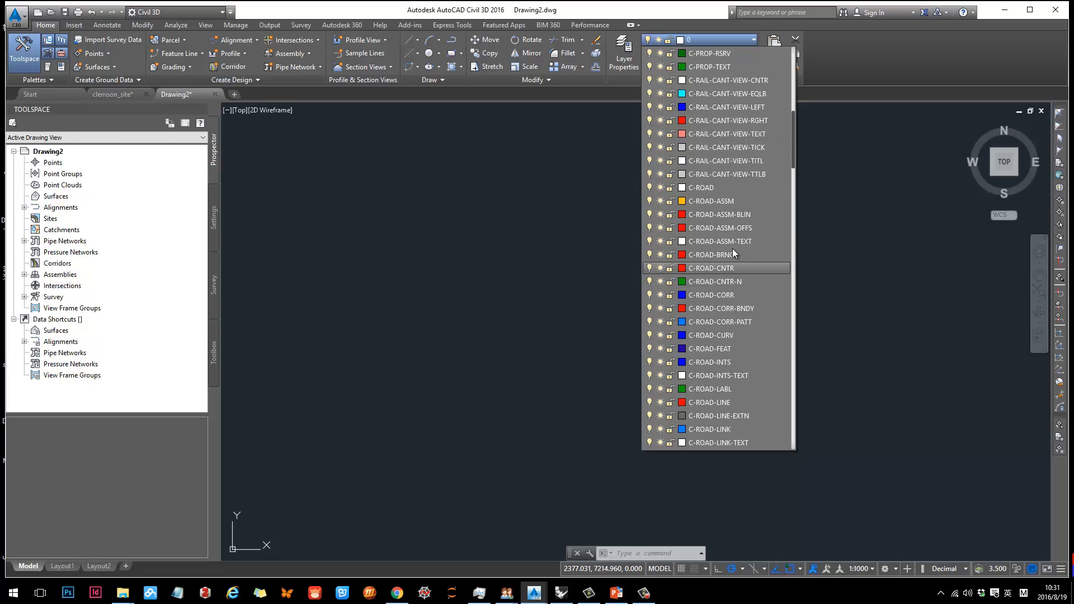
left_click(503, 162)
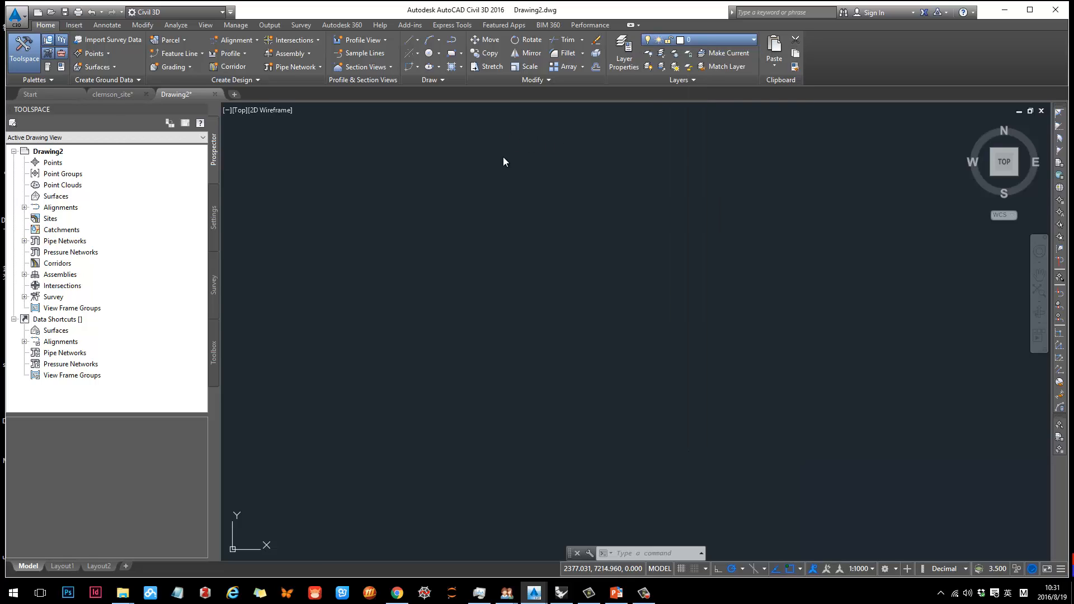
left_click(112, 94)
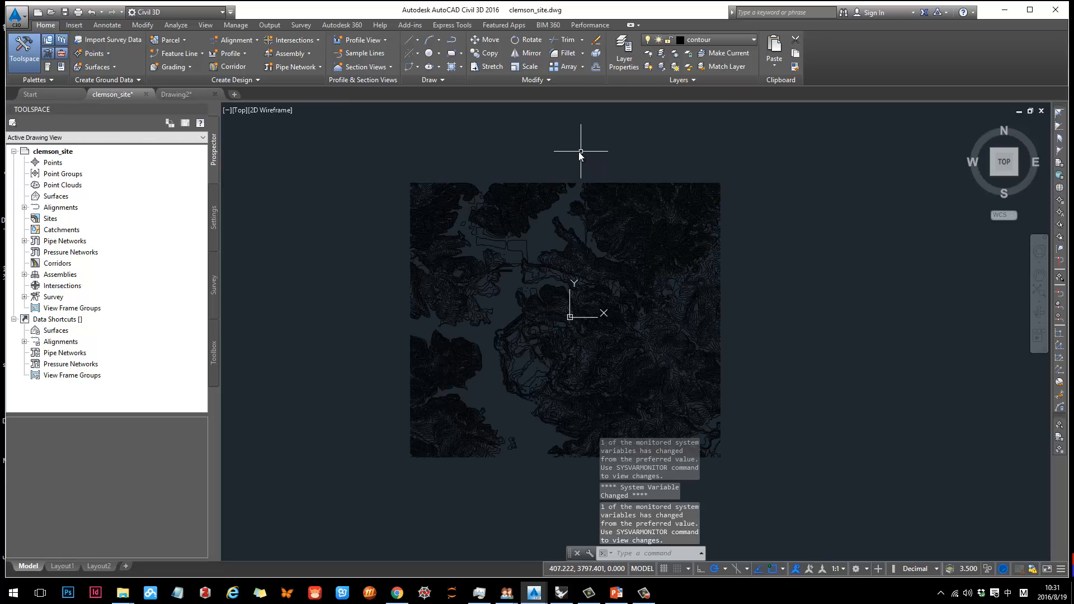
left_click(178, 93)
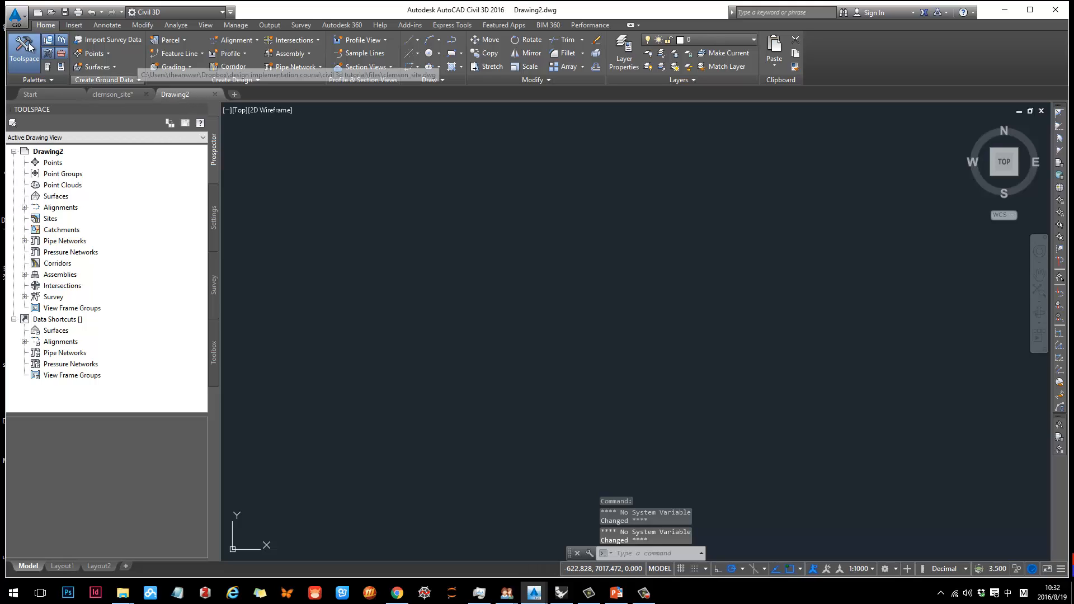
Step: Save the new drawing as file_2.dwg in the files folder
left_click(21, 19)
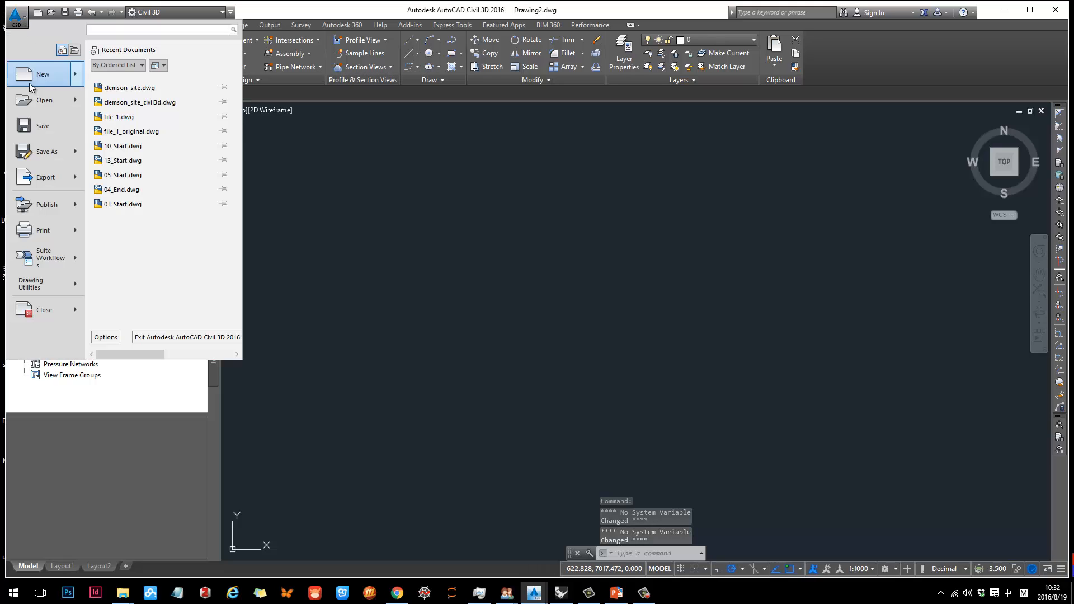
left_click(26, 126)
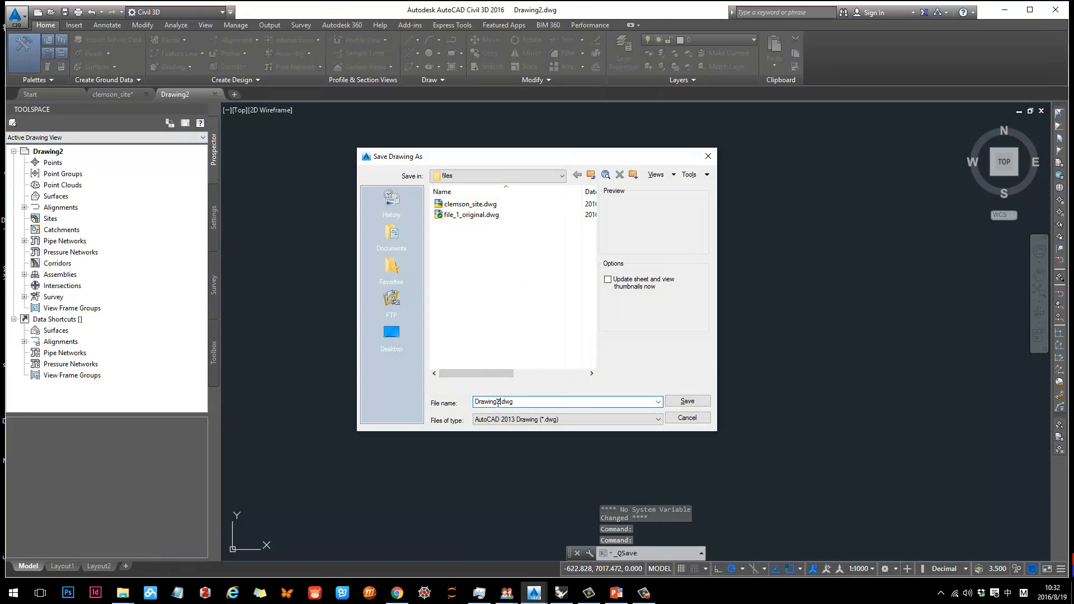
type("F")
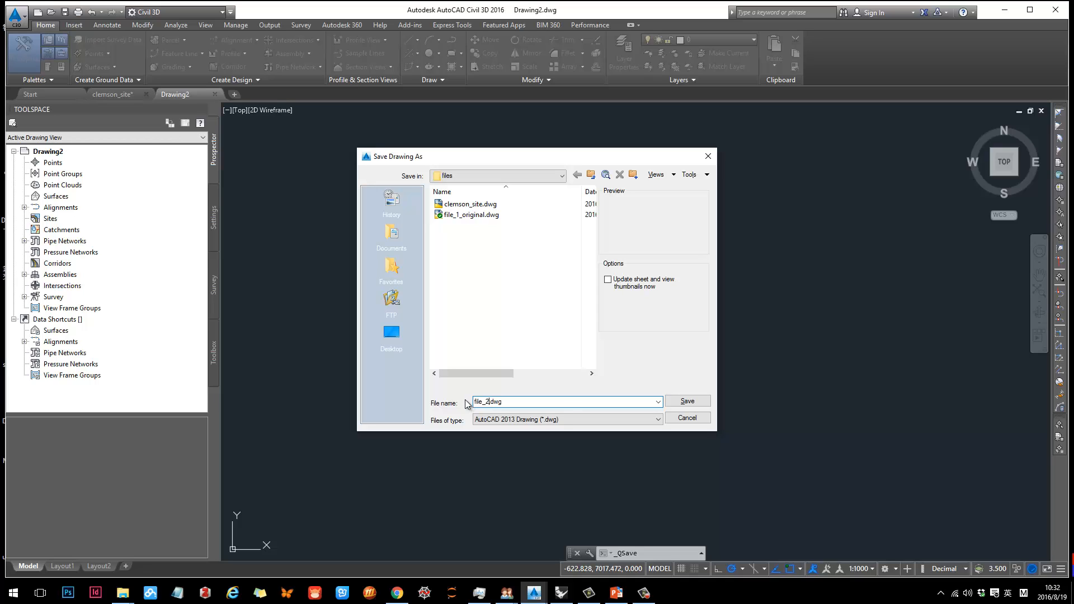
left_click(696, 404)
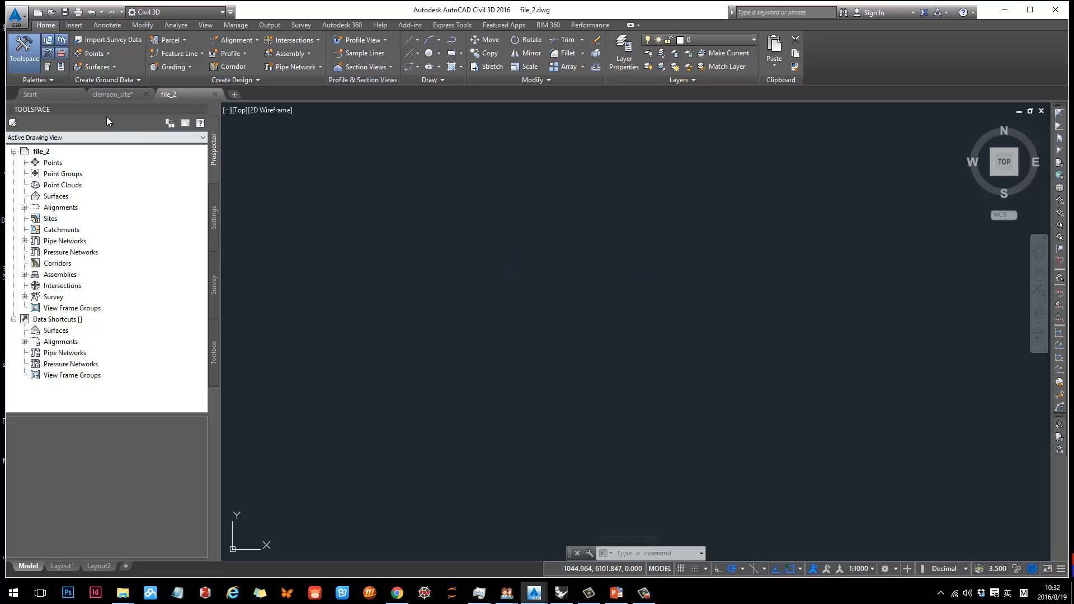
Step: Switch to the clemson_site drawing, select all the site contours and copy them with a base point
left_click(117, 96)
left_click(378, 163)
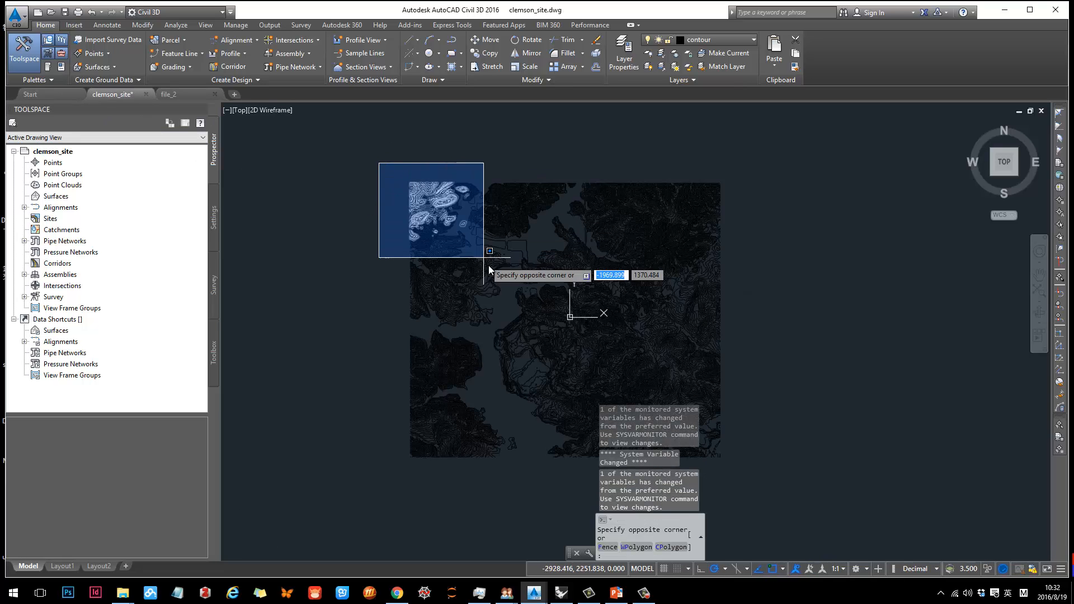
left_click(808, 482)
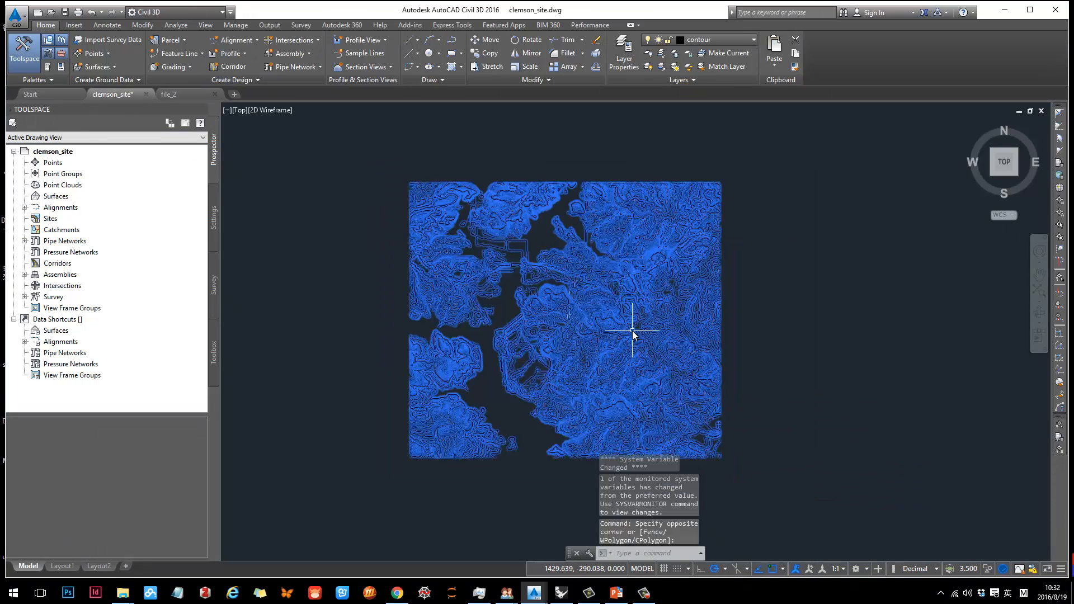
scroll(654, 332, "up", 5)
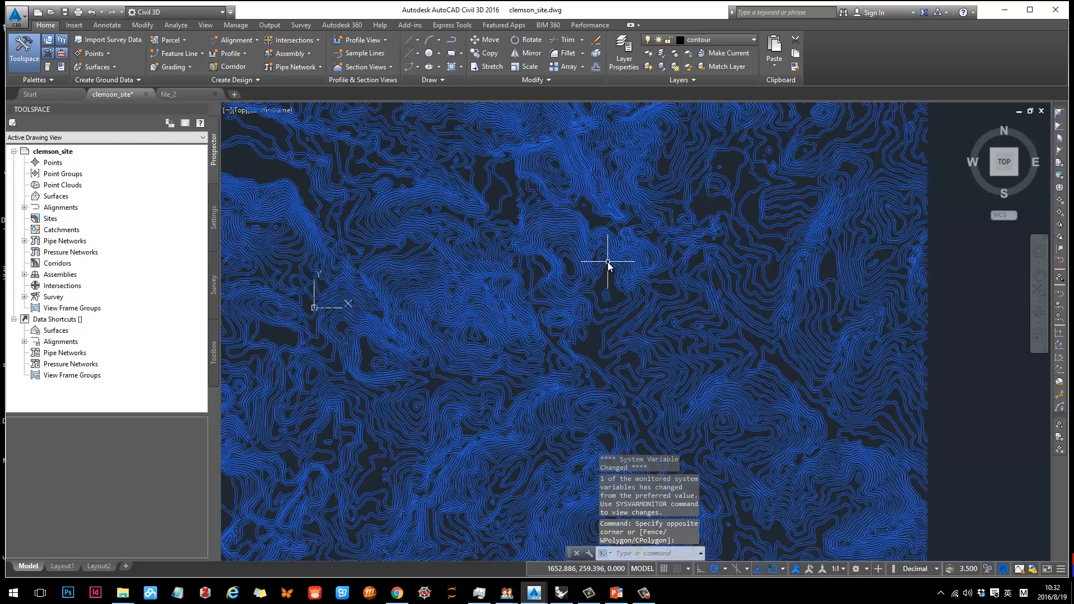
right_click(607, 261)
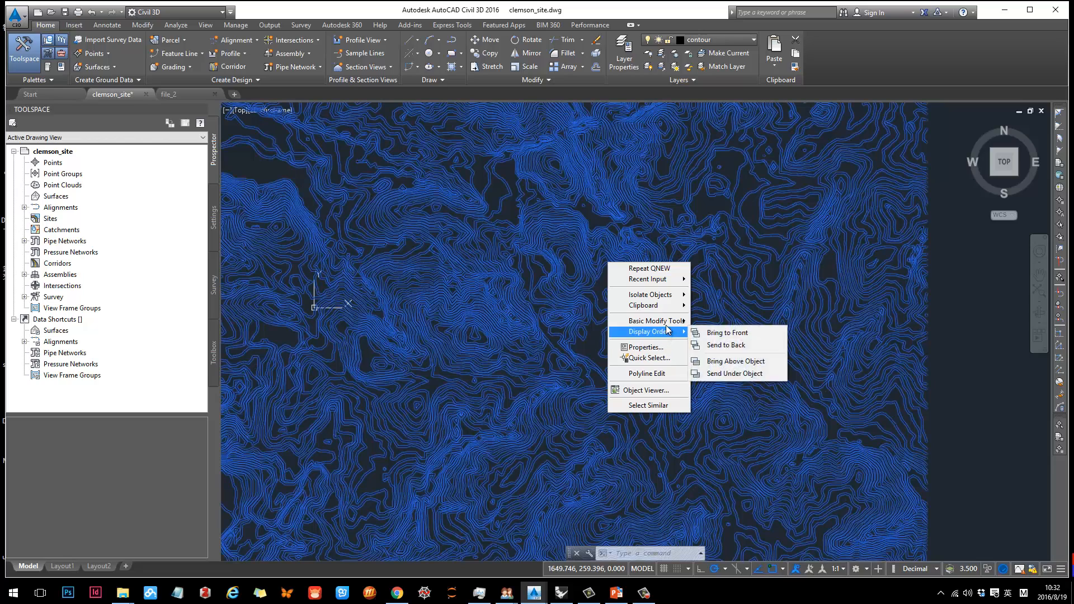
mouse_move(666, 311)
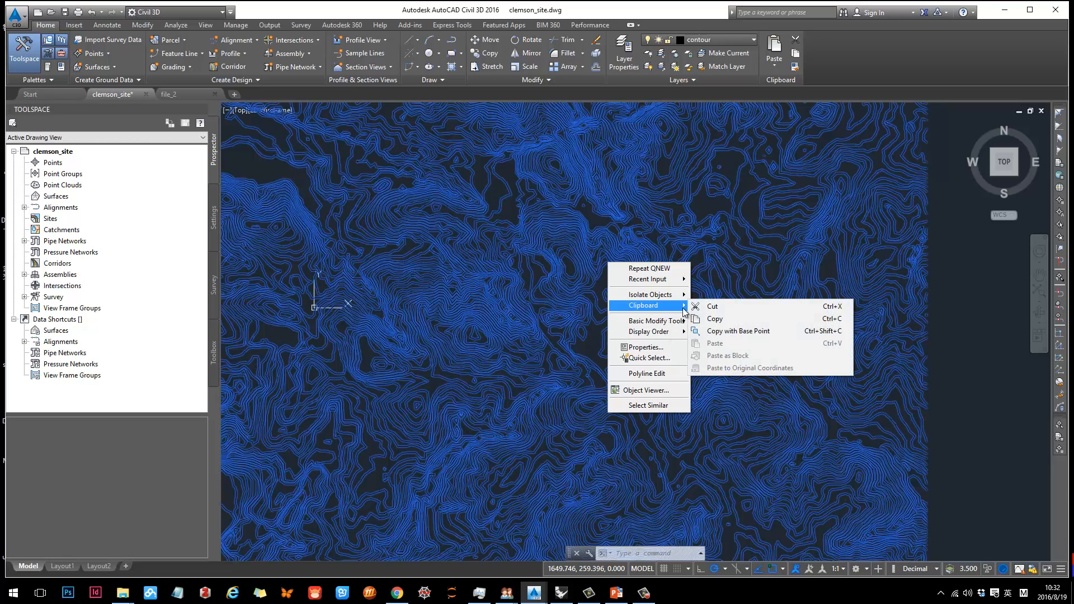
left_click(736, 331)
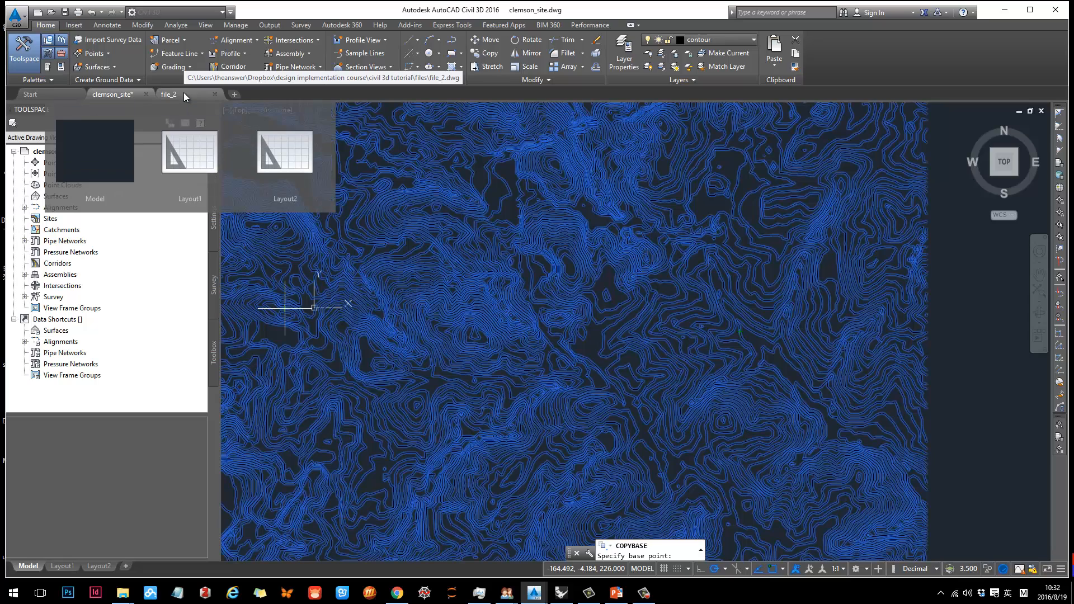
Step: Return to file_2, look through its layer list and paste the copied contours to their original coordinates
left_click(168, 94)
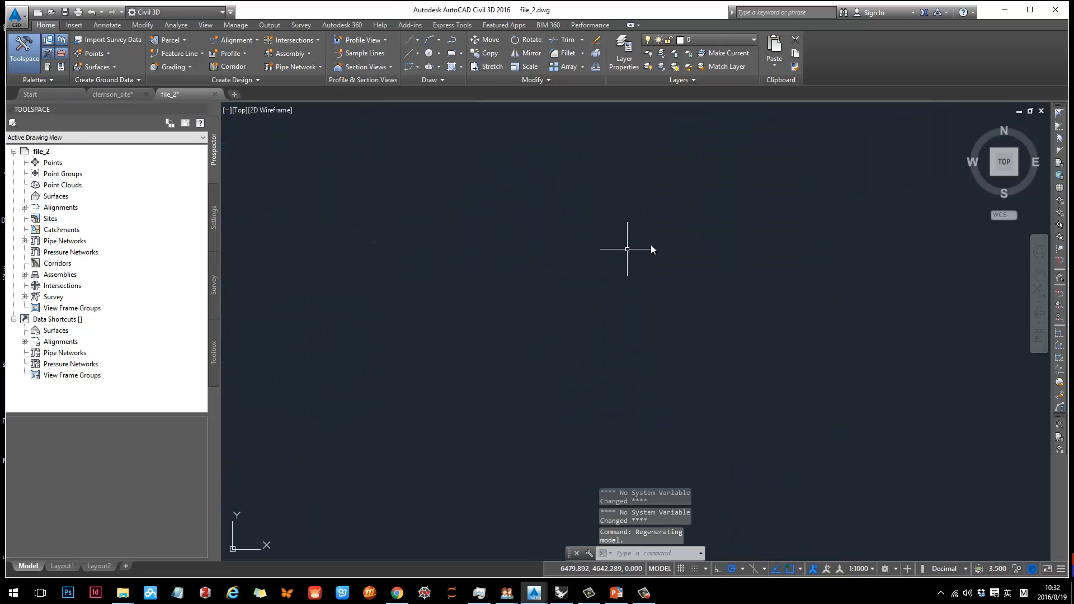
left_click(749, 40)
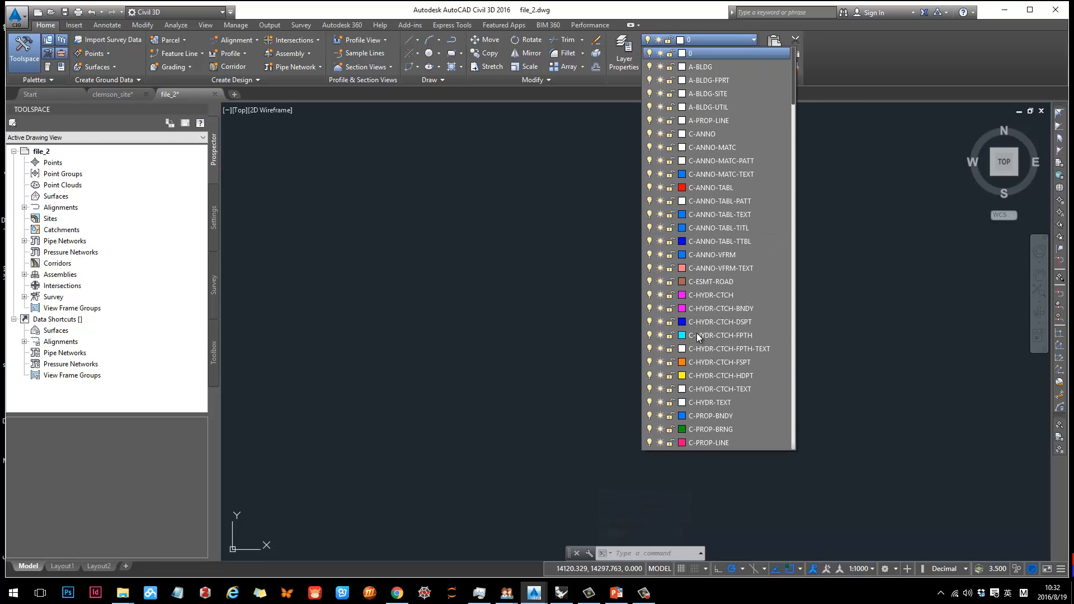
left_click(455, 182)
right_click(583, 229)
mouse_move(673, 278)
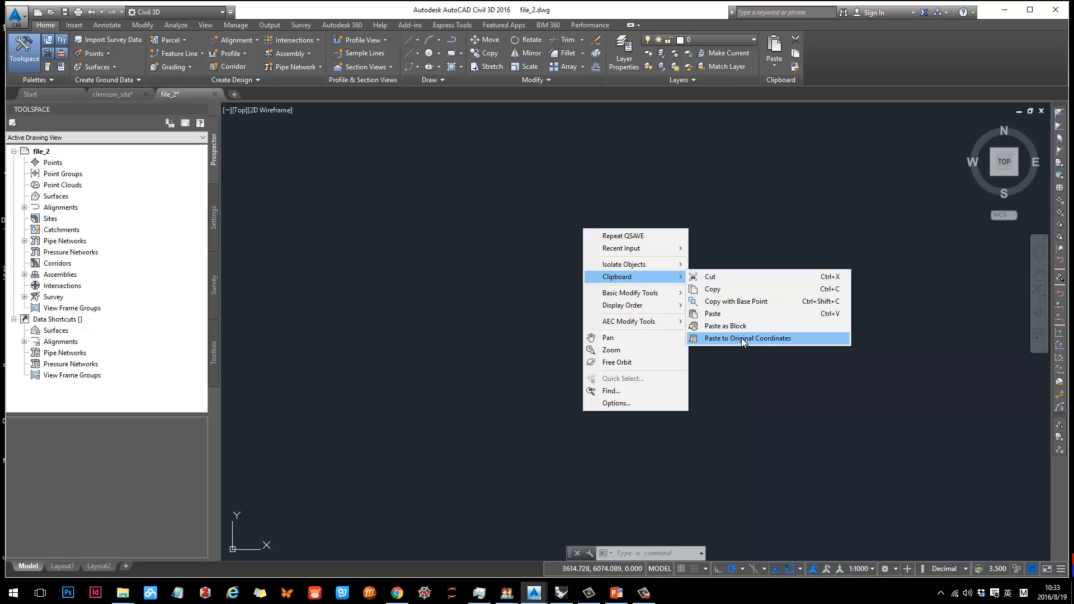
left_click(740, 338)
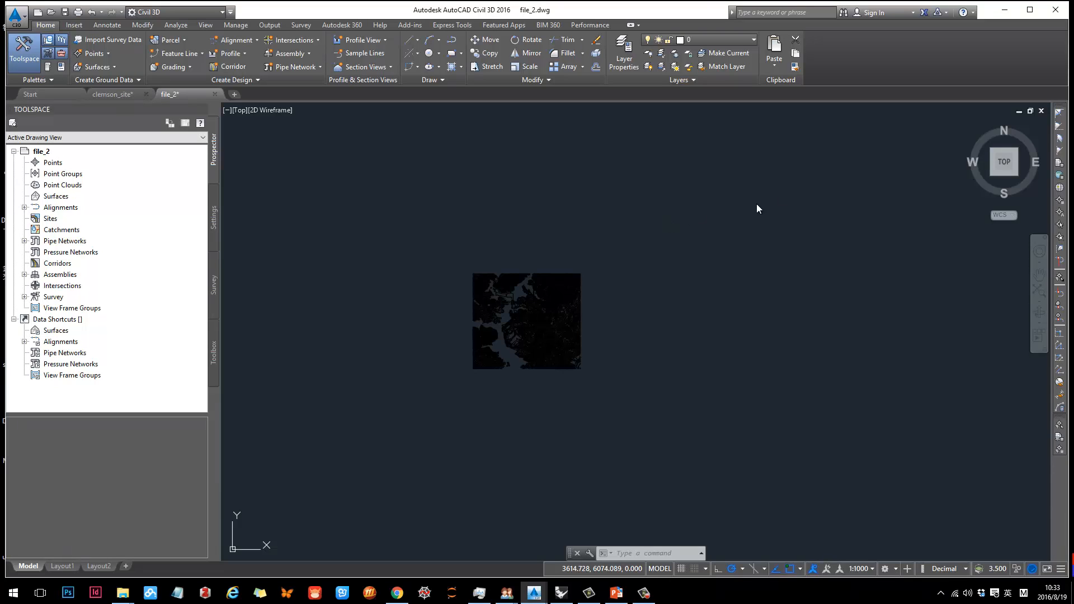
Step: Inspect vertices on two neighbouring pasted contours to compare their elevations, and clear the selection
scroll(714, 295, "up", 2)
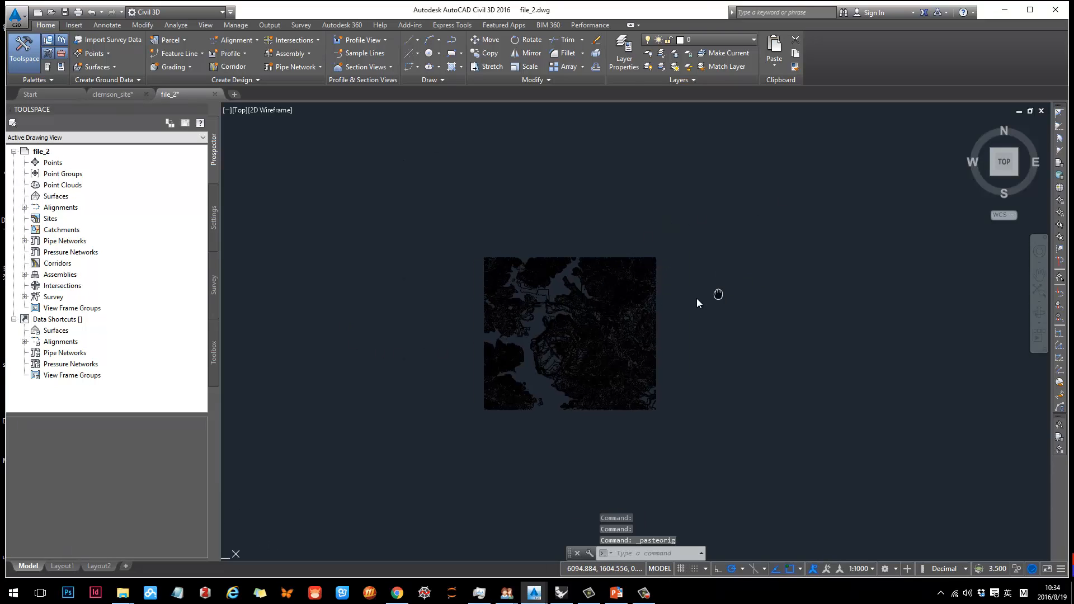
scroll(592, 300, "up", 2)
scroll(476, 385, "up", 5)
scroll(476, 384, "up", 3)
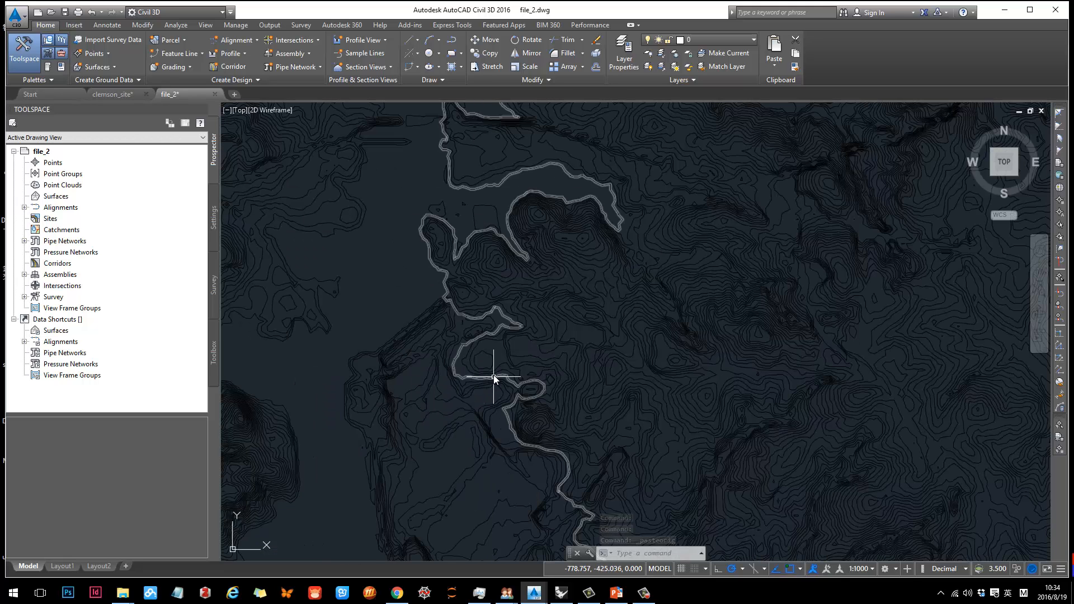
left_click(492, 370)
scroll(497, 370, "up", 3)
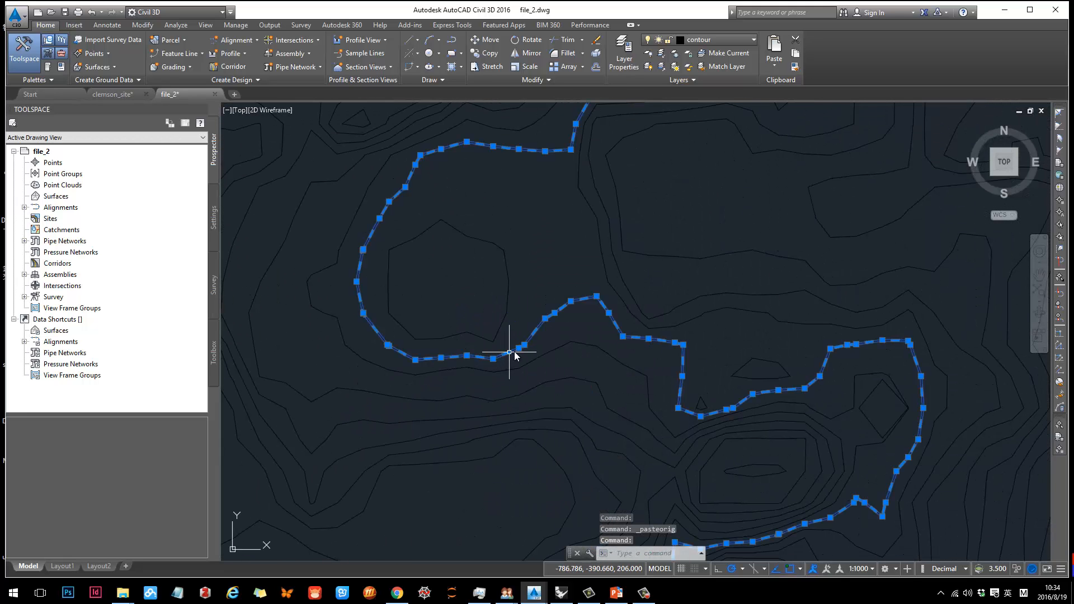
mouse_move(519, 348)
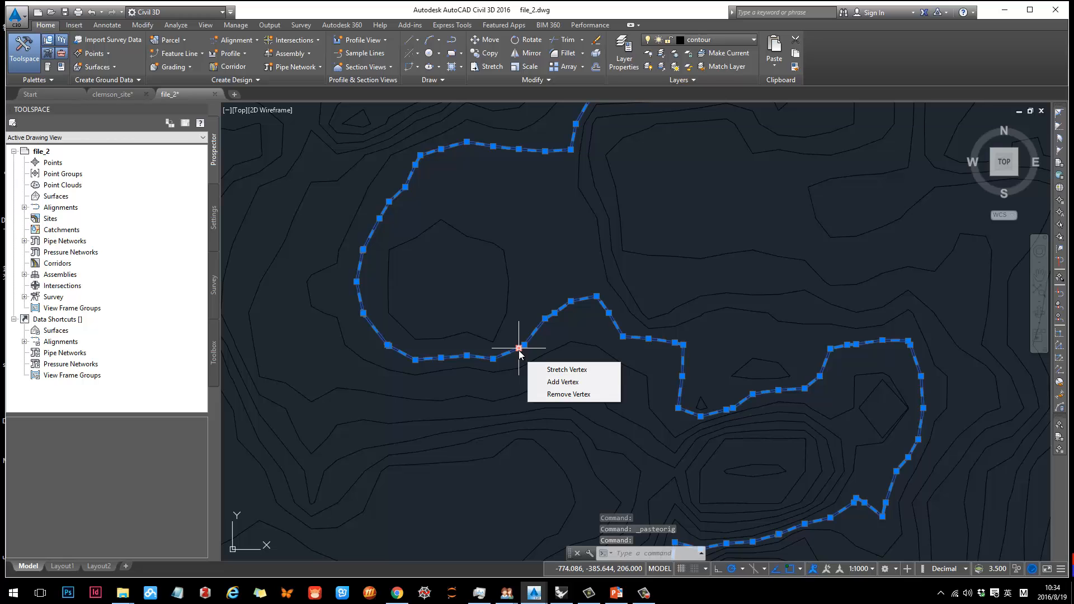
left_click(494, 340)
mouse_move(493, 341)
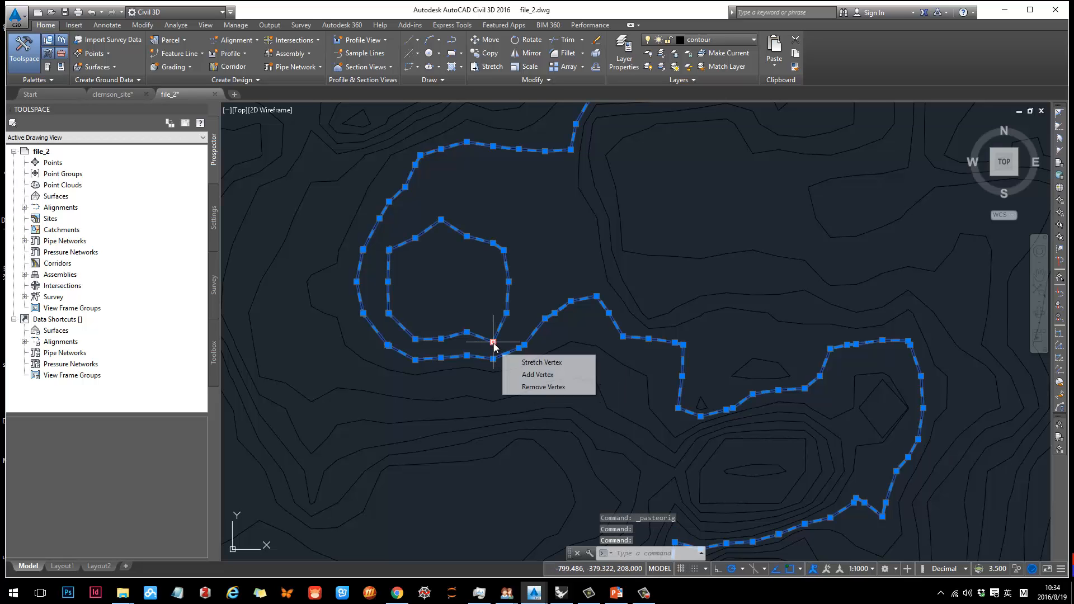
key("Escape")
scroll(554, 257, "down", 5)
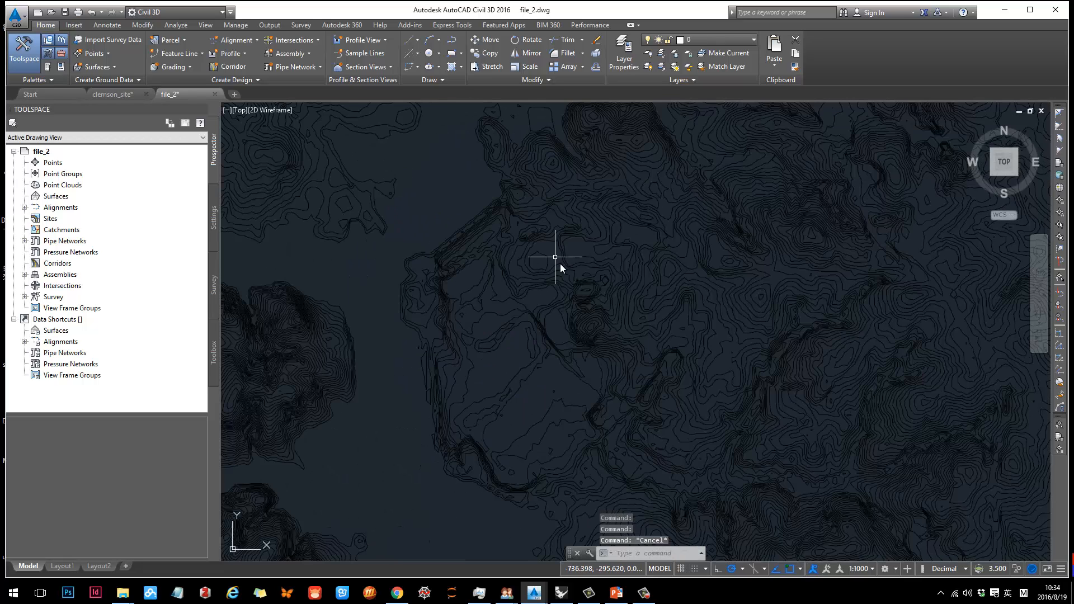
scroll(559, 263, "down", 5)
Step: Check the width of the pasted site along its north edge with a temporary line, cancelling it without drawing
scroll(585, 177, "up", 3)
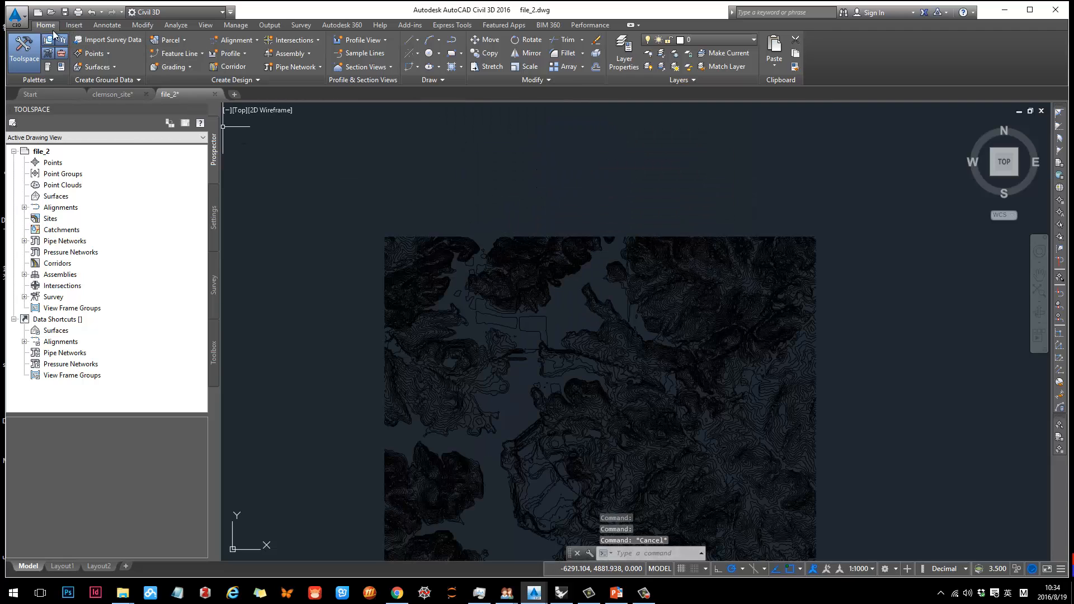
left_click(417, 40)
left_click(420, 66)
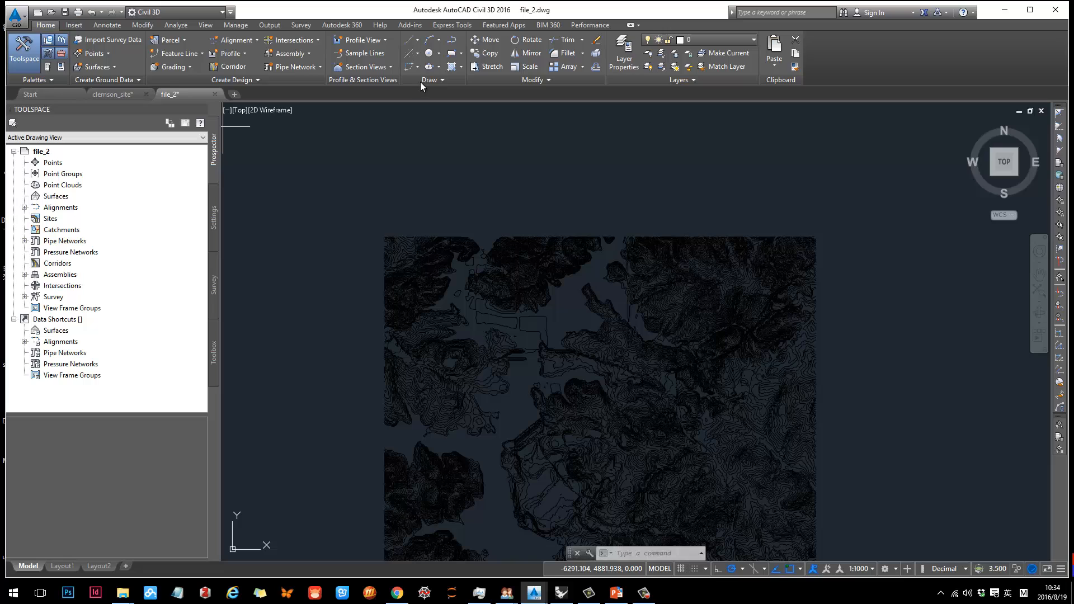
left_click(384, 222)
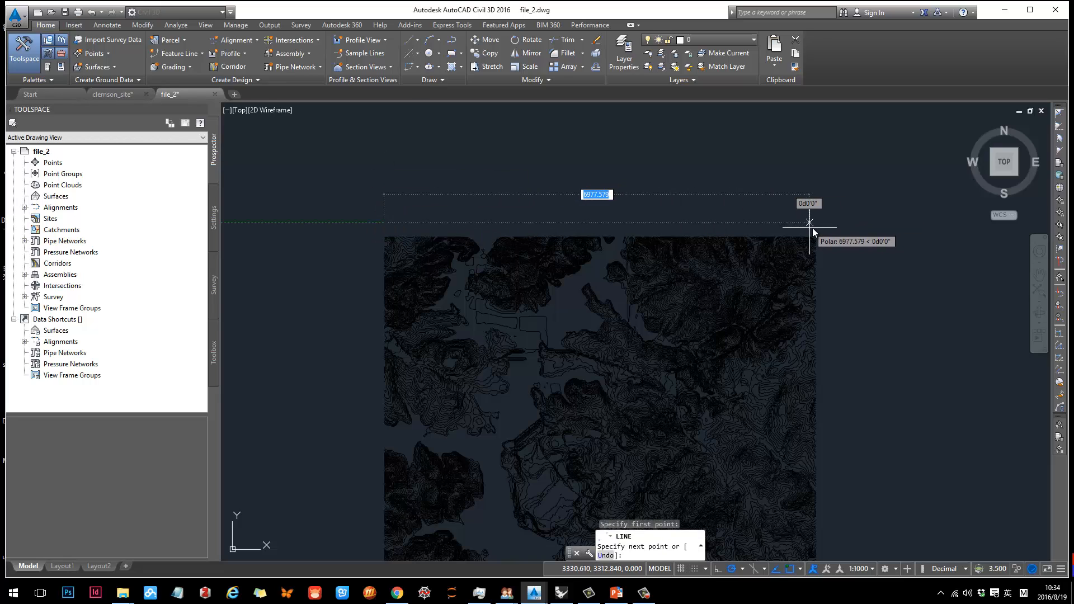
key("Escape")
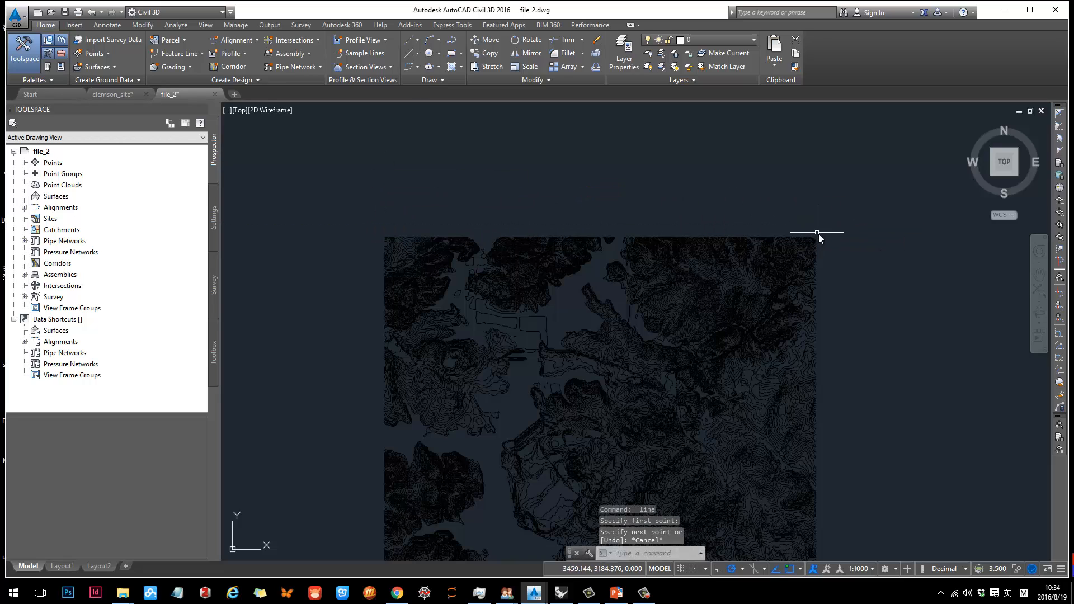
Step: Select all the pasted contours, view their properties and look up their layer in the layer list
scroll(823, 232, "down", 8)
middle_click_drag(903, 302, 713, 300)
scroll(599, 270, "up", 6)
scroll(599, 270, "up", 4)
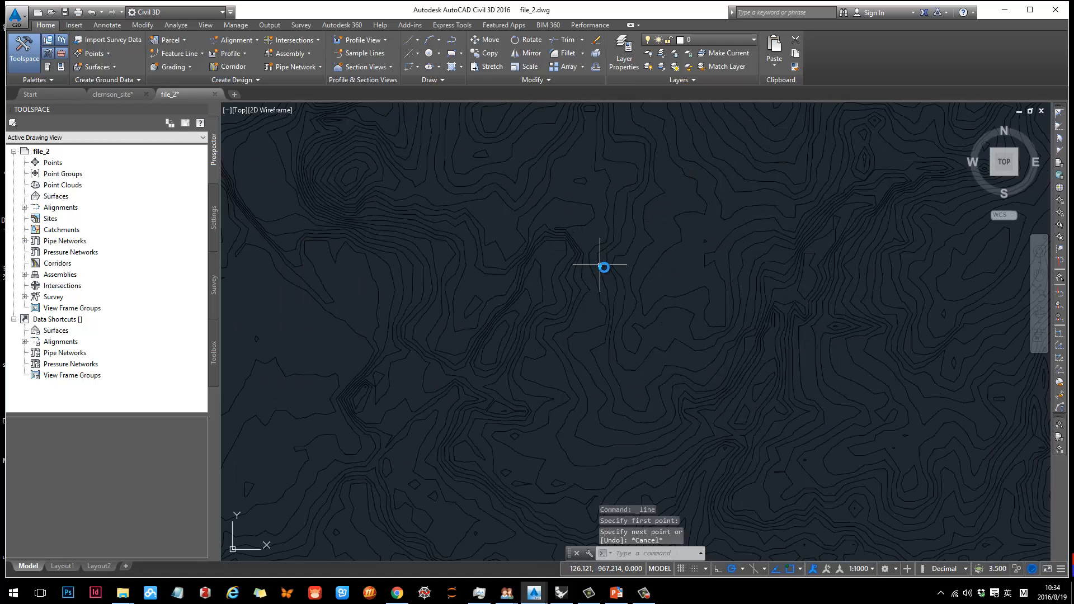
scroll(599, 269, "down", 5)
middle_click_drag(765, 252, 750, 305)
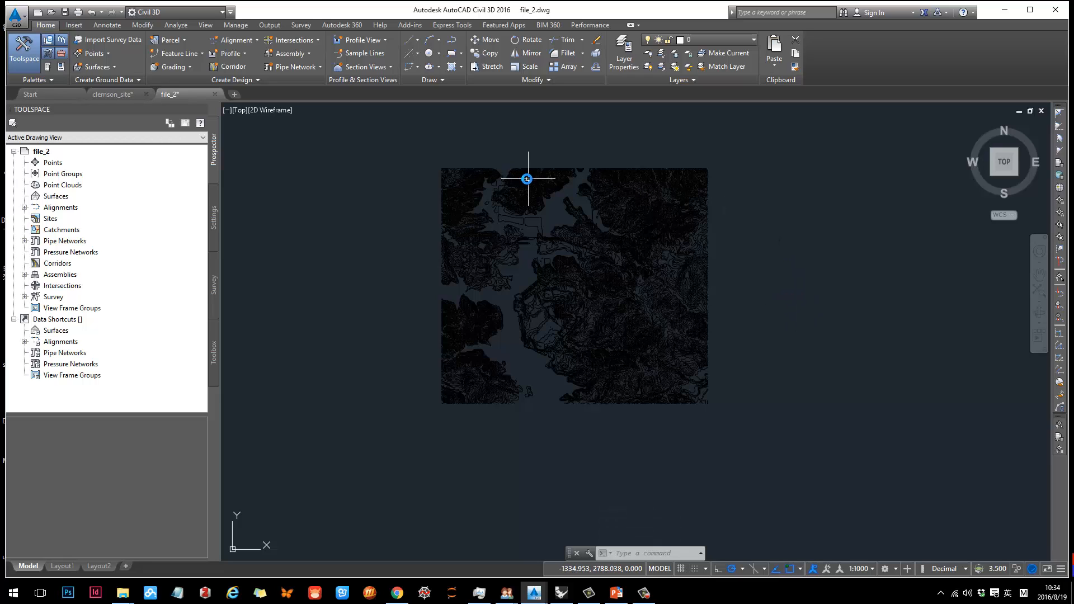
left_click(424, 154)
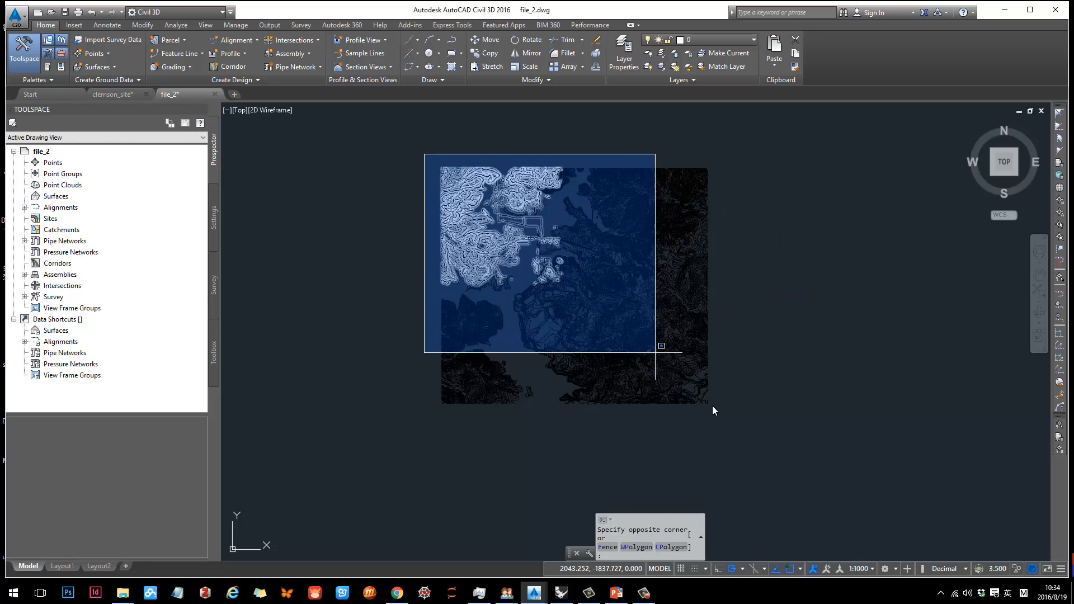
left_click(720, 418)
right_click(628, 233)
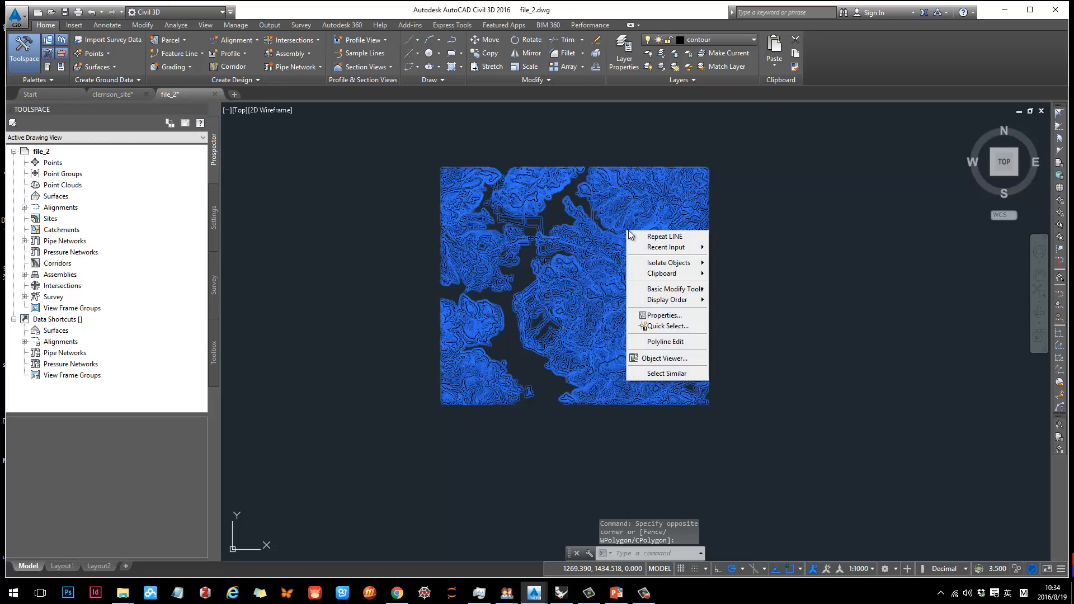
left_click(666, 317)
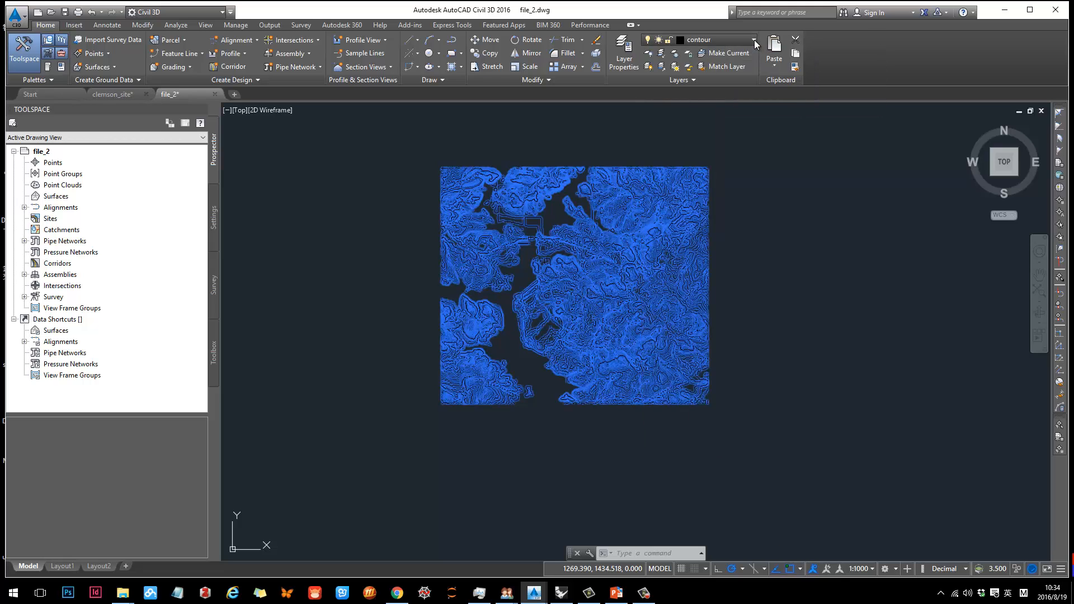
left_click(753, 41)
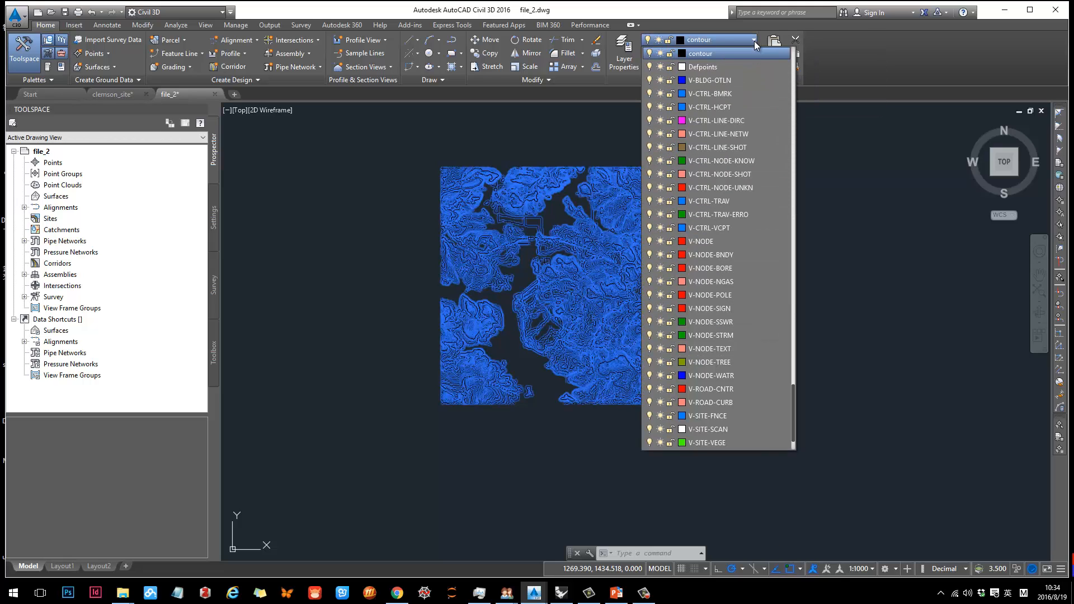
left_click(864, 164)
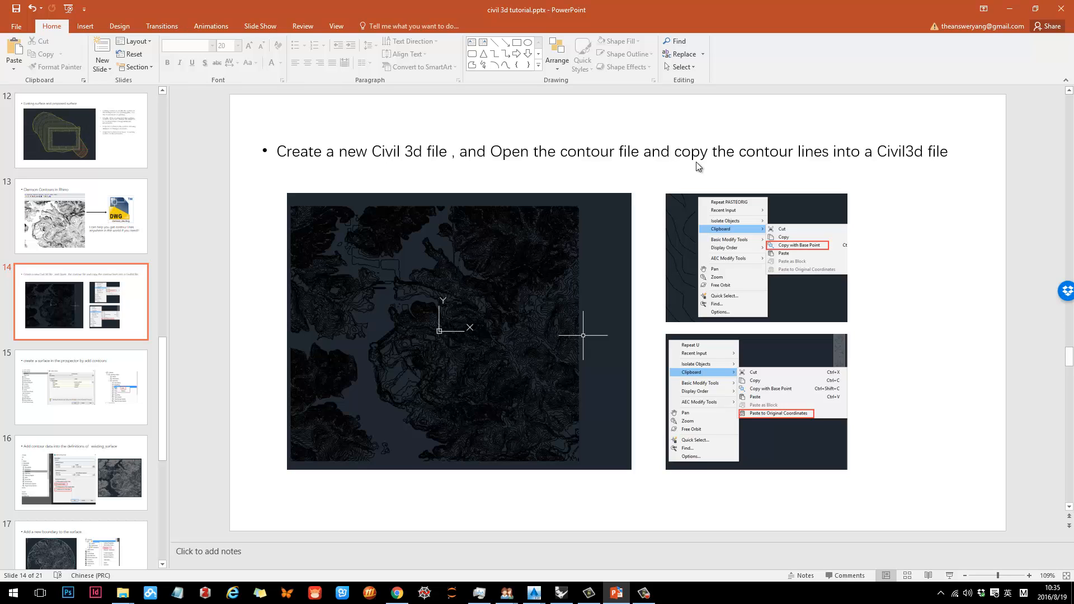
Step: Switch to PowerPoint and reword the bullet on slide 14 to end with "into that Civil3d file"
double_click(866, 152)
type("that")
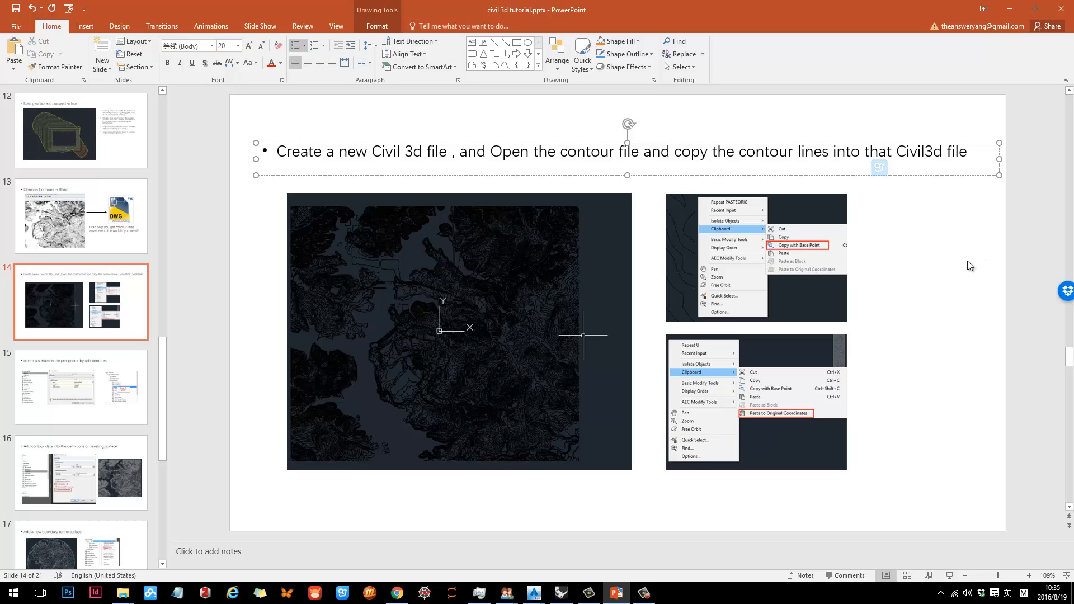
left_click(954, 268)
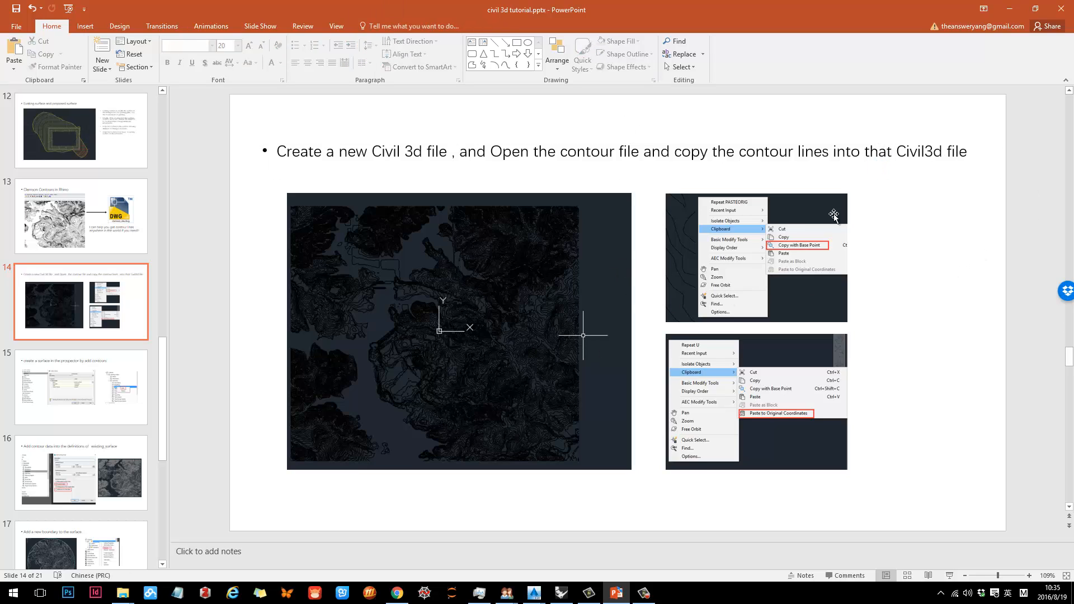
Step: Read slide 15 on creating a surface in the prospector by adding contours, and return to Civil 3D
left_click(1009, 9)
middle_click_drag(789, 223, 802, 242)
left_click(616, 592)
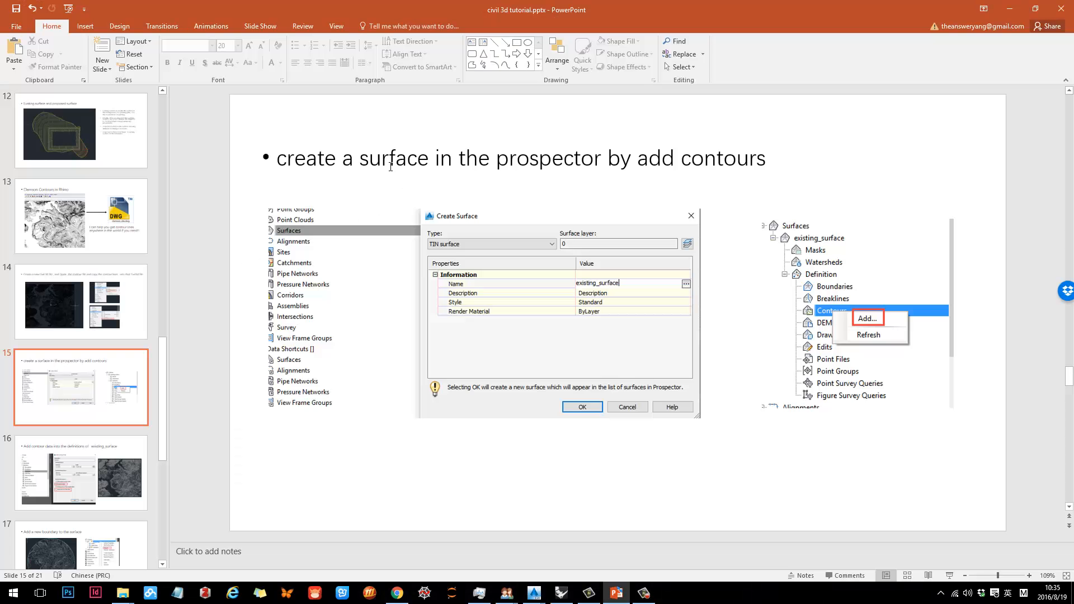
left_click(1009, 9)
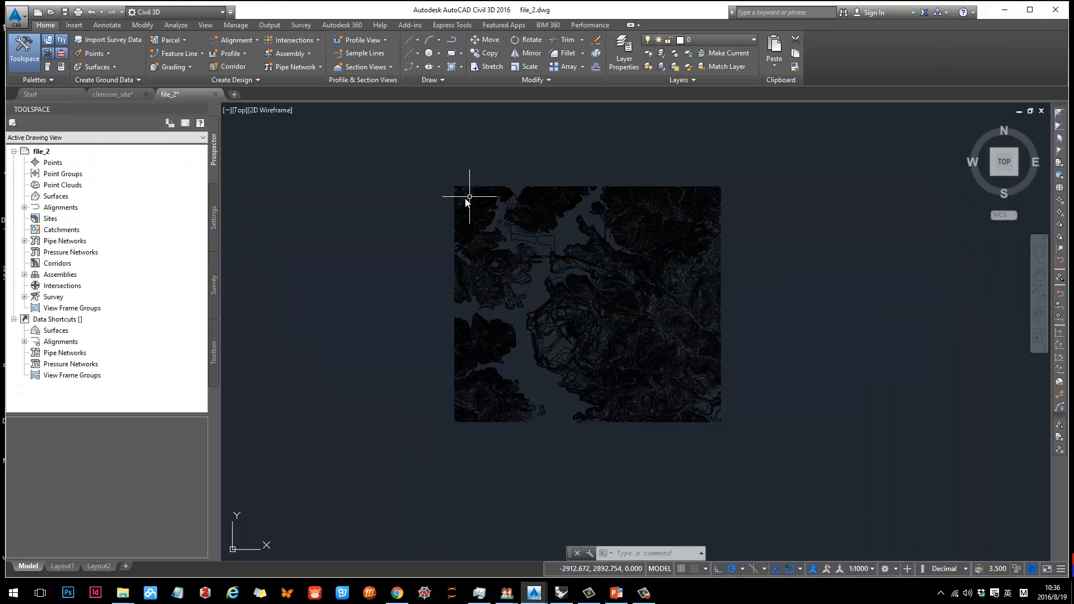
Step: Create a TIN surface named existing_surface, keeping the Contours 2m and 10m (Background) style
right_click(50, 200)
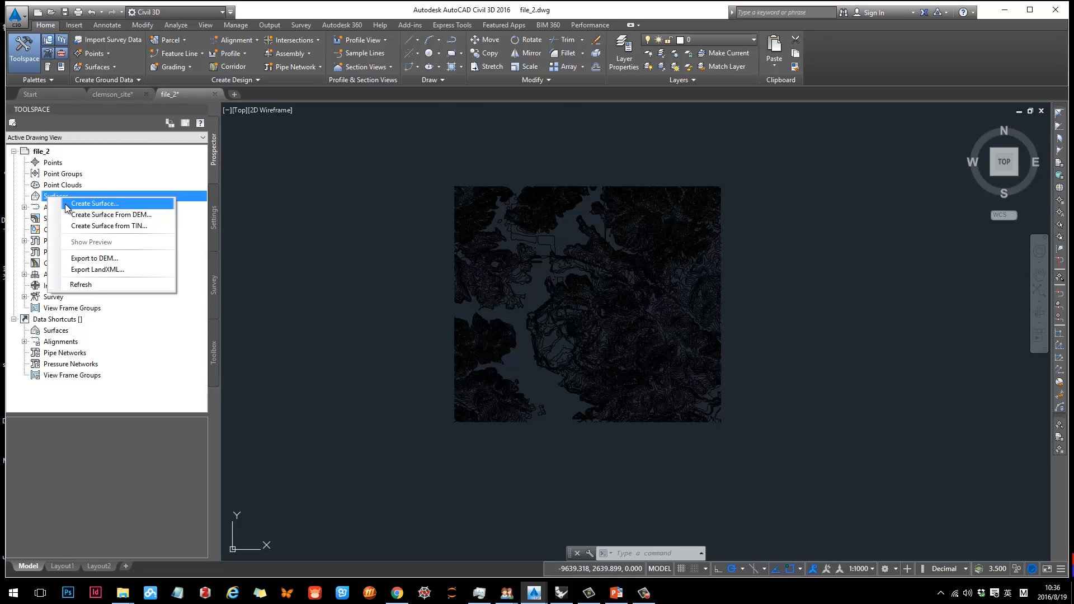
left_click(67, 205)
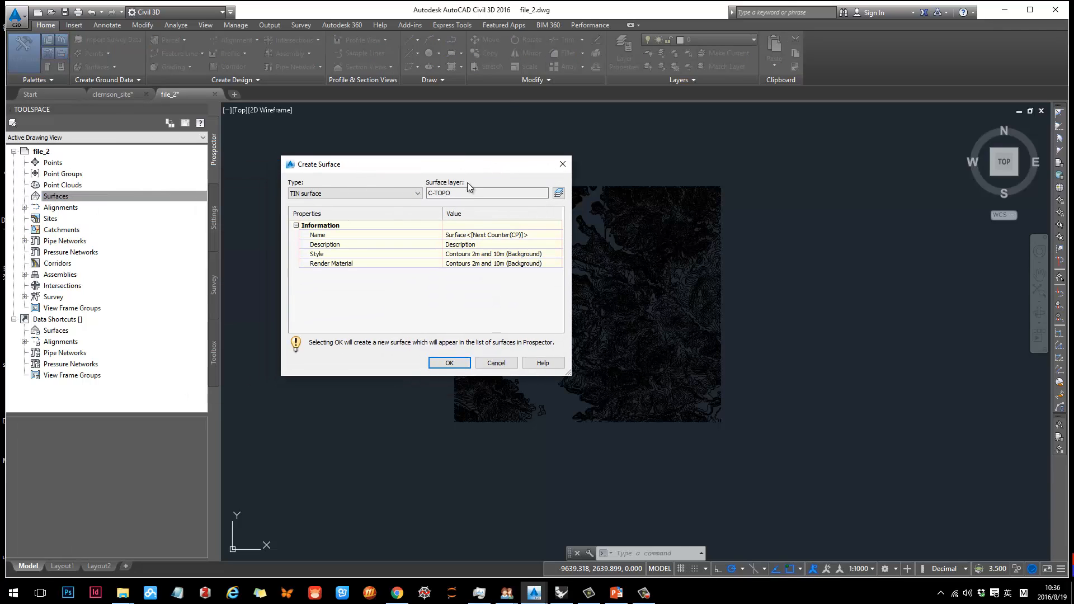
left_click(470, 225)
left_click(471, 235)
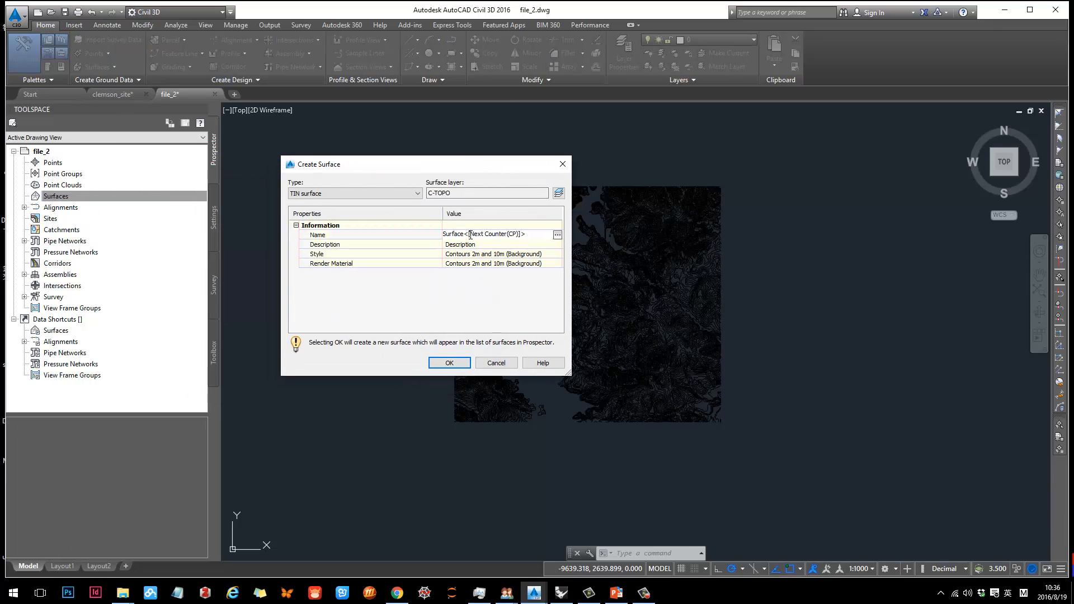
double_click(472, 235)
left_click_drag(529, 235, 401, 231)
type("existing")
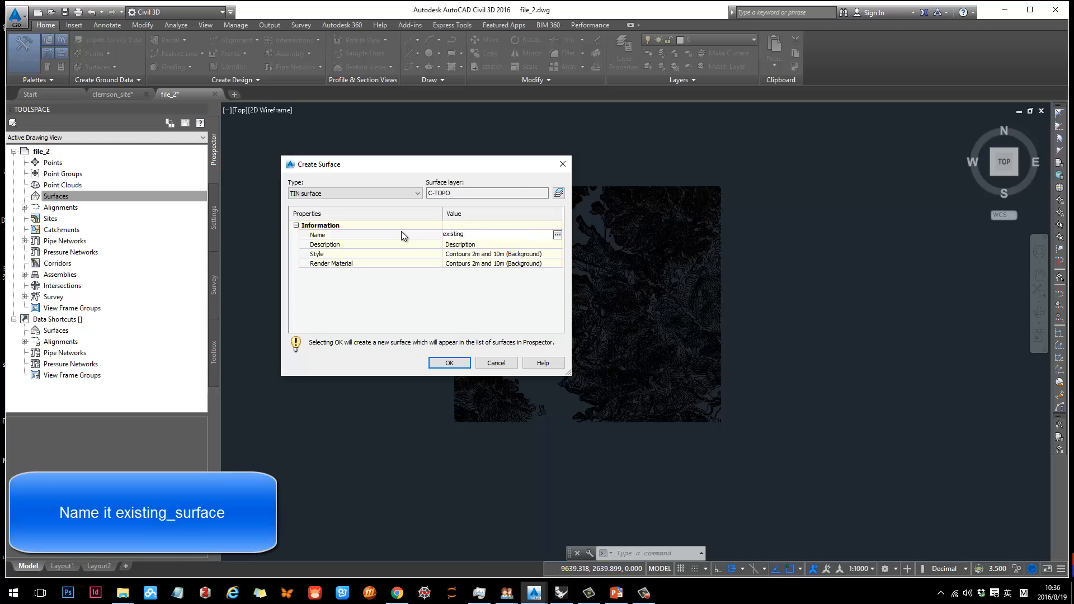
type("hsurface")
key("Return")
left_click(515, 257)
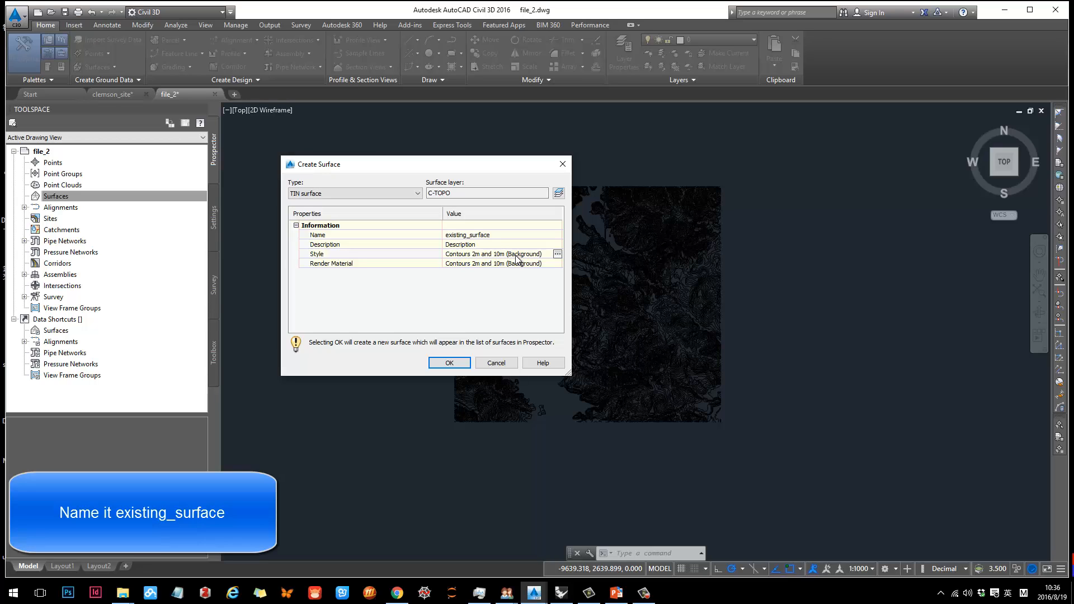
left_click(449, 362)
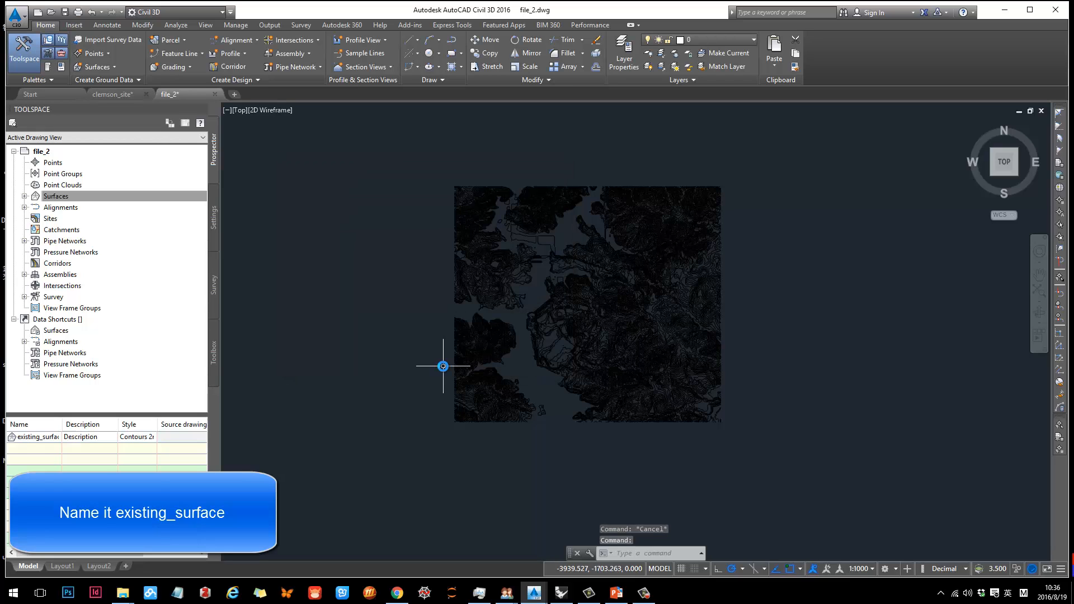
Step: Expand the definition of existing_surface and start adding contour data with the description clemson_existing_topo
left_click(24, 196)
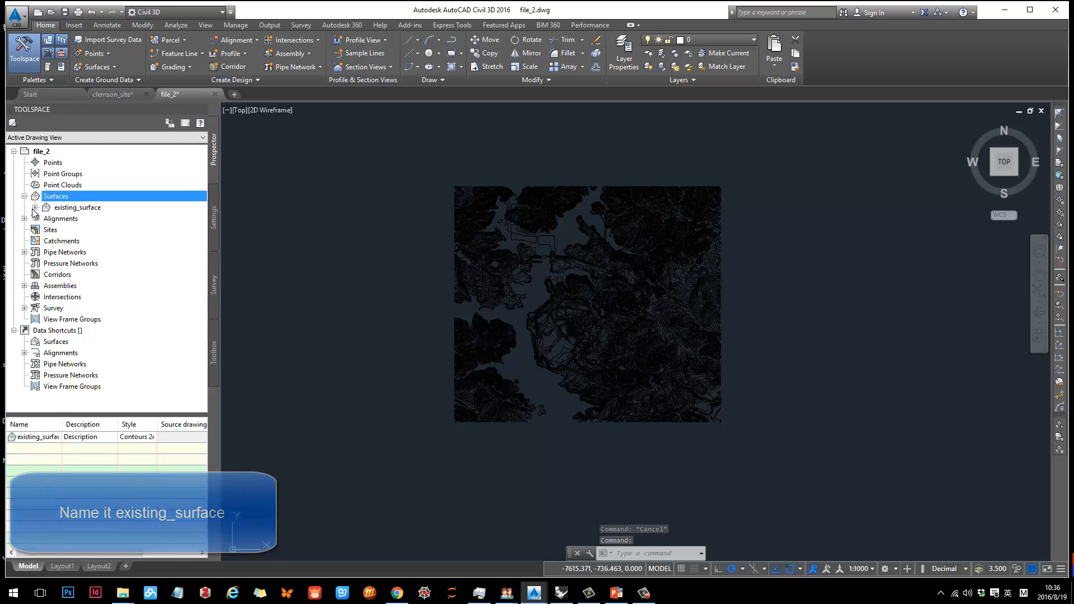
left_click(34, 208)
left_click(45, 241)
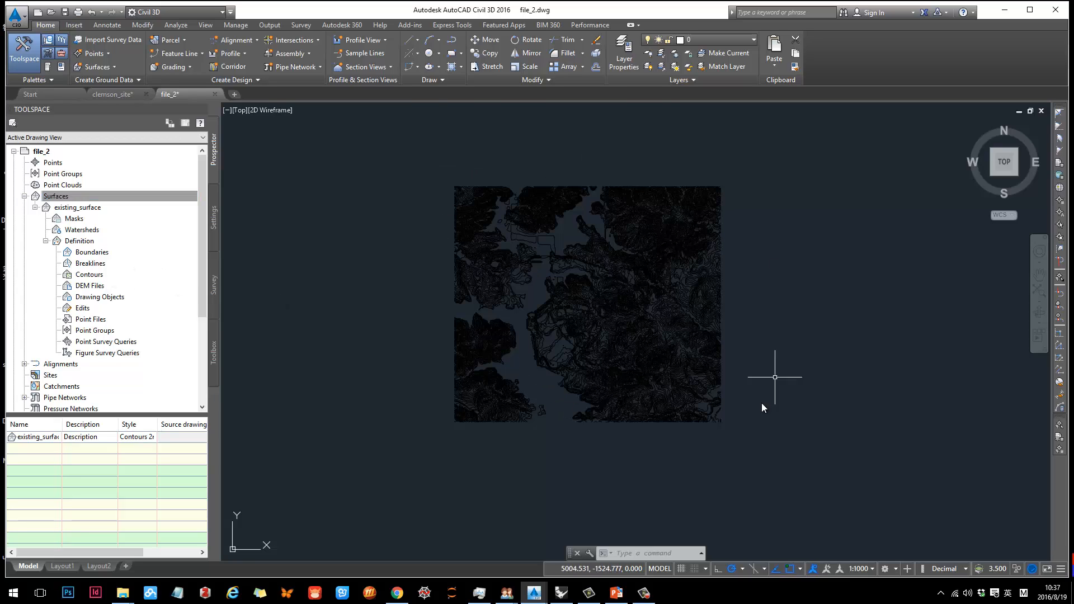
right_click(89, 275)
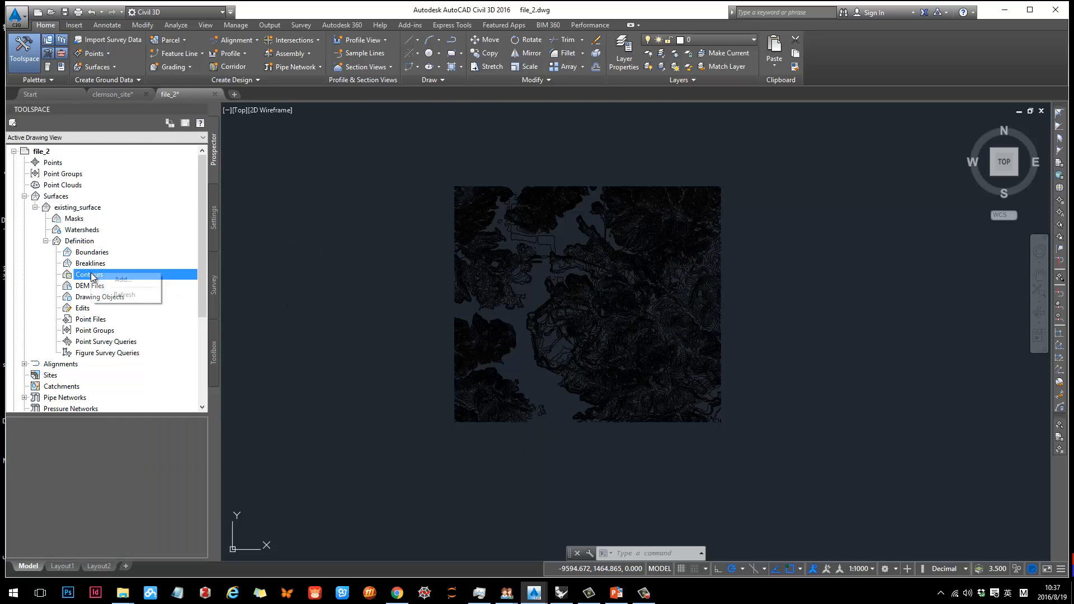
left_click(118, 279)
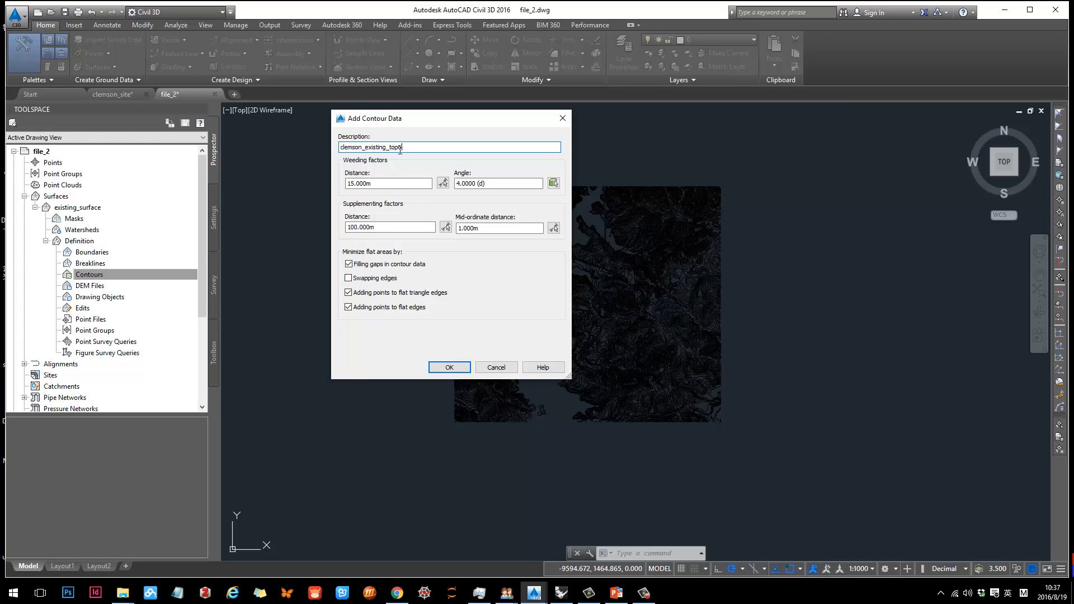
left_click(390, 184)
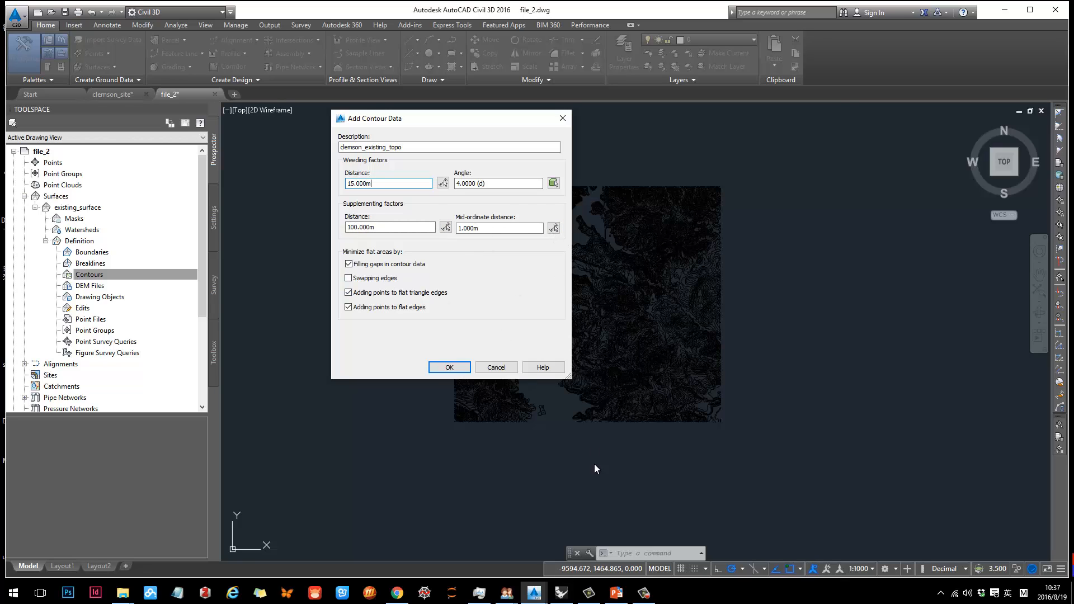
Step: Switch to PowerPoint, read slide 16 for the contour data options, and return to Civil 3D
left_click(616, 592)
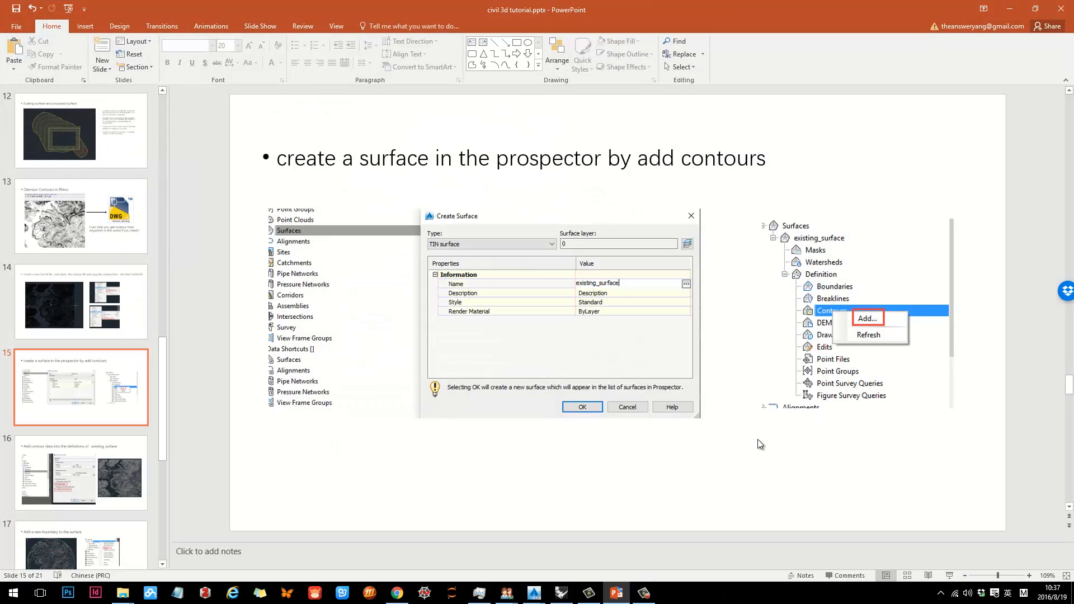
scroll(760, 444, "down", 1)
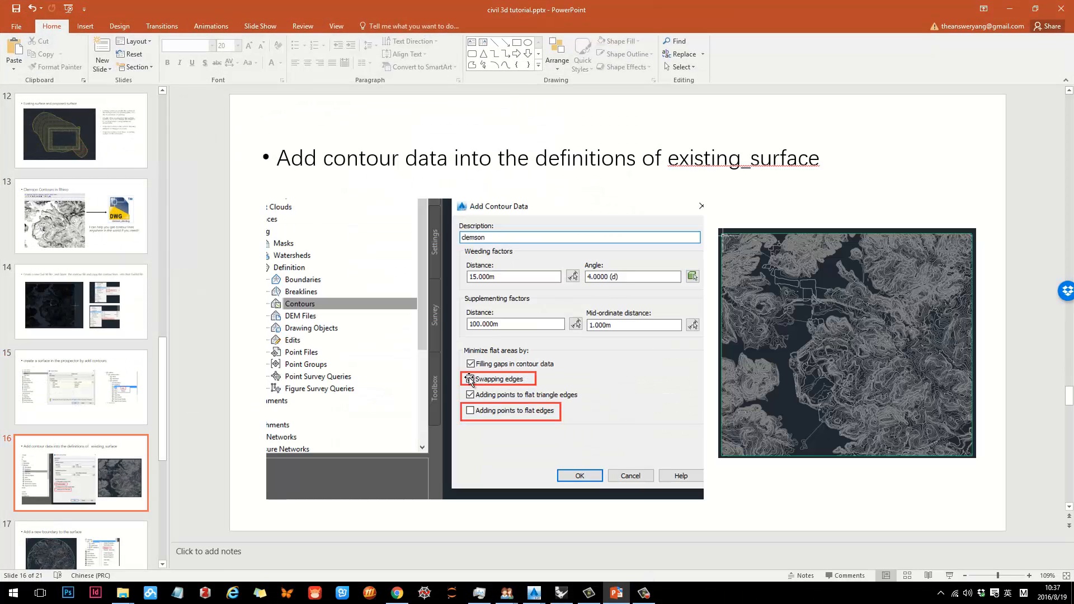
left_click(1014, 10)
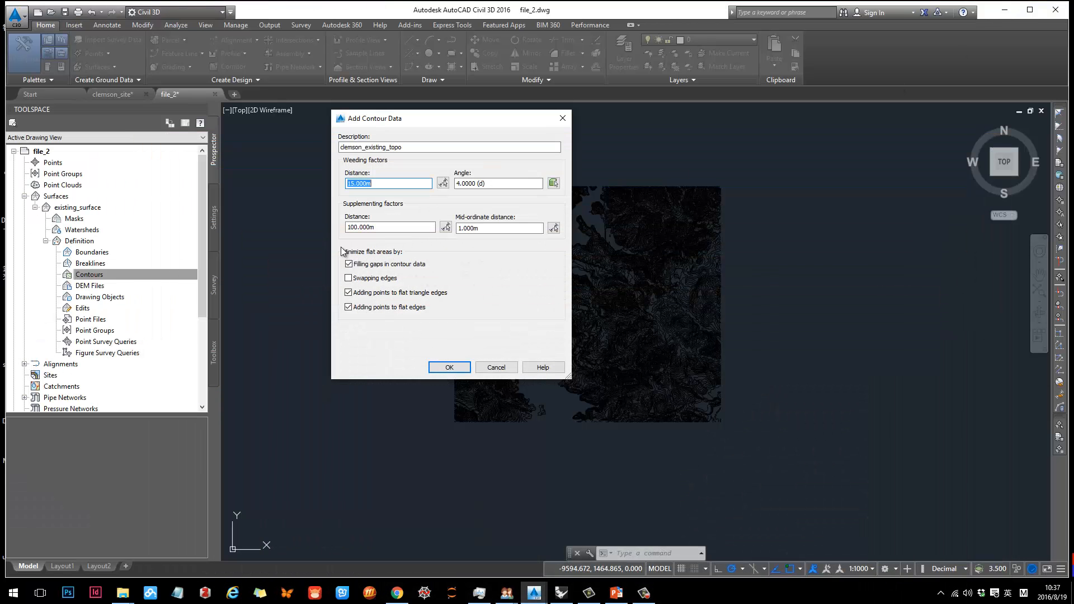
Step: Enable swapping edges for minimizing flat areas and add all the site contours to the surface with a window around the whole site
left_click(350, 278)
left_click(459, 369)
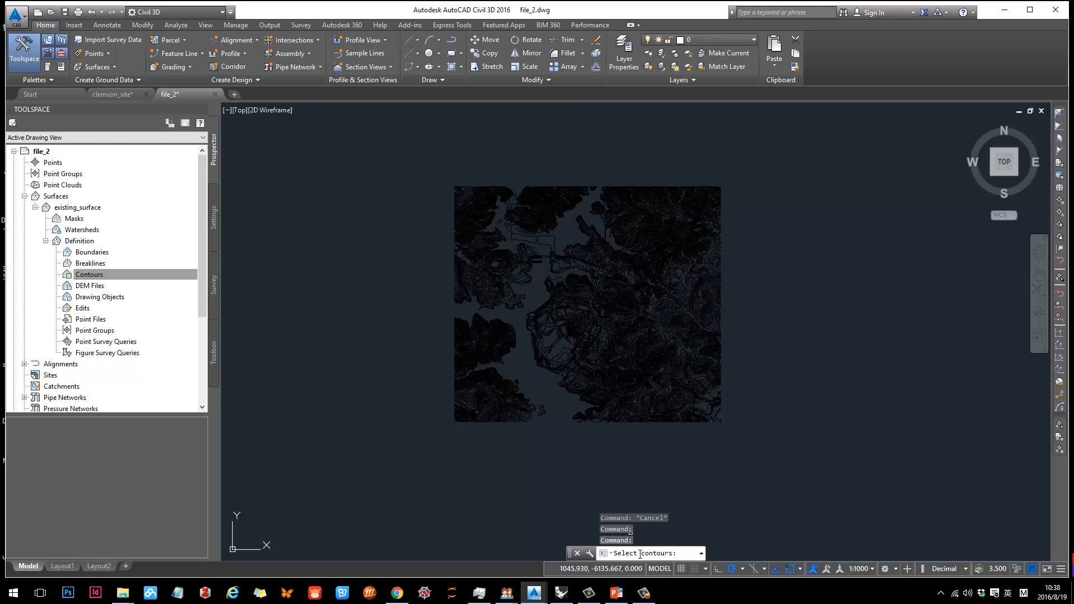
left_click(401, 161)
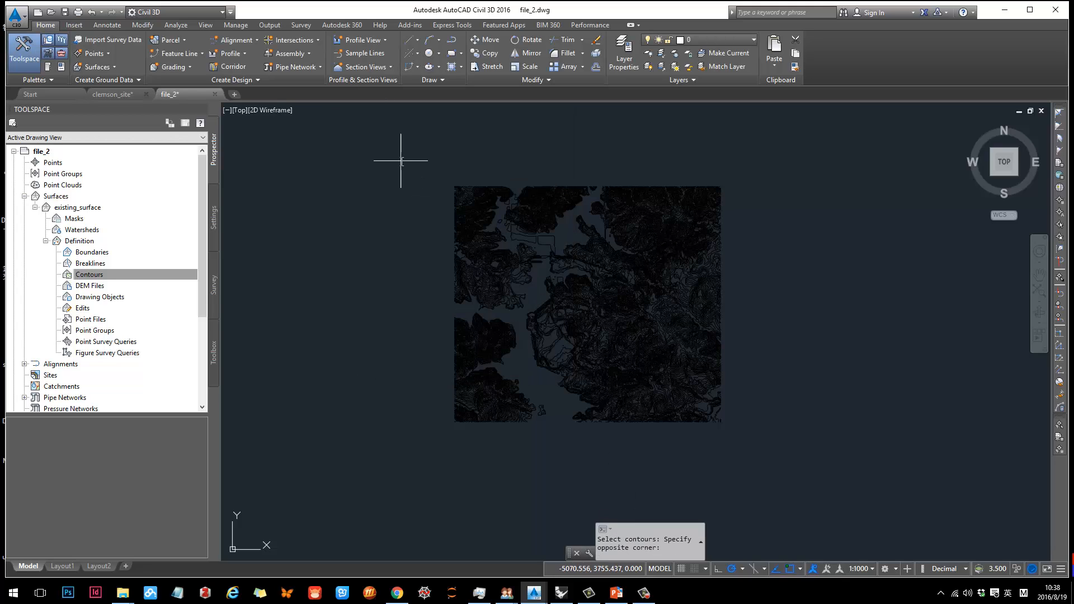
left_click(758, 432)
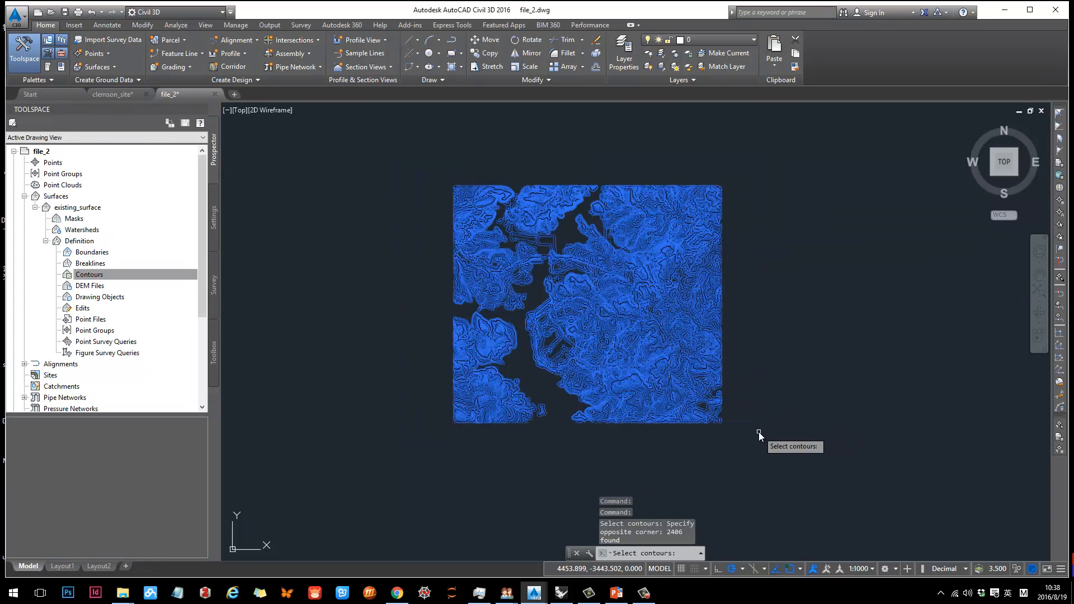
key("Return")
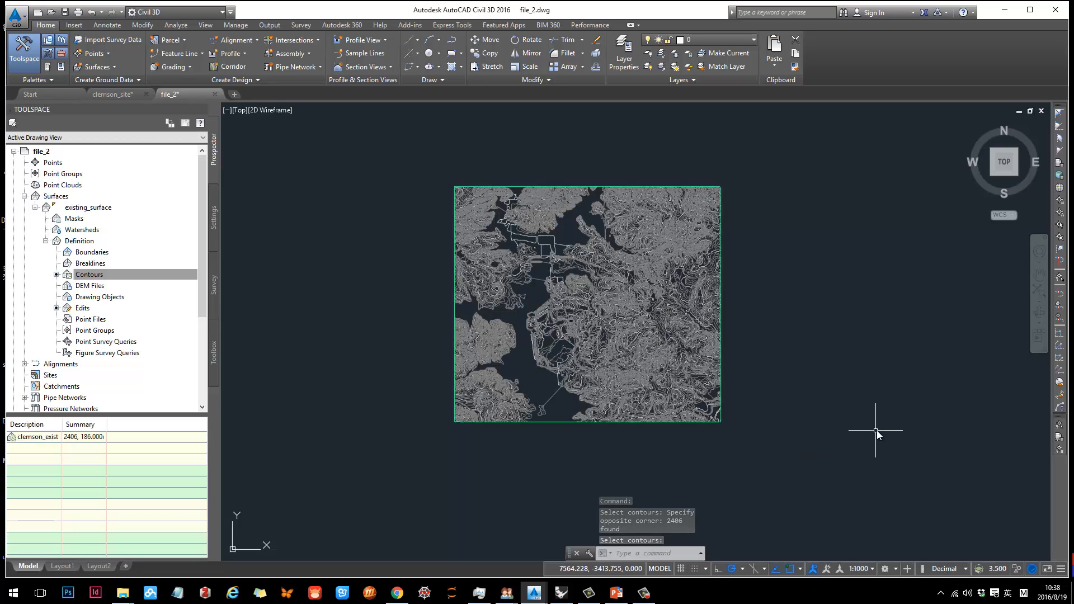
Step: Review the contour entry in the definition of existing_surface, widening its description column to read the name
left_click(68, 276)
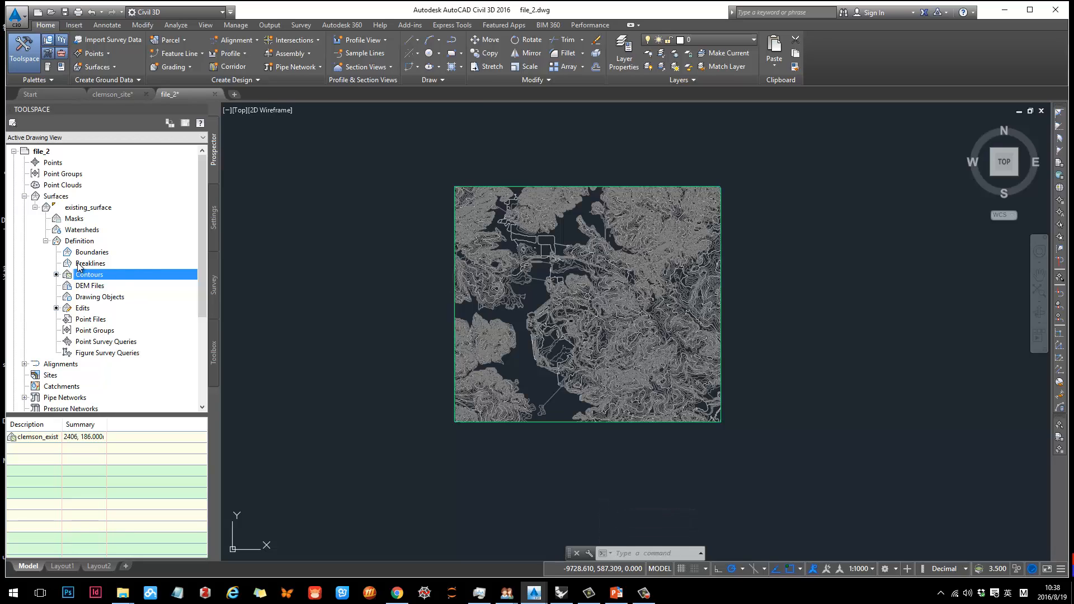
left_click(78, 262)
left_click(80, 276)
left_click_drag(62, 424, 75, 424)
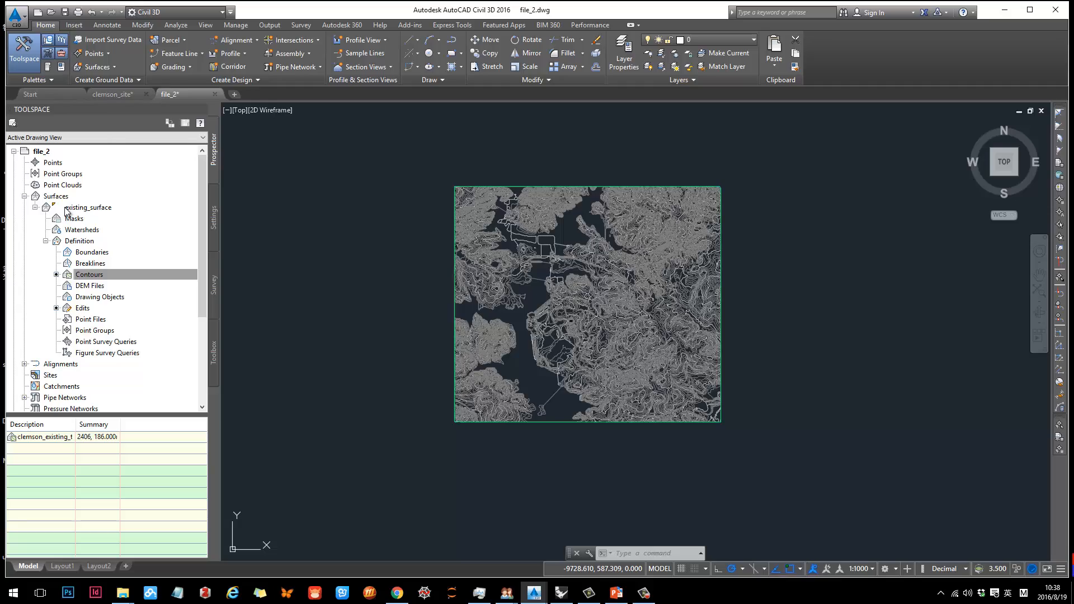
Step: Select the generated surface in the drawing, clear the selection and inspect its contours up close and as a whole
left_click(628, 299)
left_click(371, 264)
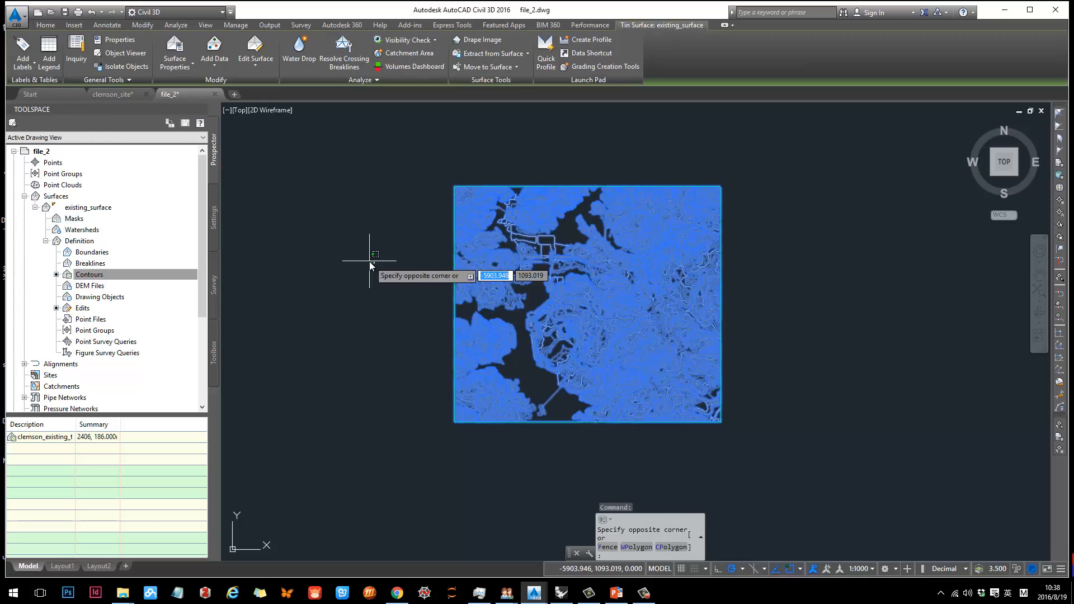
key("Escape")
key("Escape")
scroll(563, 297, "up", 5)
scroll(563, 297, "down", 2)
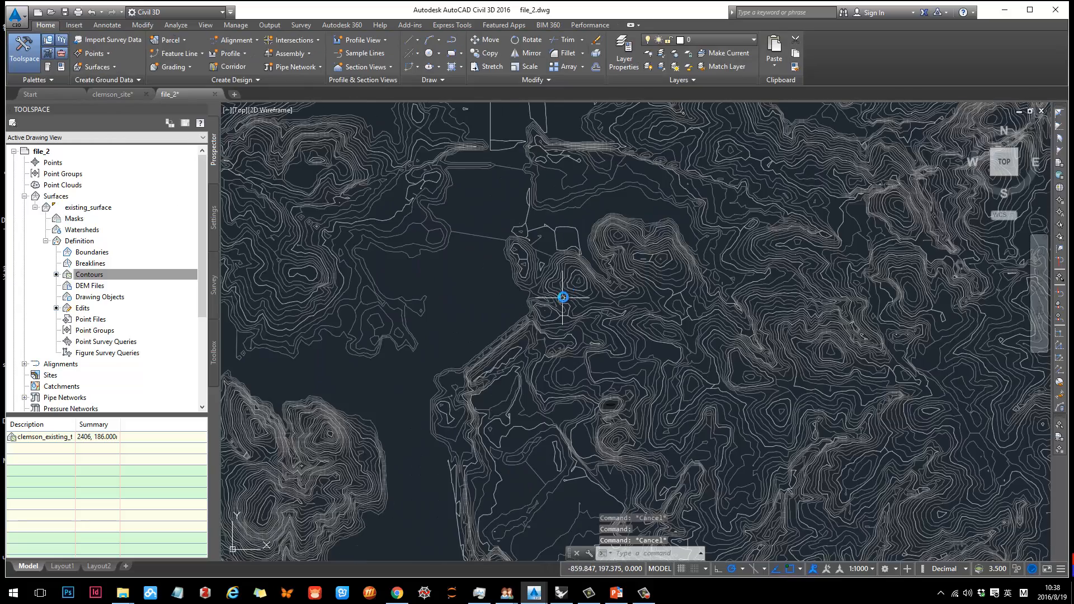
scroll(640, 264, "down", 4)
middle_click_drag(631, 296, 497, 317)
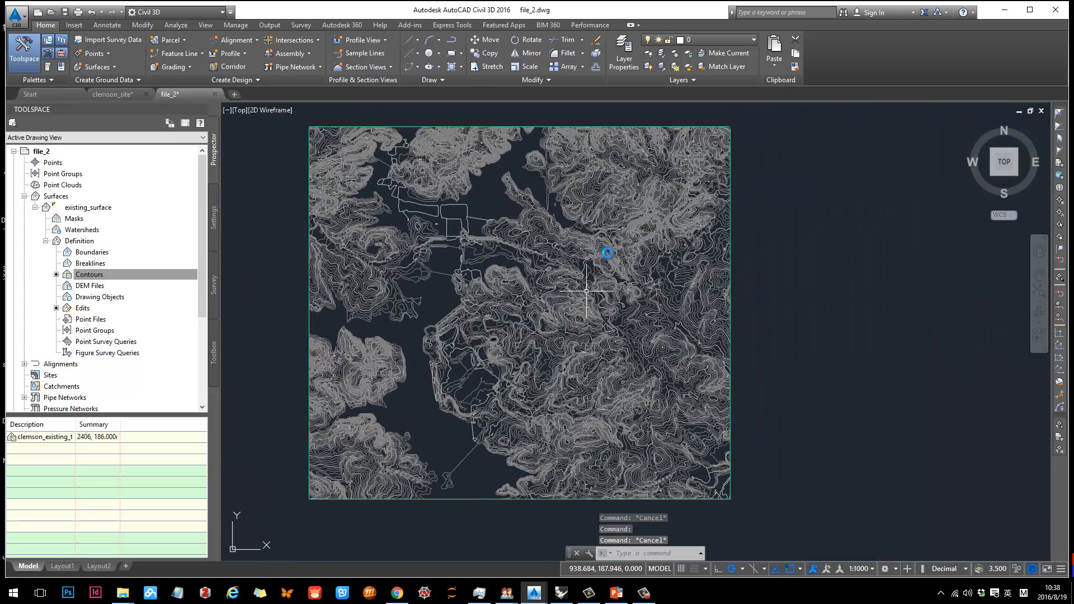
Step: Find the layer named contour in the layer properties and turn it off to hide the source lines, closing the layer manager
left_click(624, 55)
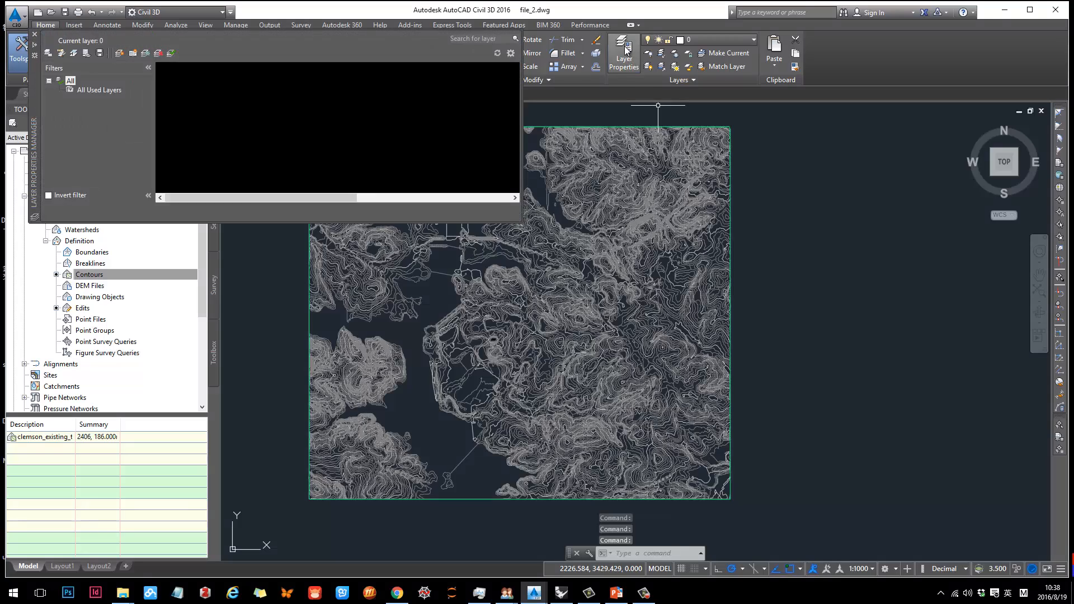
scroll(202, 131, "down", 15)
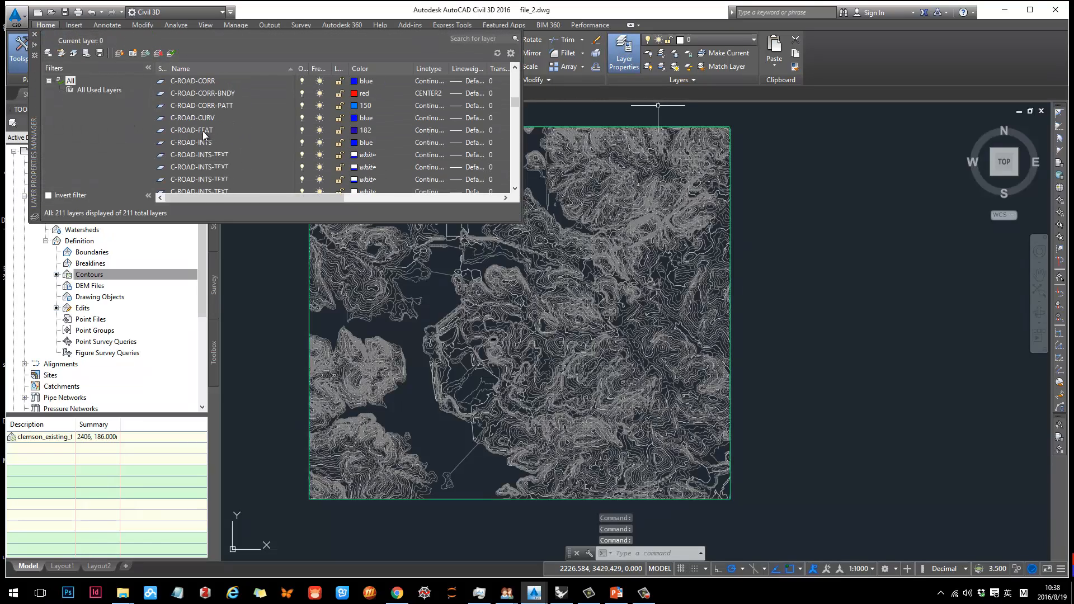
scroll(202, 131, "down", 15)
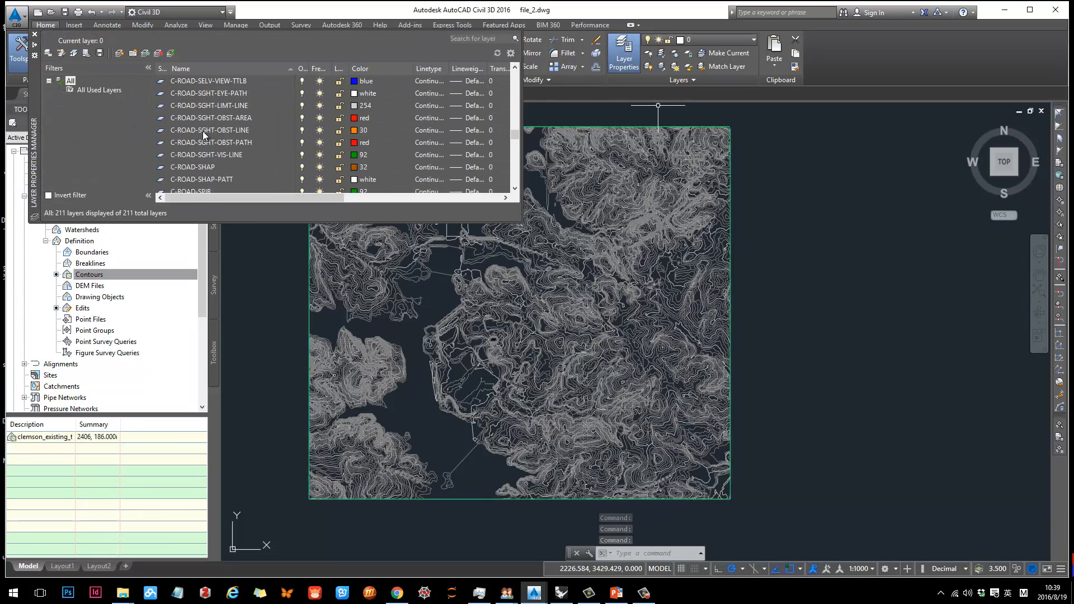
scroll(203, 131, "down", 10)
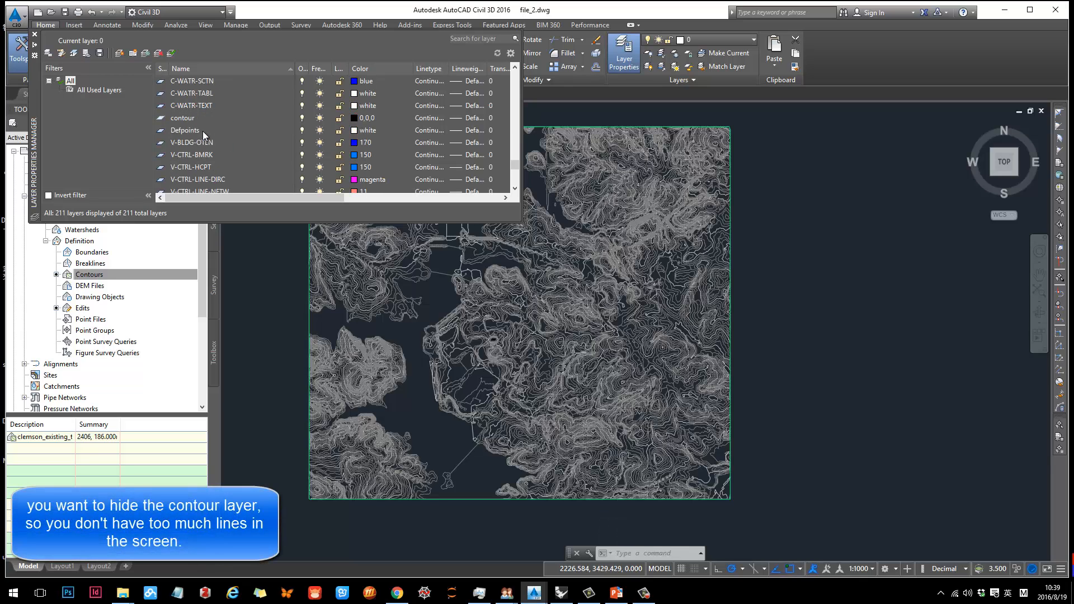
left_click(244, 118)
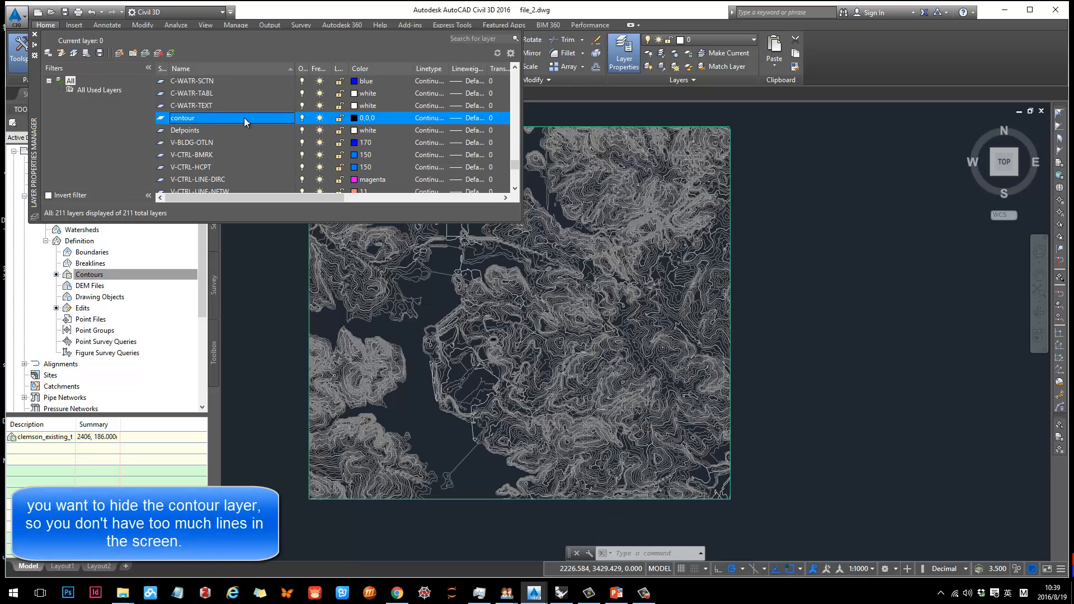
left_click(302, 119)
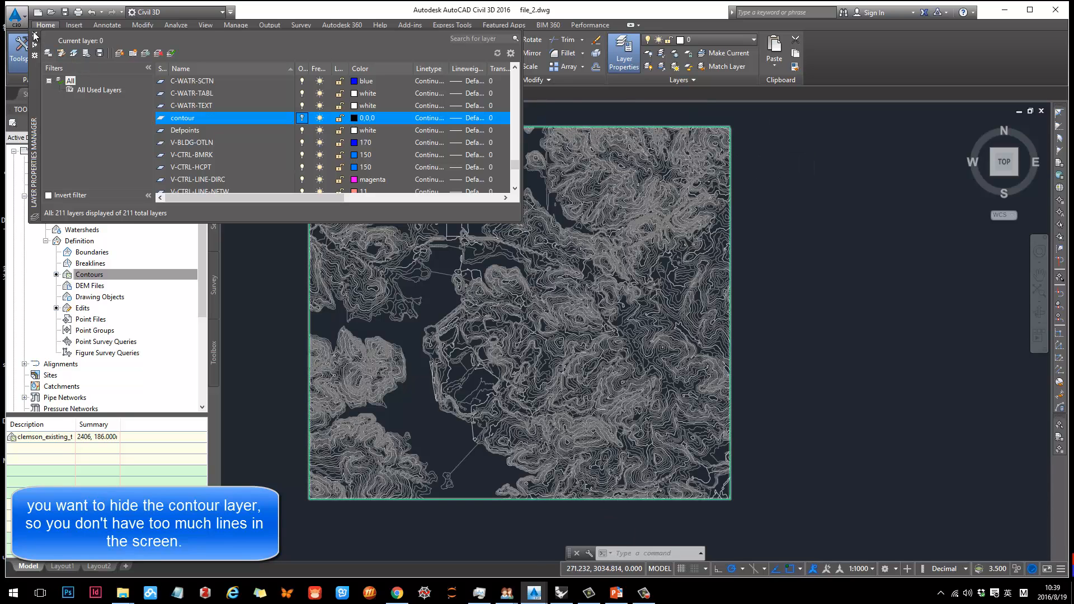
left_click(340, 118)
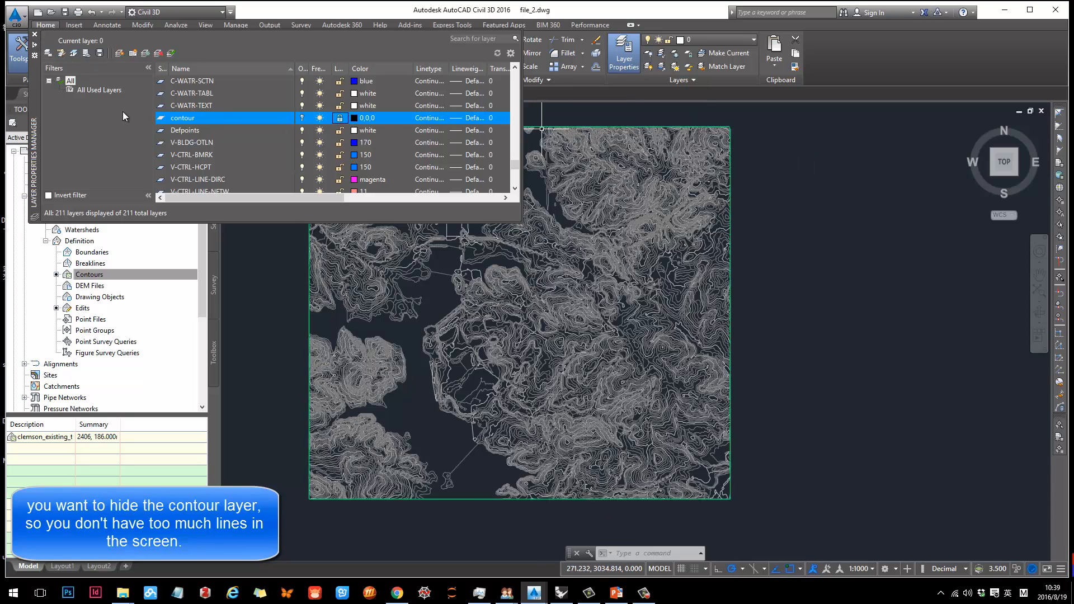
left_click(35, 36)
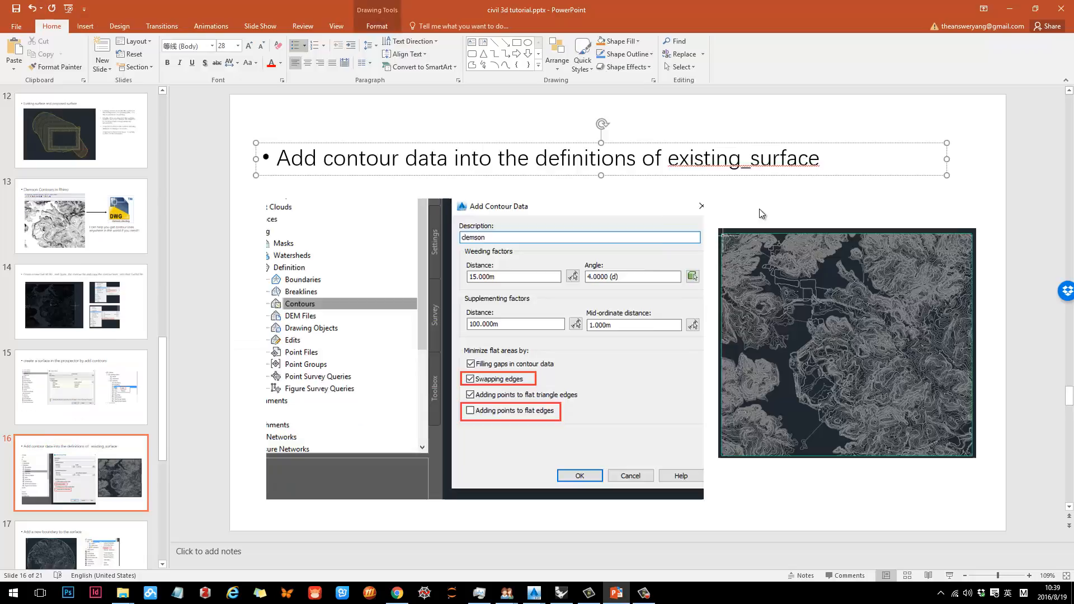
Step: View slide 17 on adding a surface boundary, and back in Civil 3D select the surface to check its extent before deselecting it
key("Page_Down")
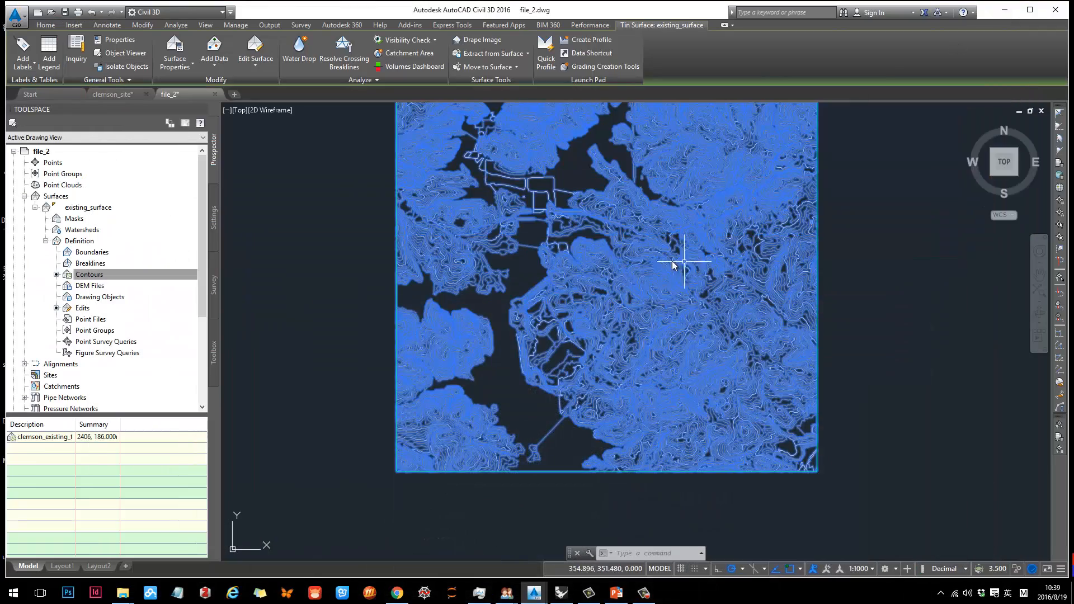
mouse_move(882, 263)
middle_mouse_down()
mouse_move(857, 307)
mouse_move(893, 265)
mouse_move(880, 281)
middle_mouse_up()
key("Escape")
left_click(753, 266)
middle_click_drag(853, 236, 825, 286)
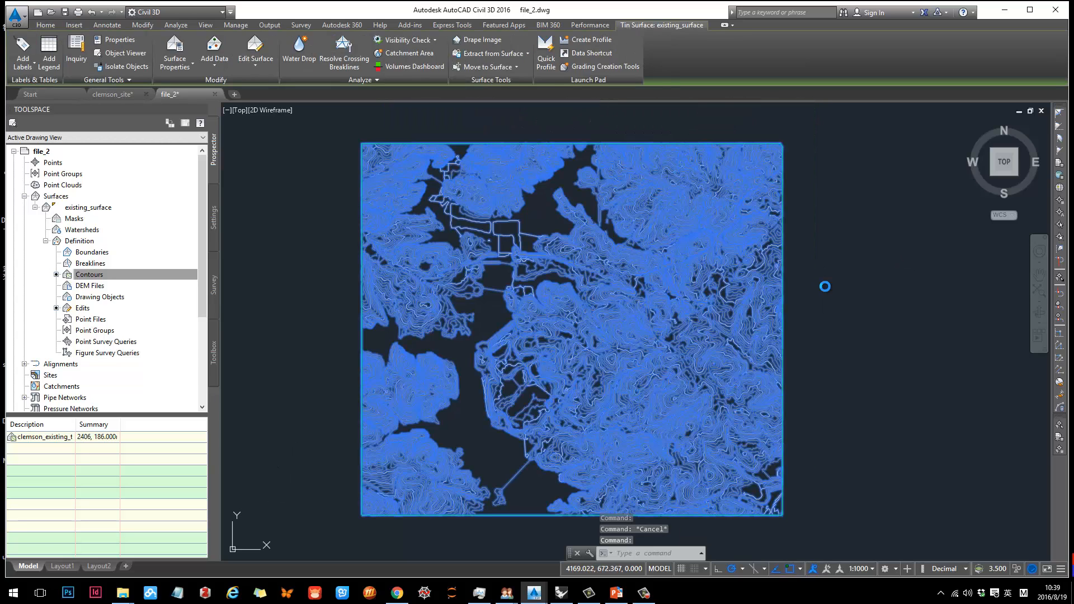
key("Escape")
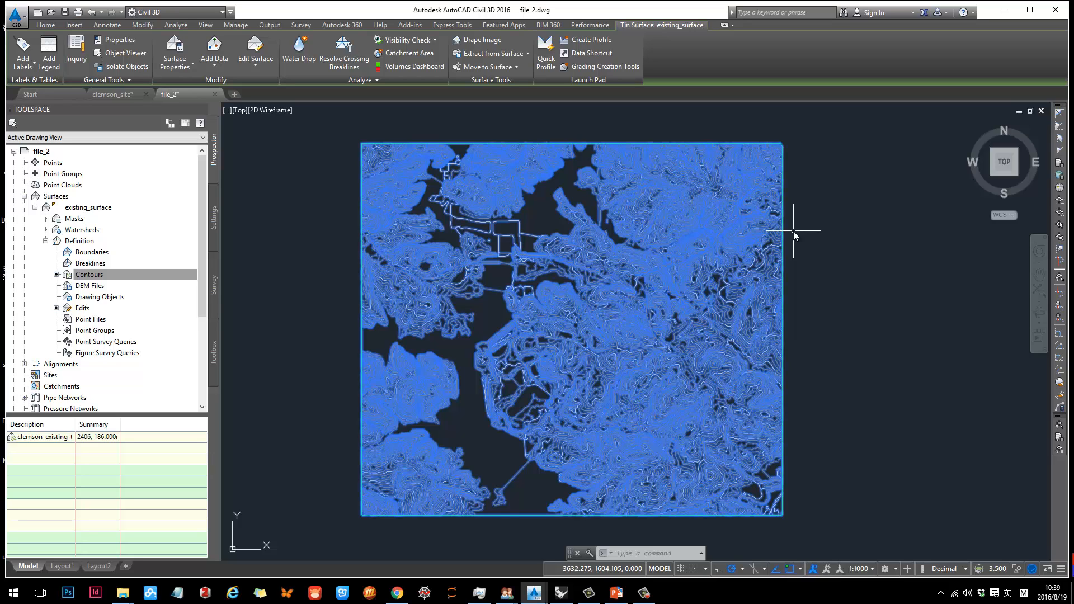
key("Escape")
scroll(867, 263, "up", 3)
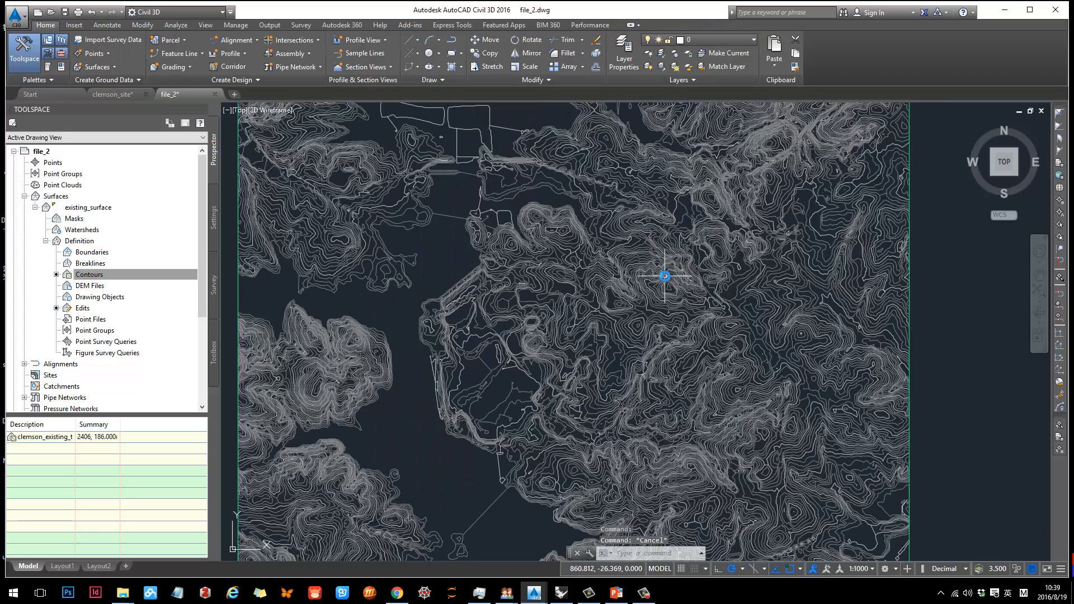
Step: Draw a circle over the central part of existing_surface, well inside the surface's rectangular outline
scroll(757, 280, "down", 5)
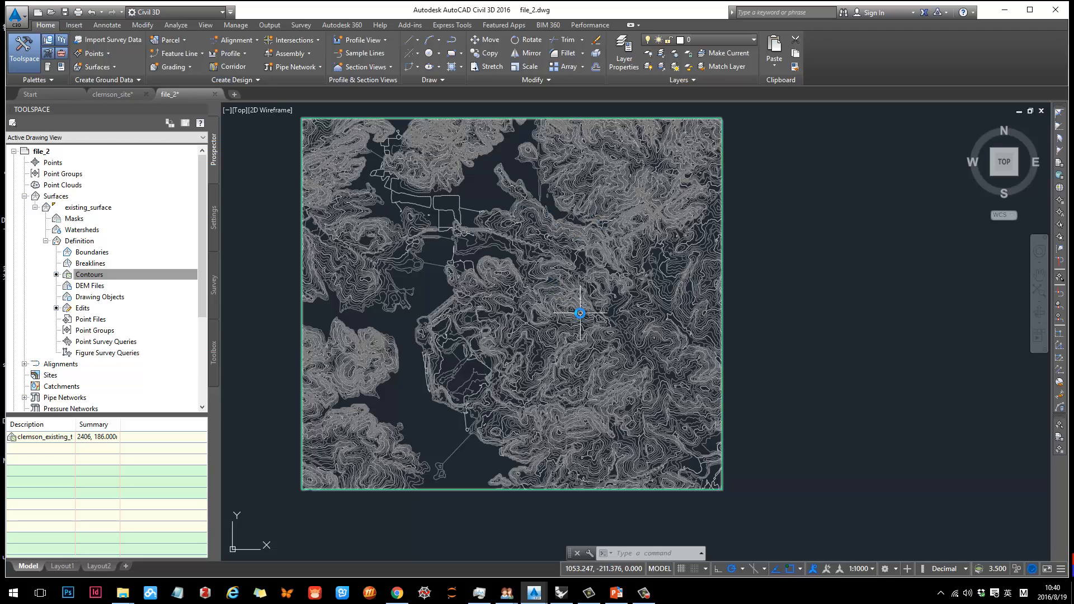
mouse_move(580, 313)
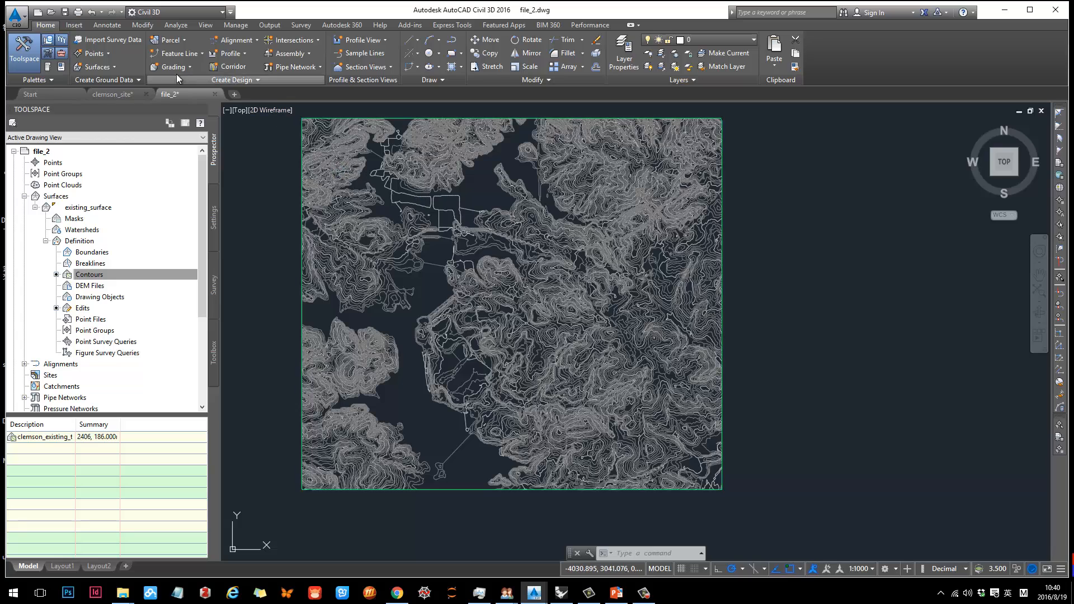
left_click(428, 53)
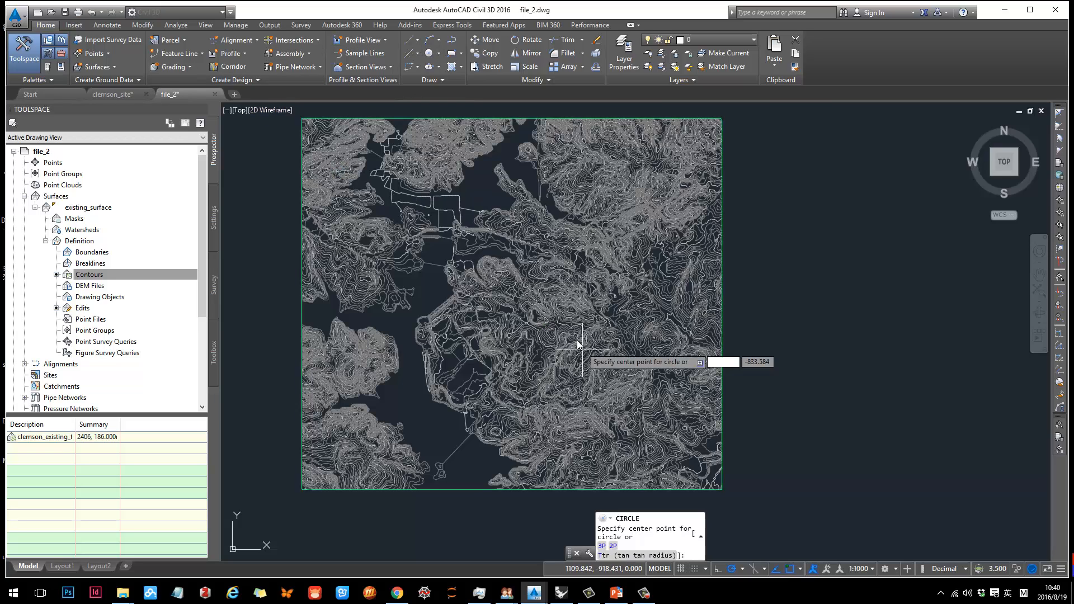
left_click(537, 311)
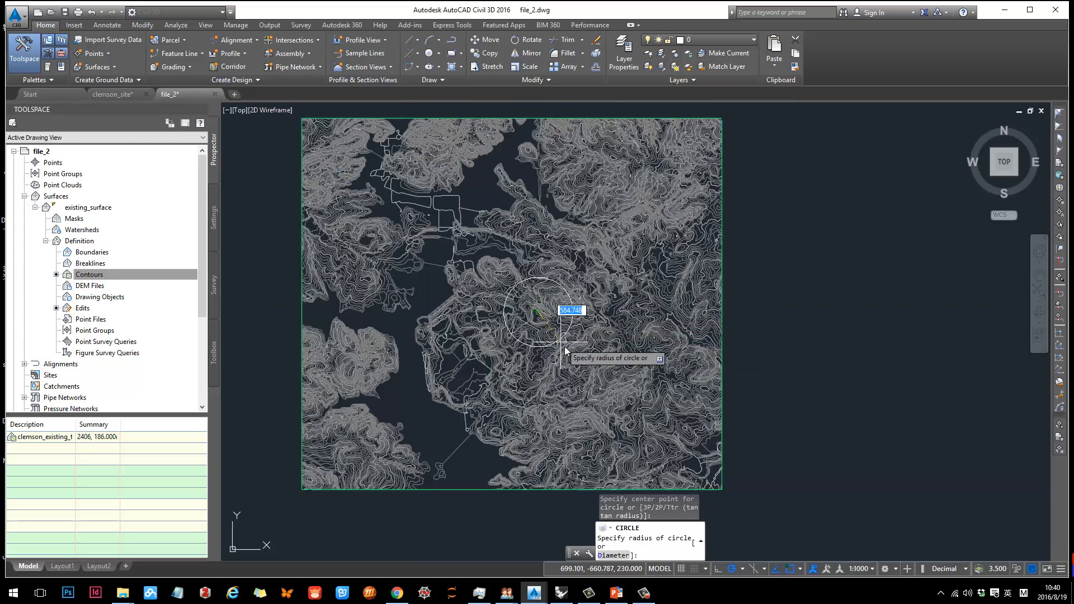
left_click(599, 369)
Step: Check slide 17 on adding a surface boundary in PowerPoint, and back in Civil 3D inspect the drawn circle over the contours
left_click(578, 528)
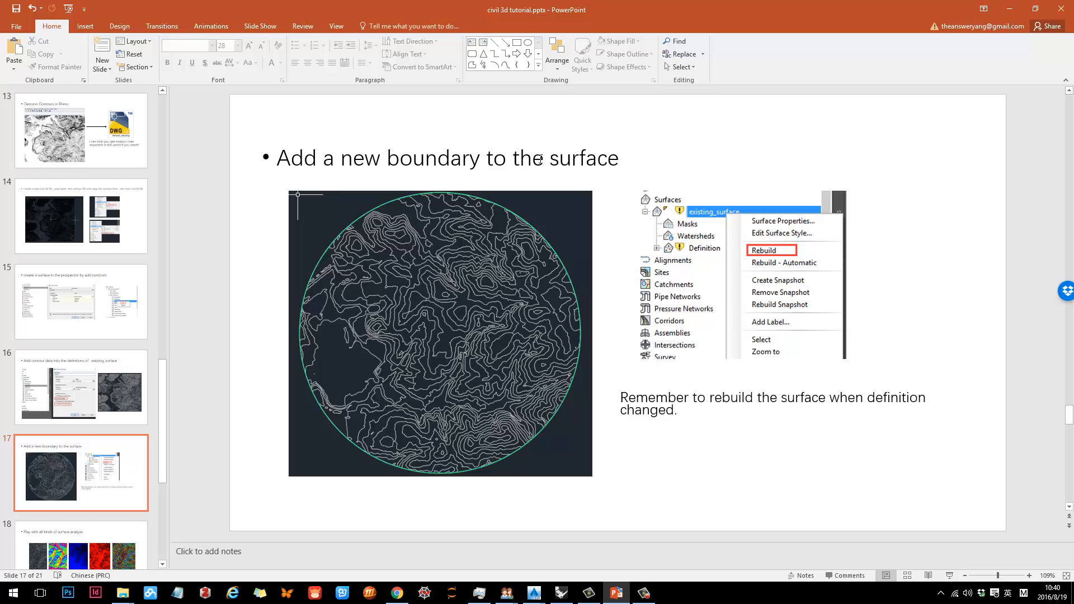
left_click(1014, 17)
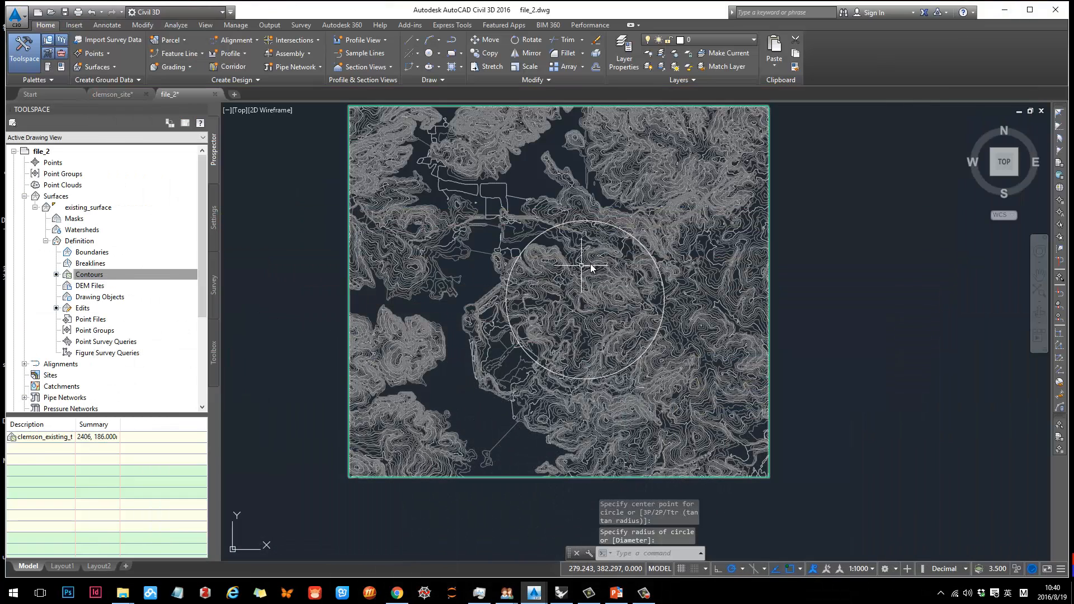
middle_click_drag(614, 282, 586, 279)
scroll(566, 272, "up", 2)
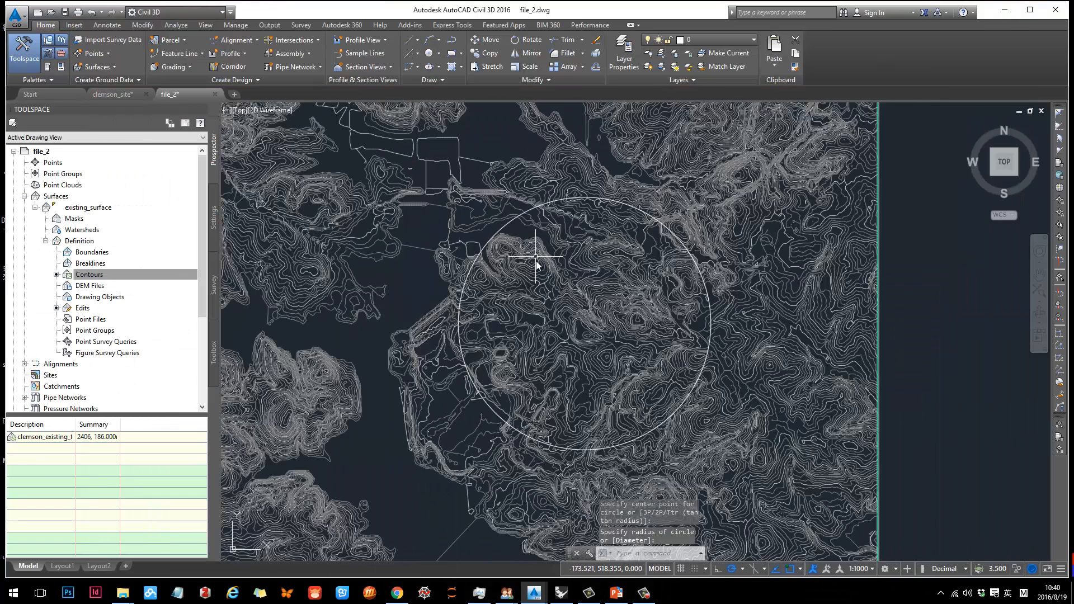
scroll(565, 272, "down", 2)
scroll(564, 269, "up", 2)
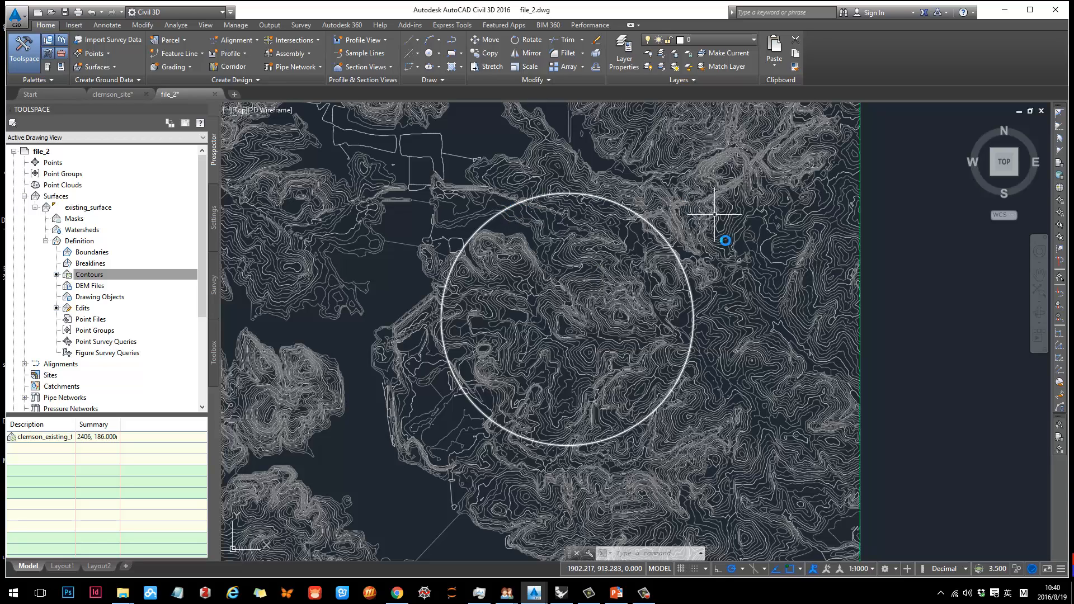
Step: Add the circle to existing_surface as an Outer boundary named site_edge, with non-destructive breakline on and a mid-ordinate distance of 1.000m
left_click(500, 211)
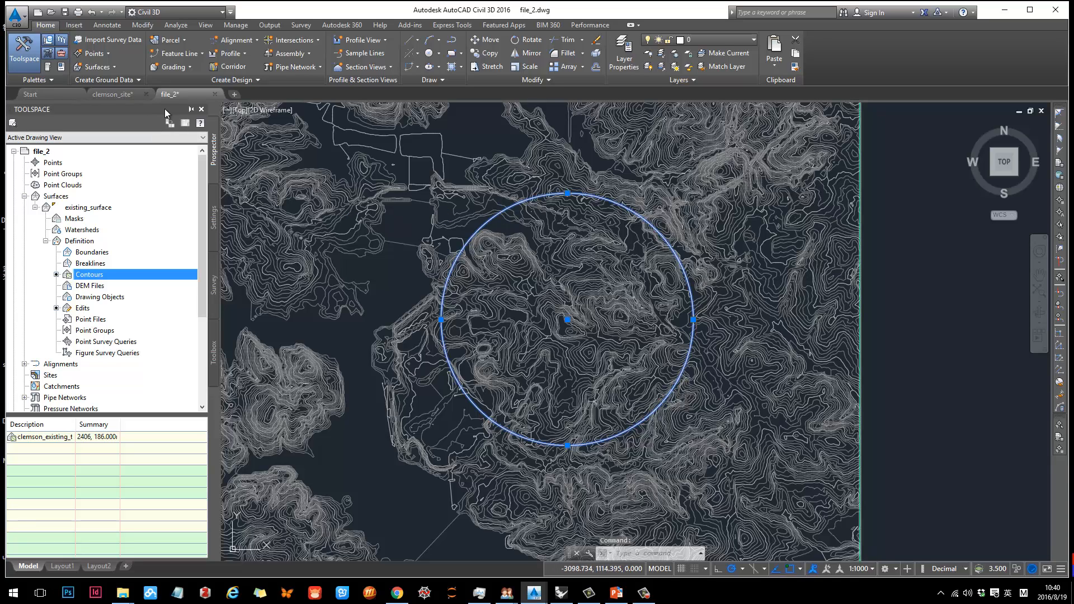
right_click(98, 251)
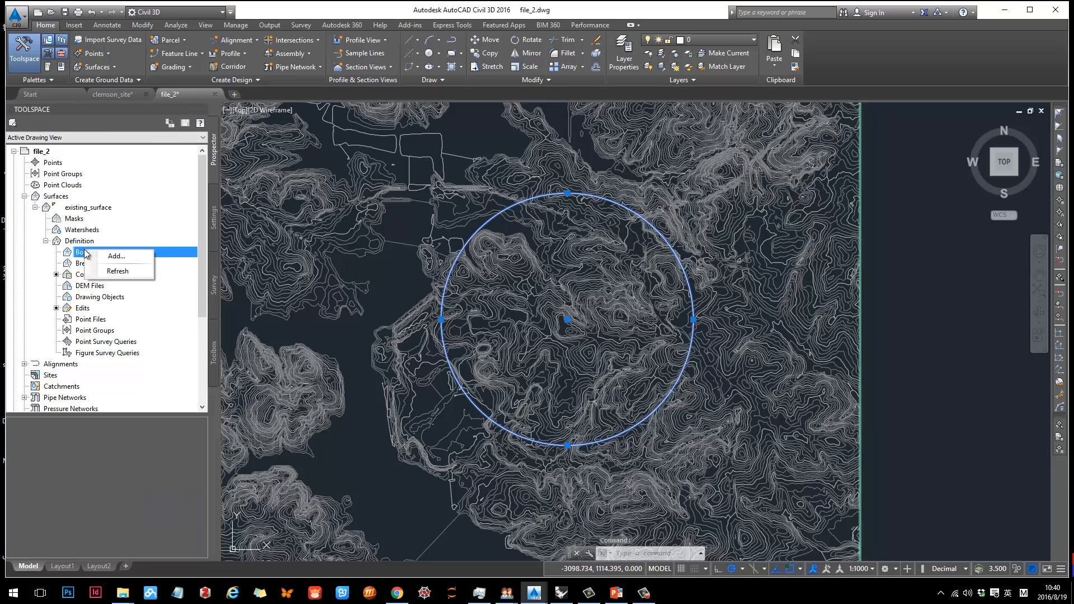
left_click(120, 256)
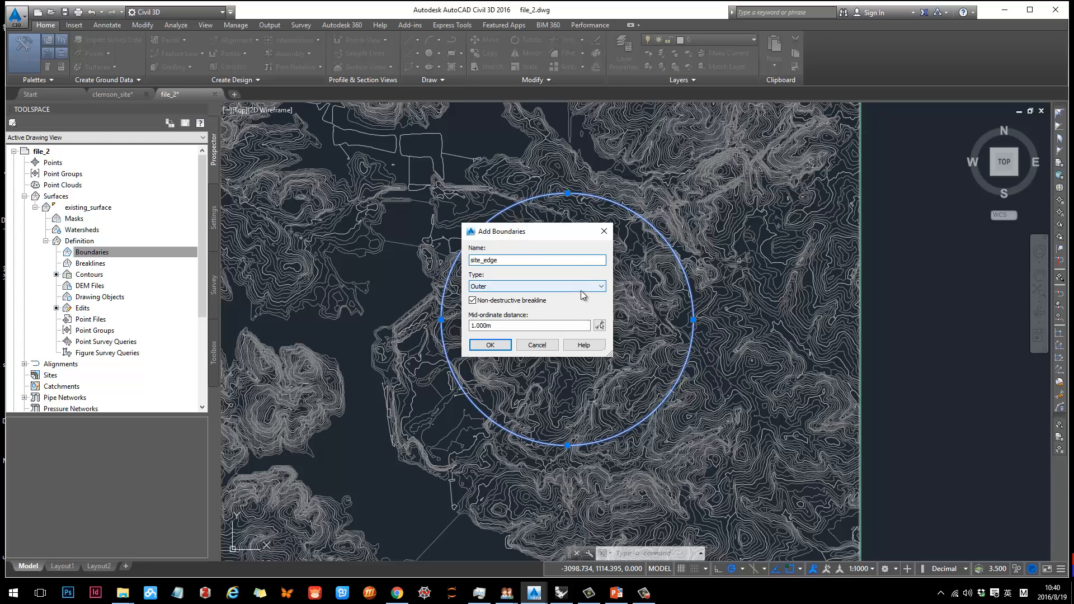
left_click(582, 286)
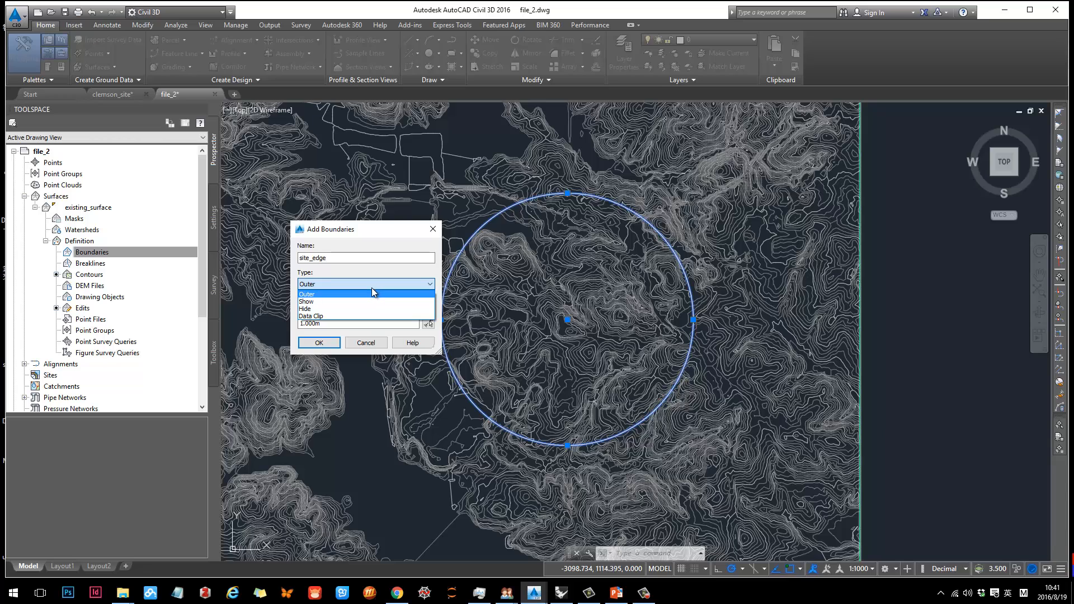
left_click(372, 288)
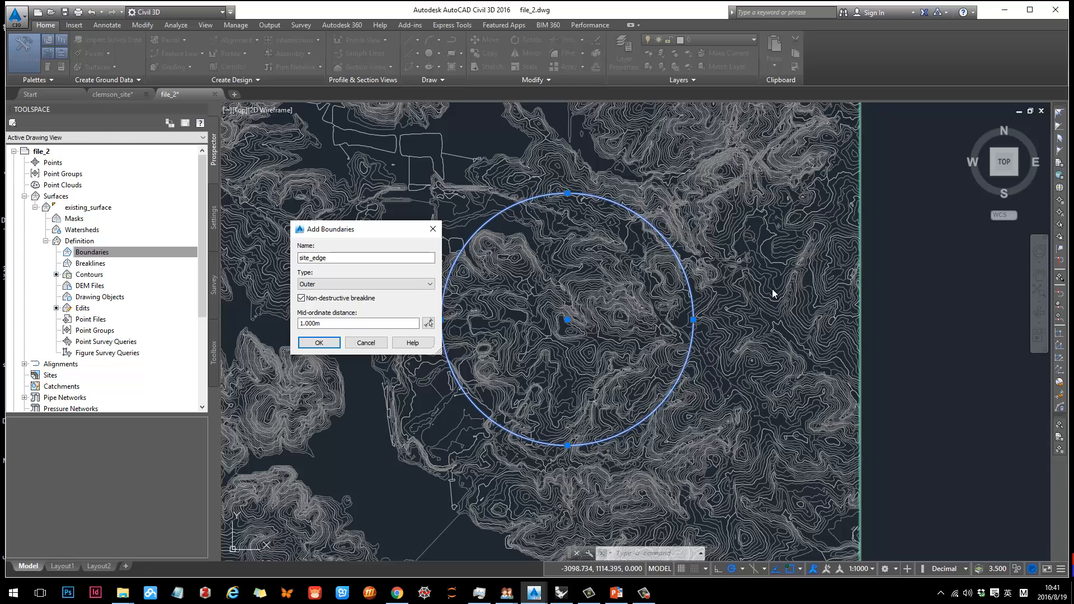
left_click(398, 284)
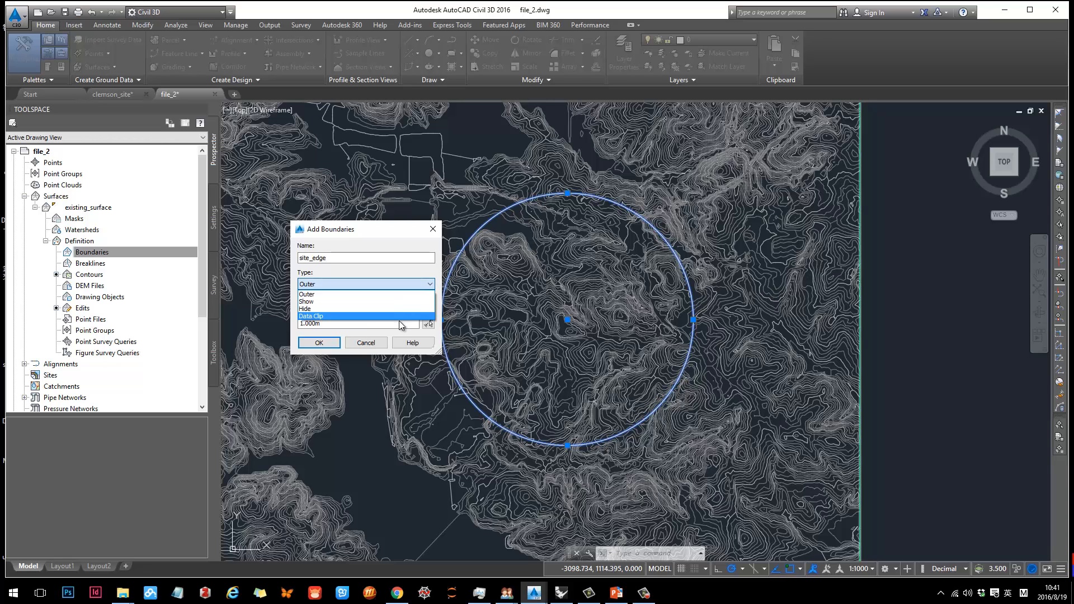
left_click(398, 292)
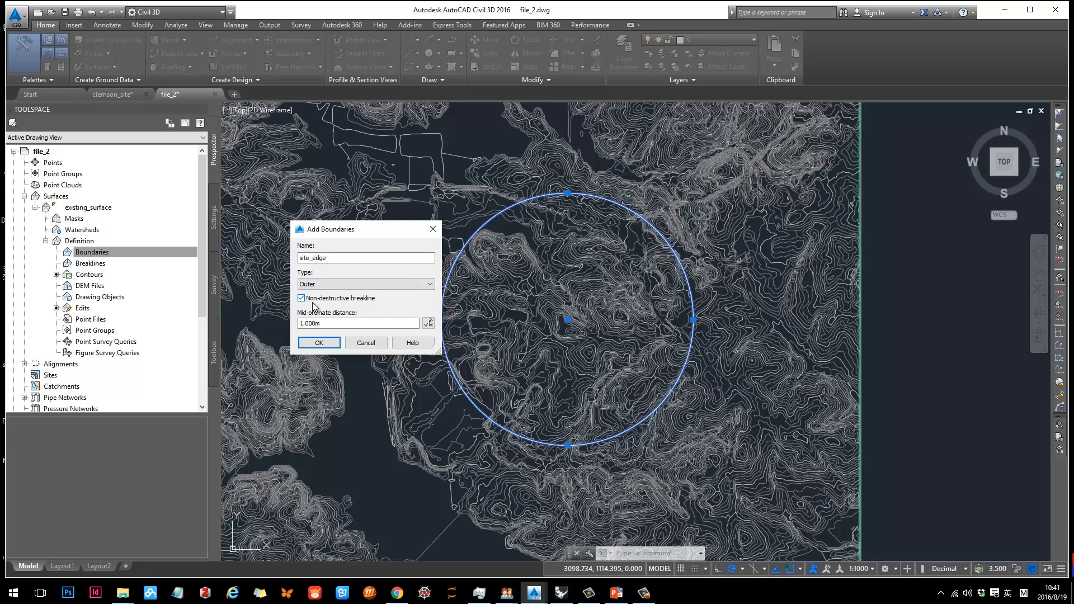
left_click(318, 343)
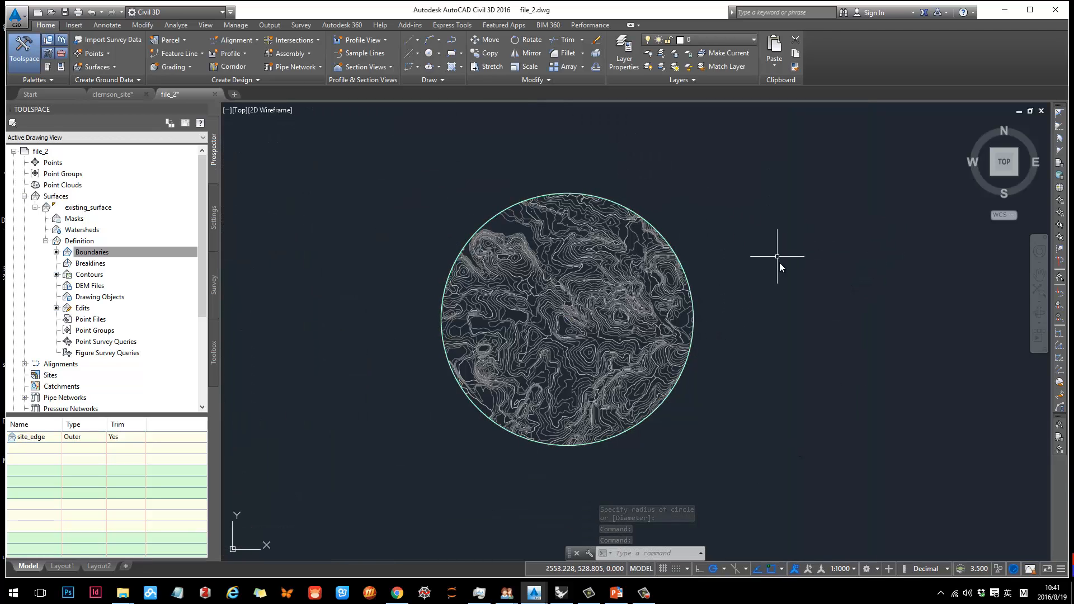
Step: Inspect the boundary circle, the Boundaries definition entry and the clipped surface by selecting each, and clear the selection
middle_click_drag(777, 256, 772, 233)
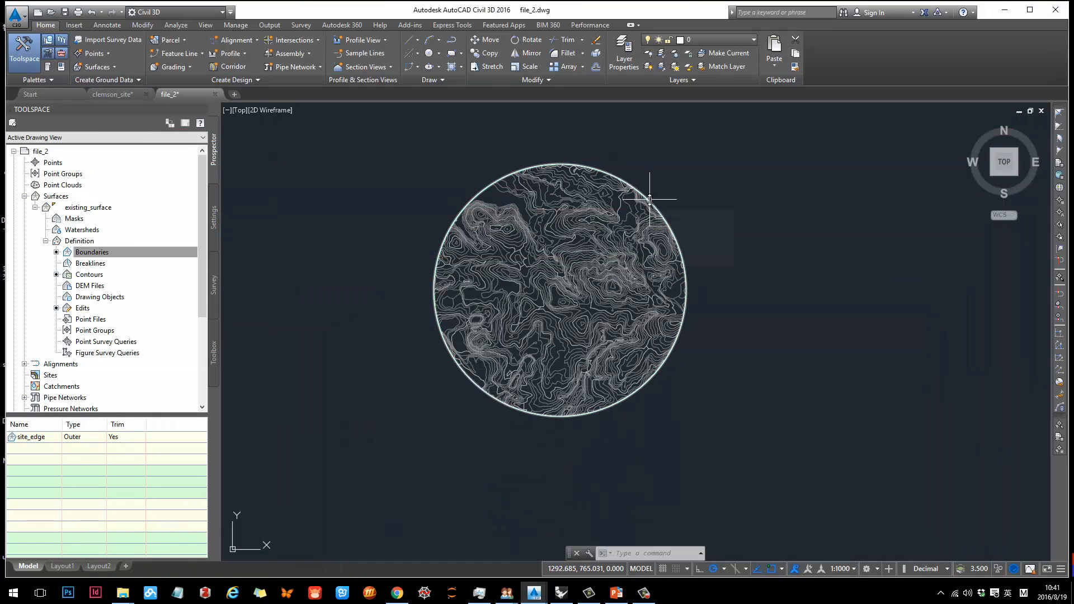
left_click(650, 198)
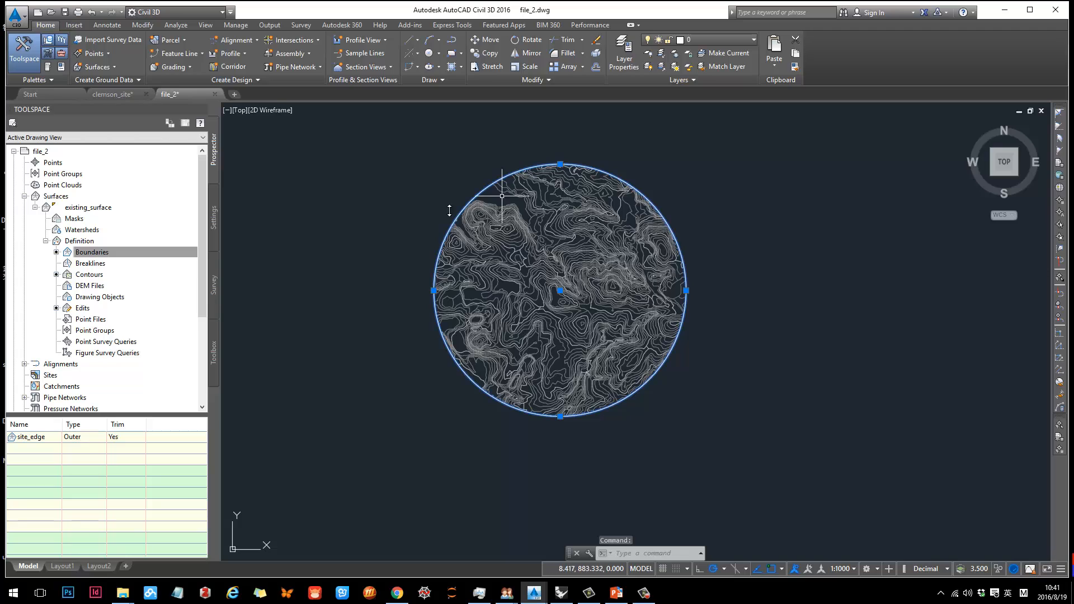
left_click(81, 253)
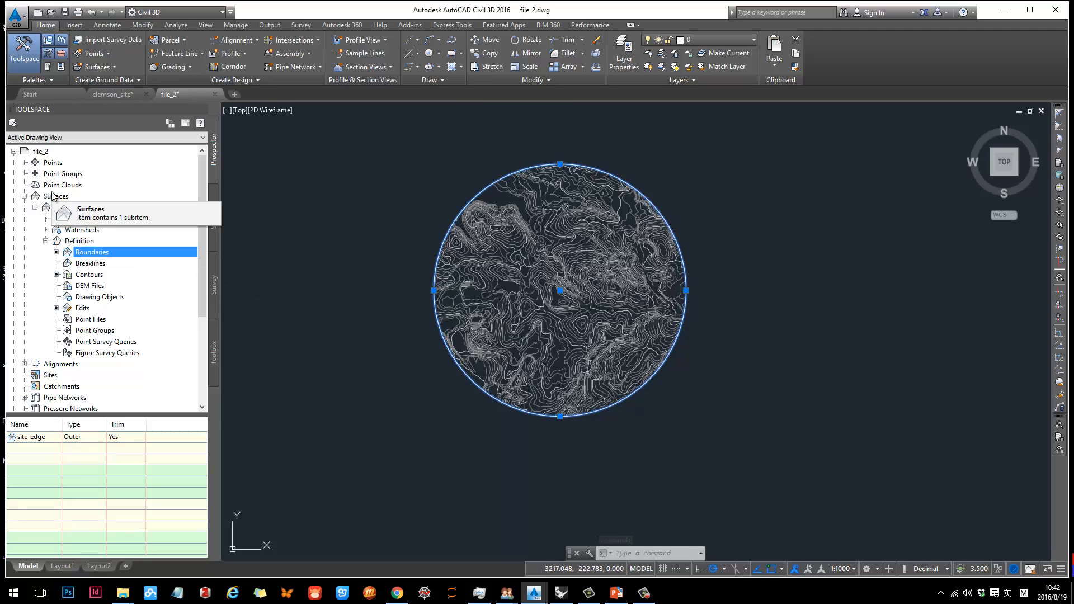
key("Escape")
left_click(616, 275)
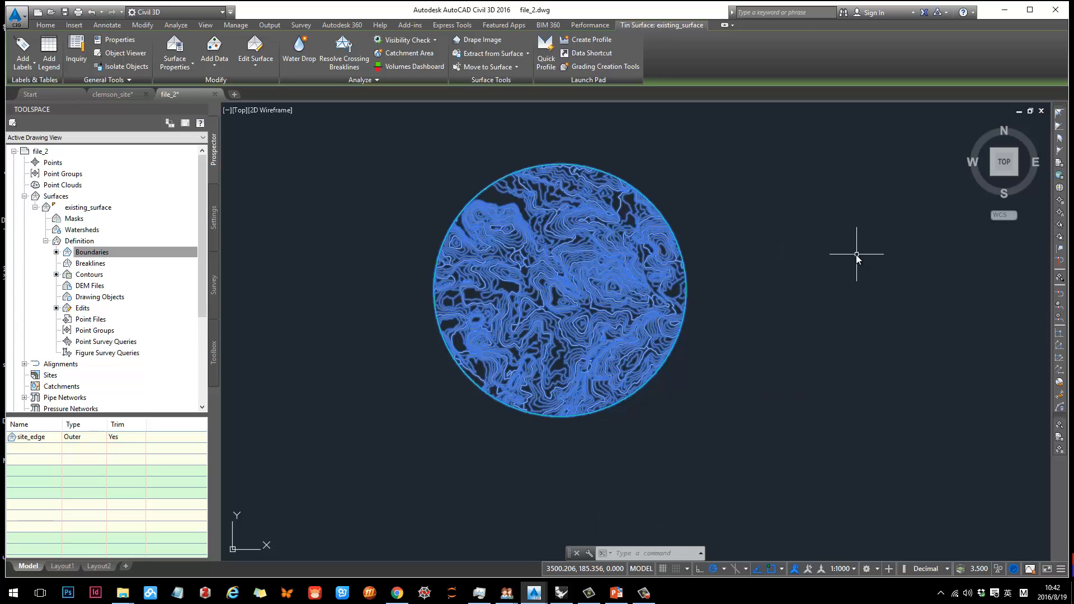
key("Escape")
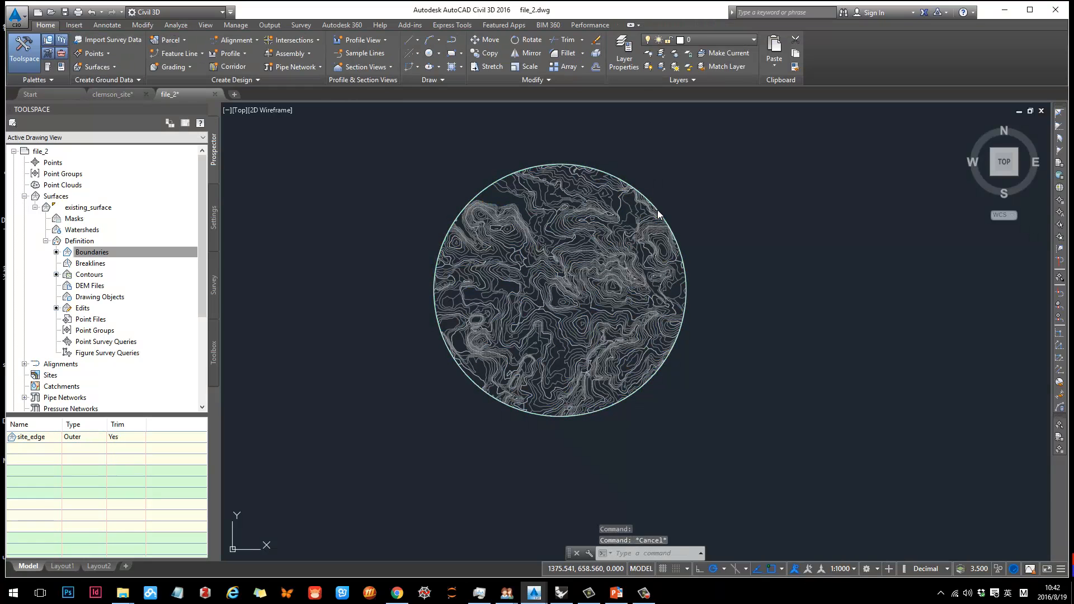
Step: Shrink the boundary circle about its centre to well inside the clipped surface's edge and deselect it
left_click(658, 214)
left_click(559, 165)
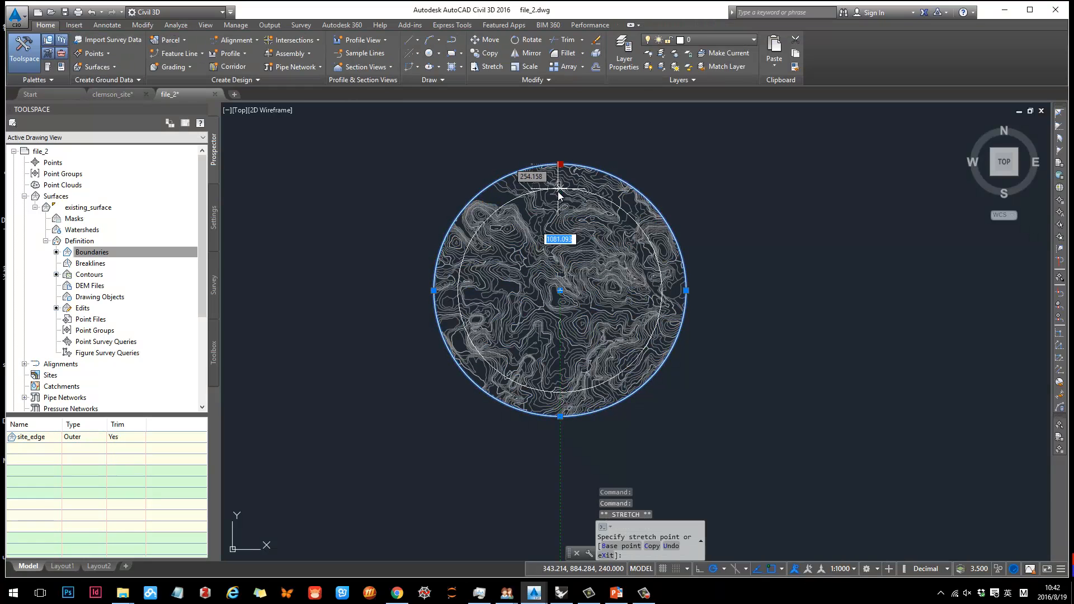
left_click(560, 196)
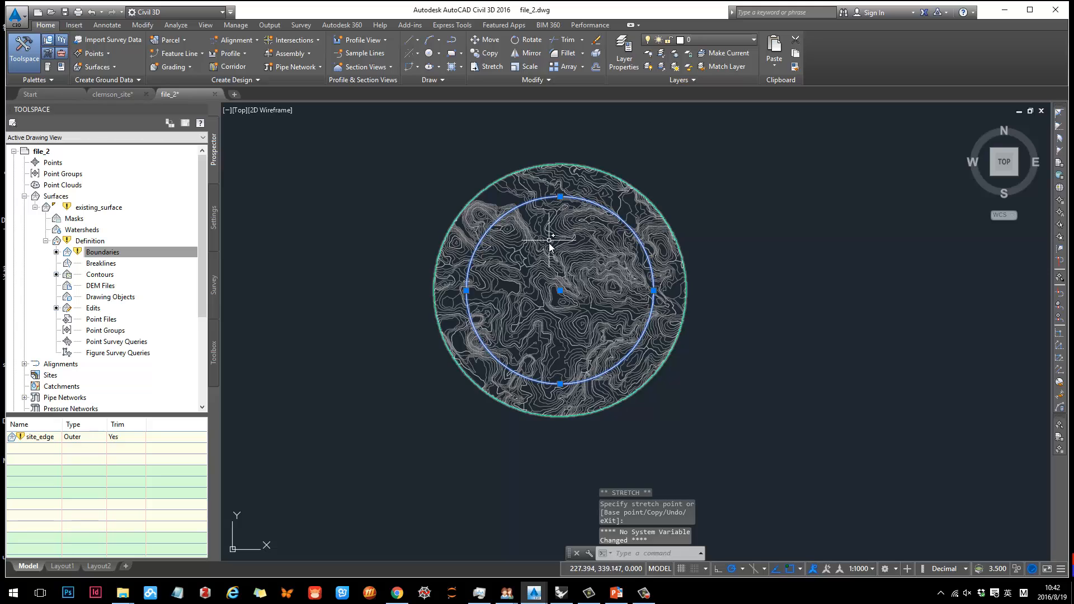
left_click(331, 251)
key("Escape")
key("Escape")
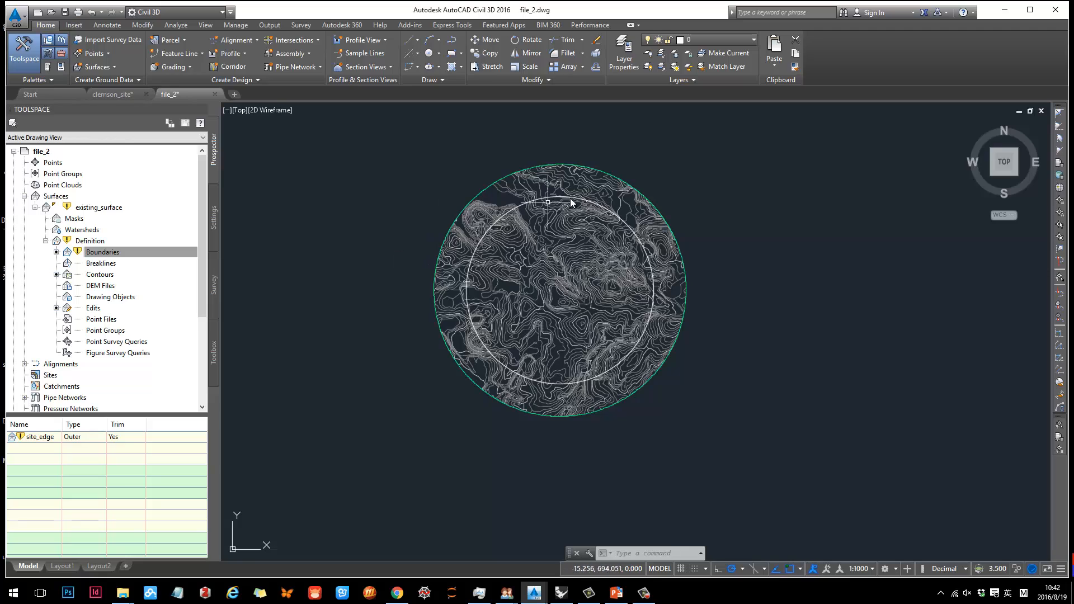
Step: Rebuild existing_surface so that it follows the reduced boundary circle
left_click(89, 252)
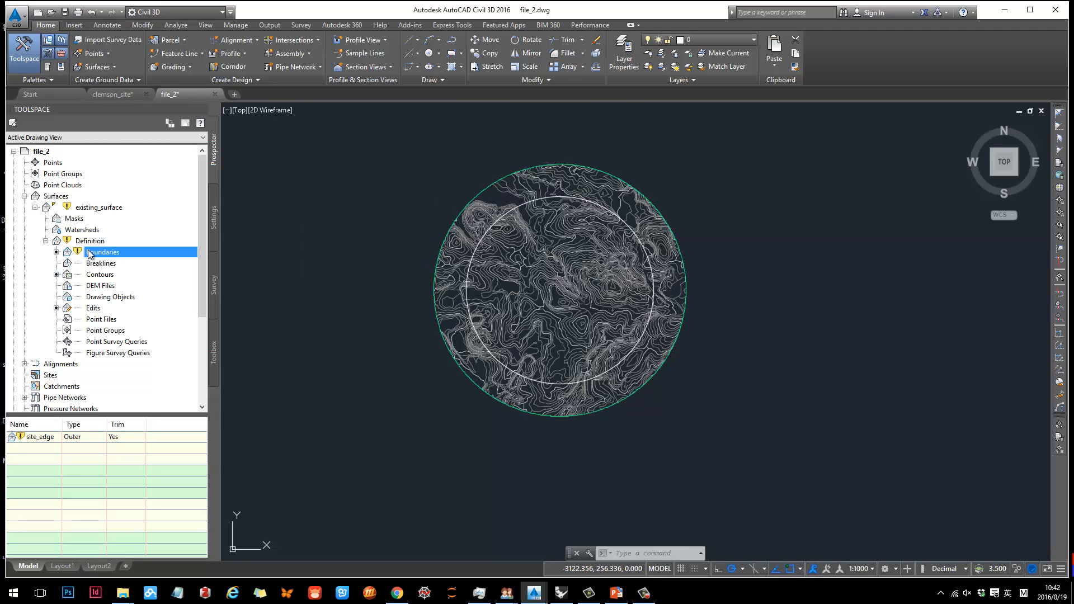
left_click(68, 209)
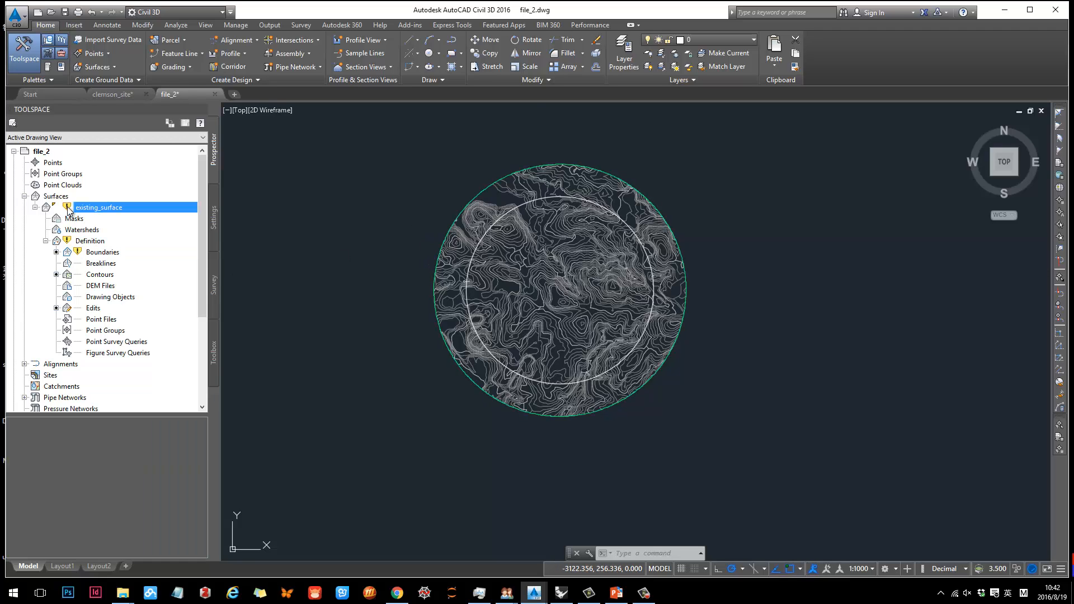
mouse_move(68, 209)
right_click(83, 208)
left_click(115, 243)
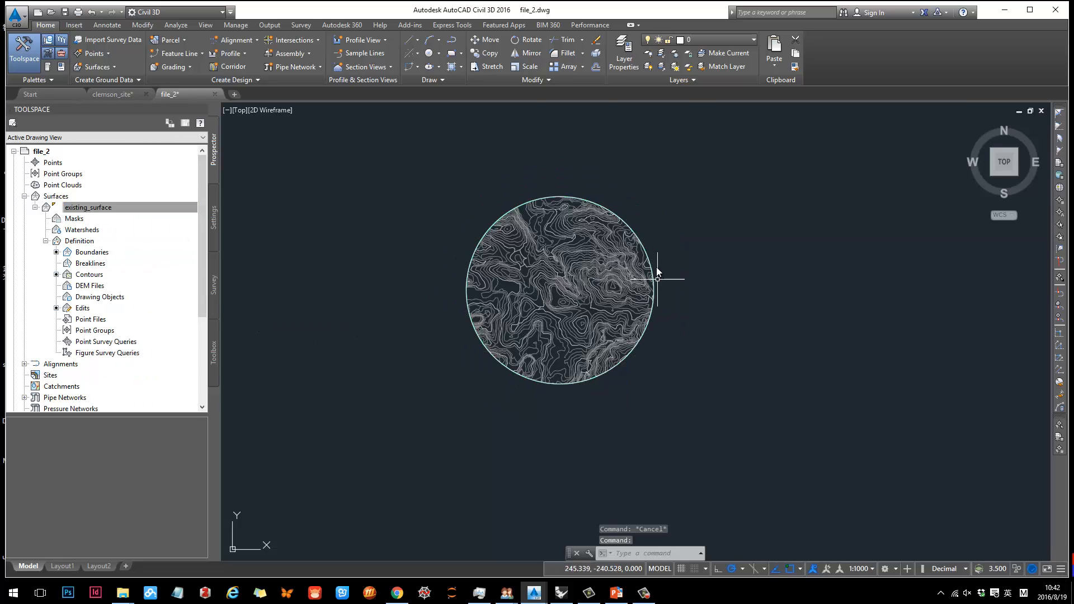
Step: Enlarge the boundary circle about its centre beyond the surface's current edge and rebuild existing_surface to match
left_click(632, 230)
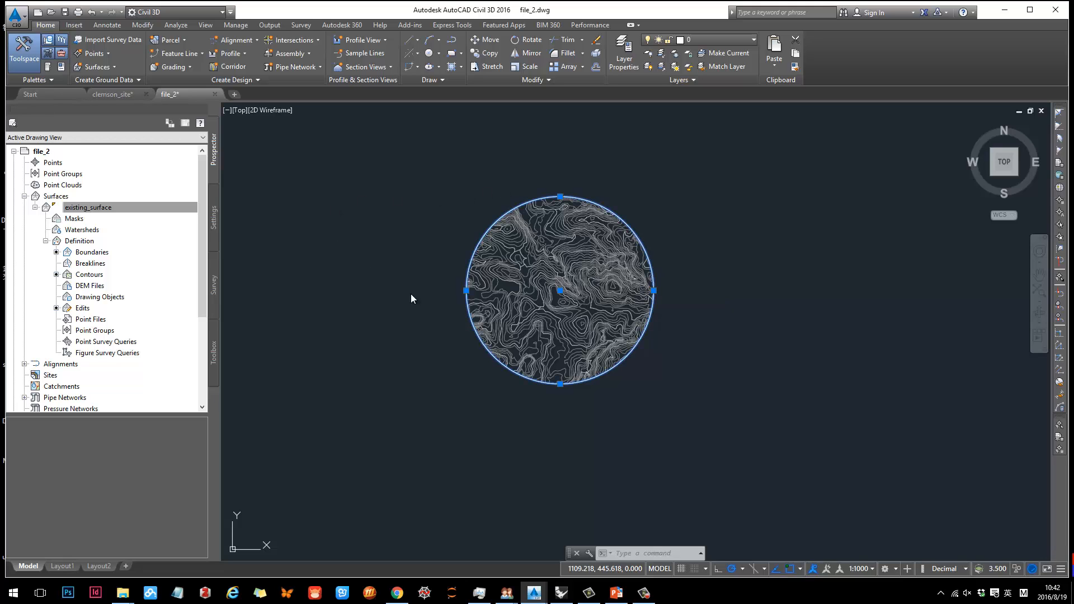
left_click(560, 197)
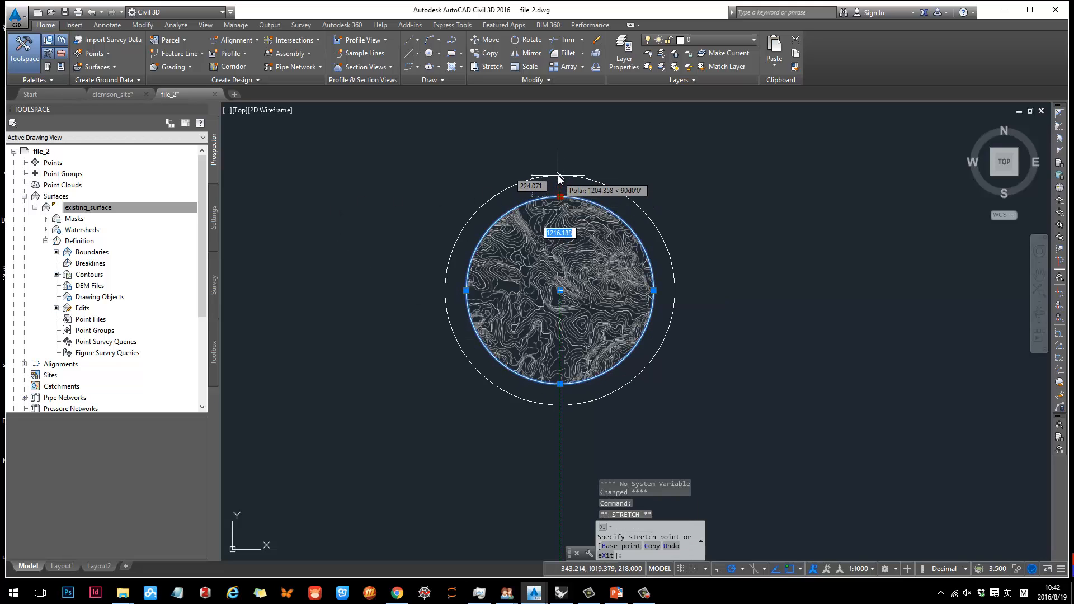
left_click(560, 156)
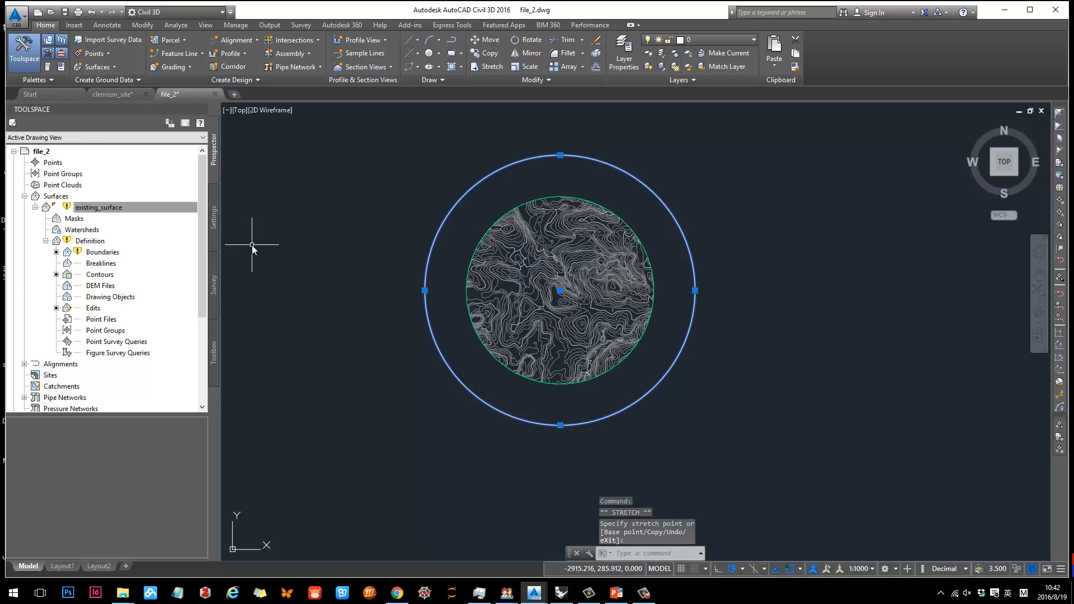
right_click(80, 208)
left_click(114, 242)
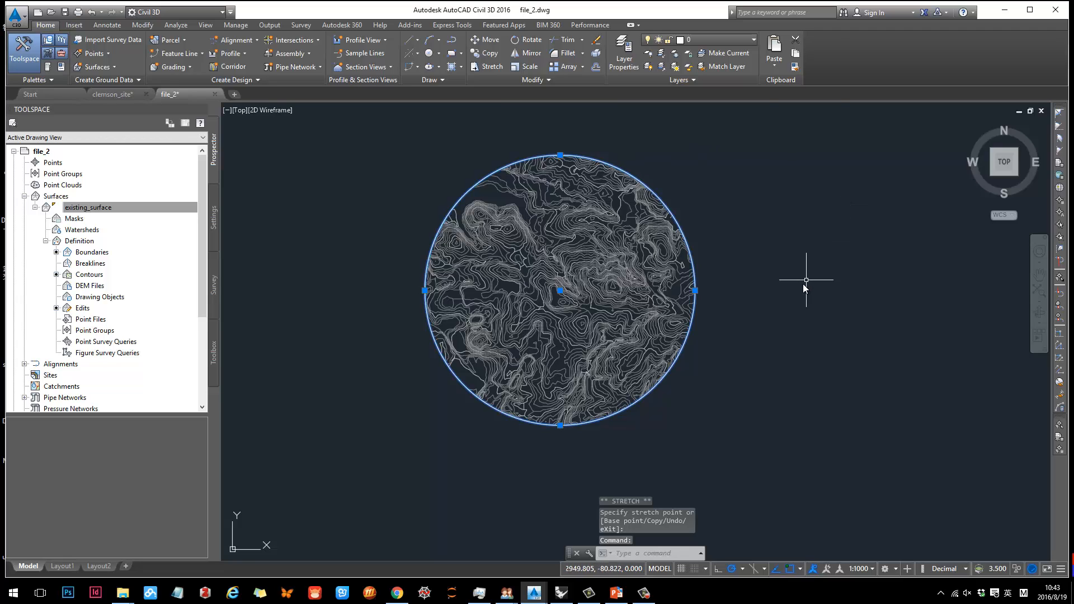
mouse_move(807, 280)
middle_mouse_down()
mouse_move(832, 266)
mouse_move(807, 283)
middle_mouse_up()
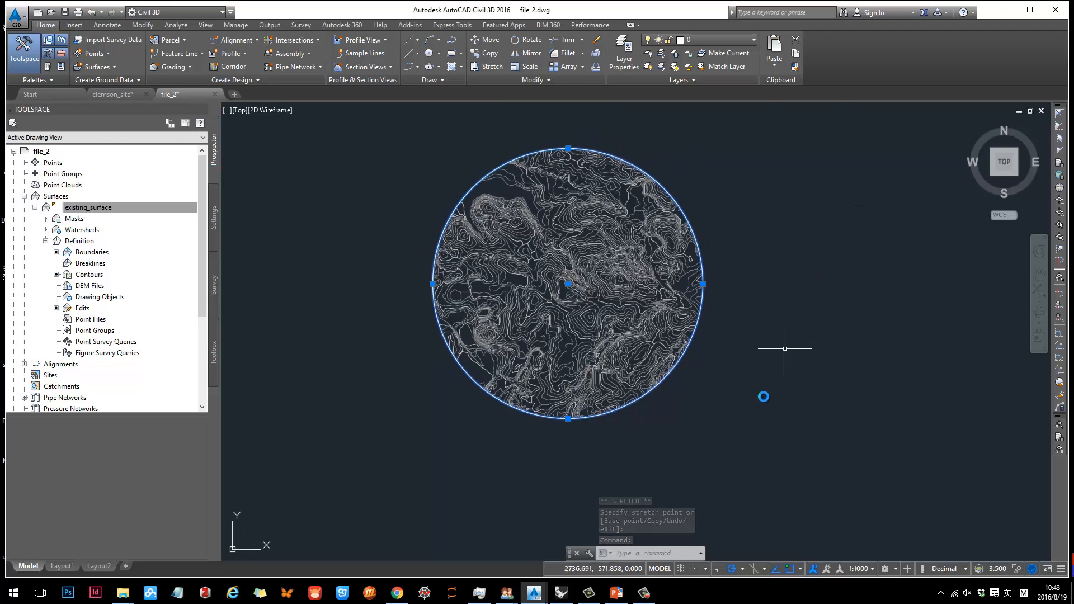
Step: View slides 18 and 17 on surface analysis and adding a boundary in PowerPoint, and return to the Civil 3D drawing
left_click(616, 593)
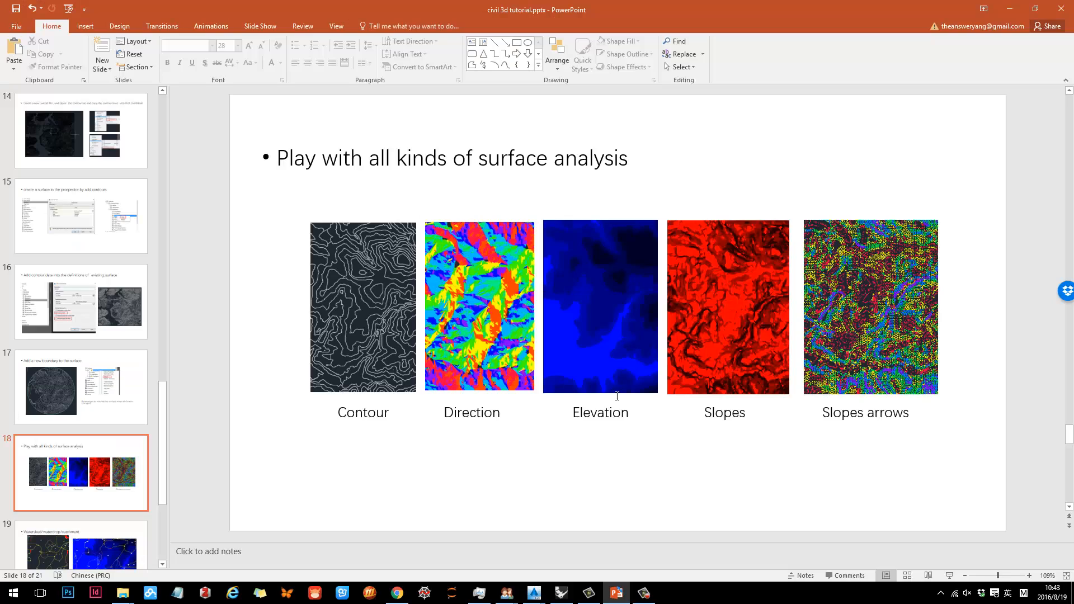
key("Page_Up")
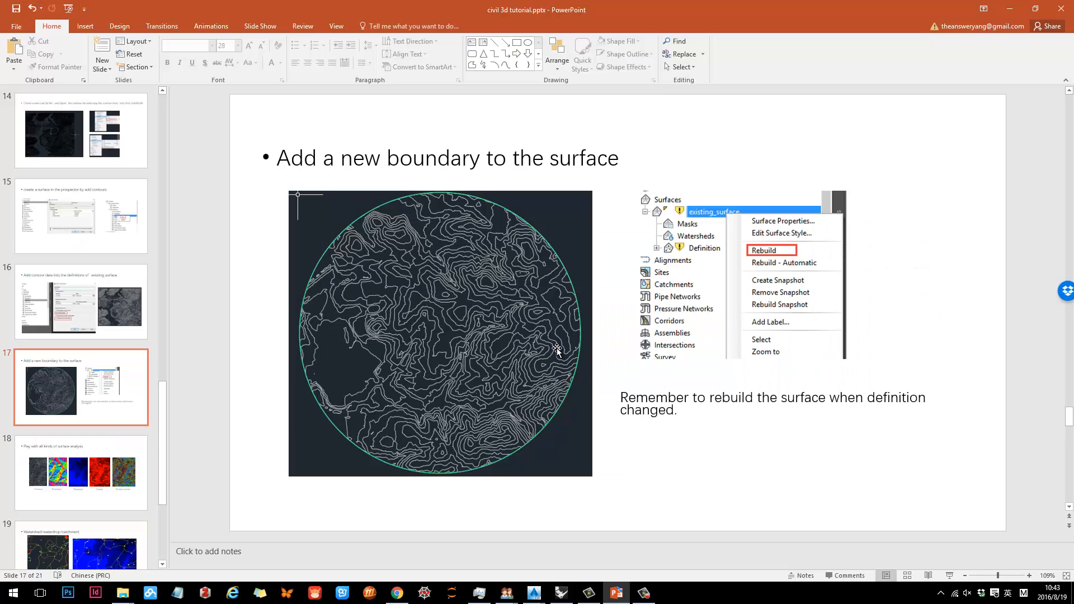
left_click(1007, 9)
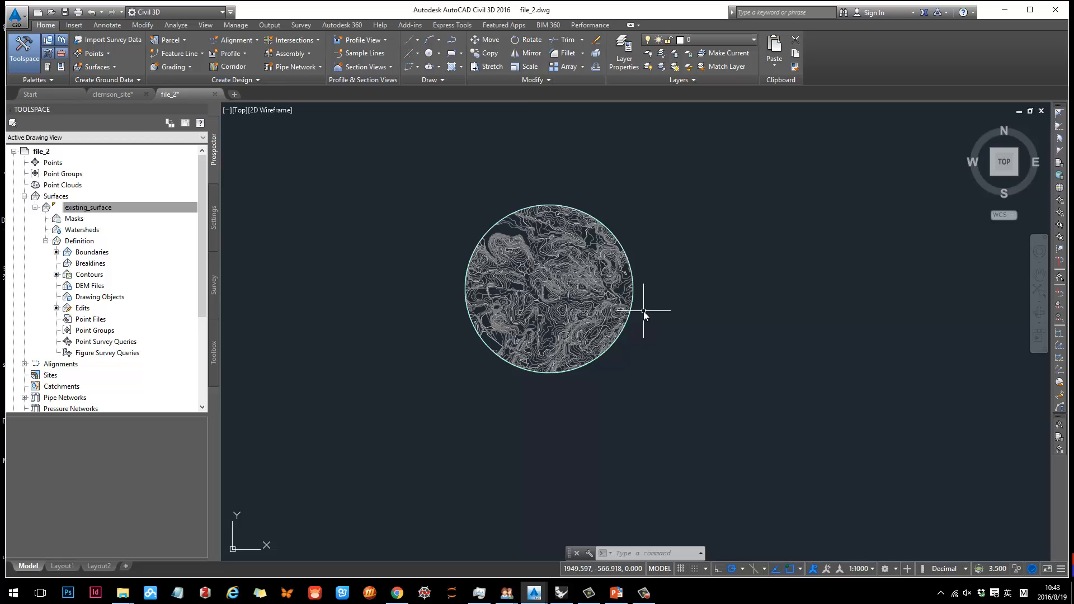
left_click(541, 268)
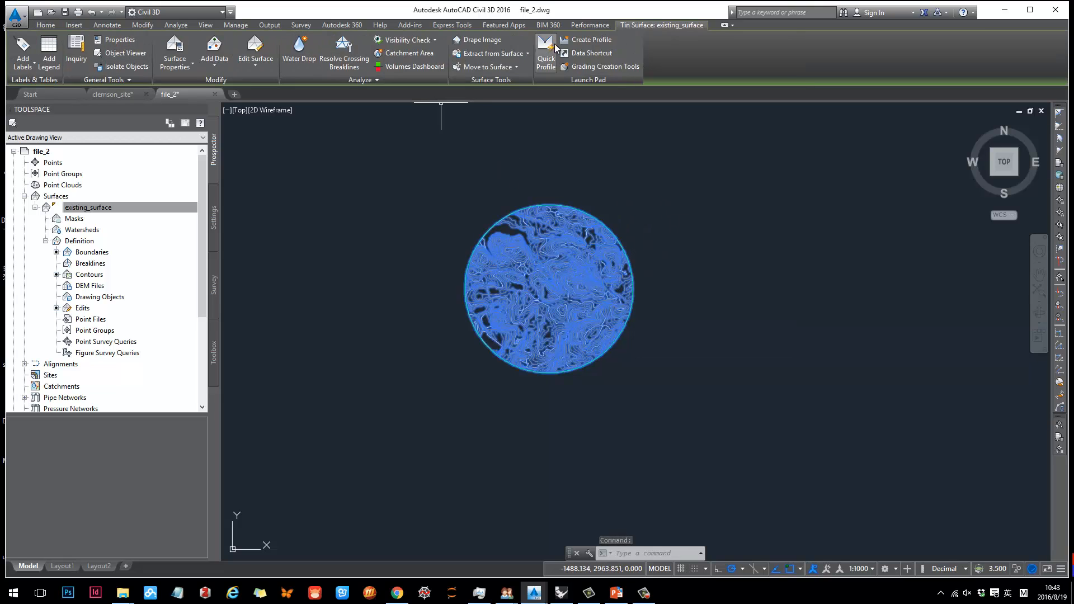
mouse_move(628, 277)
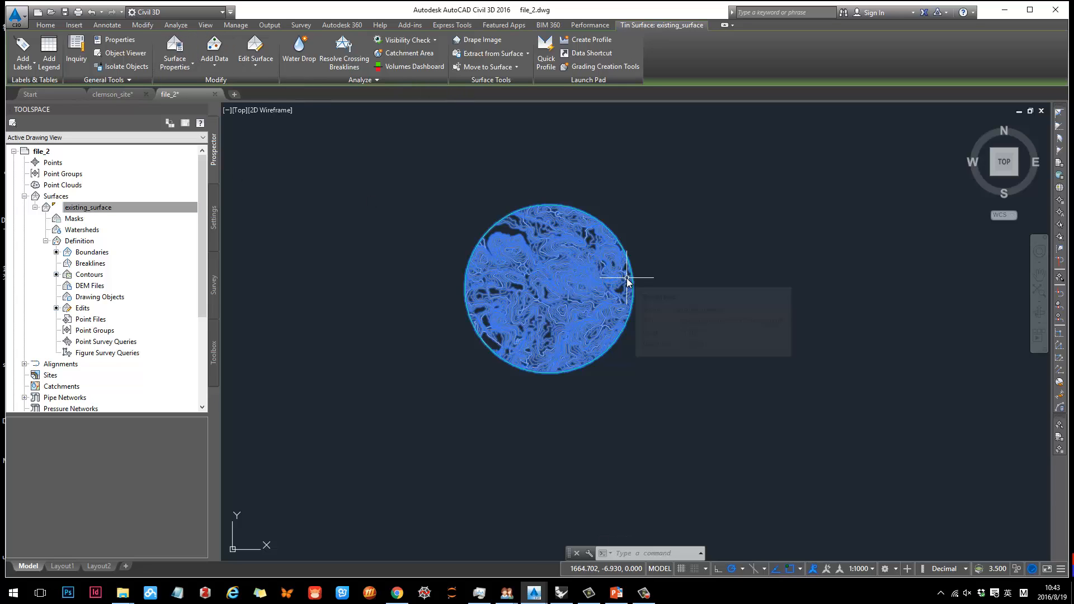
key("Escape")
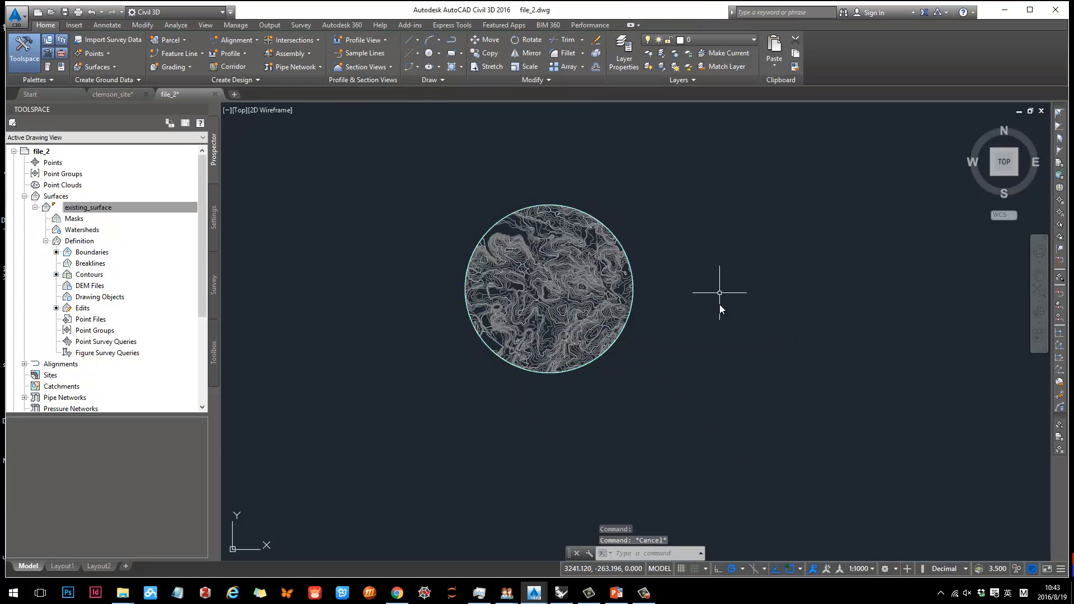
left_click(616, 592)
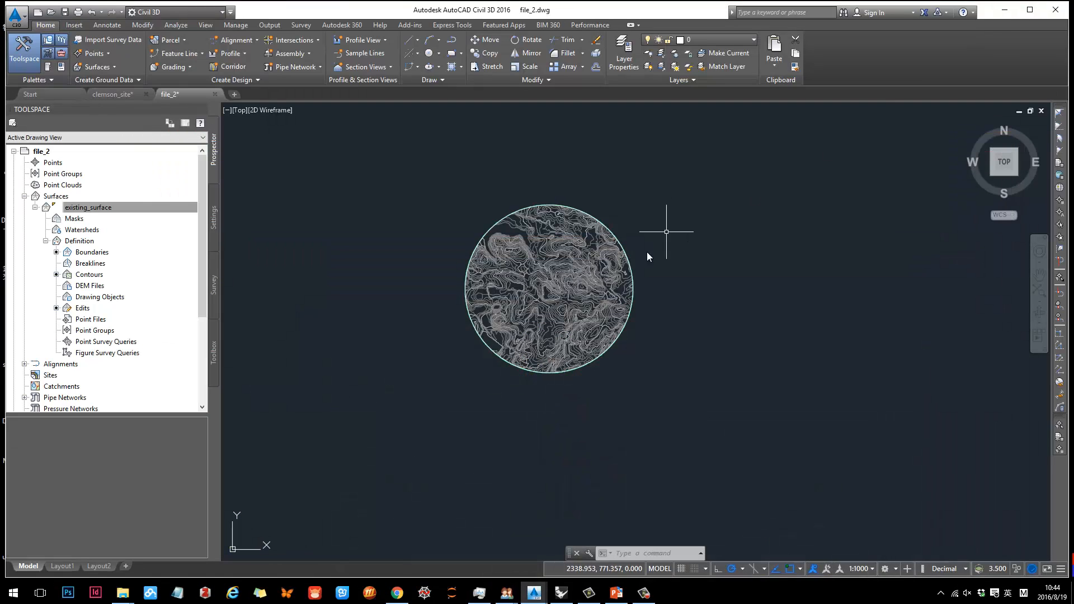
Step: Open the surface style assigned to existing_surface for editing
scroll(548, 289, "up", 4)
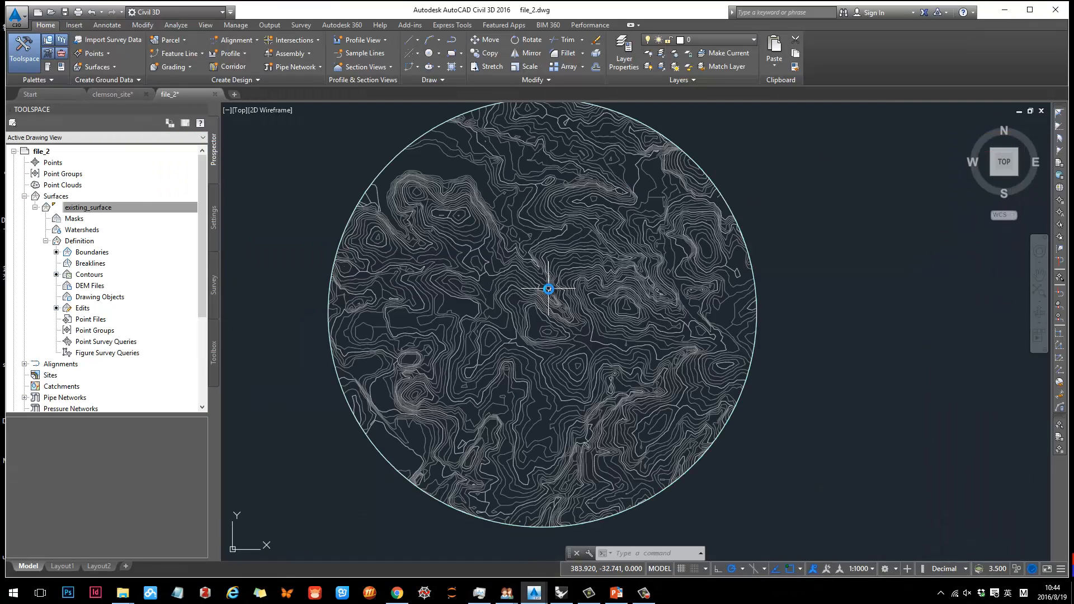
left_click(552, 291)
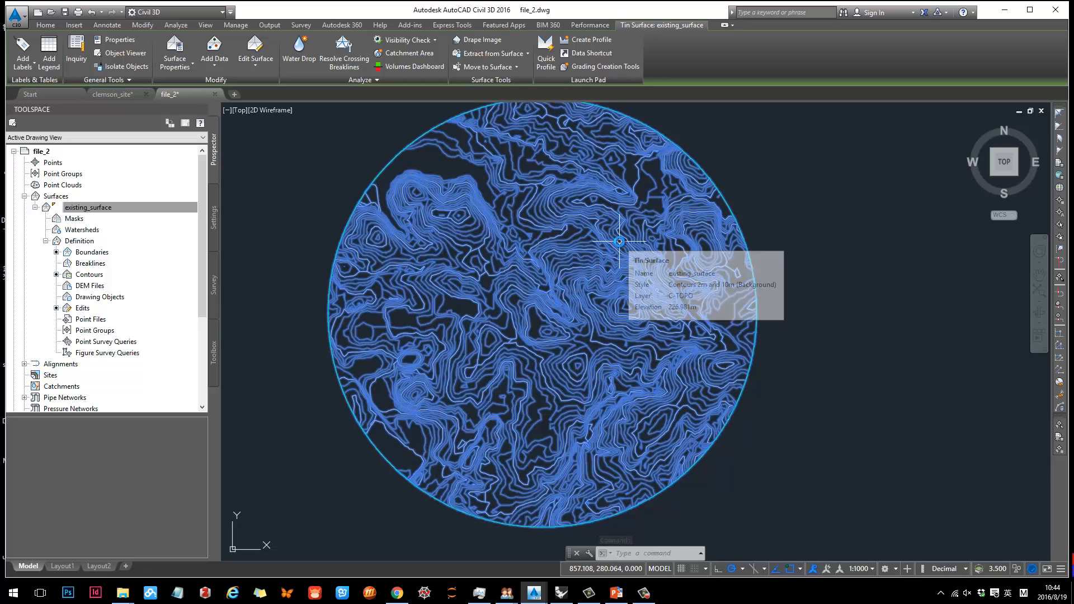
right_click(621, 246)
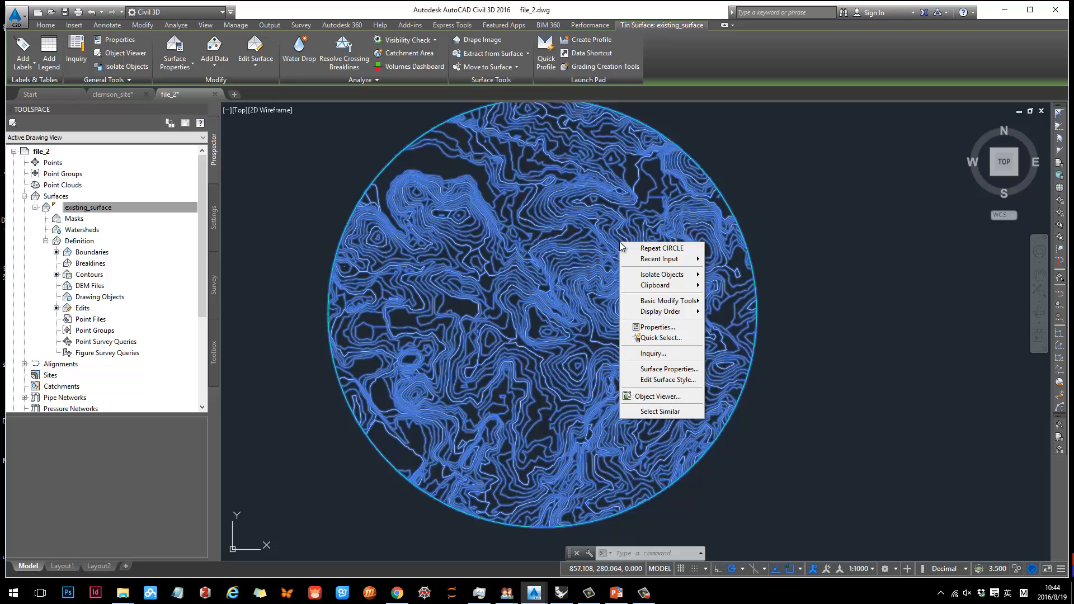
left_click(680, 380)
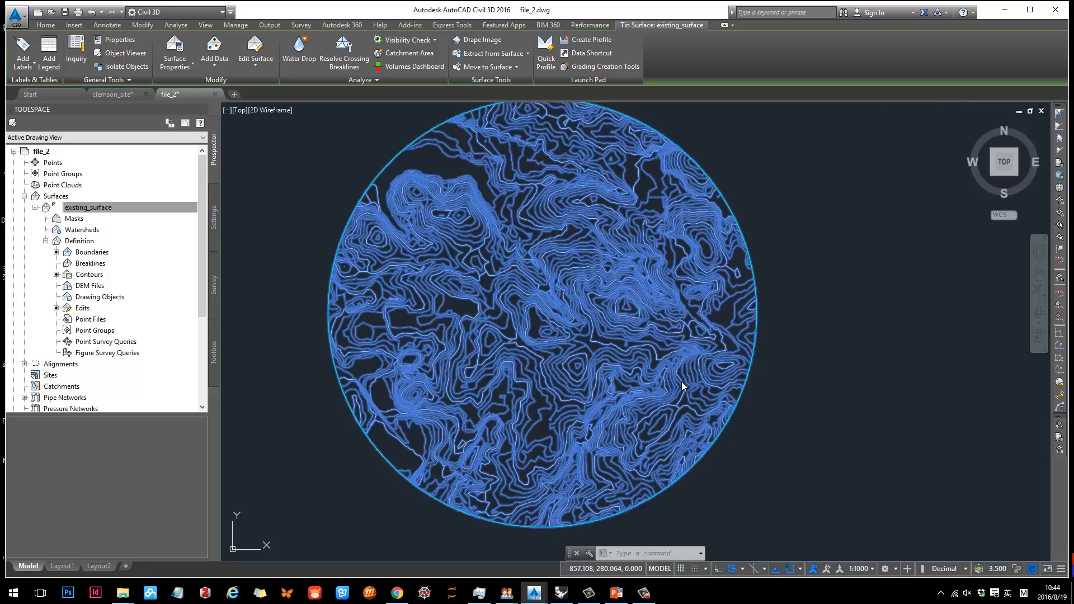
left_click_drag(765, 111, 727, 115)
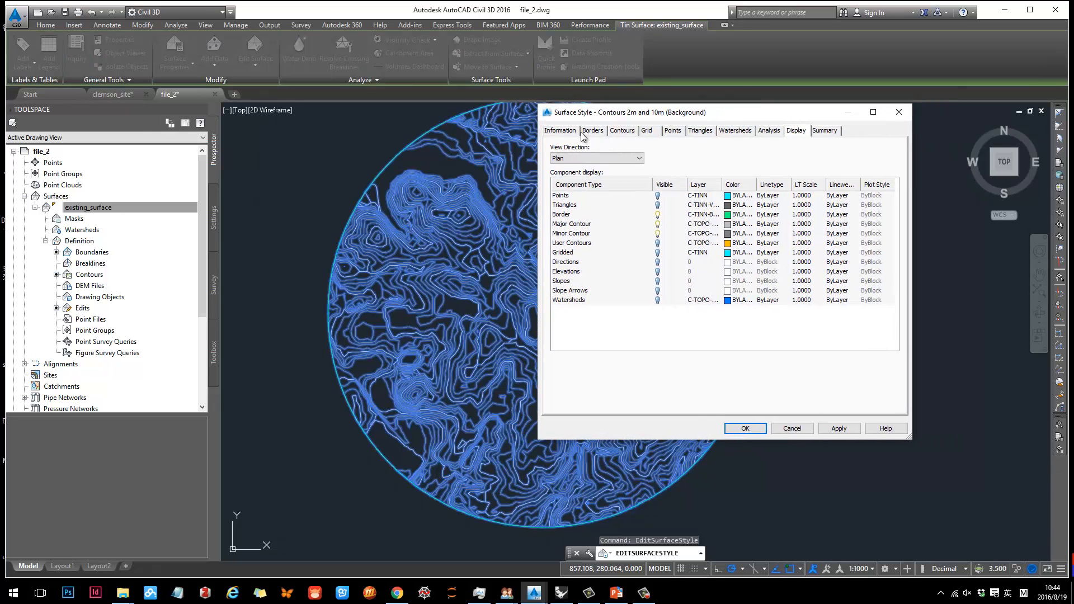
Step: Turn off the Minor Contour component in the style's Plan view display and apply the change
left_click(627, 132)
left_click(673, 132)
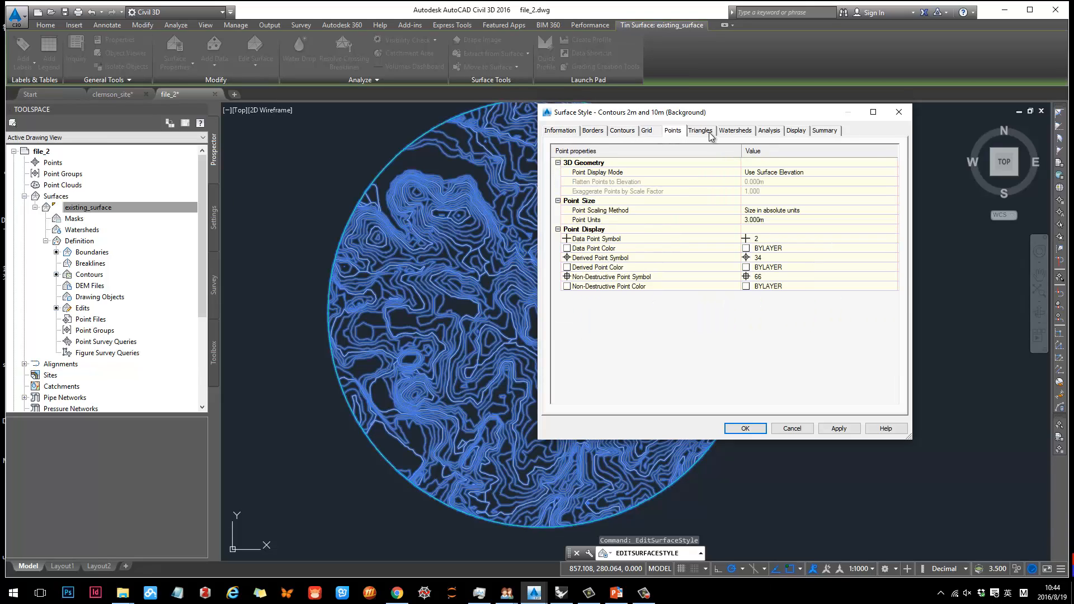
left_click(701, 132)
left_click(736, 132)
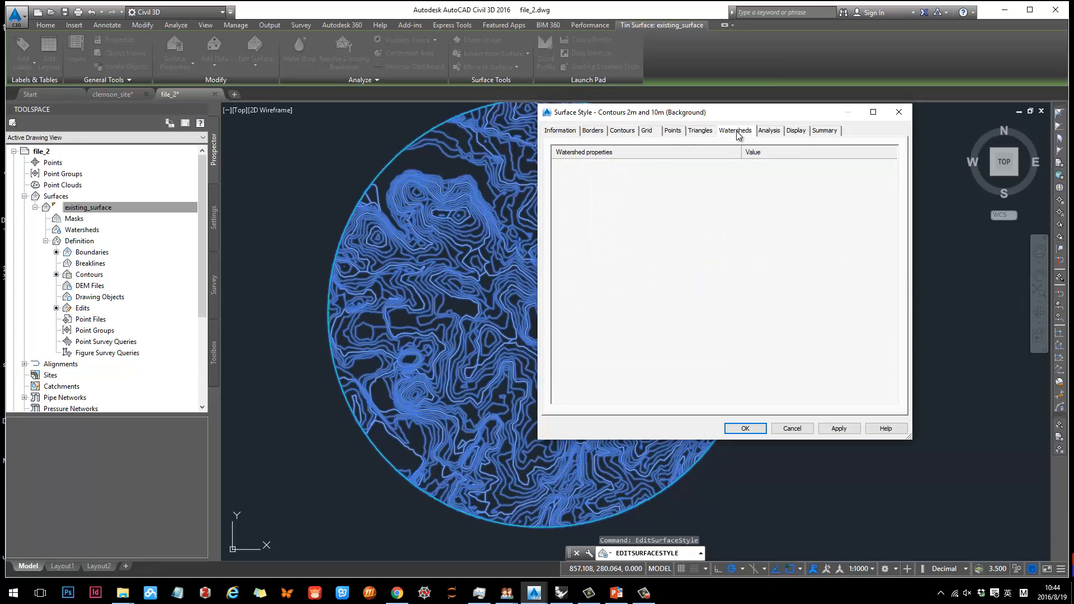
left_click(769, 132)
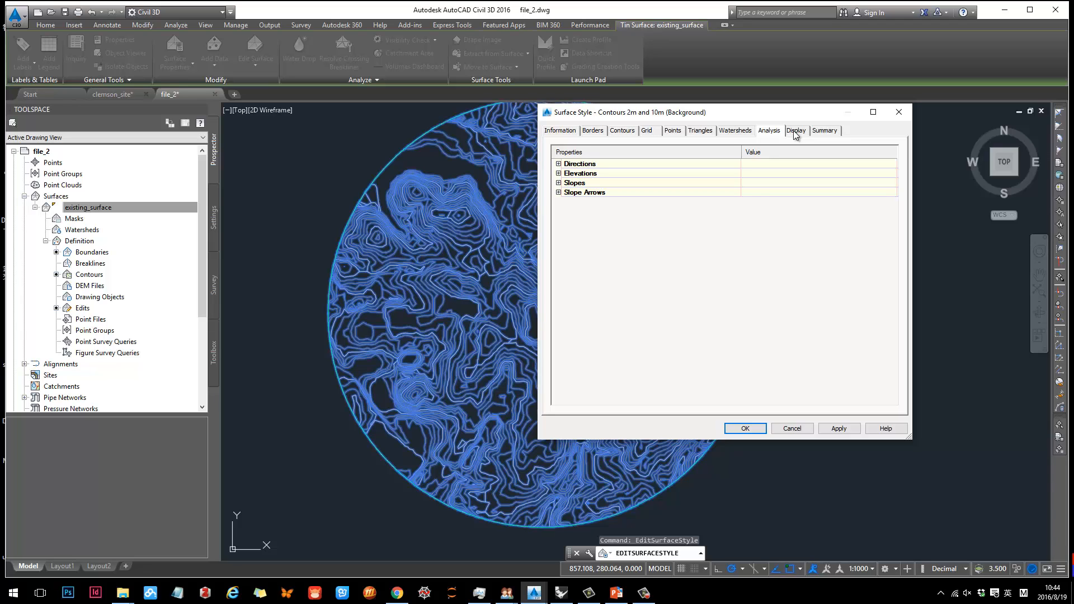
left_click(794, 132)
left_click_drag(766, 115, 910, 105)
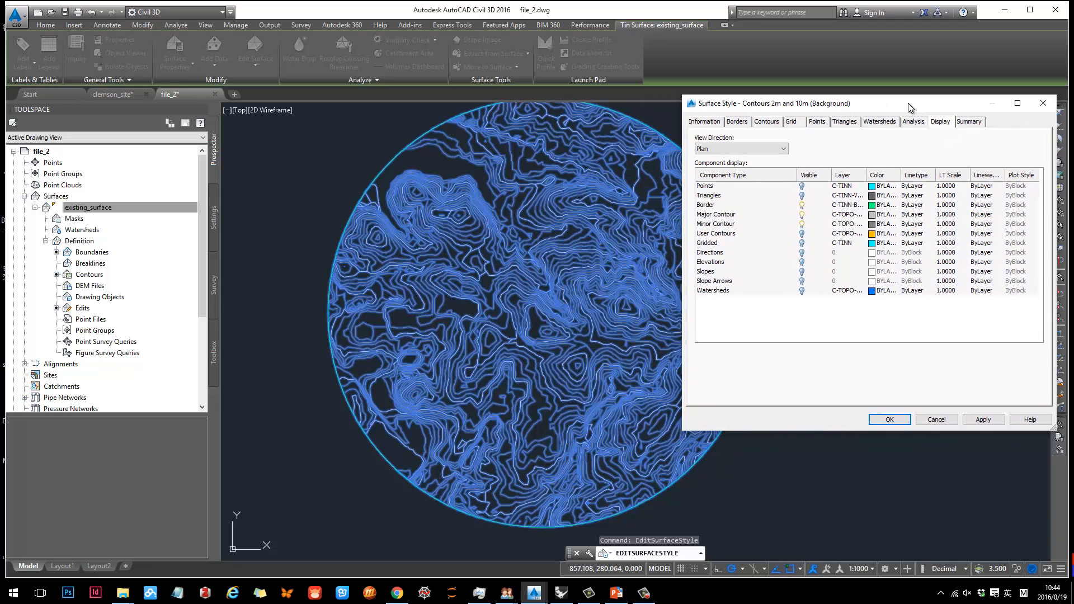
left_click(802, 224)
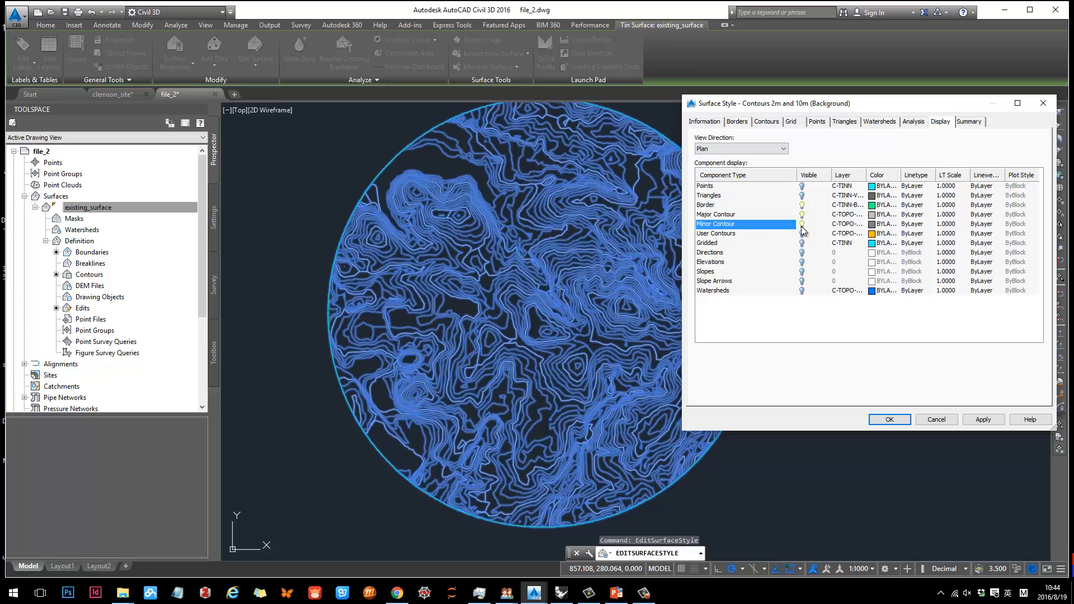
left_click(983, 420)
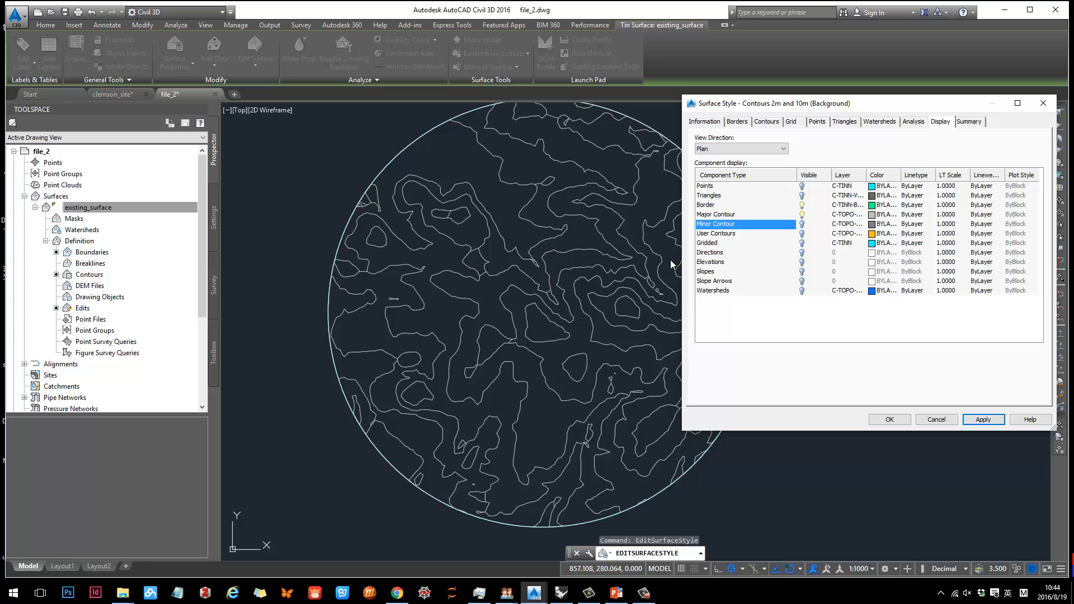
Step: Examine the style's contour settings, including the legend style, contour intervals and contour depressions
left_click(758, 216)
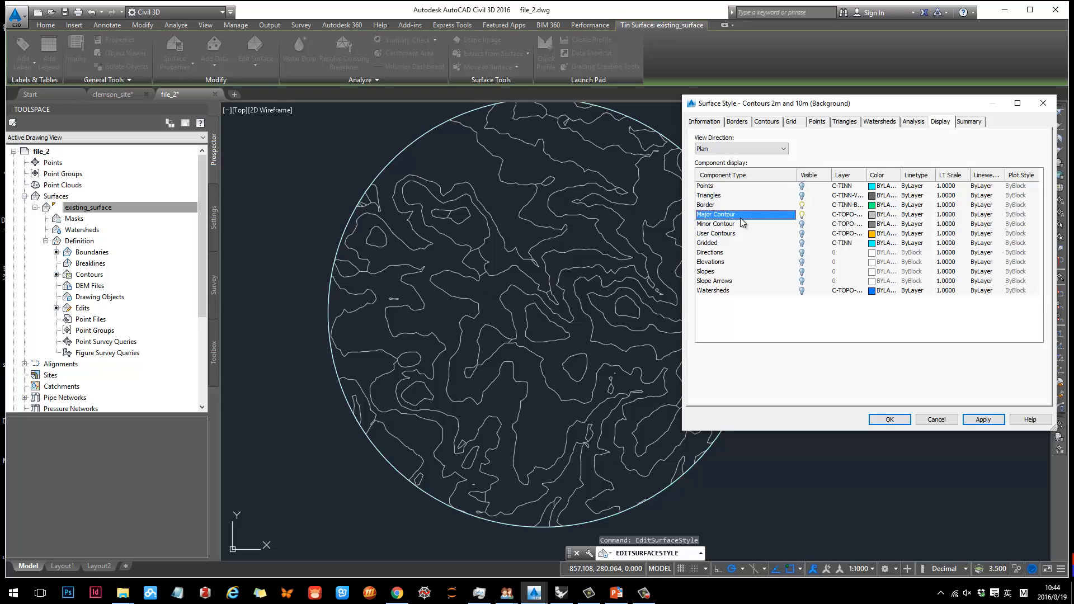
left_click(765, 121)
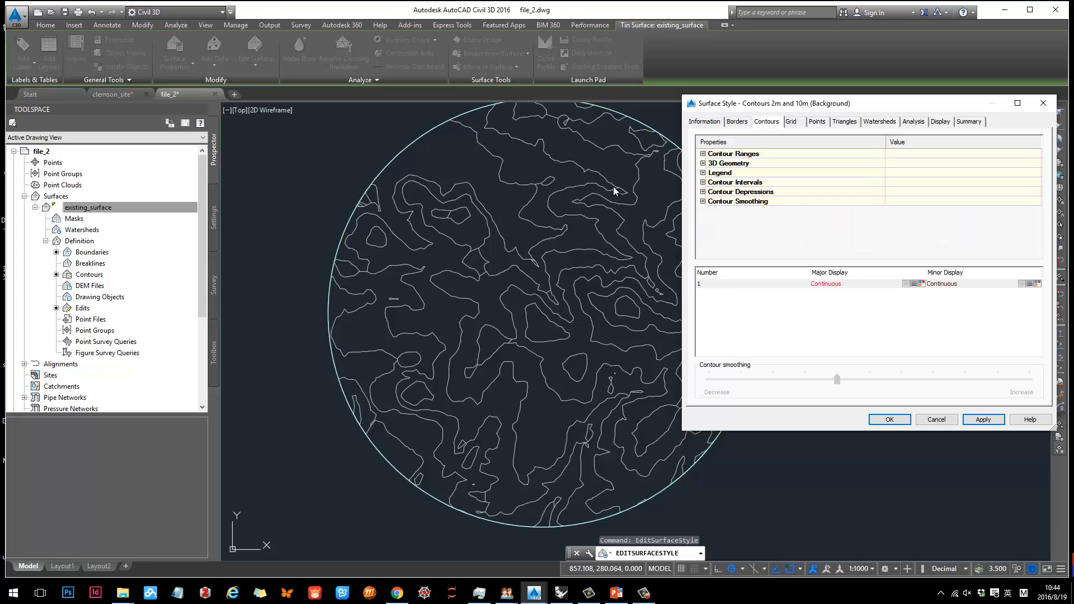
left_click(703, 173)
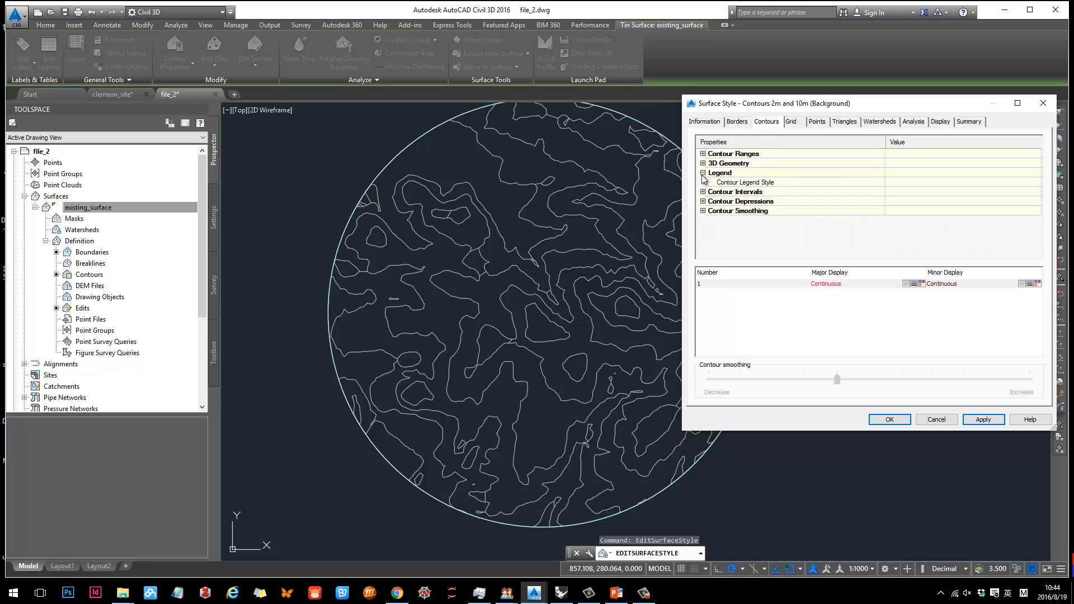
left_click(965, 184)
left_click(702, 173)
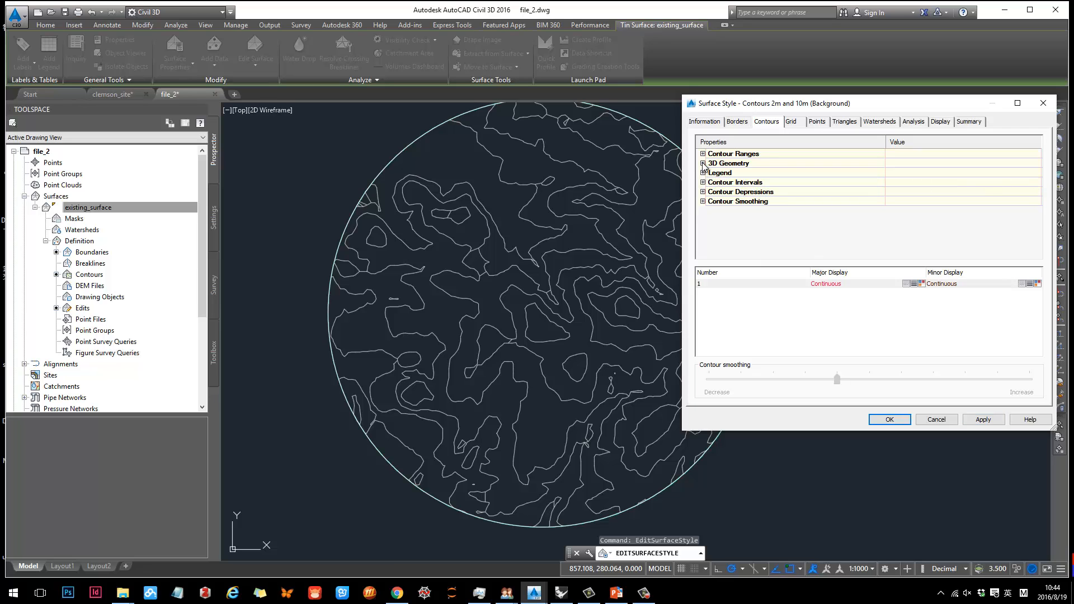
left_click(703, 183)
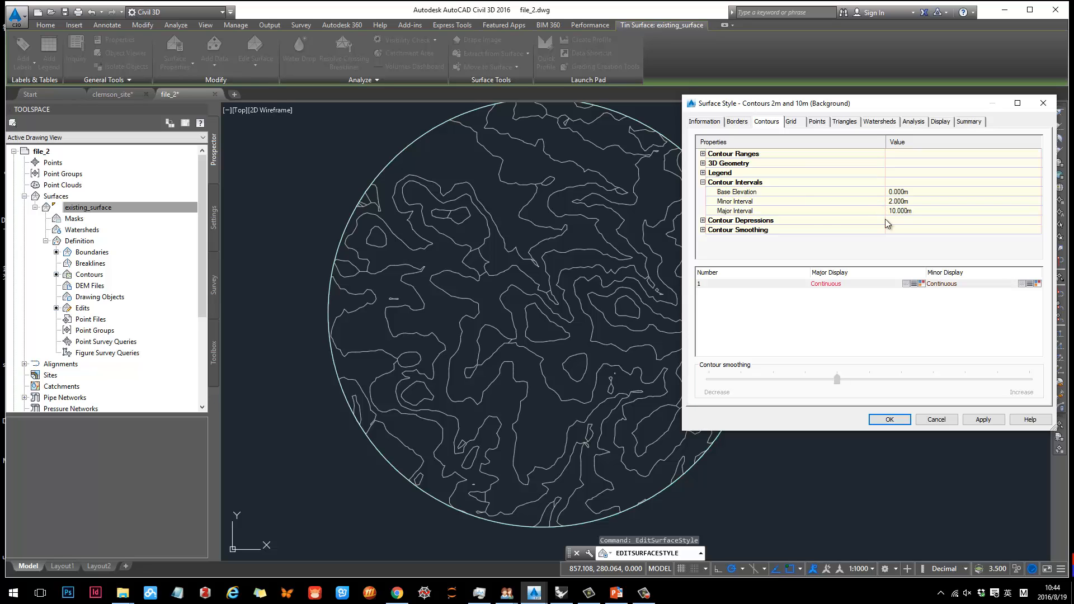
left_click(703, 220)
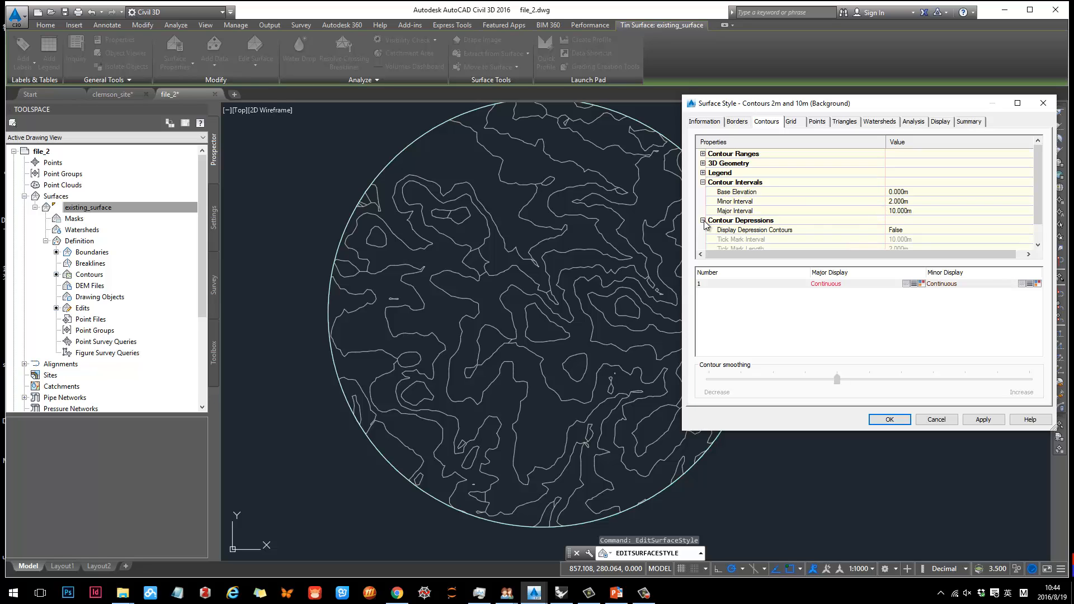
left_click(703, 221)
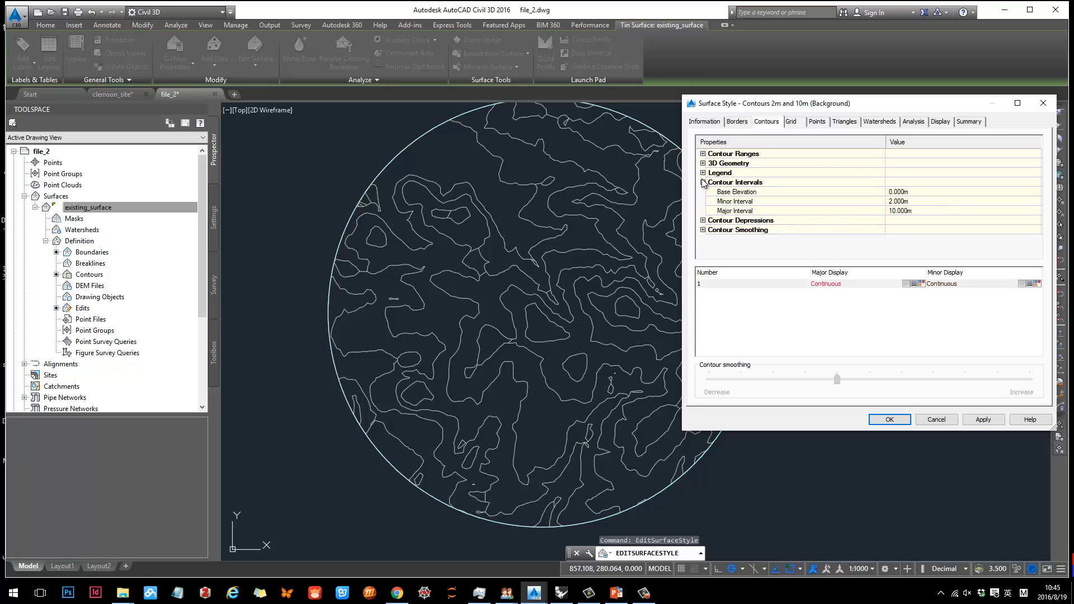
Step: Hide the Major Contour and Border components, show Directions in the Plan display, and apply the change
left_click(940, 121)
left_click(801, 215)
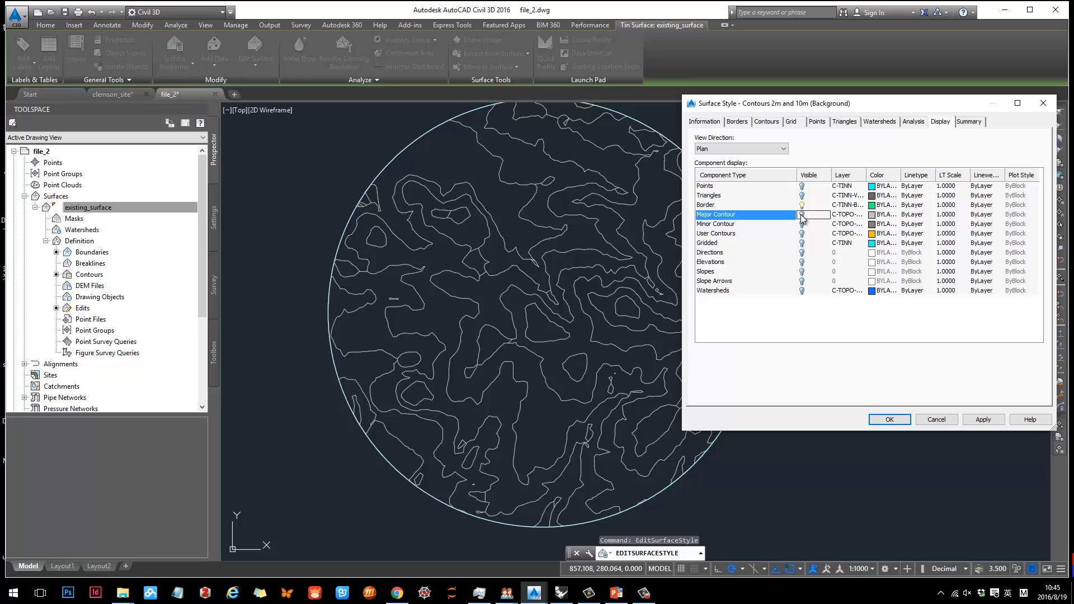
left_click(800, 207)
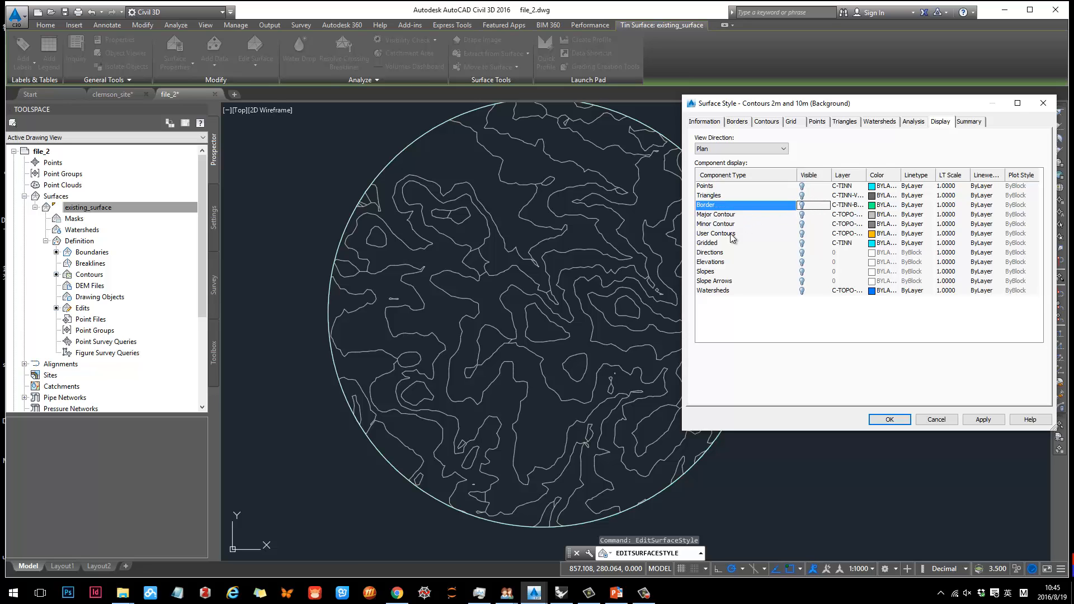
left_click(802, 253)
left_click(982, 419)
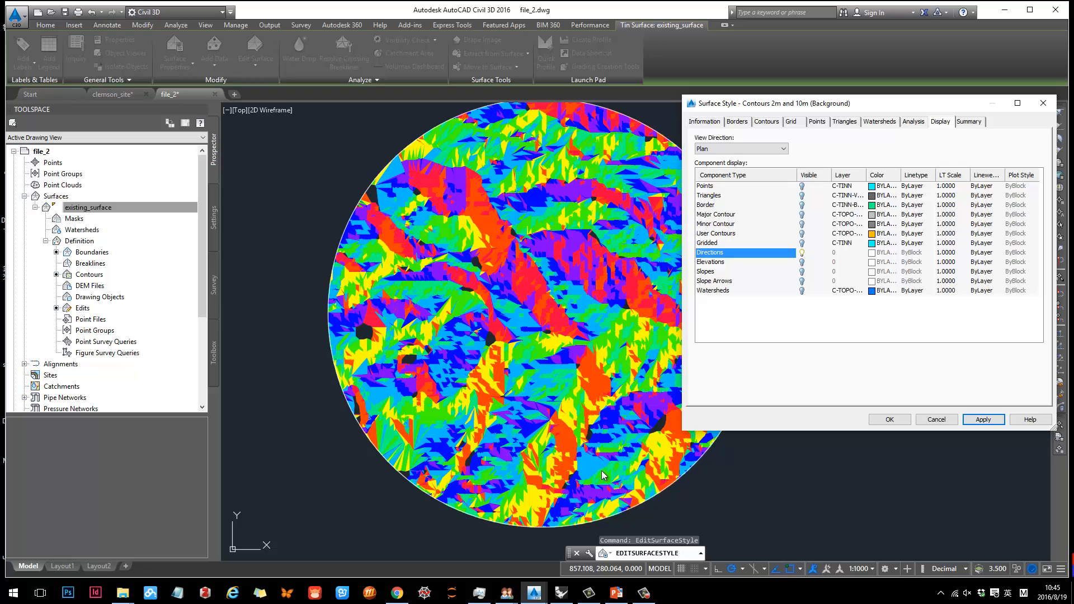
Step: Set the colour scheme of the Directions analysis to Greens and apply it to the surface
left_click(912, 122)
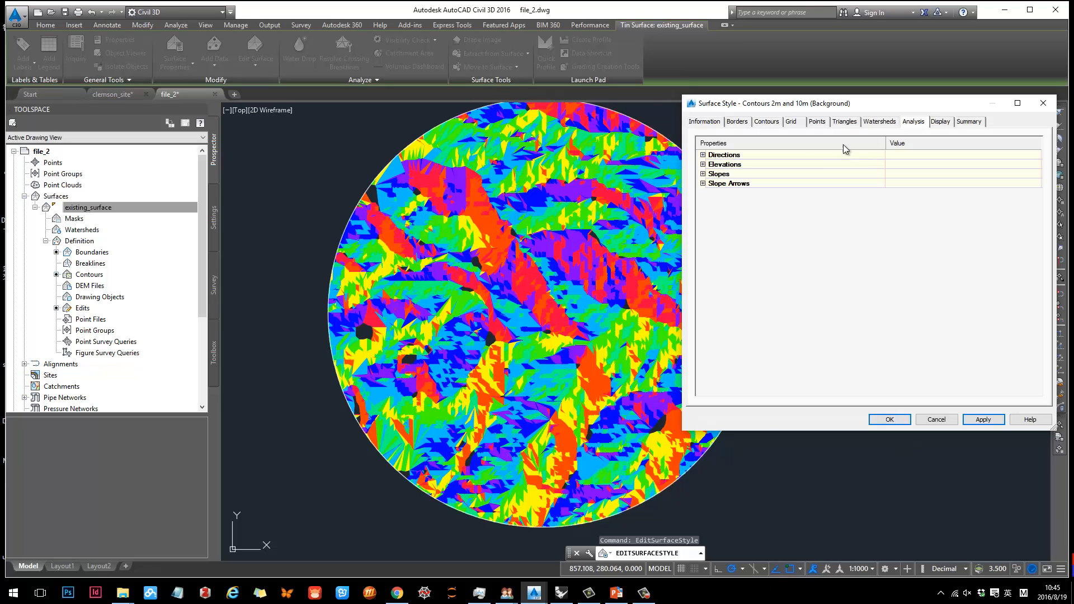
left_click(703, 156)
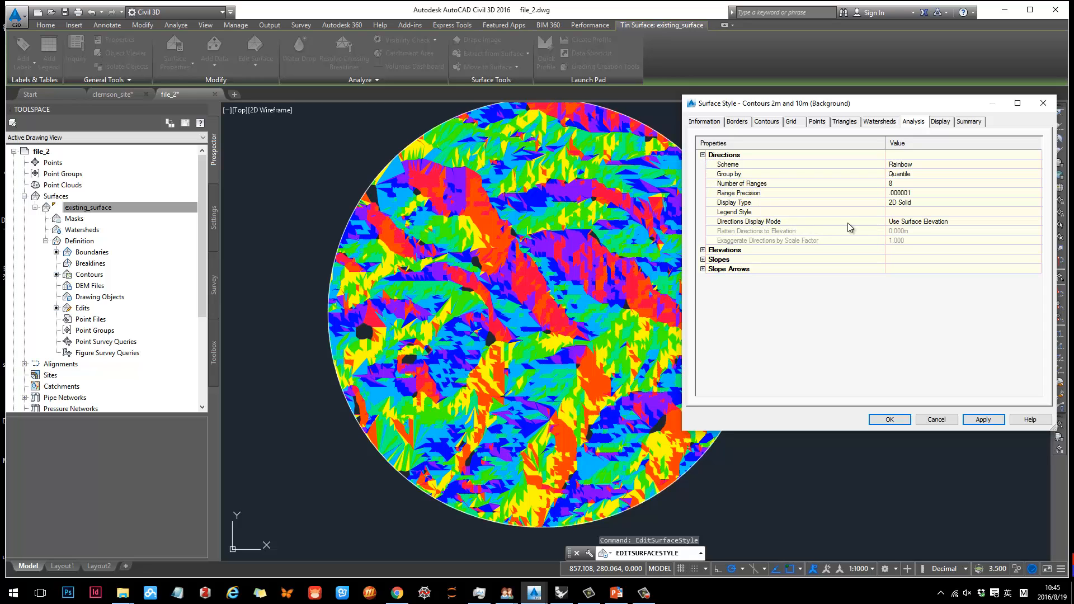
left_click(930, 166)
left_click(1010, 167)
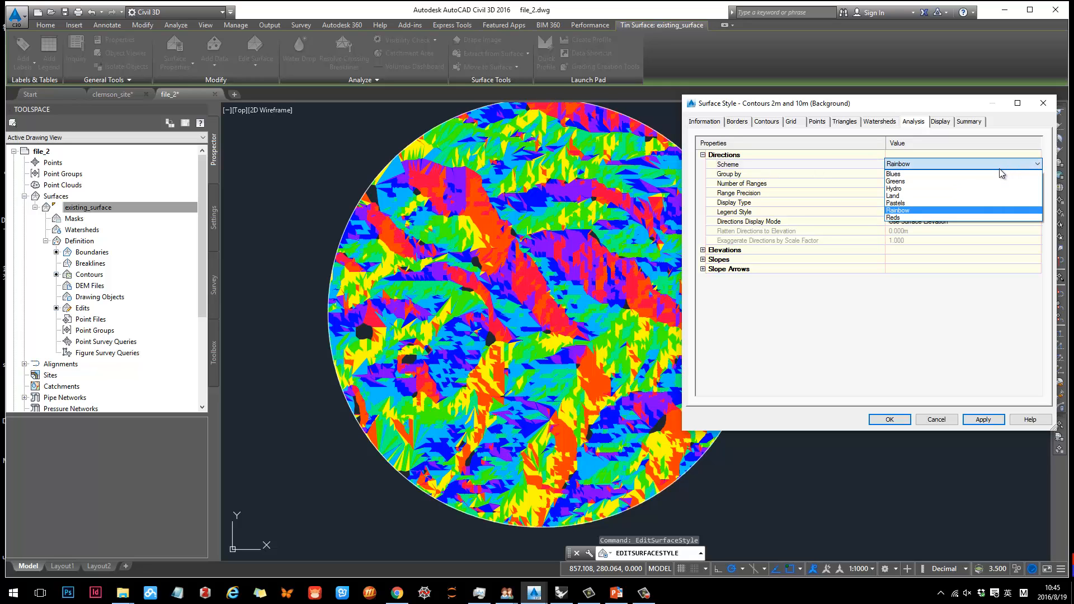
left_click(947, 180)
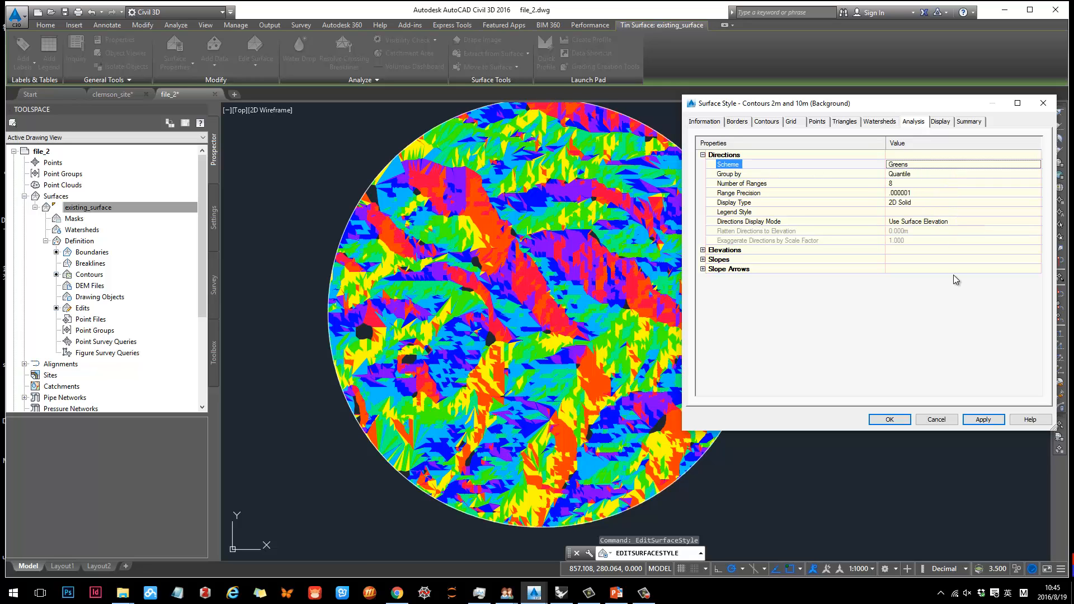
left_click(993, 419)
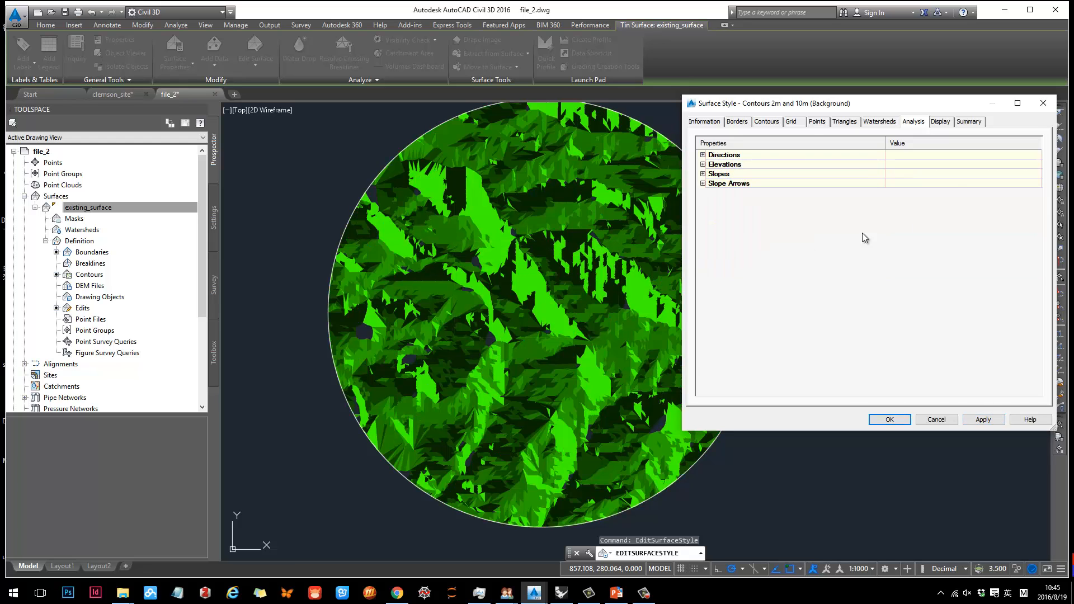
Step: Set the colour scheme of the Directions analysis back to Rainbow and apply it
left_click(703, 155)
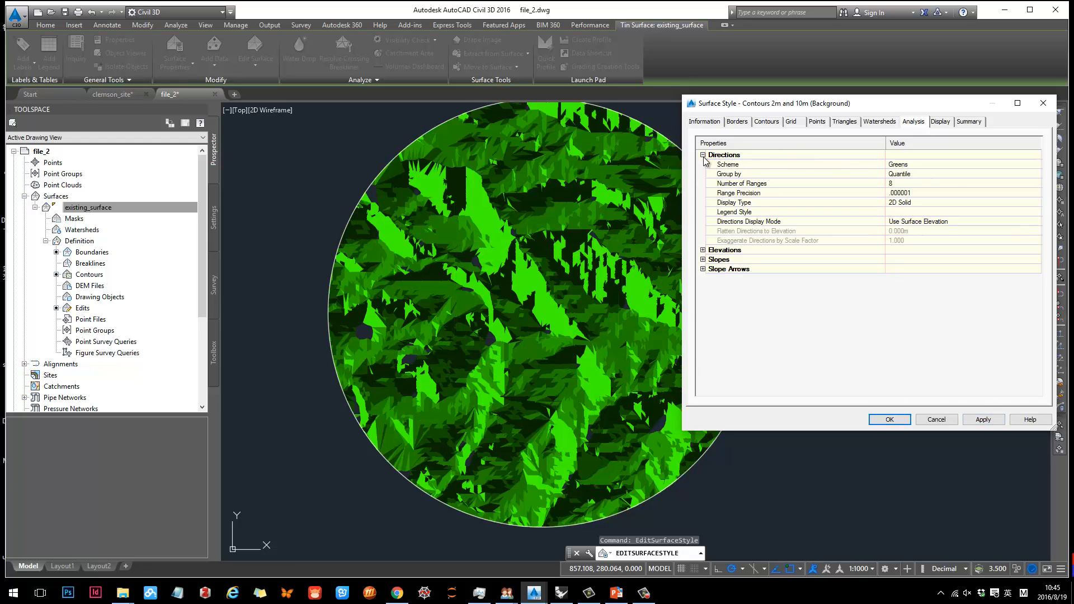
left_click(932, 164)
left_click(1035, 164)
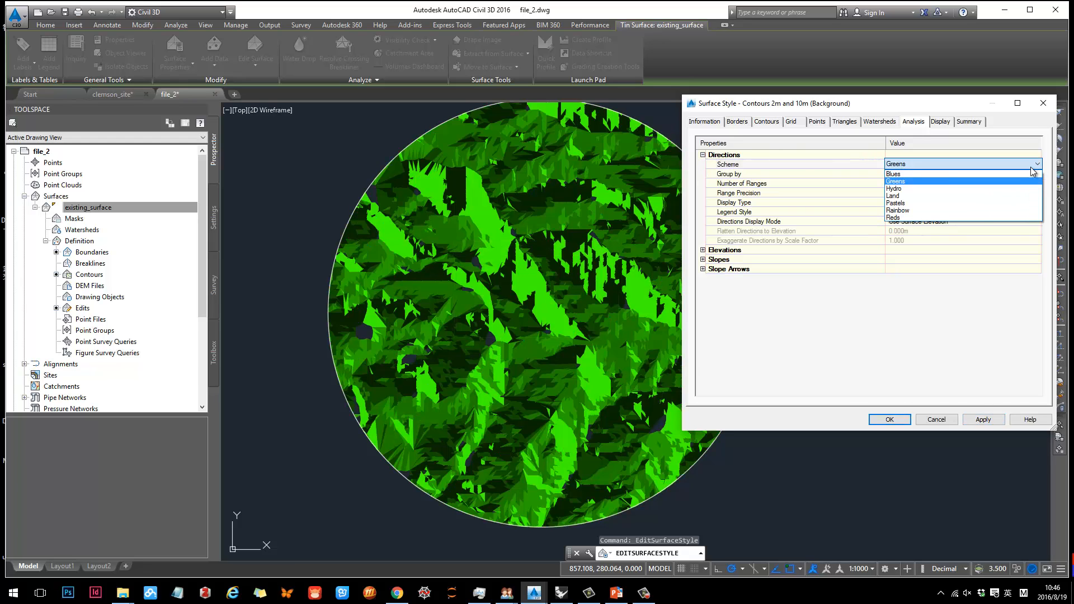
left_click(904, 211)
left_click(976, 420)
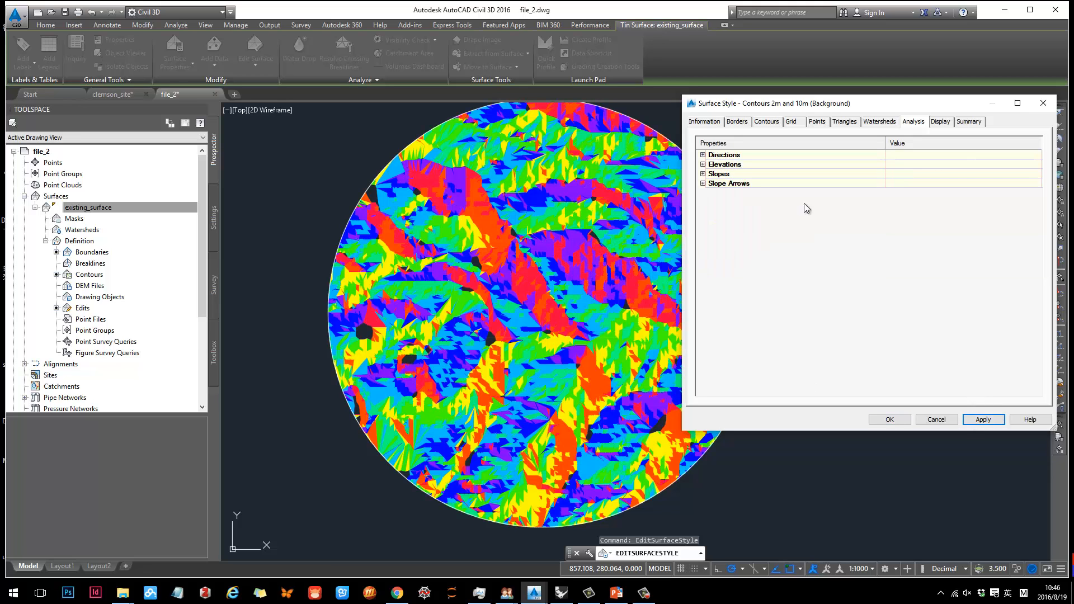
Step: Examine the Directions analysis settings of the surface style, including the number of ranges
left_click(703, 154)
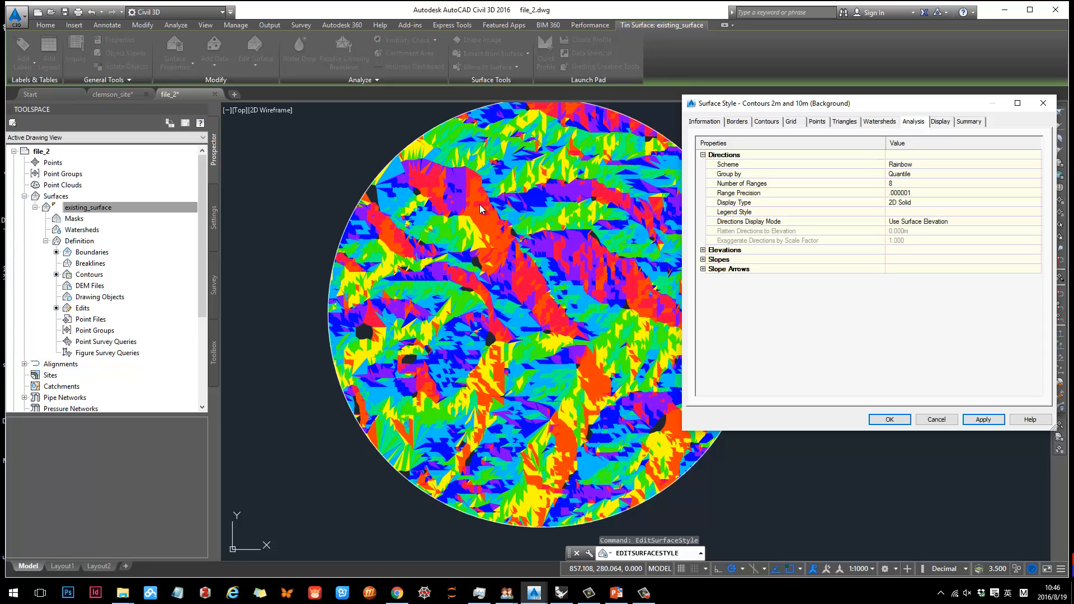
left_click(906, 183)
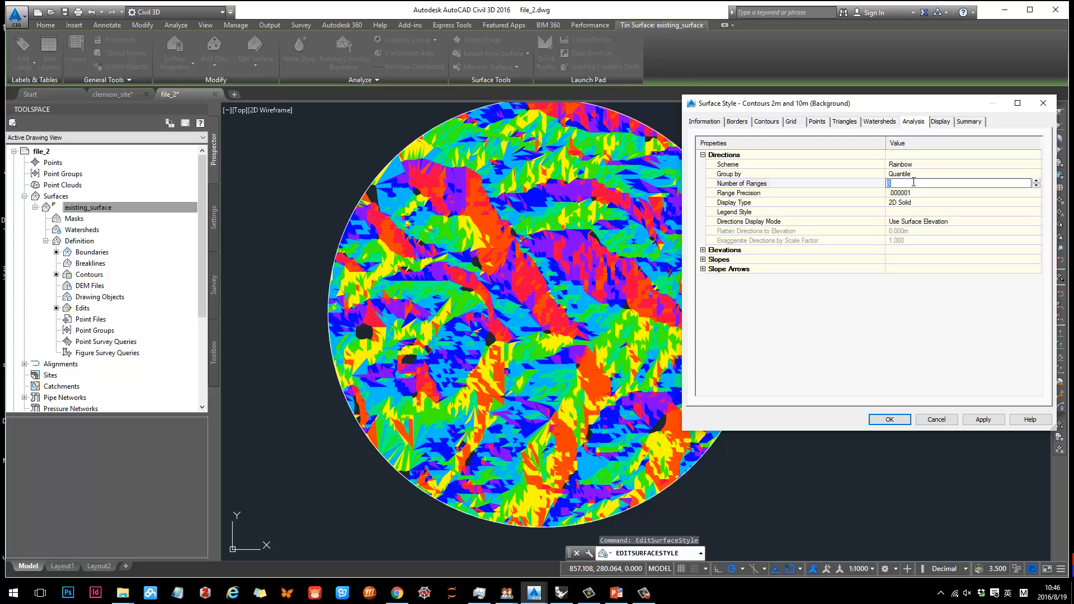
left_click(796, 326)
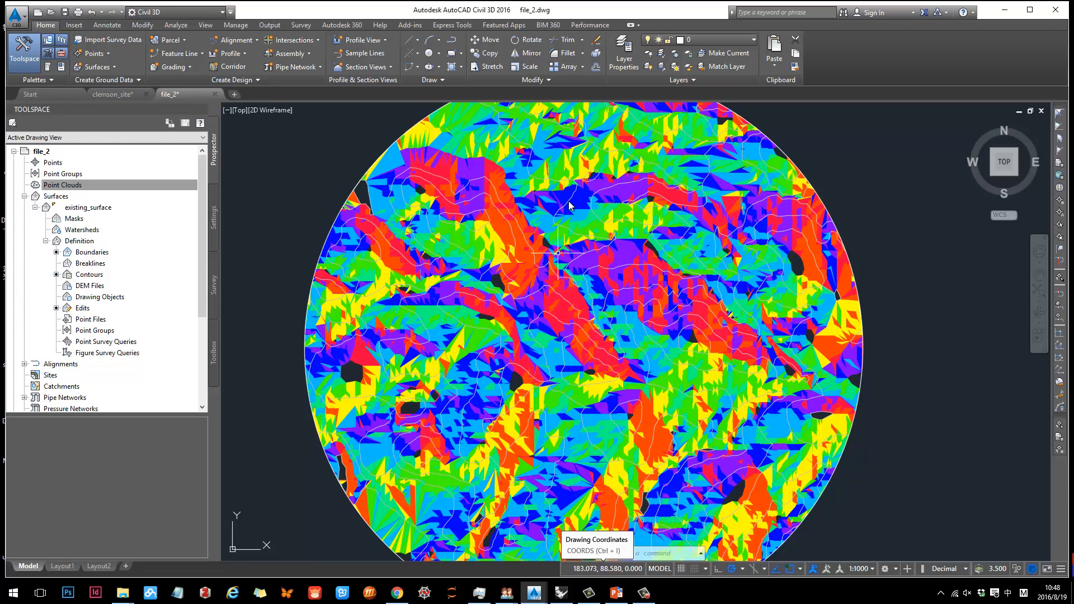
Step: Inspect the direction colours along the upper part of the circular surface
middle_click_drag(535, 199, 565, 300)
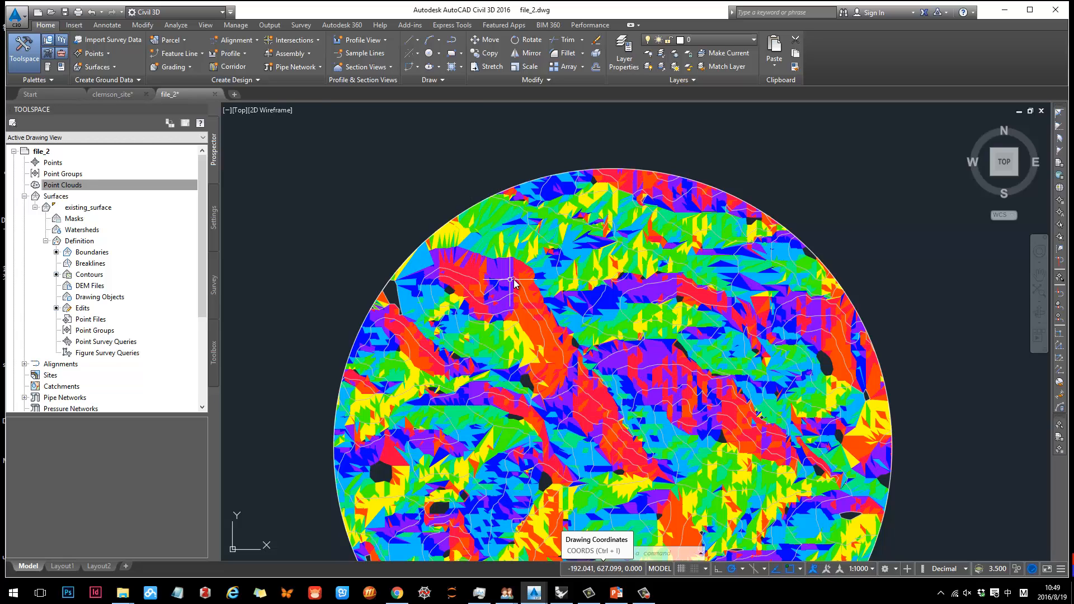
middle_click_drag(539, 304, 533, 224)
mouse_move(571, 334)
middle_mouse_down()
mouse_move(539, 362)
mouse_move(548, 384)
middle_mouse_up()
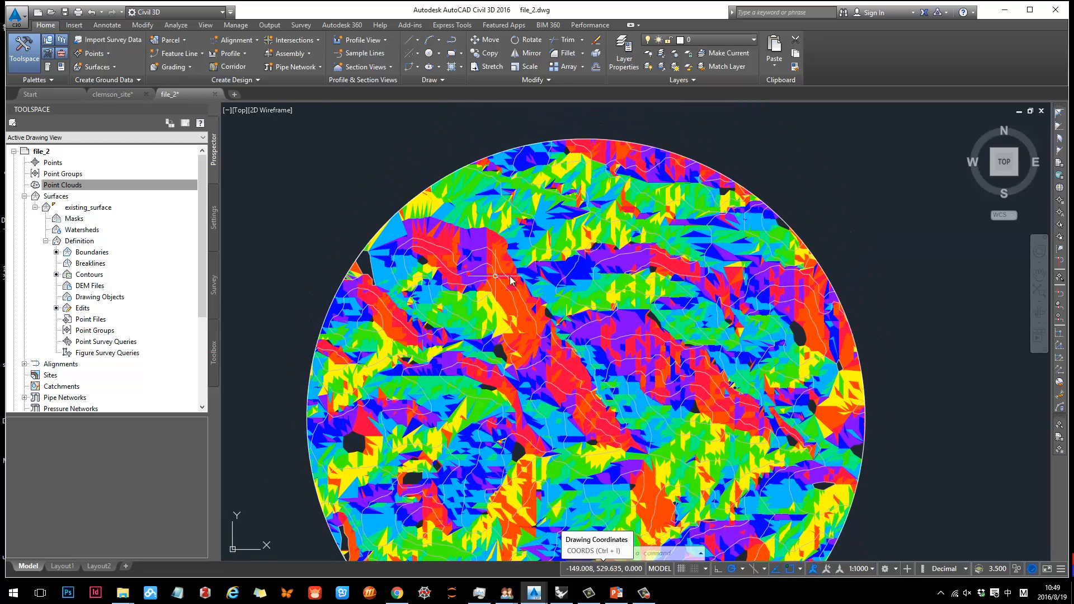
key("alt")
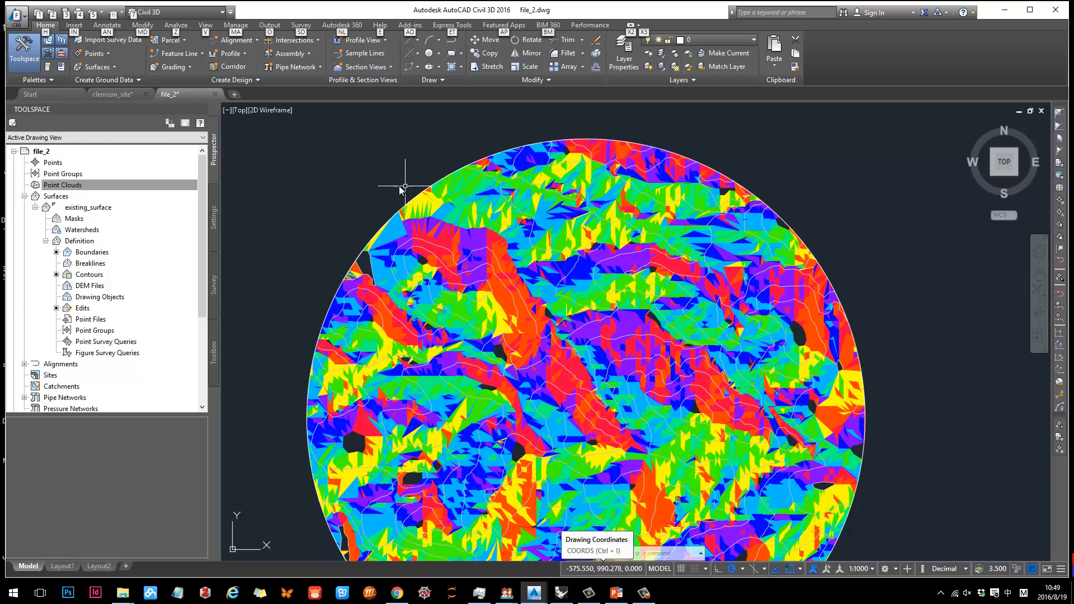
key("ctrl+alt+a")
left_click_drag(361, 157, 864, 488)
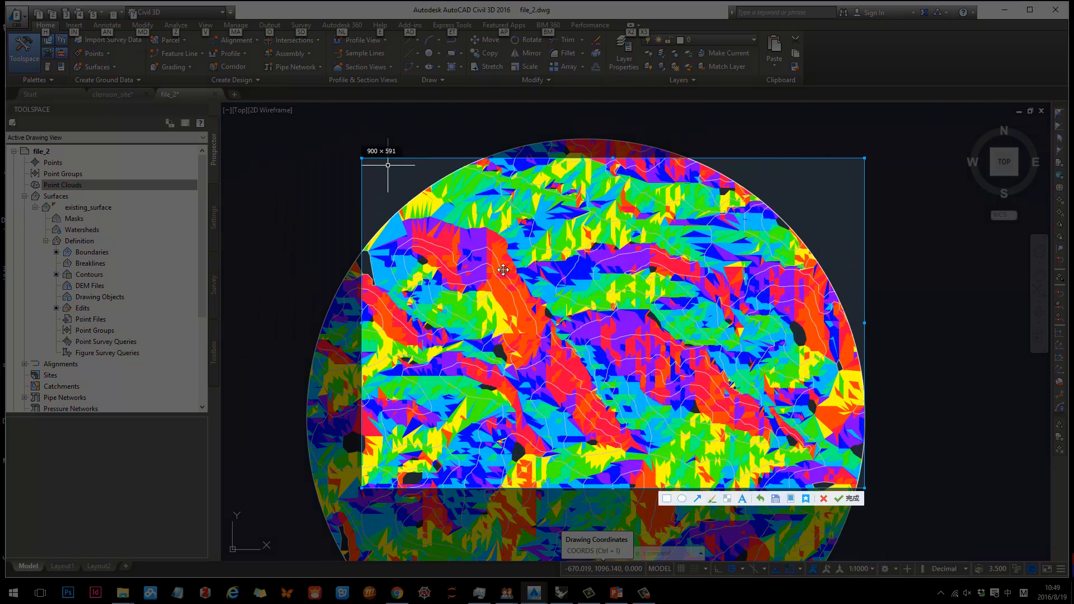
left_click(699, 498)
left_click_drag(516, 292, 516, 244)
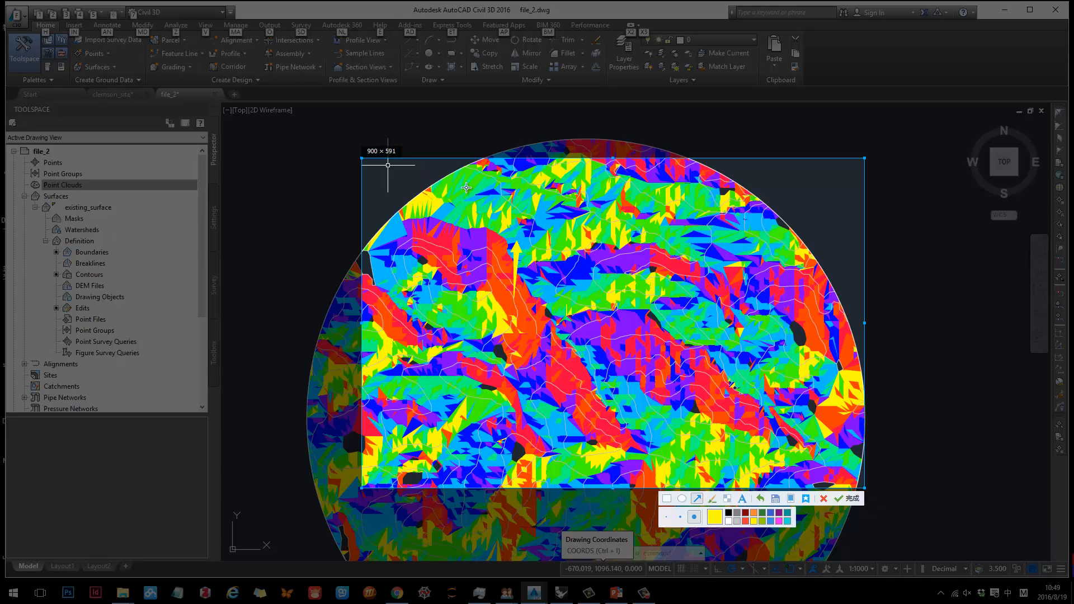
left_click_drag(460, 189, 457, 253)
key("Escape")
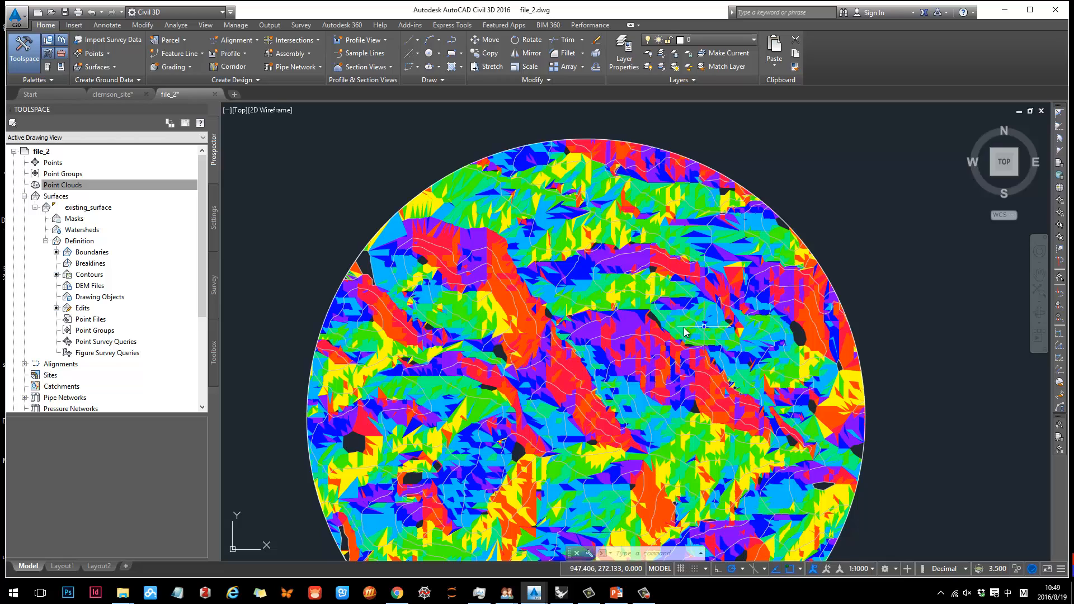
Step: Examine the direction colour bands across the whole of existing_surface, both close up and in overview
scroll(727, 397, "up", 1)
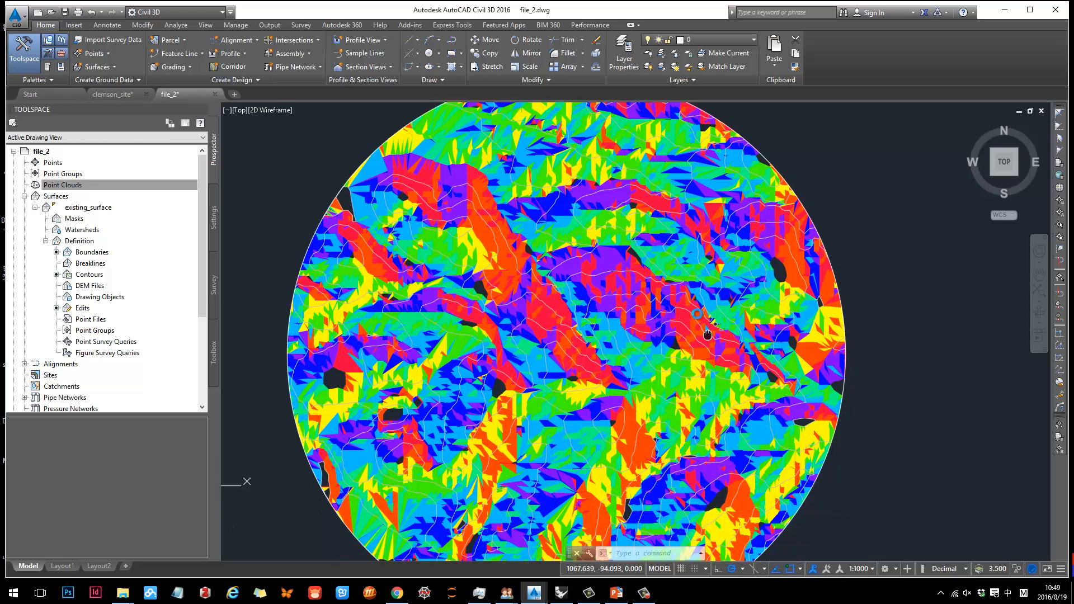
scroll(607, 346, "down", 3)
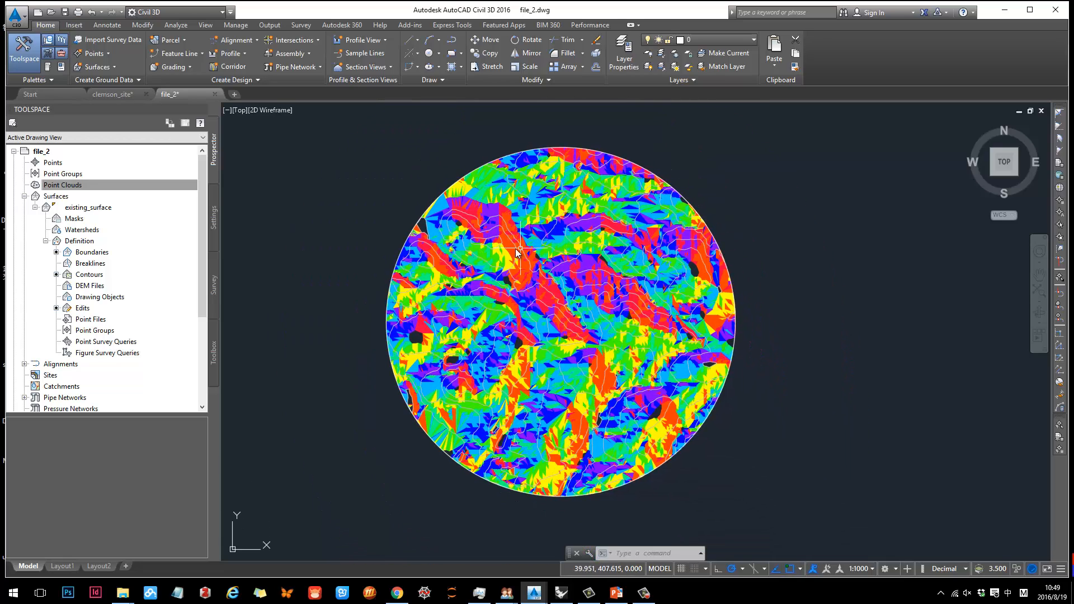
scroll(519, 254, "up", 2)
scroll(519, 254, "down", 3)
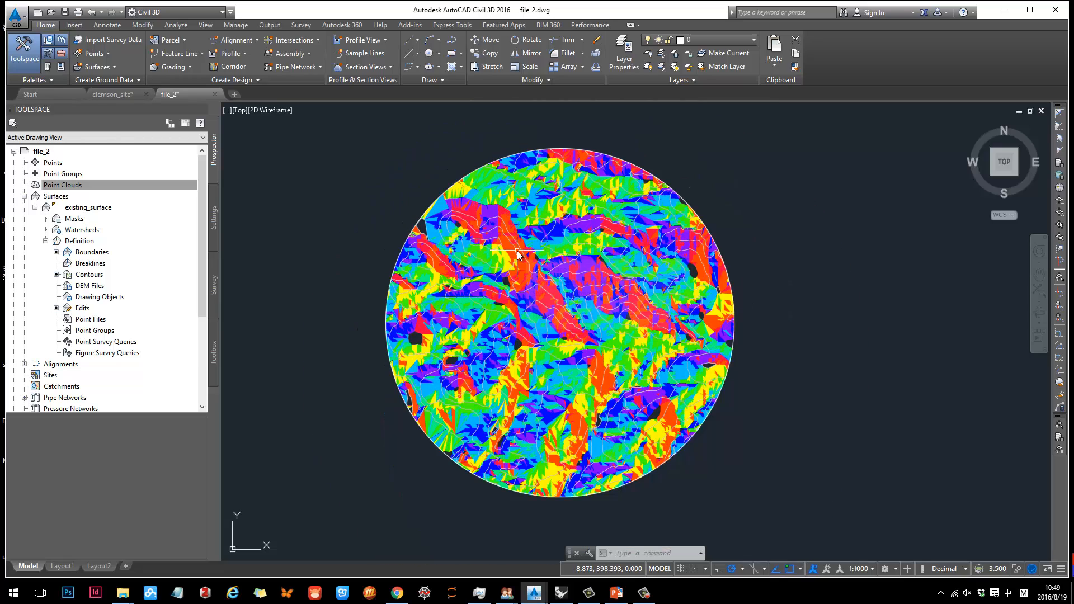
middle_click_drag(645, 356, 625, 352)
scroll(479, 291, "up", 2)
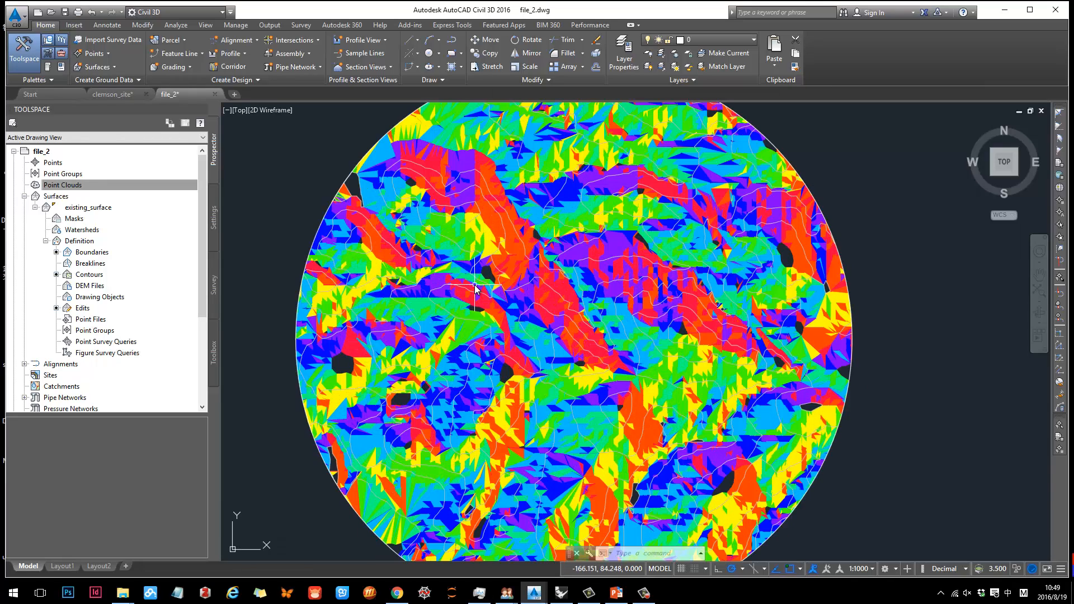
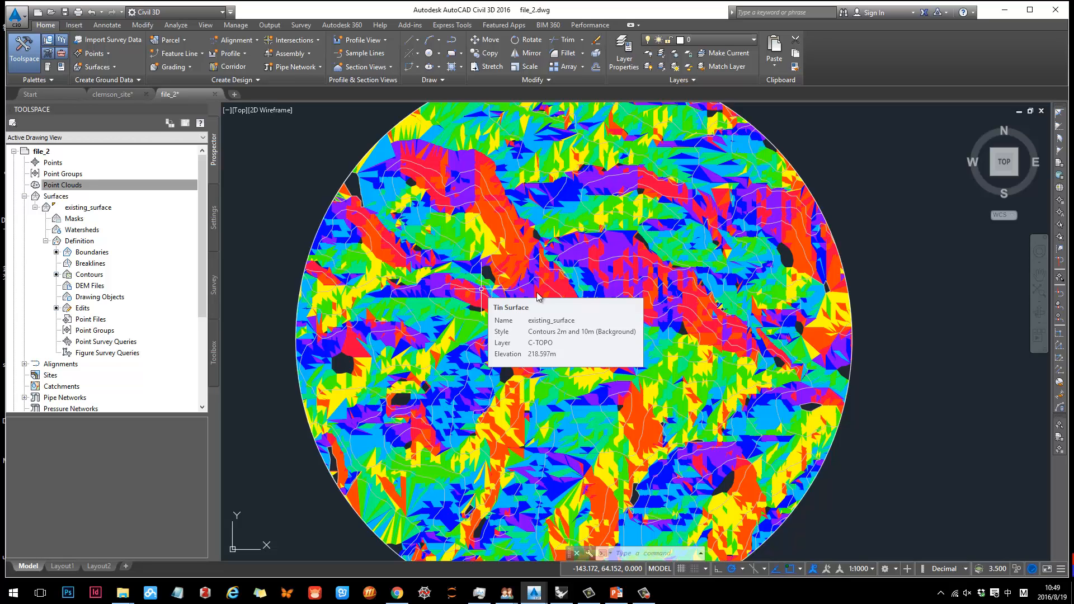
scroll(565, 319, "down", 3)
scroll(675, 274, "up", 1)
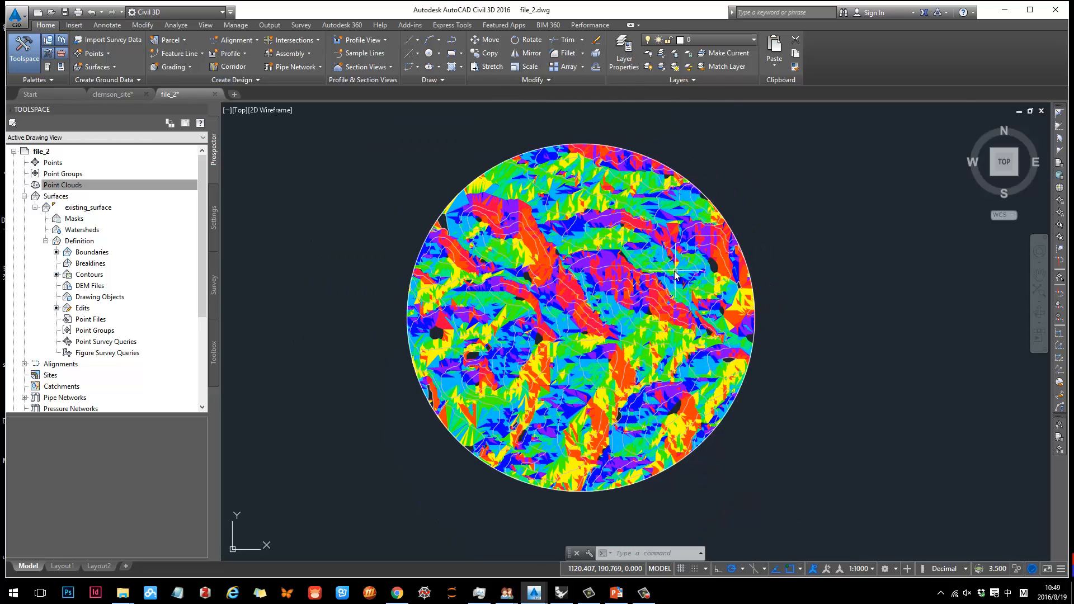
Step: Open the style of existing_surface for editing and review its Directions analysis settings
left_click(576, 268)
right_click(582, 269)
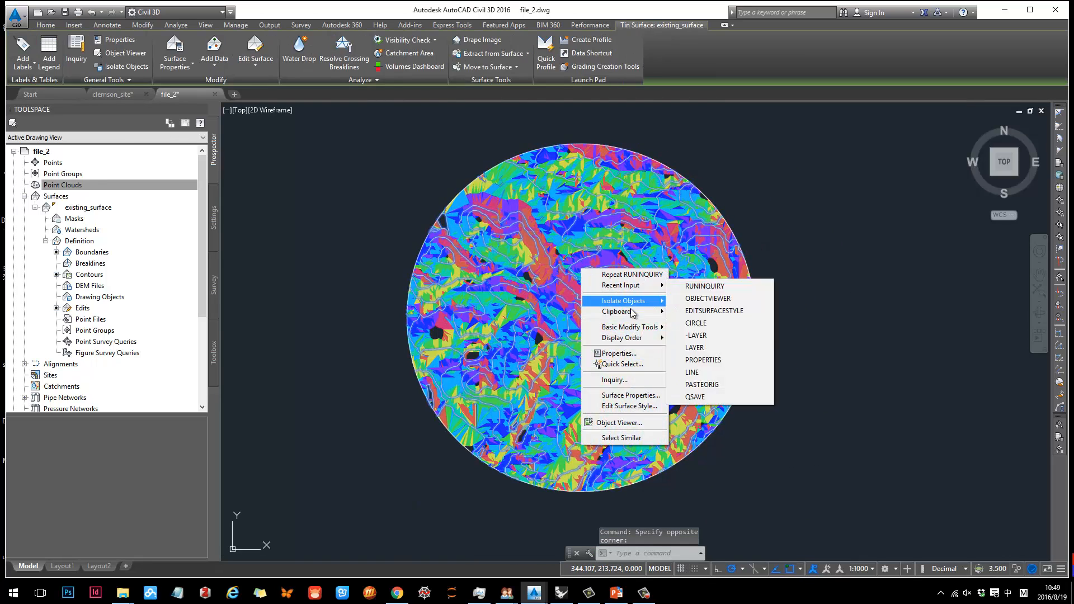
left_click(628, 406)
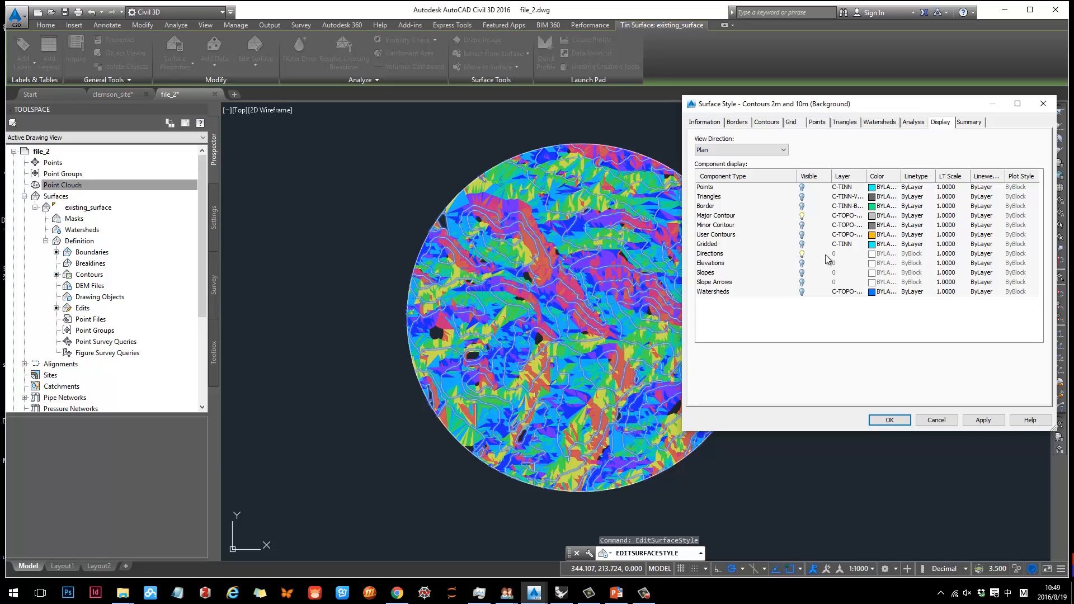
left_click(915, 123)
left_click(703, 155)
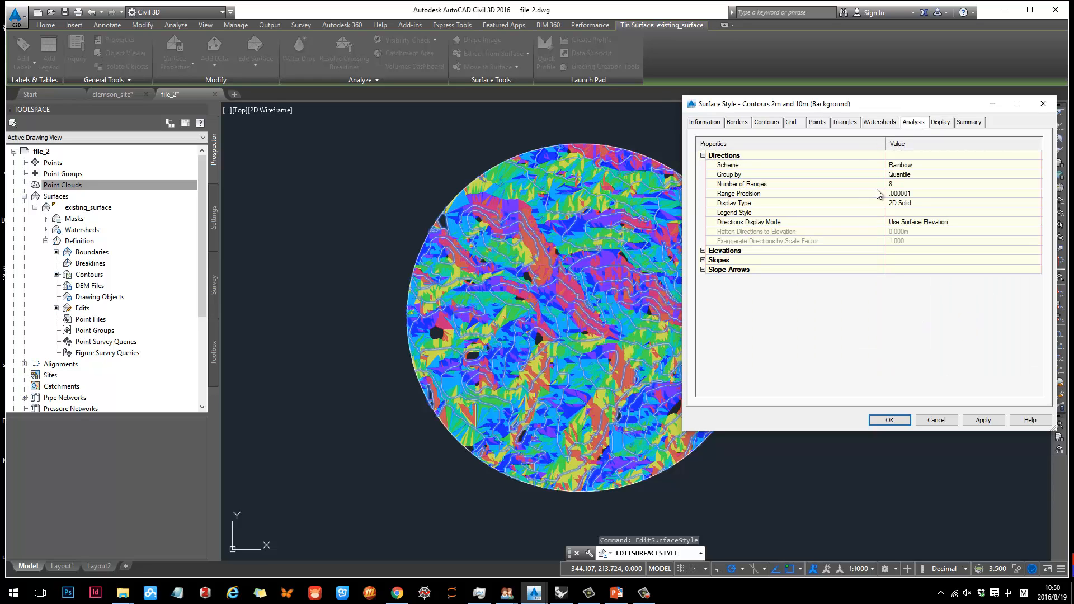
left_click(703, 155)
Step: Hide the Directions component and show Elevations in the style's Plan display
left_click(939, 122)
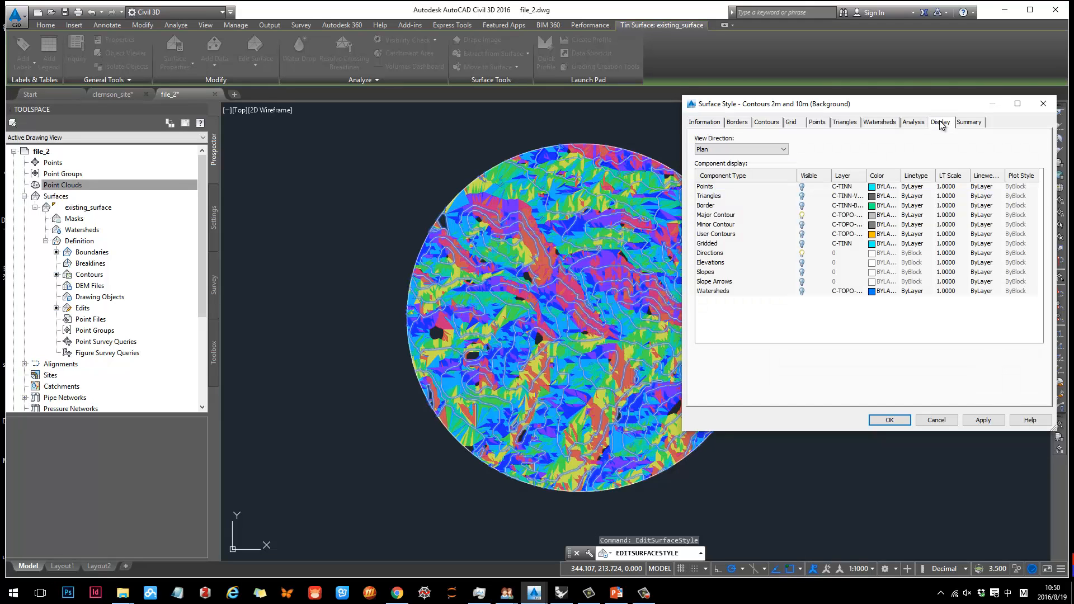
left_click(913, 122)
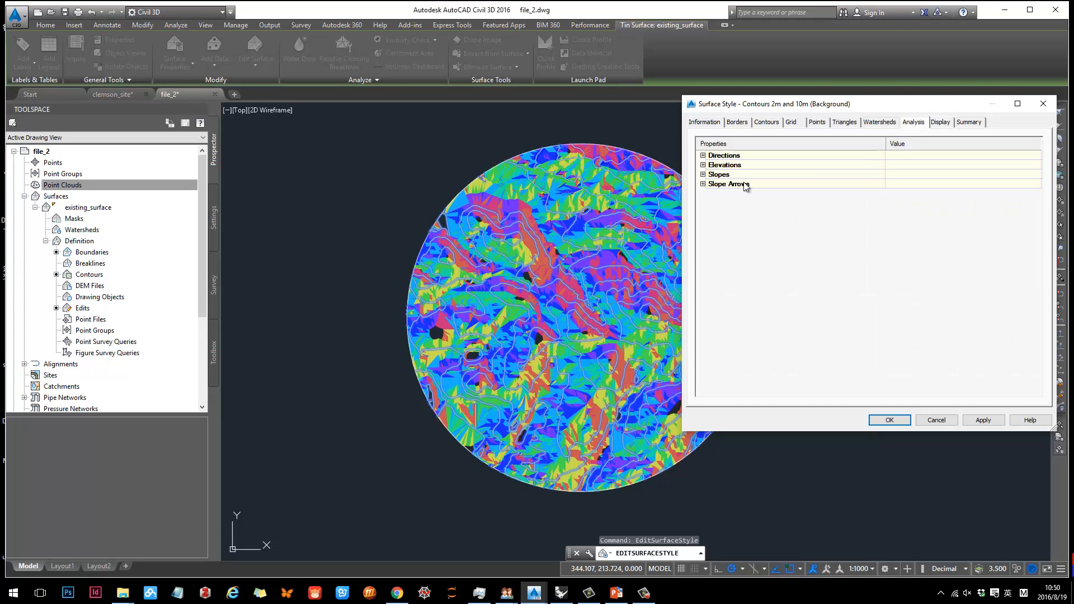
left_click(940, 122)
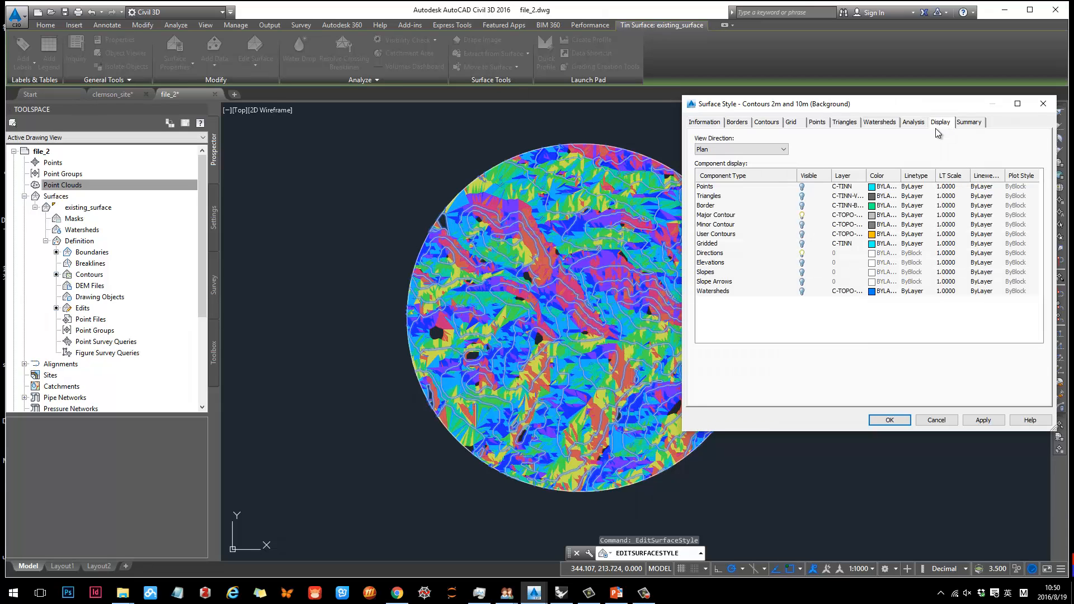
left_click(802, 254)
left_click(802, 262)
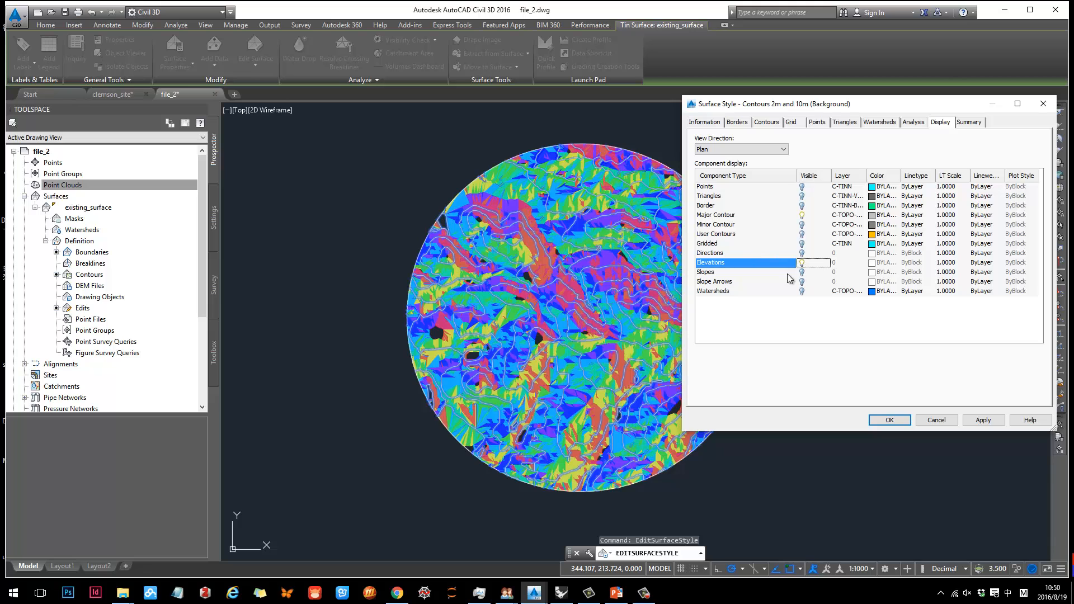
Step: Apply the surface style with the Elevations component visible and move the dialog clear of the surface
left_click(983, 420)
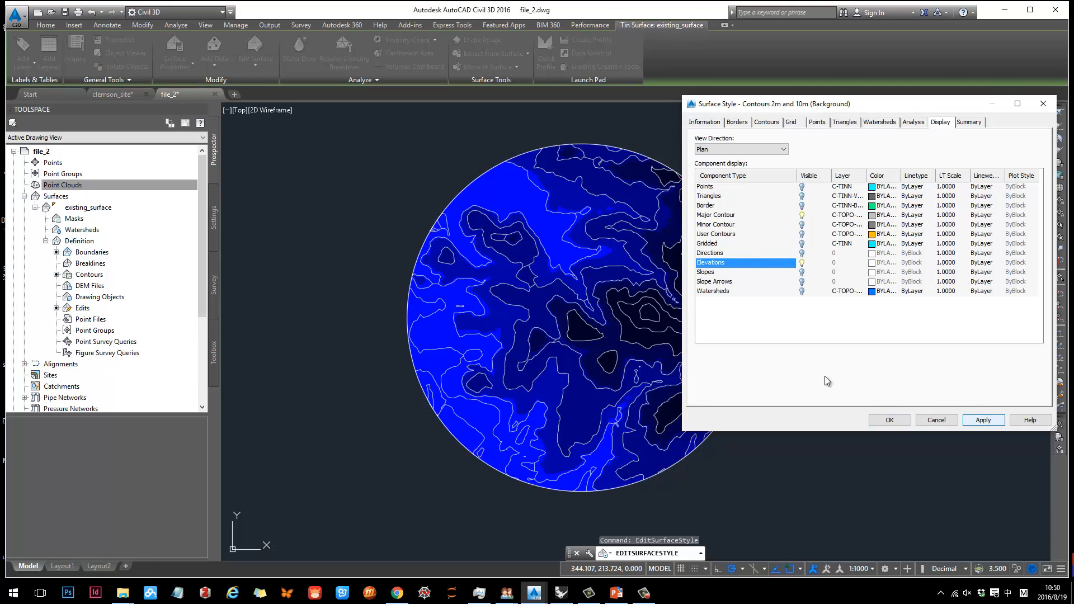
left_click_drag(828, 109, 928, 104)
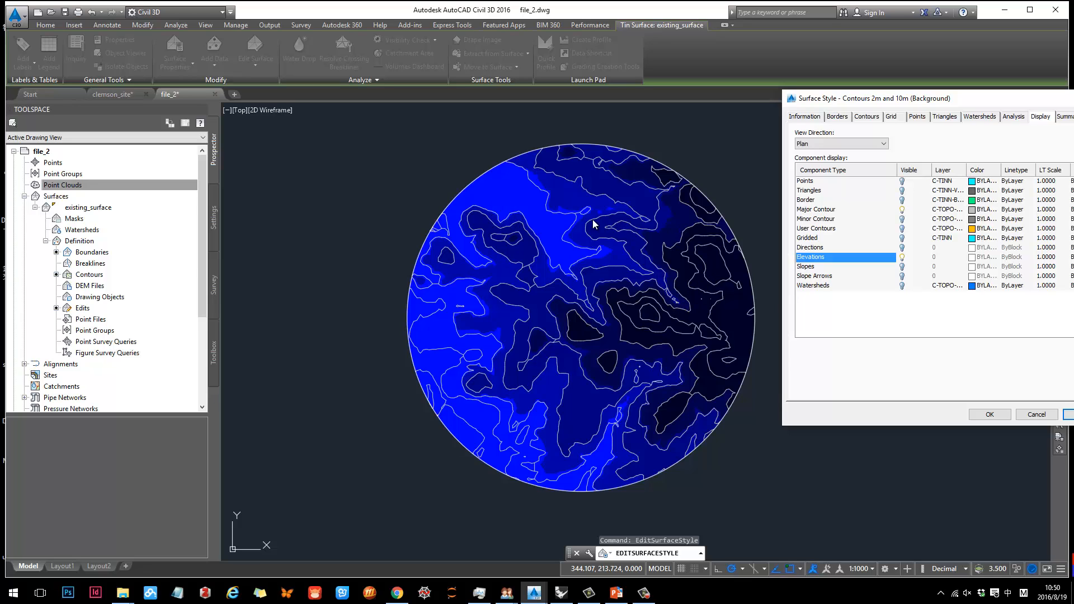
left_click_drag(973, 99, 950, 98)
Step: Set the elevation analysis range color scheme to Greens and accept the surface style with Elevations displayed
left_click(989, 116)
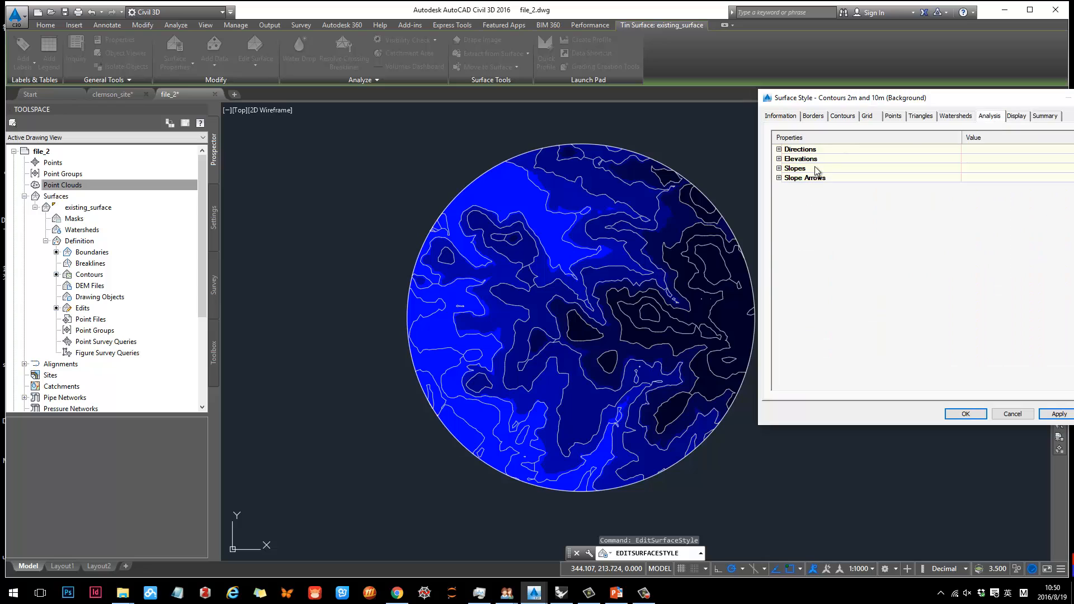
left_click(778, 159)
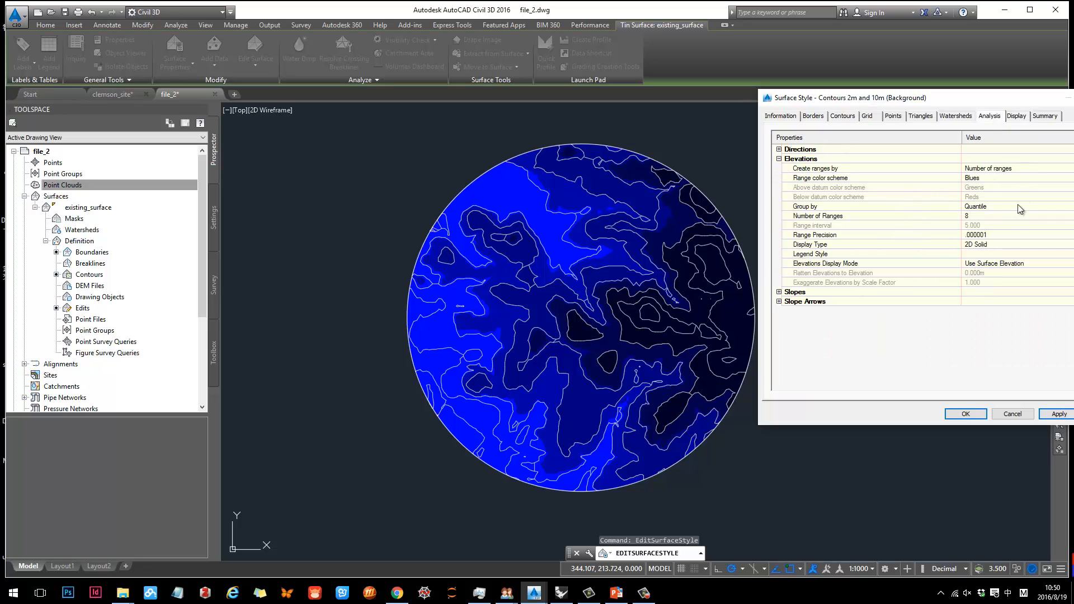
left_click(989, 177)
left_click(1015, 180)
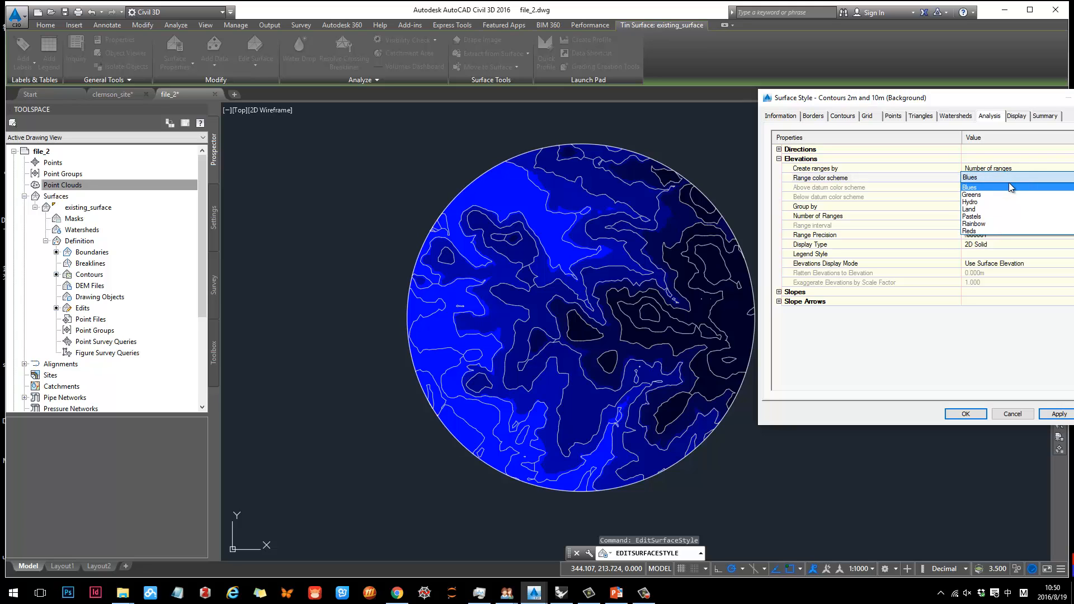
left_click(993, 193)
left_click(1058, 414)
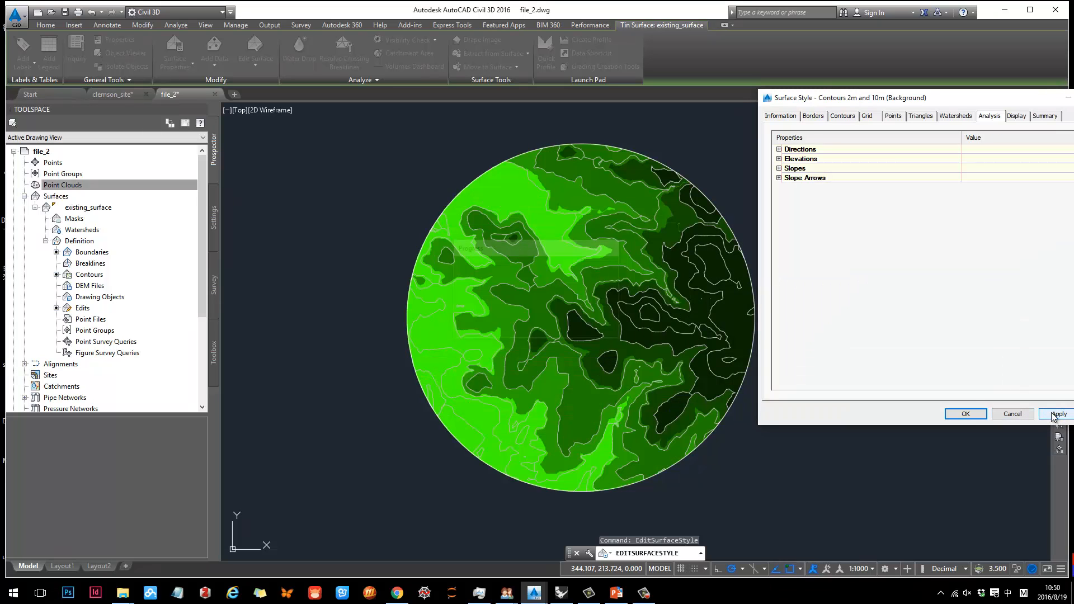
left_click_drag(991, 101, 930, 94)
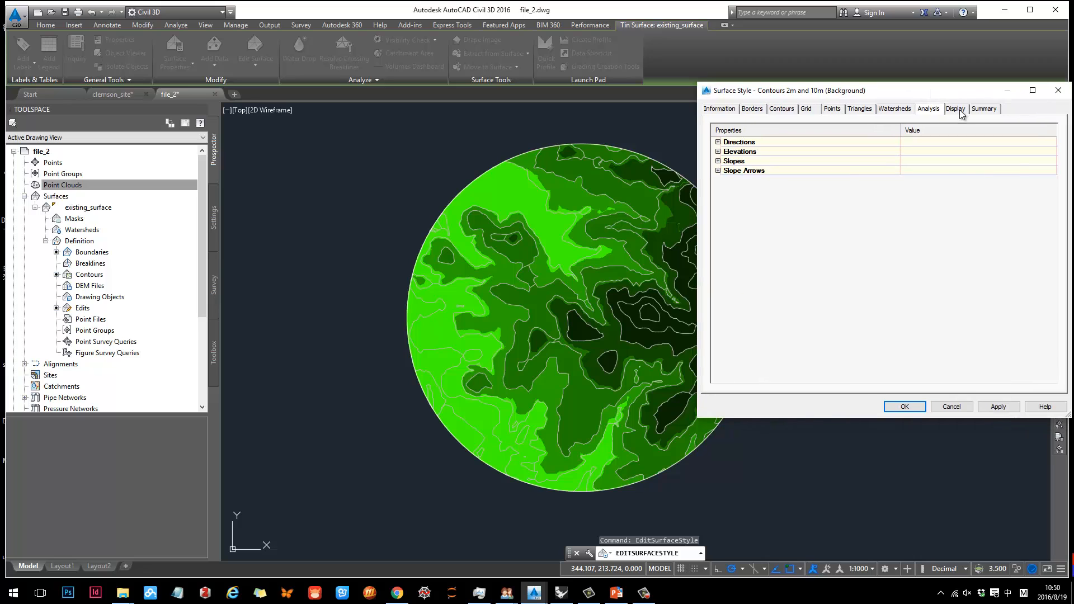
left_click(955, 109)
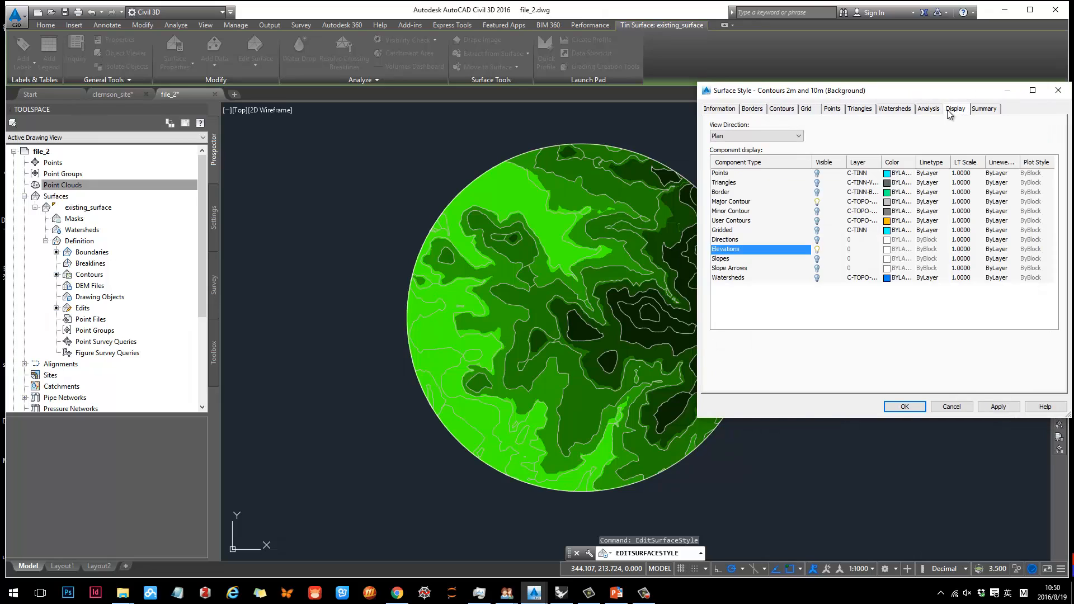
left_click(817, 252)
left_click(917, 408)
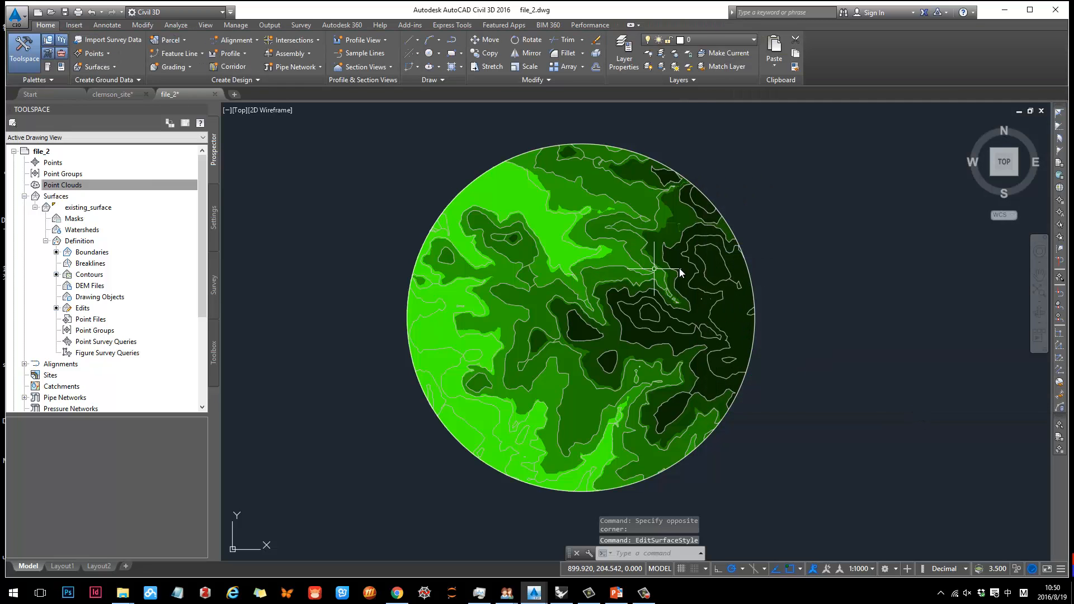
Step: Open the surface properties of existing_surface and choose Elevations as the analysis type
left_click(711, 258)
right_click(628, 294)
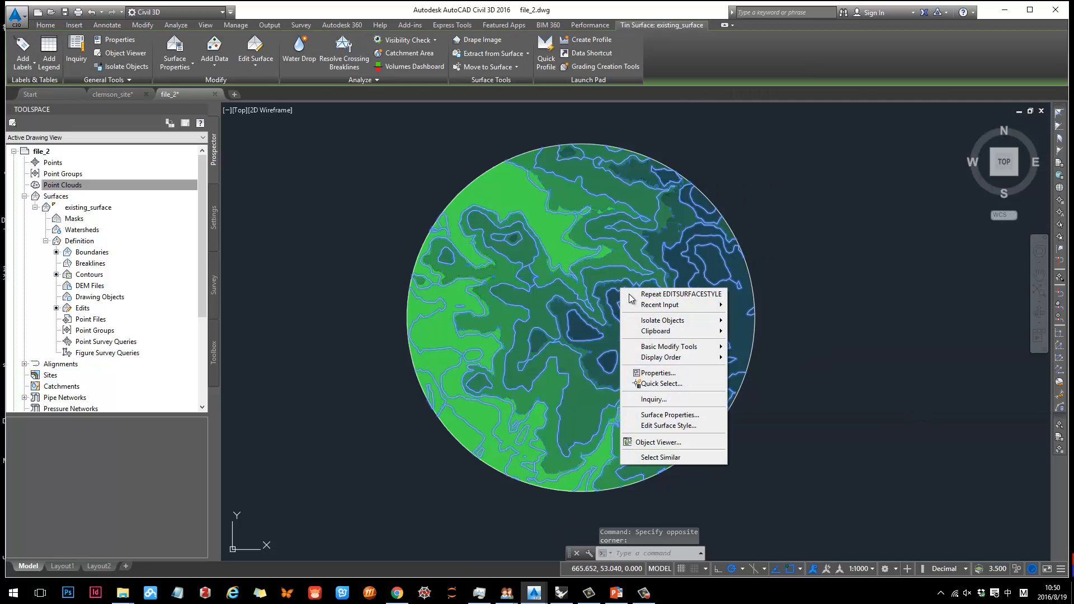
left_click(680, 417)
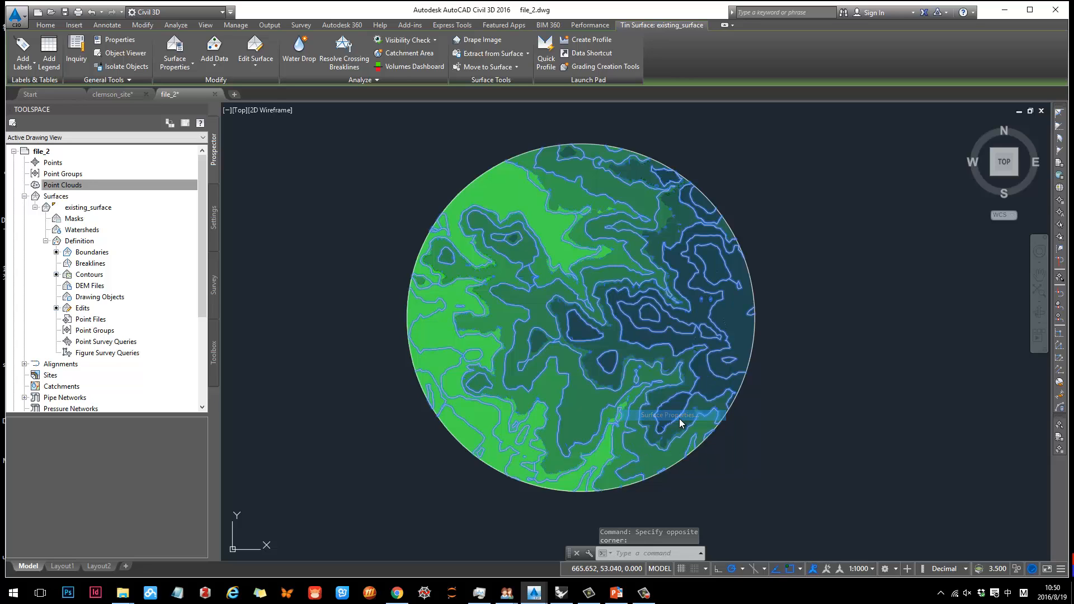
left_click_drag(747, 202, 814, 126)
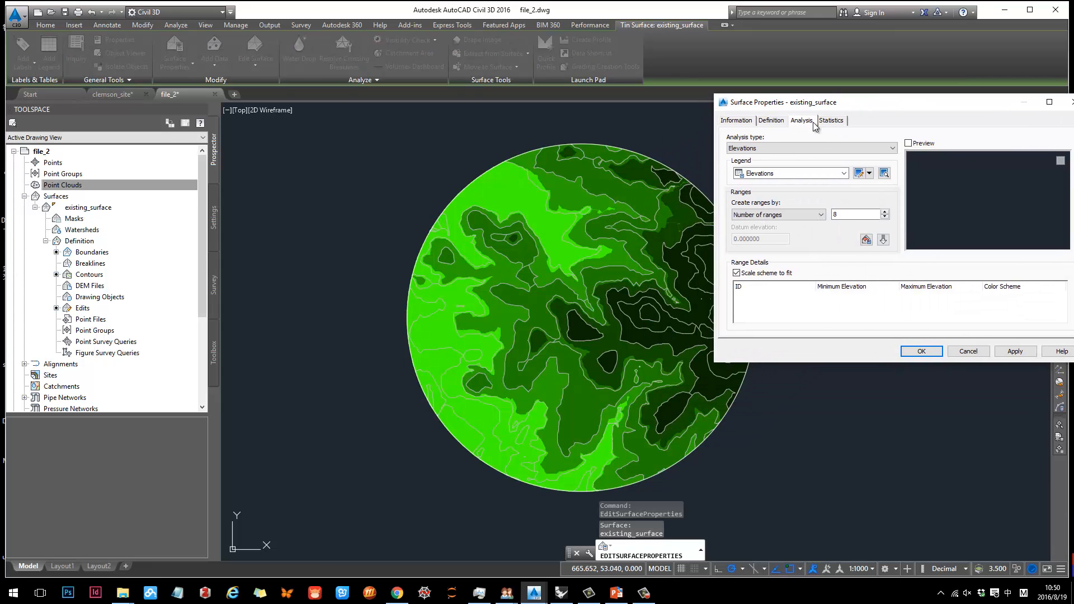
left_click(736, 120)
left_click(770, 120)
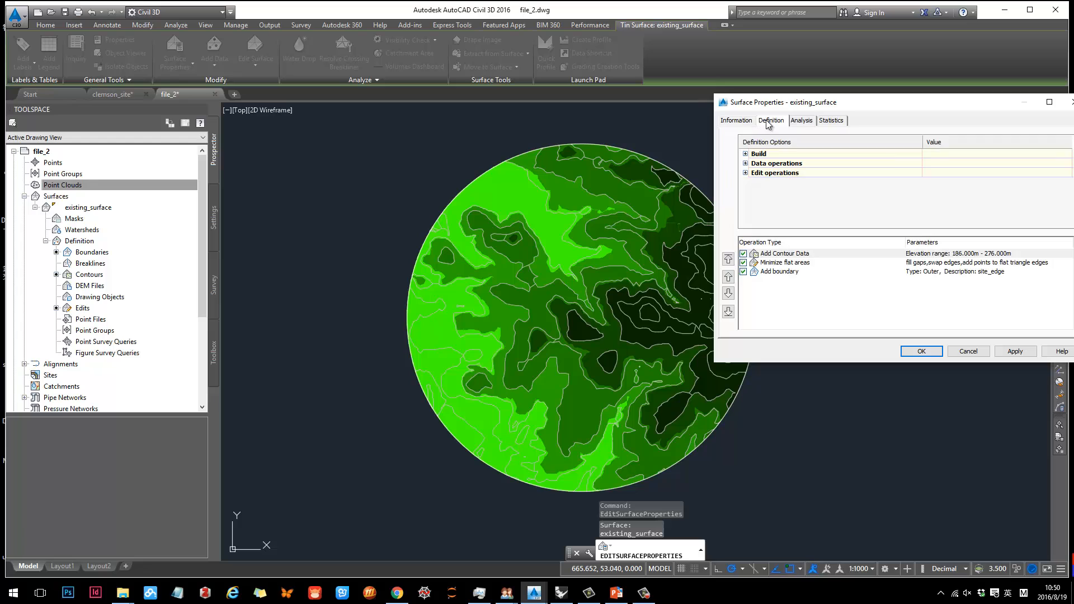
left_click(801, 120)
left_click(833, 121)
left_click(806, 121)
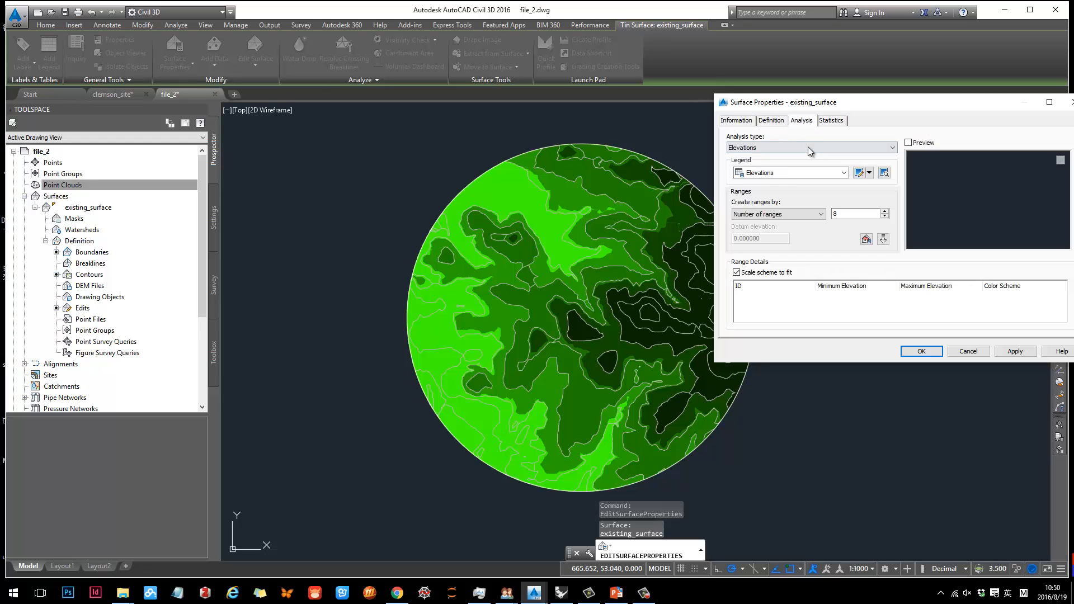
left_click(860, 148)
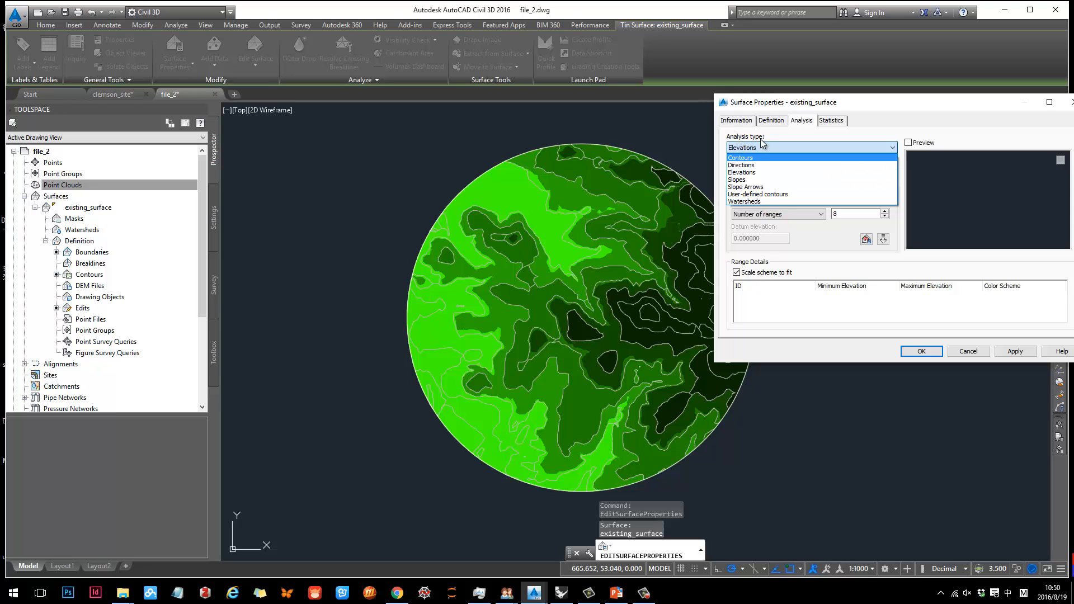
left_click(756, 175)
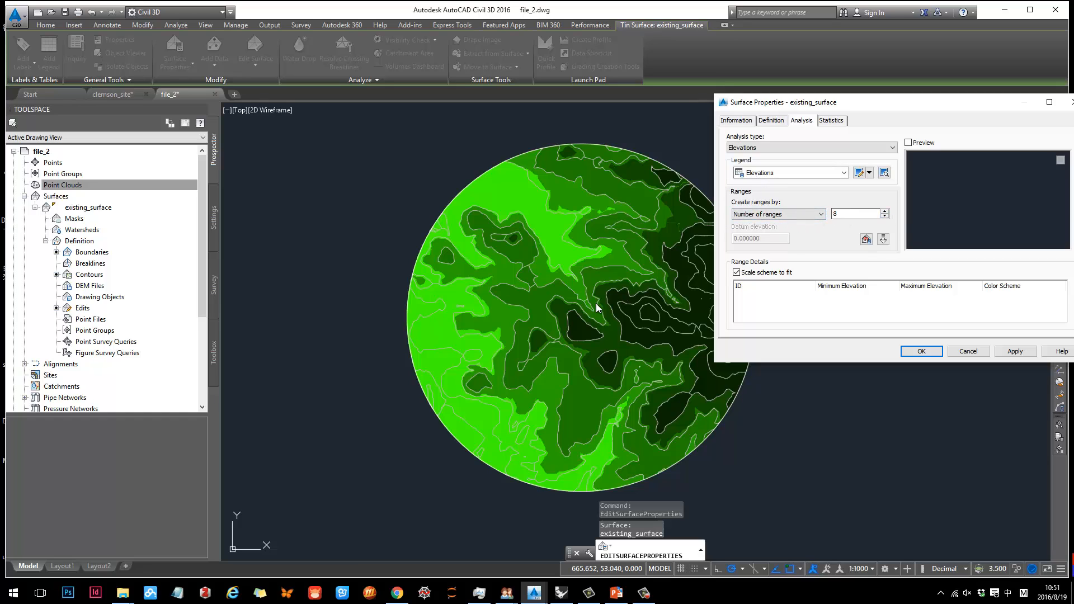
Step: Set the number of elevation ranges to 14, run the analysis, apply it, review the range details and accept the properties
left_click(885, 213)
left_click(884, 240)
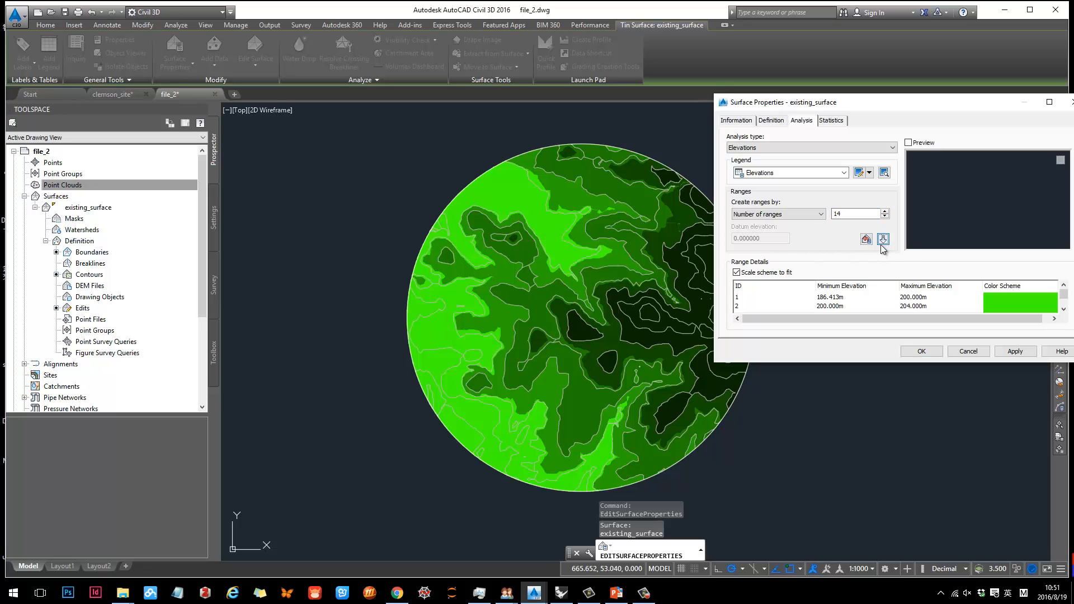
scroll(963, 302, "down", 2)
left_click(1020, 356)
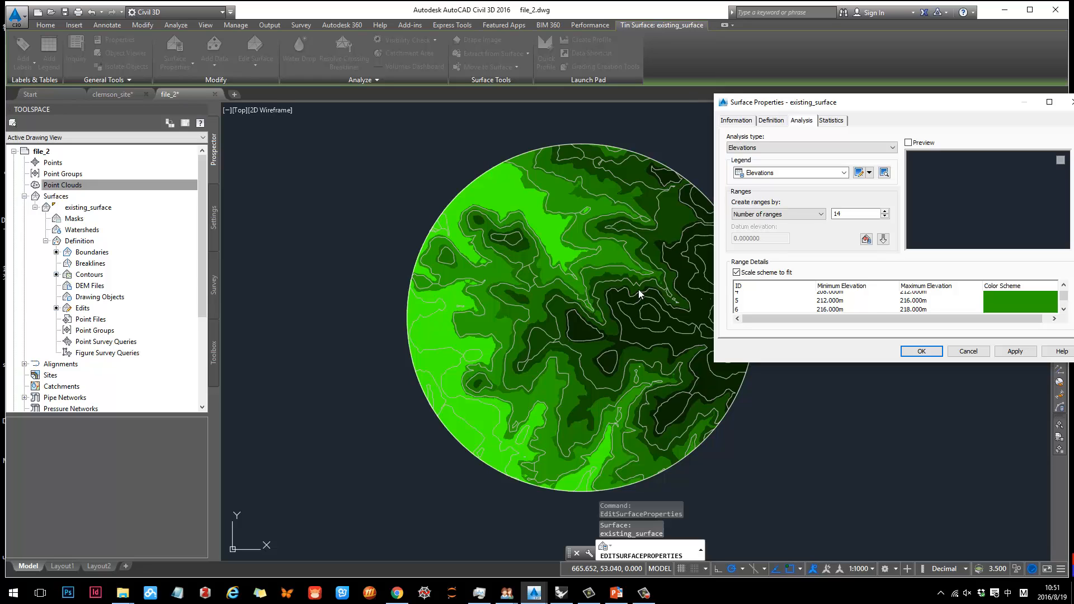
scroll(855, 305, "up", 2)
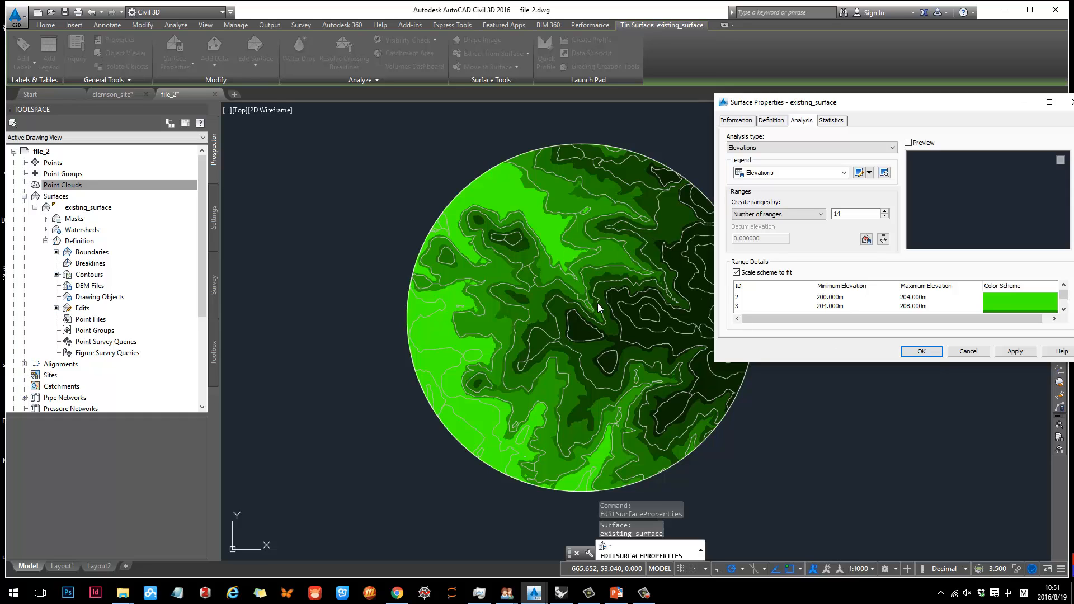
scroll(871, 297, "down", 3)
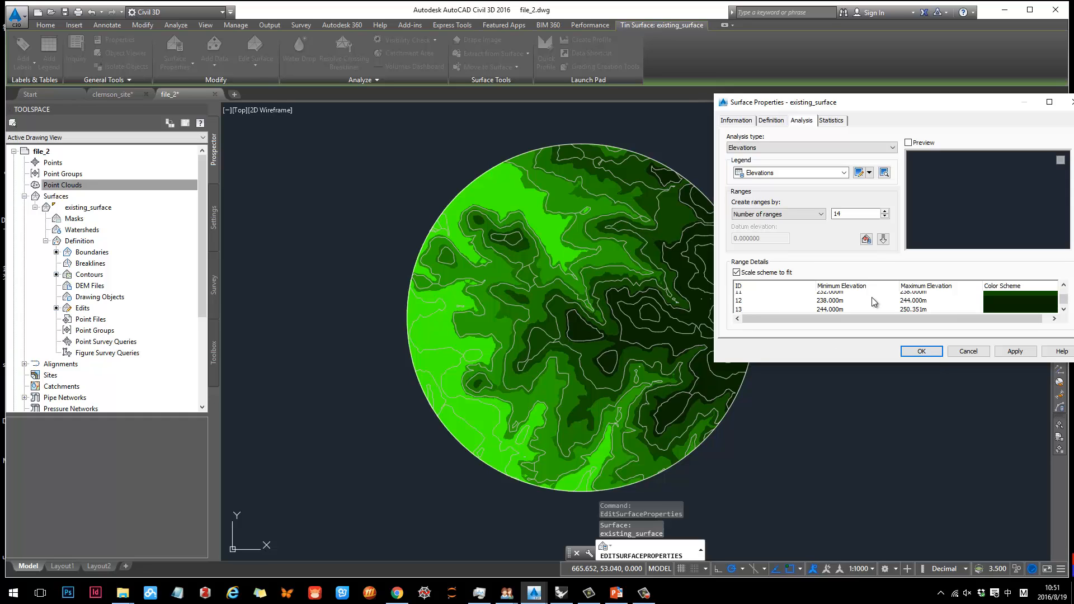
scroll(871, 298, "up", 3)
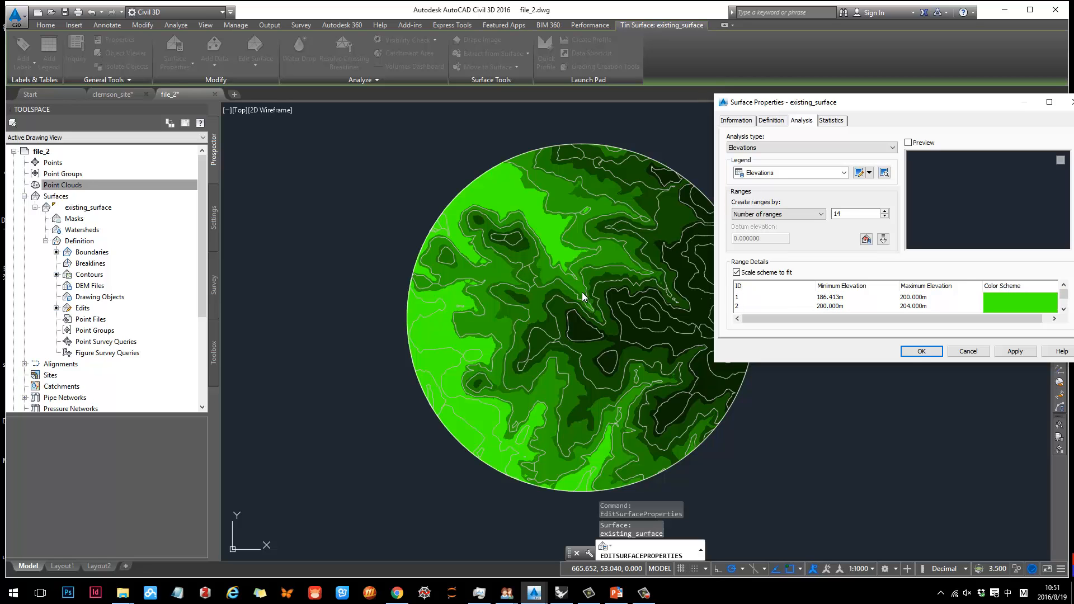
left_click(921, 351)
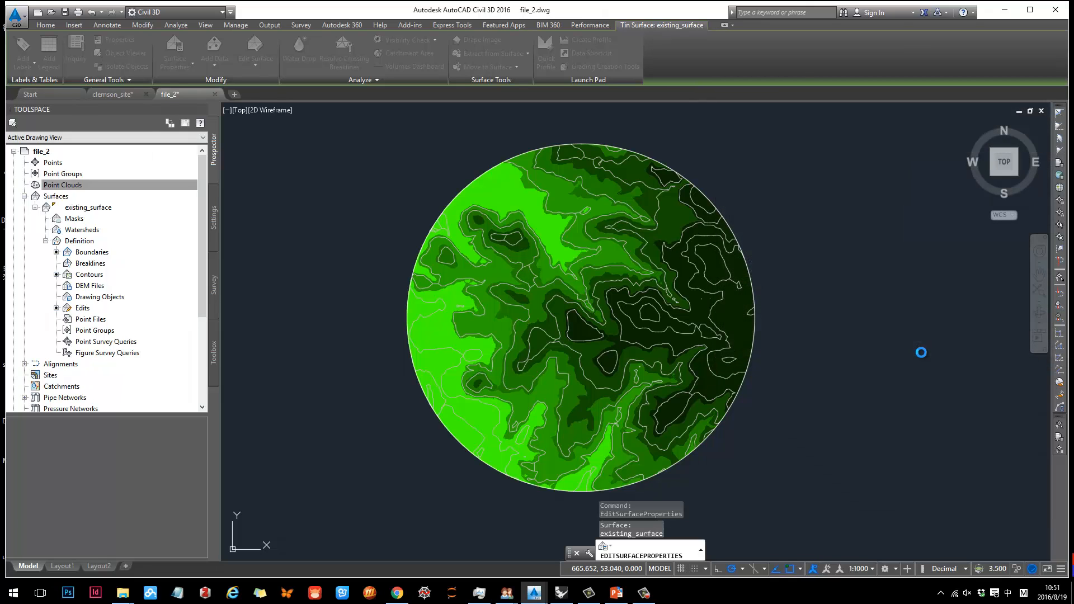
Step: Edit the surface style to hide the Elevations component and show Slopes instead, then accept it
left_click(644, 258)
right_click(644, 258)
left_click(722, 395)
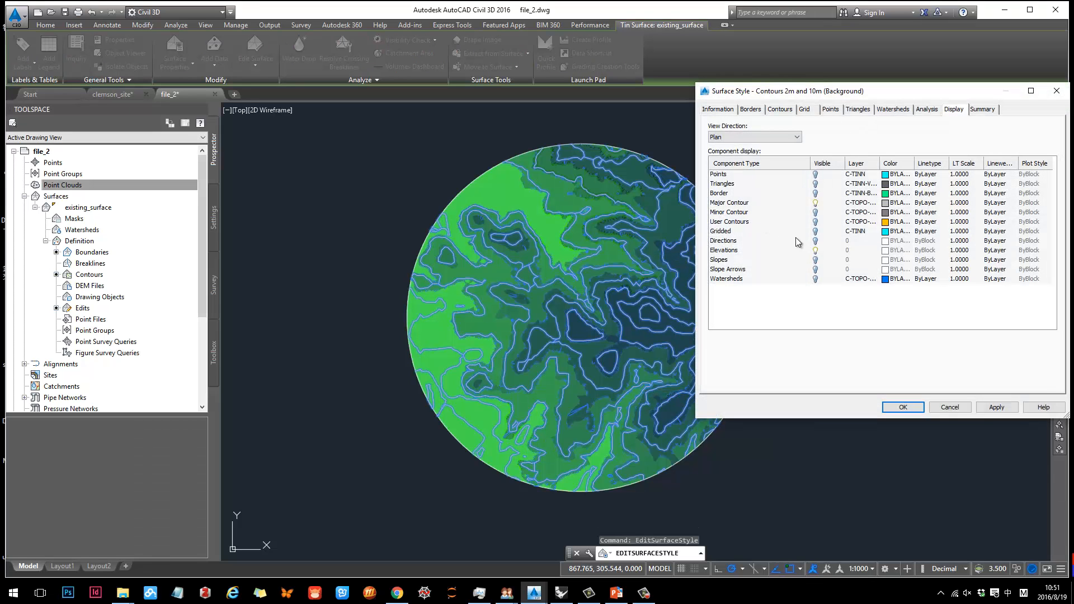
left_click(814, 250)
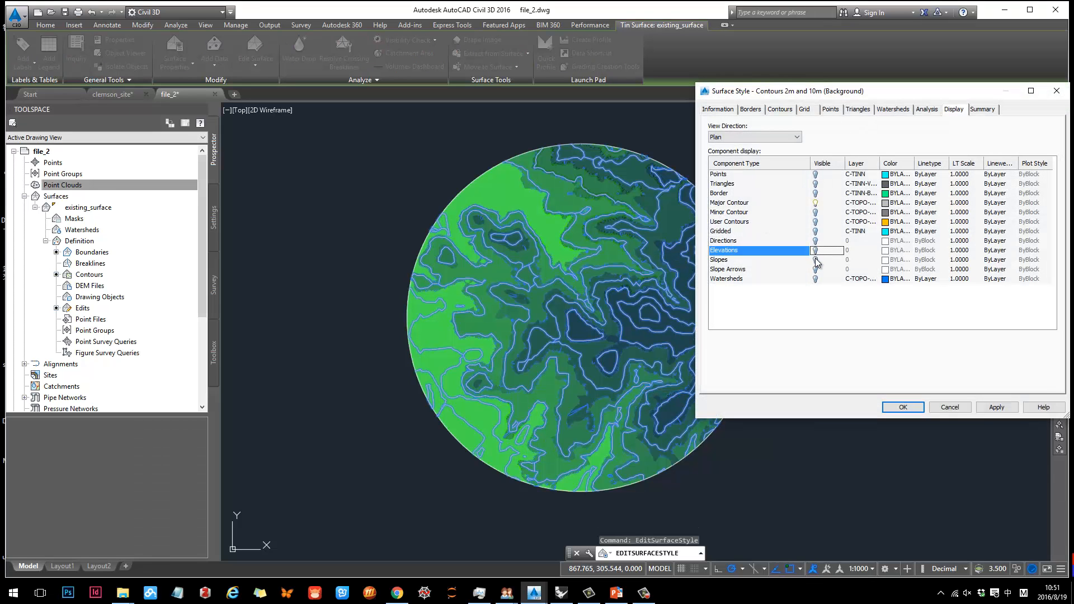
left_click(815, 260)
left_click(994, 408)
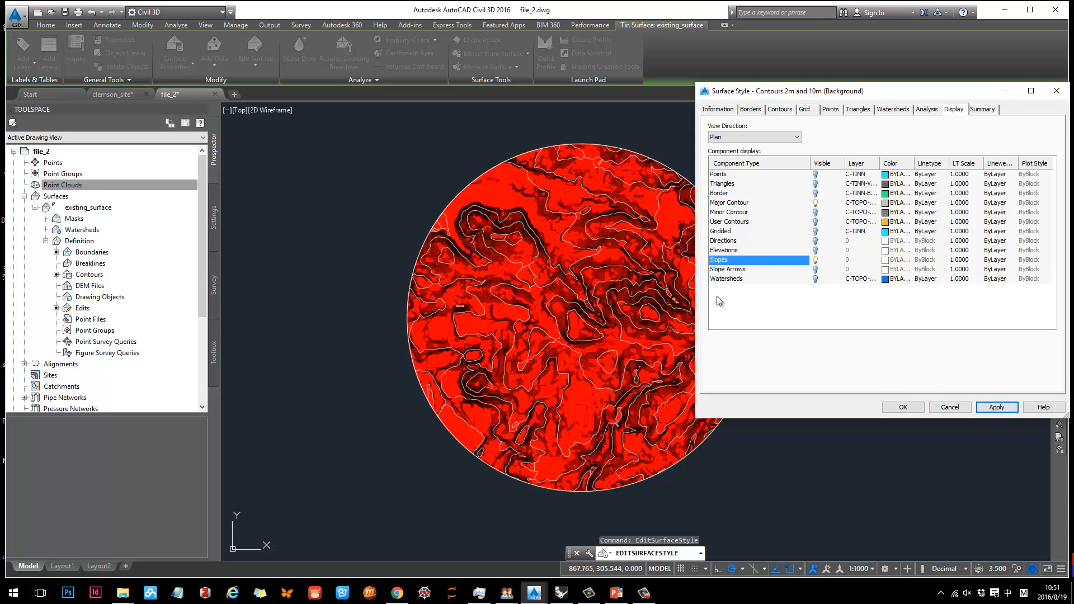
left_click(919, 410)
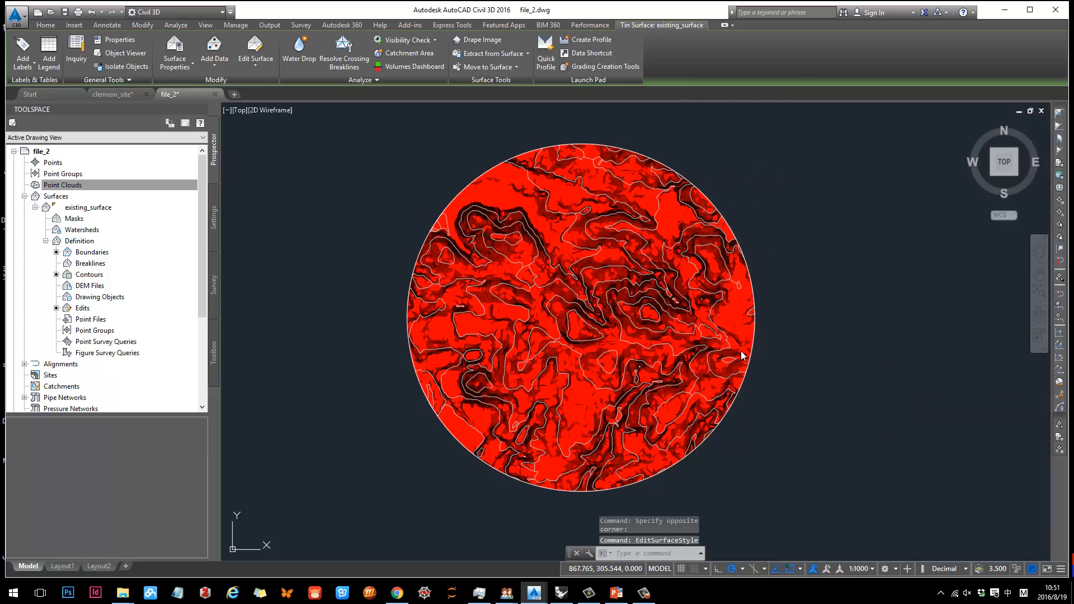
Step: In the properties of existing_surface, set the analysis type to Slopes, then run and apply the analysis with 8 ranges
left_click(680, 255)
right_click(680, 256)
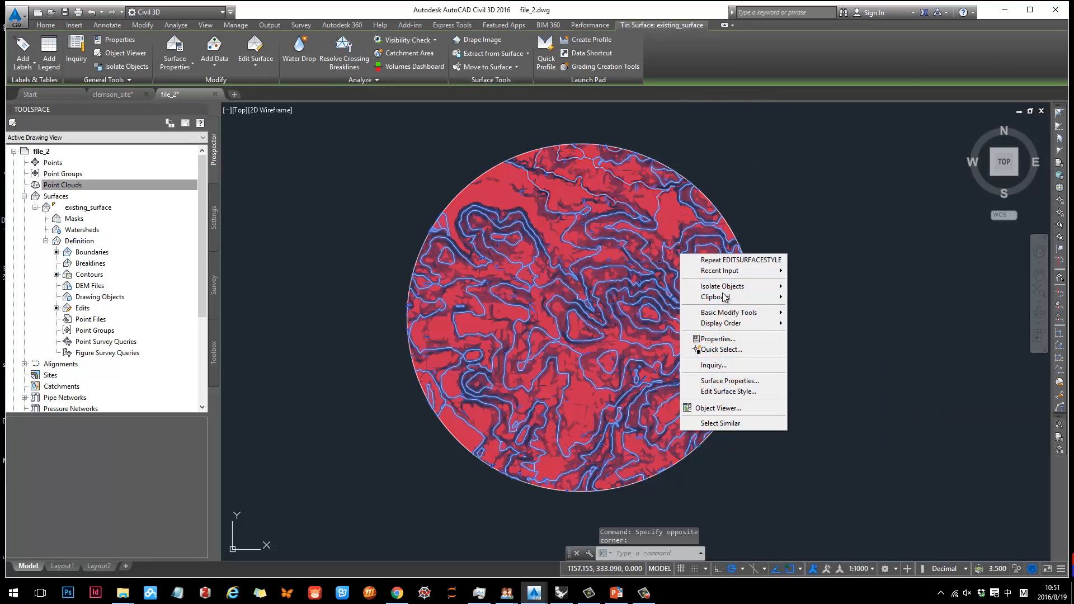
left_click(730, 381)
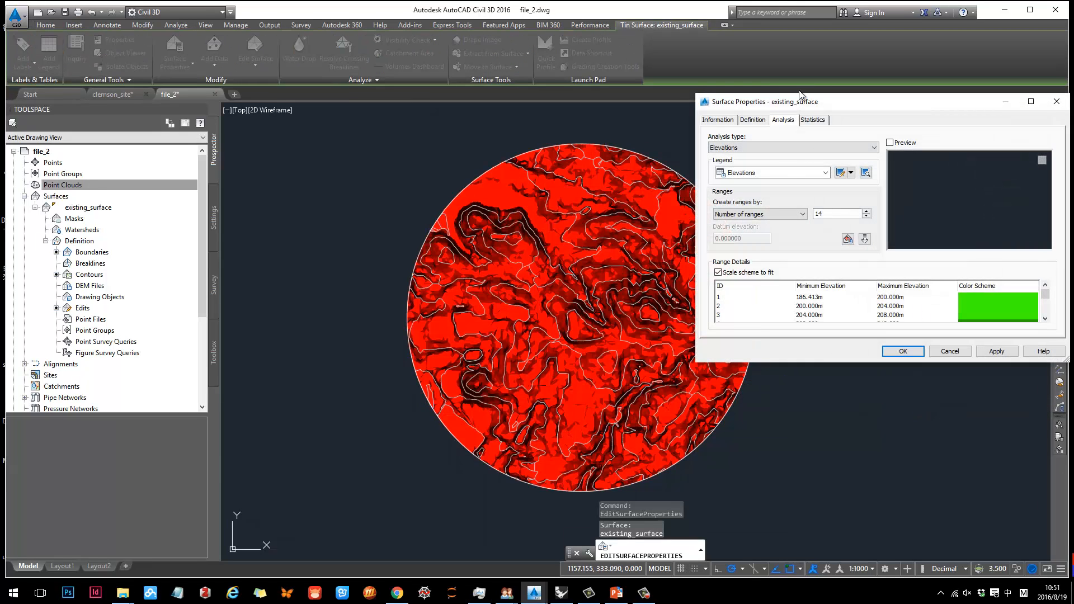
left_click(789, 148)
left_click(740, 173)
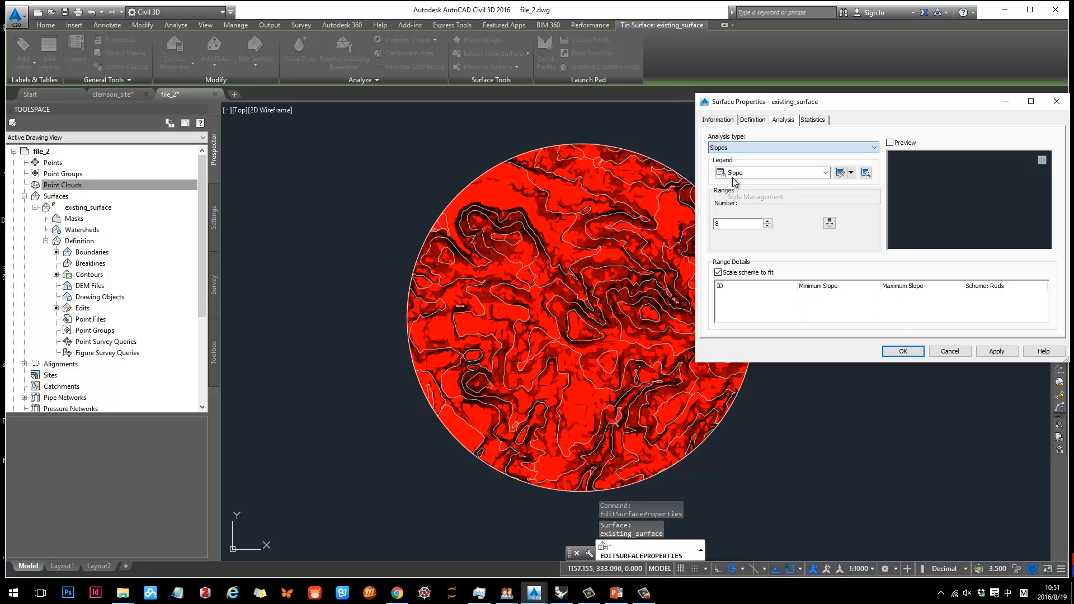
left_click(828, 224)
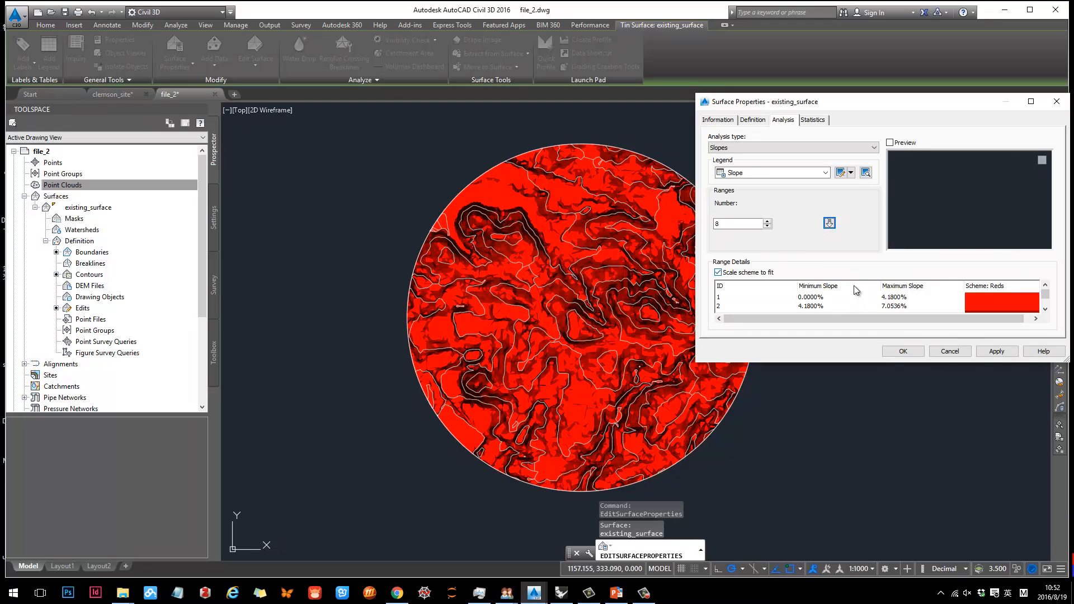
left_click_drag(1044, 300, 1044, 296)
left_click(996, 351)
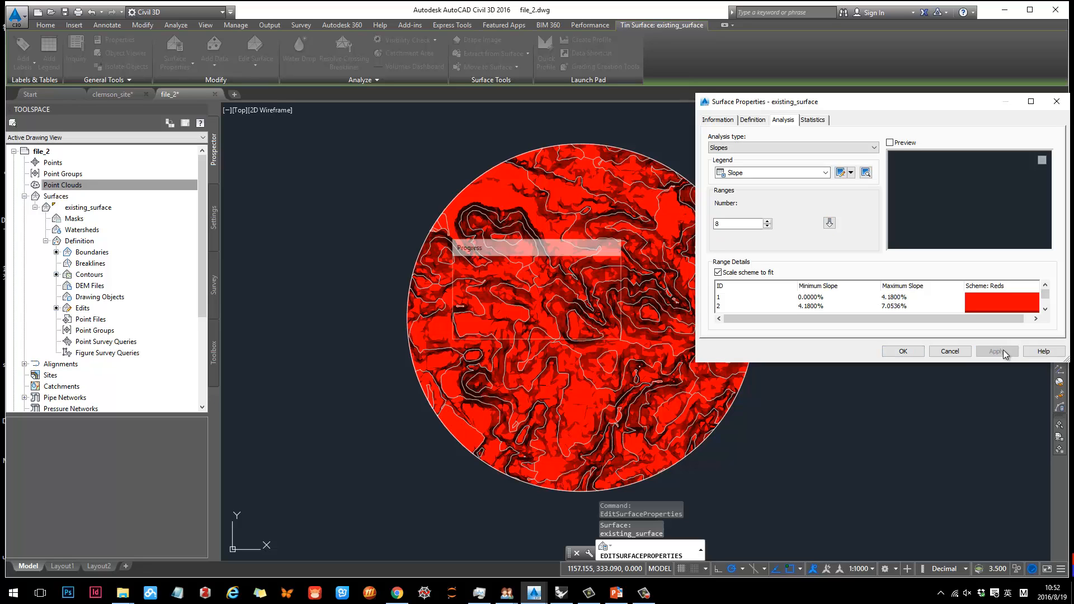
Step: Set the number of slope ranges to 16, rerun and apply the analysis, and look through the range details
left_click(771, 221)
left_click(771, 220)
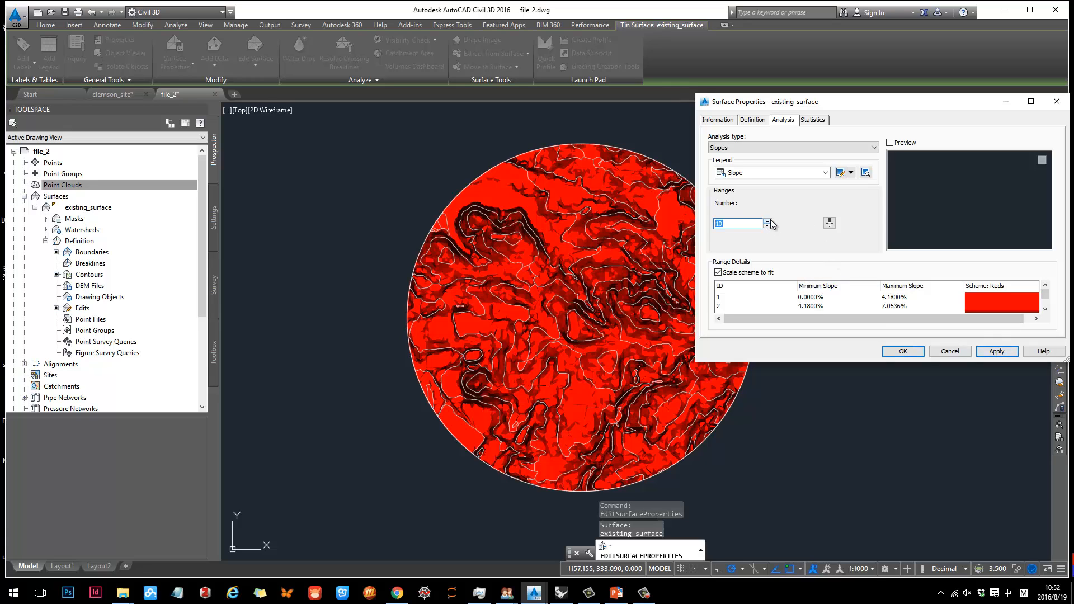
left_click(771, 221)
left_click(771, 221)
left_click(829, 223)
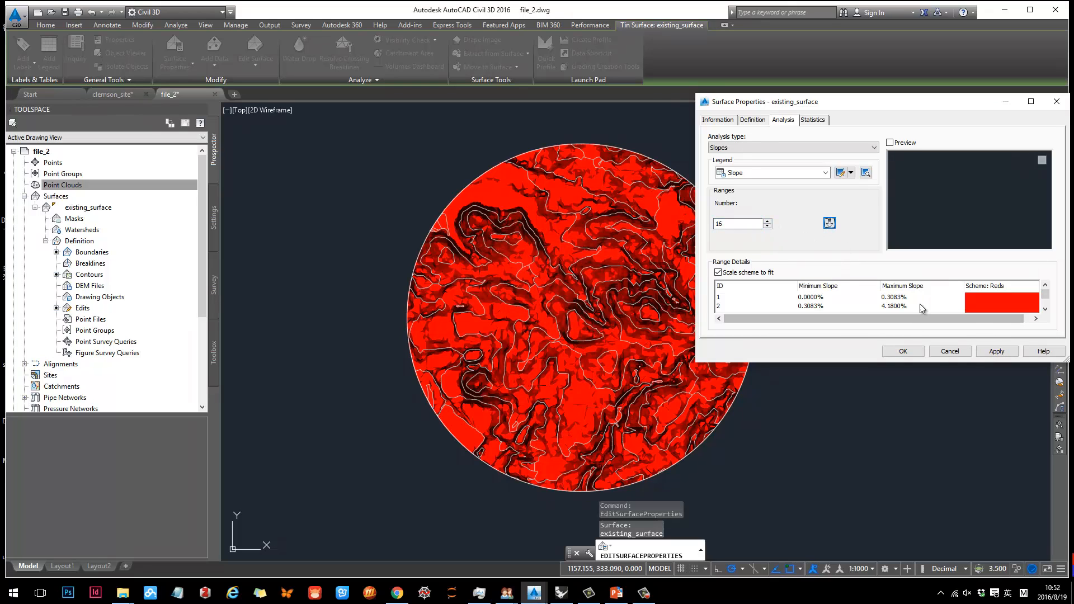
left_click(1000, 353)
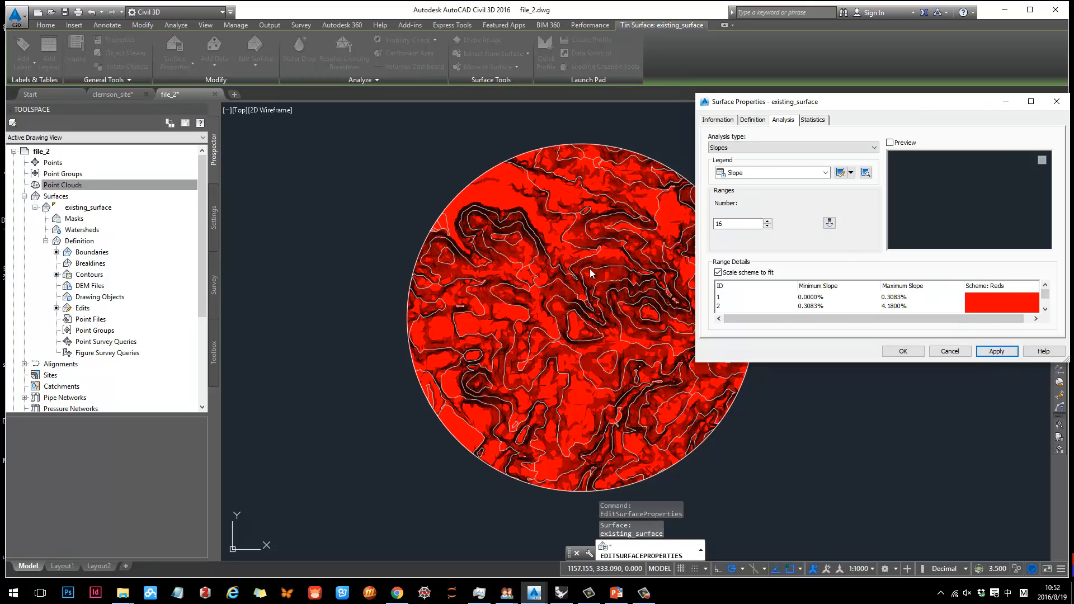
scroll(868, 304, "down", 4)
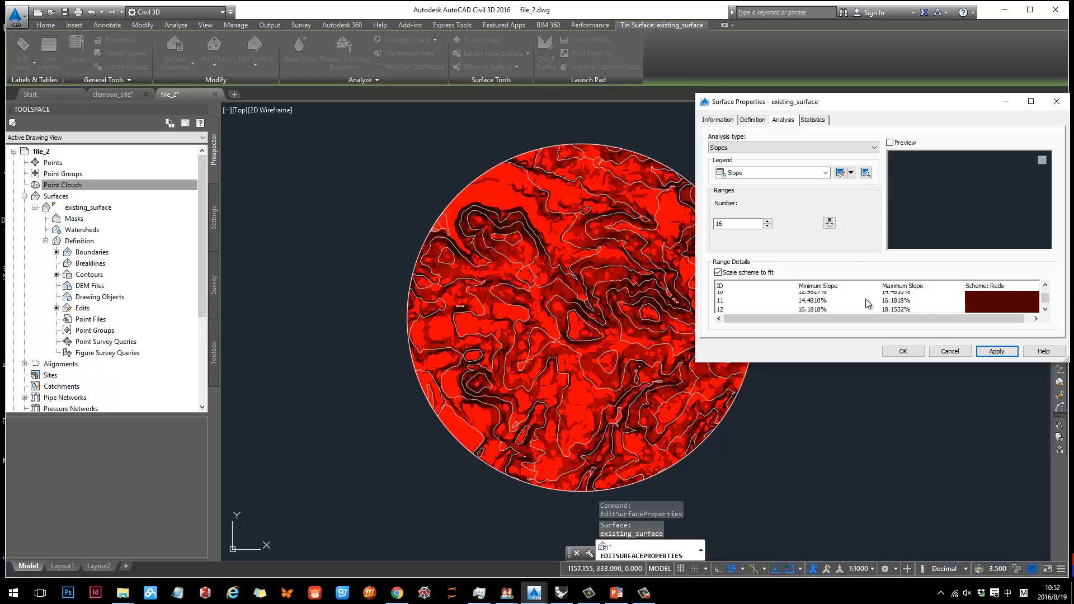
Step: Review the slope range details and their color scheme, then accept the surface properties
scroll(868, 304, "up", 4)
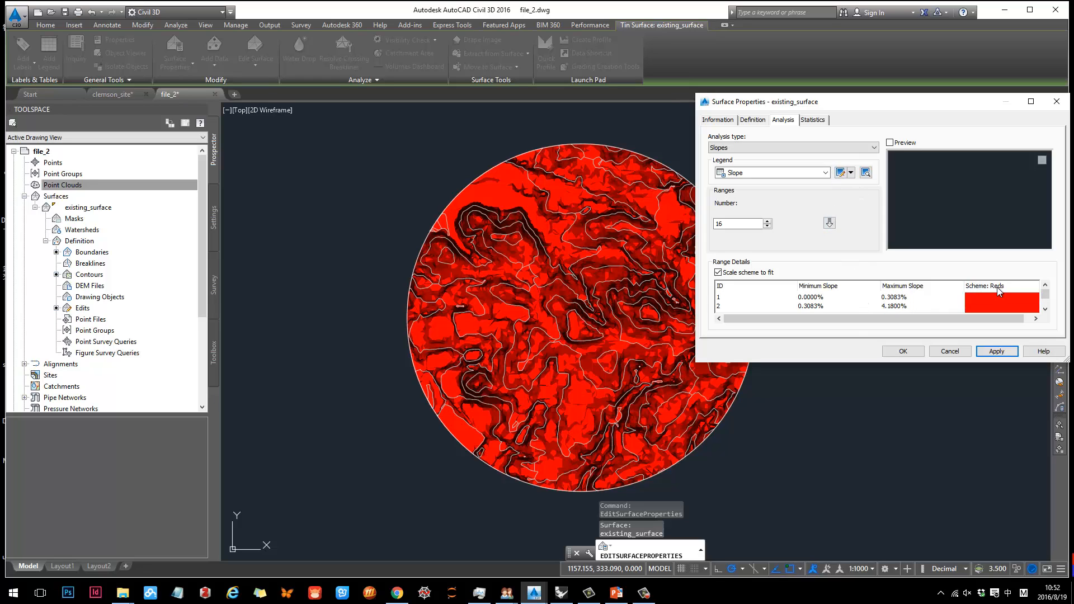
scroll(992, 300, "down", 12)
right_click(992, 302)
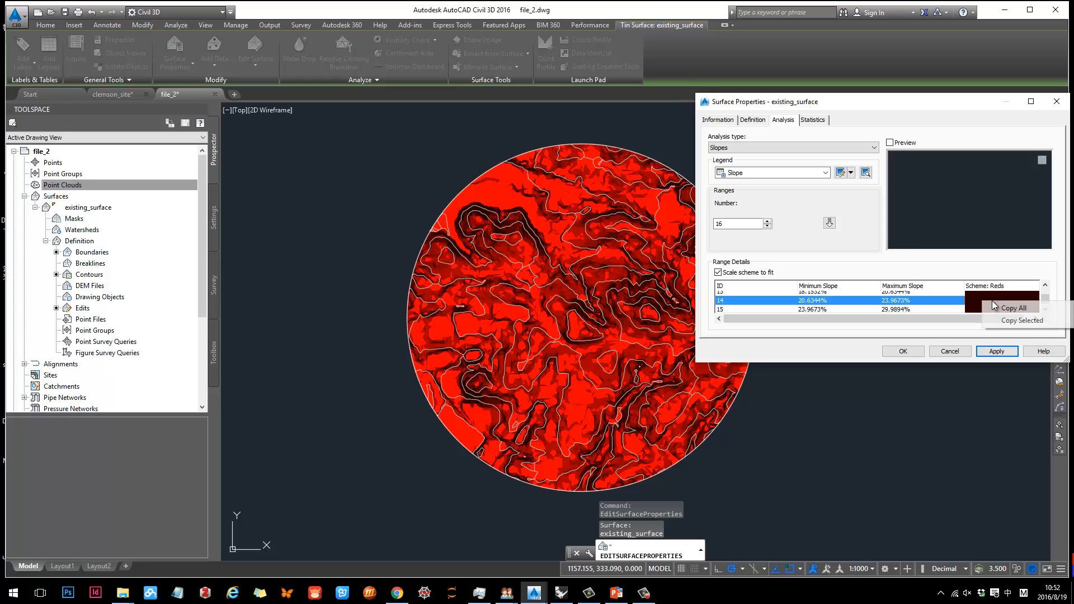
left_click(922, 323)
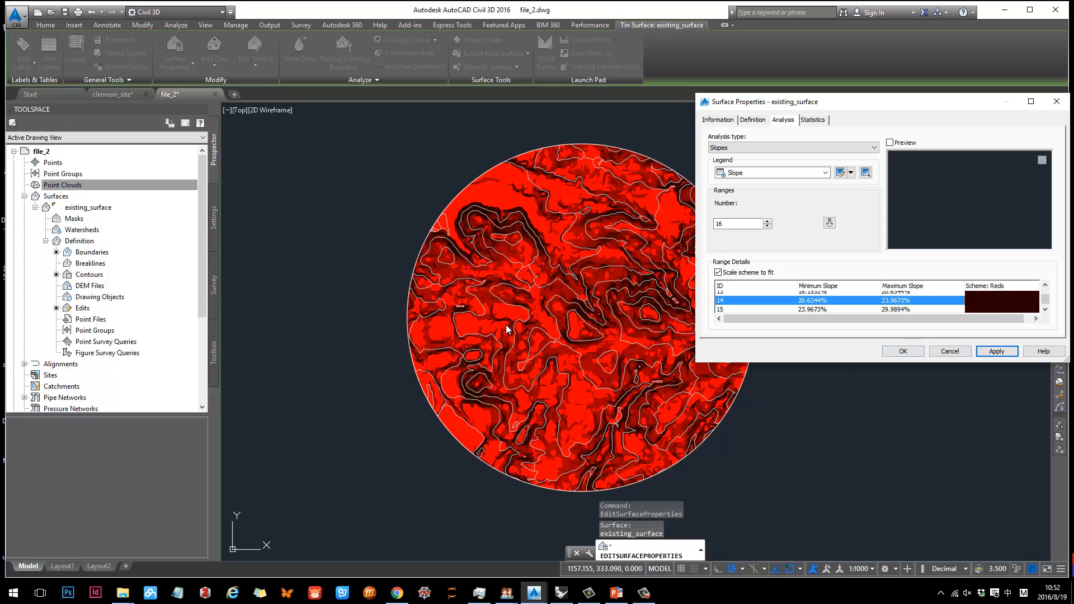
left_click(902, 351)
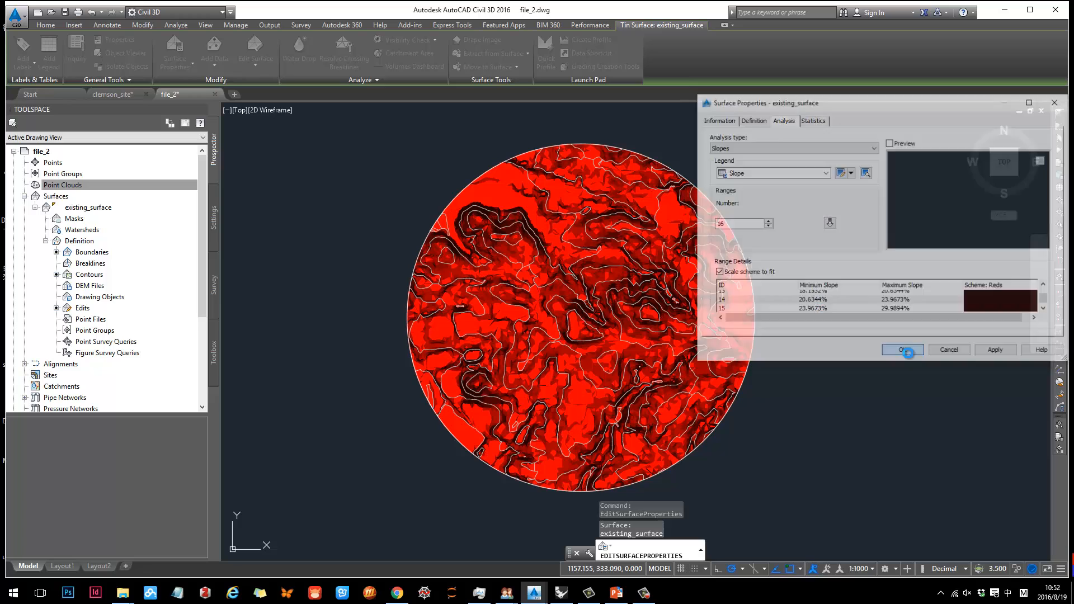
Step: Edit the surface style to use the Rainbow scheme for the Slopes analysis, apply it and accept the style
right_click(616, 237)
left_click(587, 228)
left_click(587, 228)
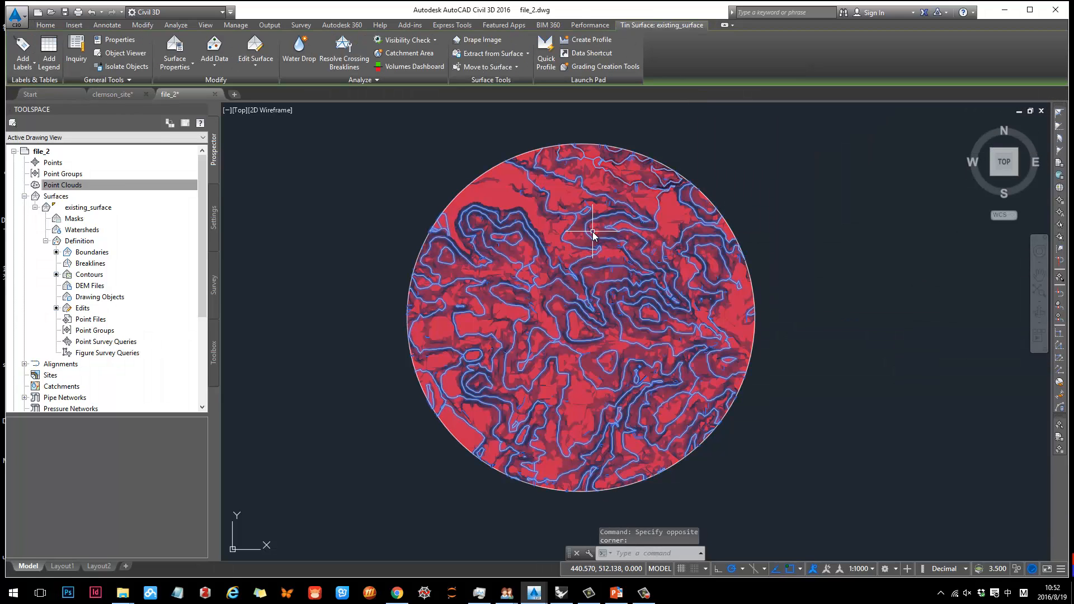
right_click(593, 228)
left_click(683, 371)
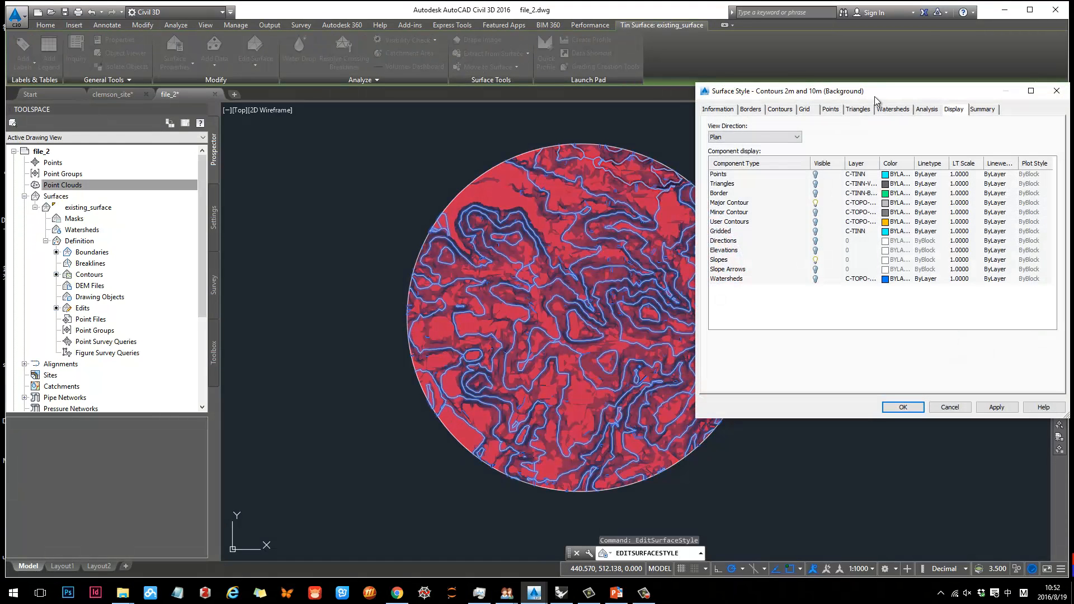
left_click_drag(878, 91, 774, 88)
left_click(821, 101)
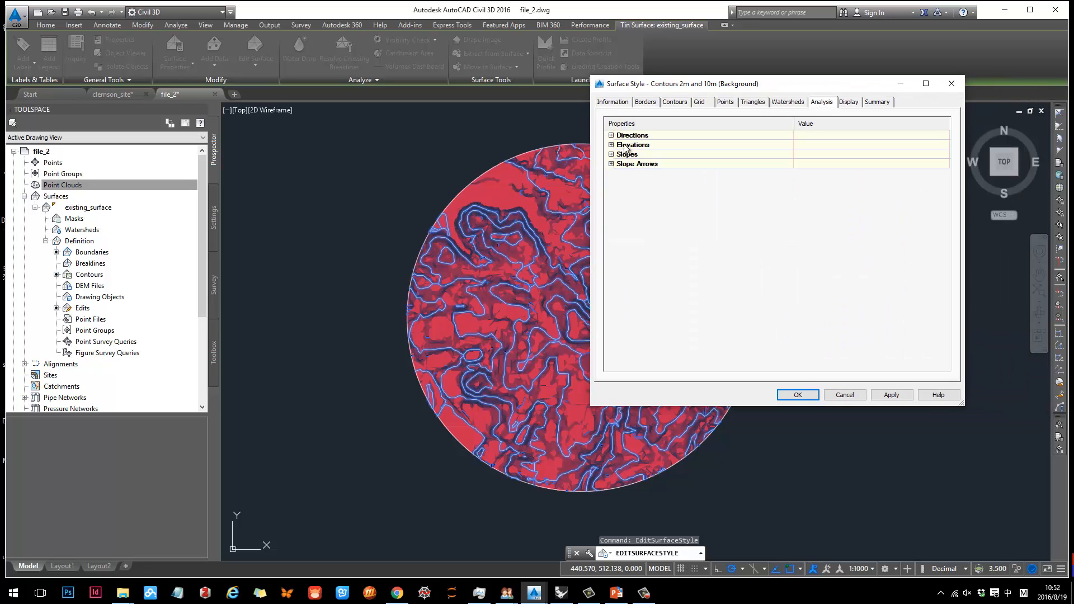
left_click(611, 154)
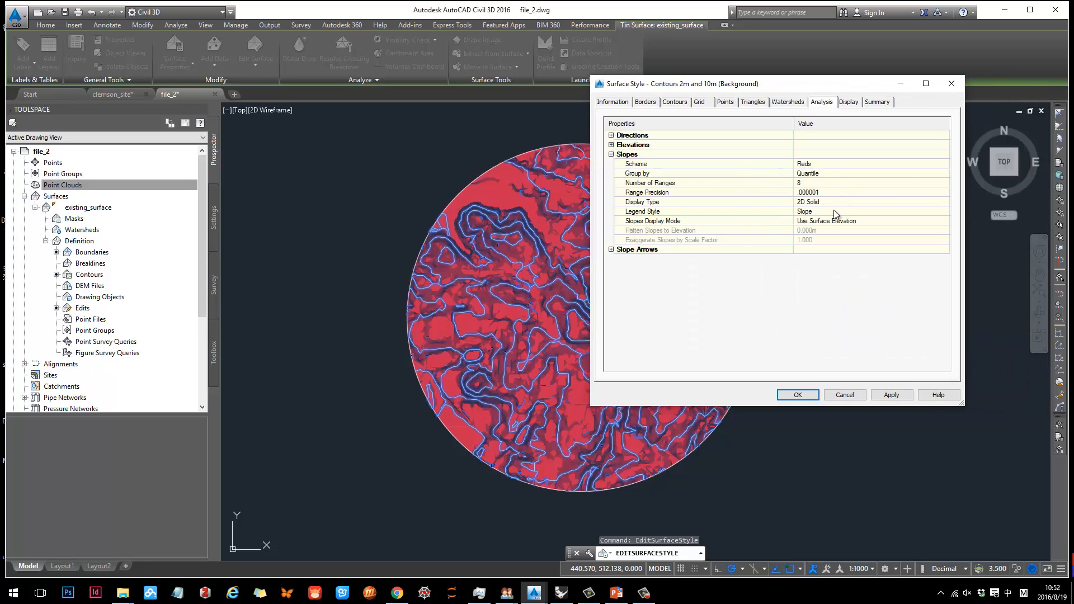
left_click(835, 162)
left_click(838, 163)
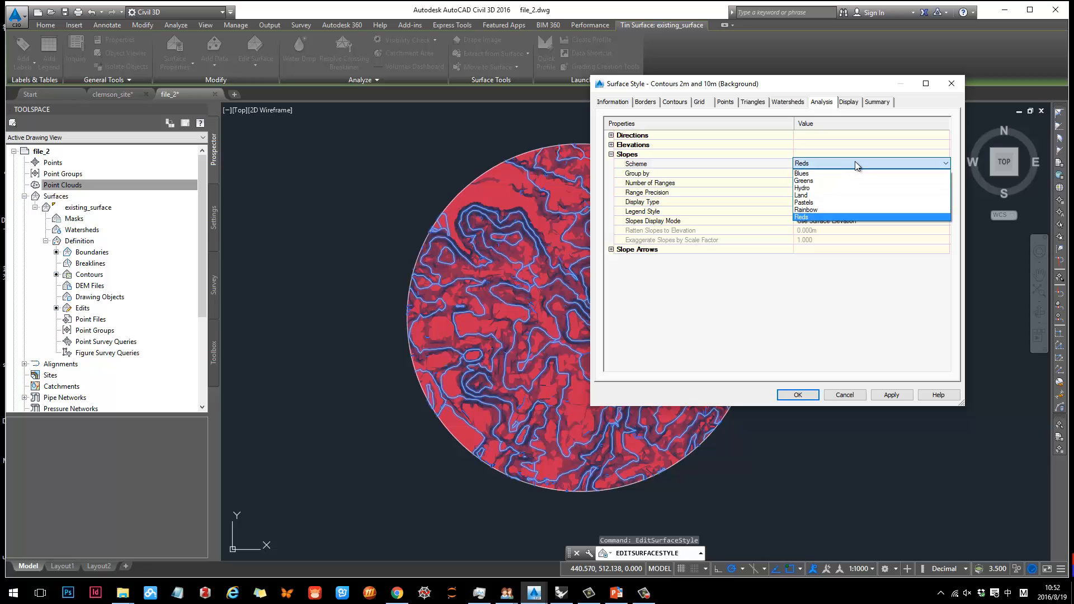
left_click(836, 208)
left_click(891, 394)
left_click(797, 395)
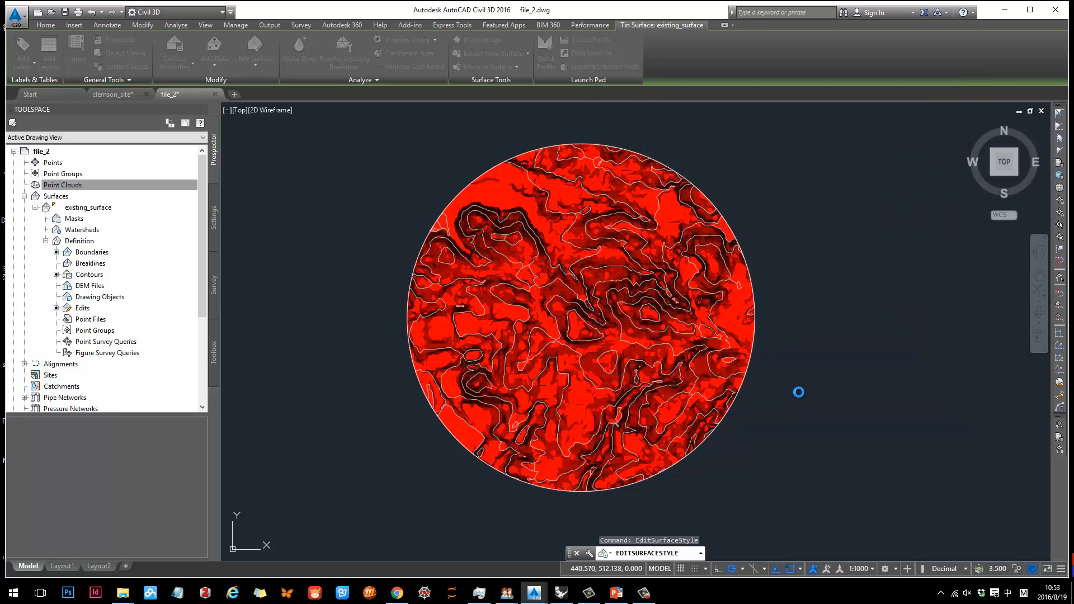
Step: In the properties of existing_surface, run the Slopes analysis with 16 ranges, check the range colors, apply it and accept
left_click(658, 240)
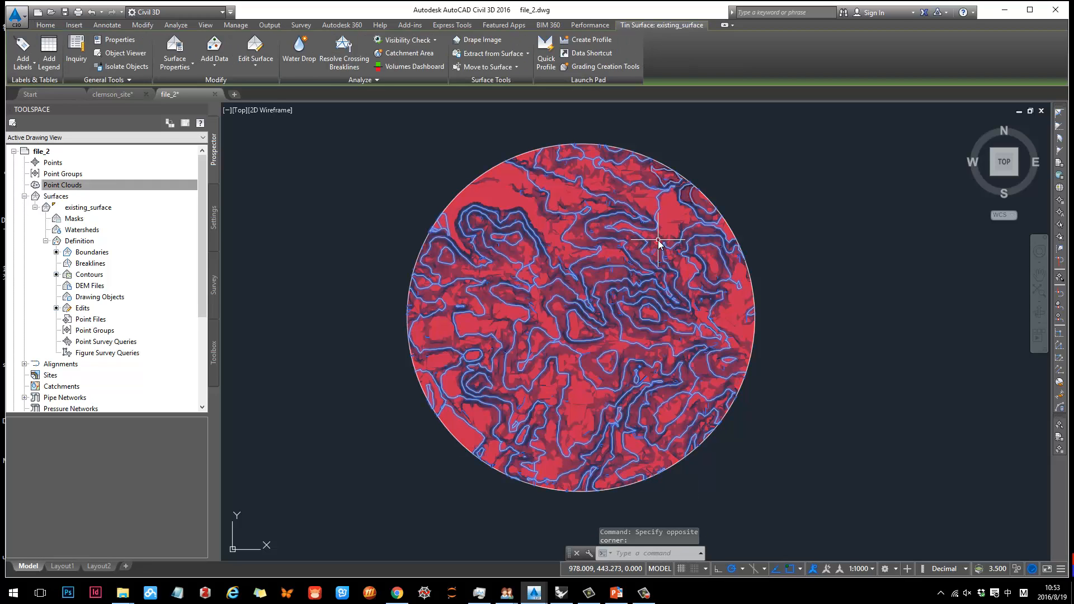
right_click(658, 240)
left_click(706, 368)
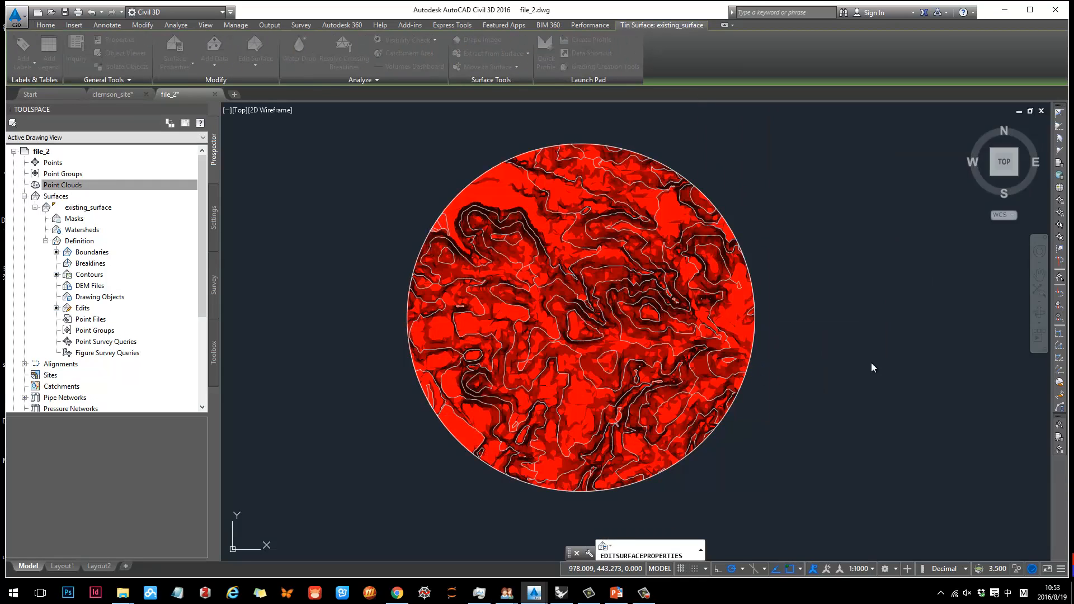
left_click(797, 147)
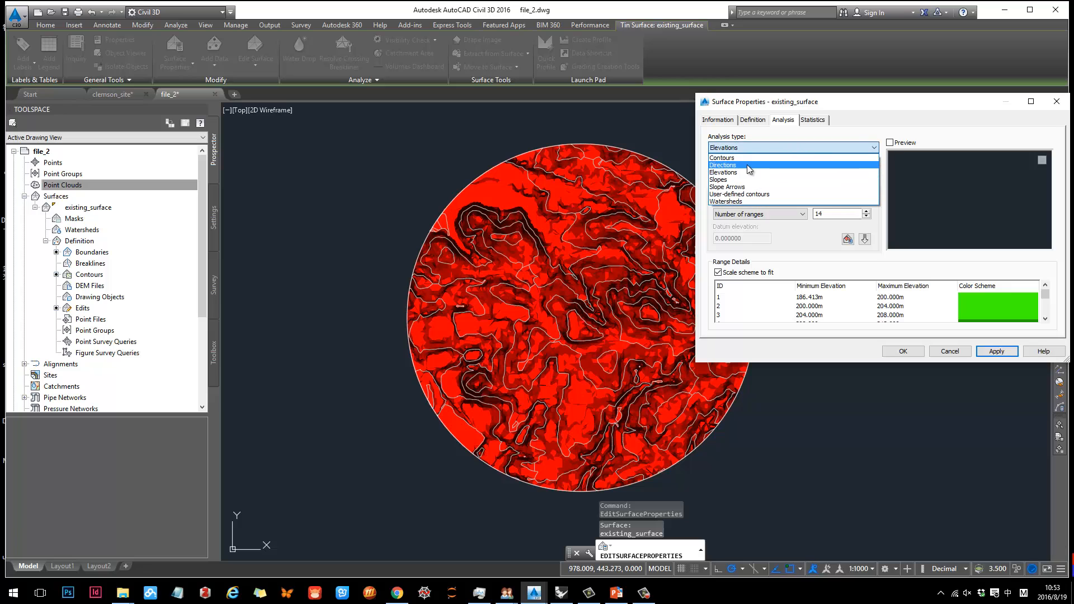
left_click(727, 180)
left_click(829, 223)
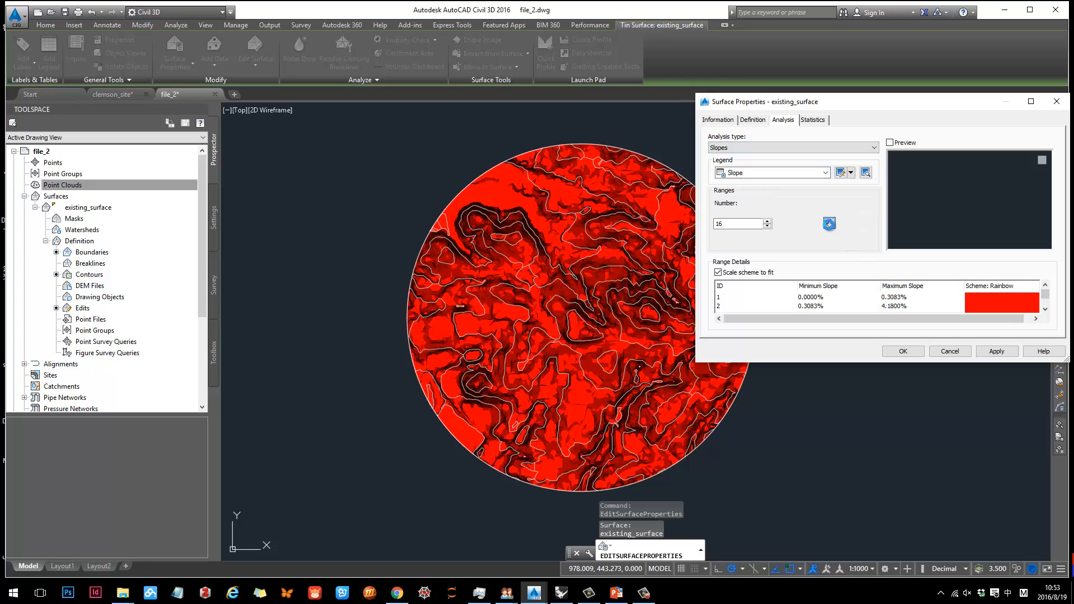
left_click_drag(1044, 293, 1045, 305)
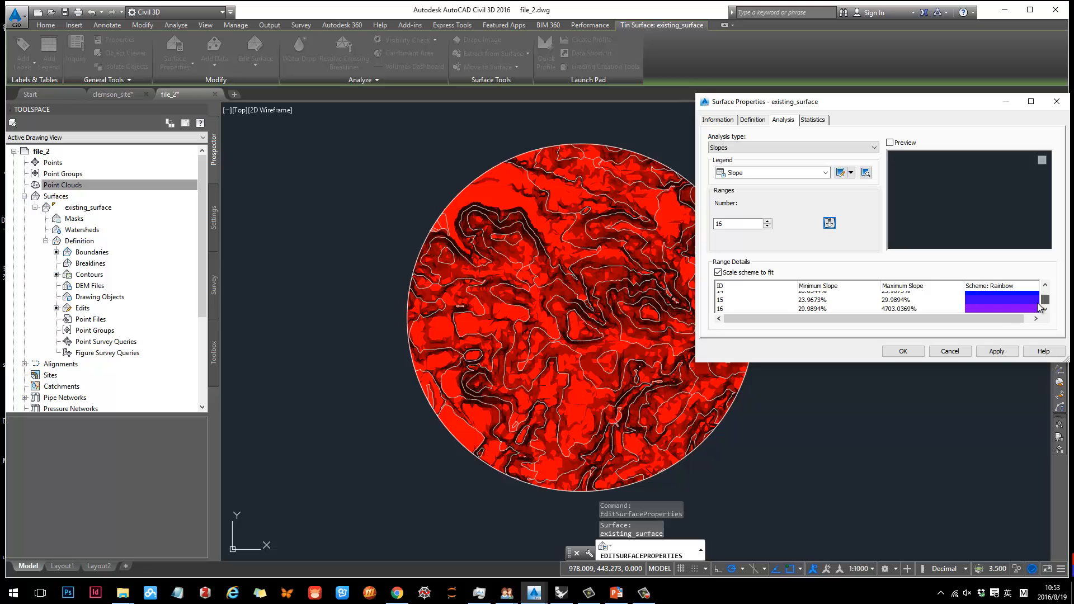
left_click(997, 351)
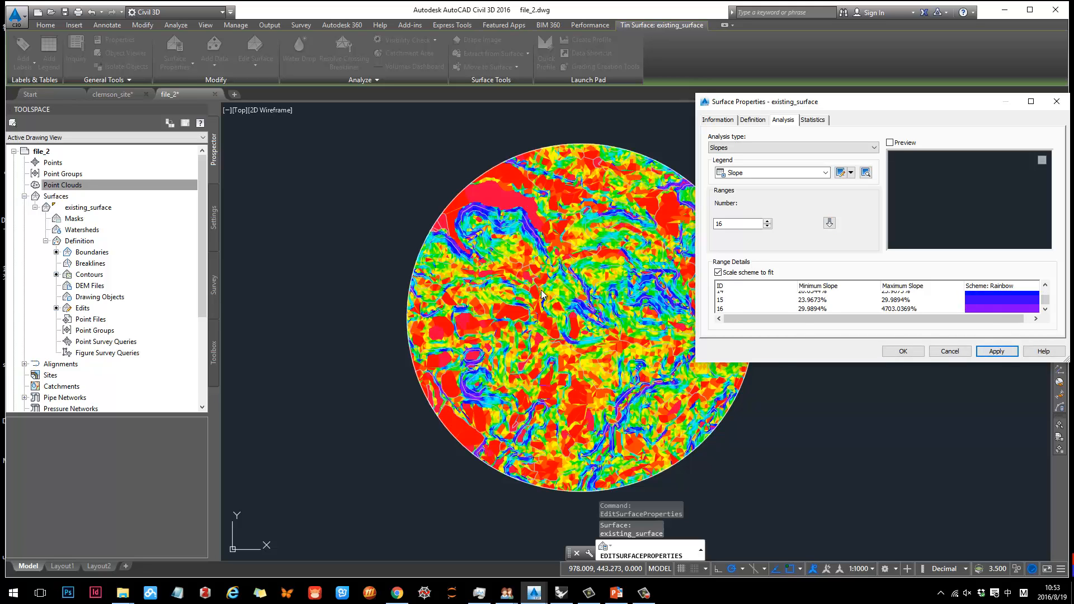
left_click(902, 351)
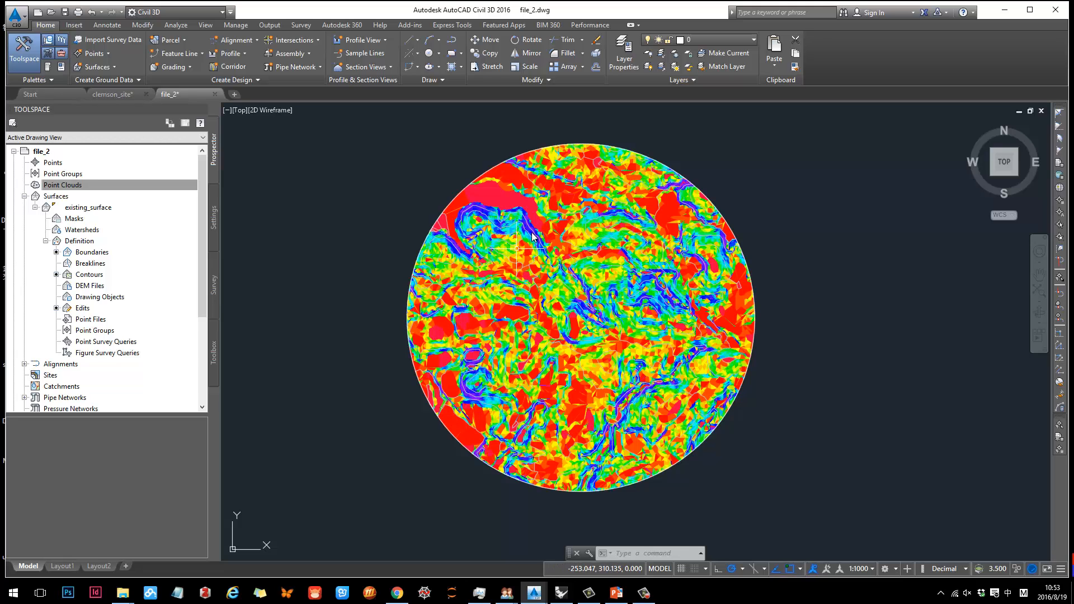
left_click(604, 254)
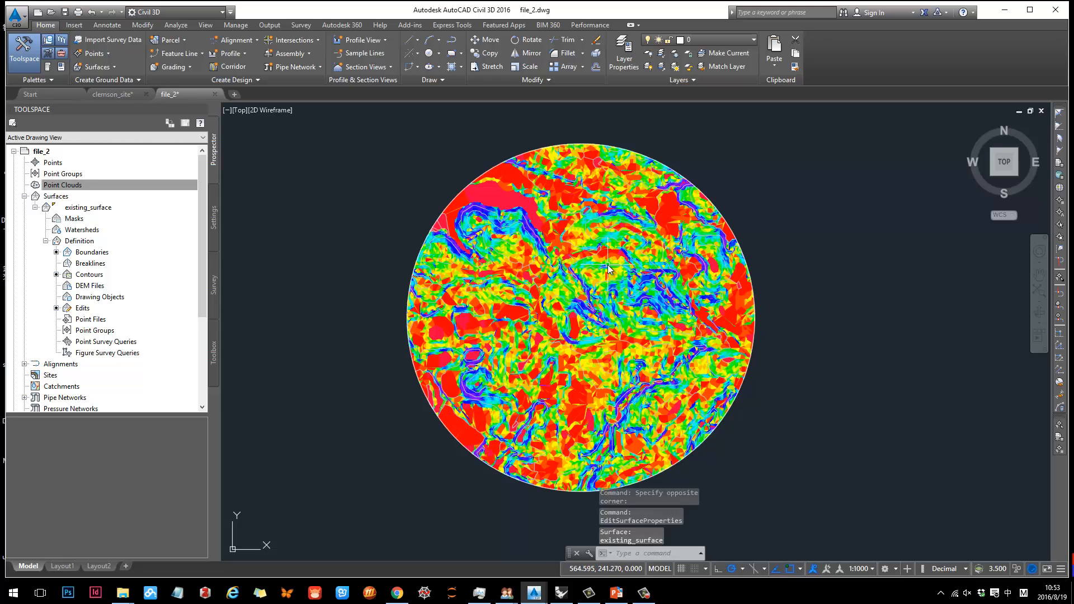
left_click(608, 267)
right_click(609, 268)
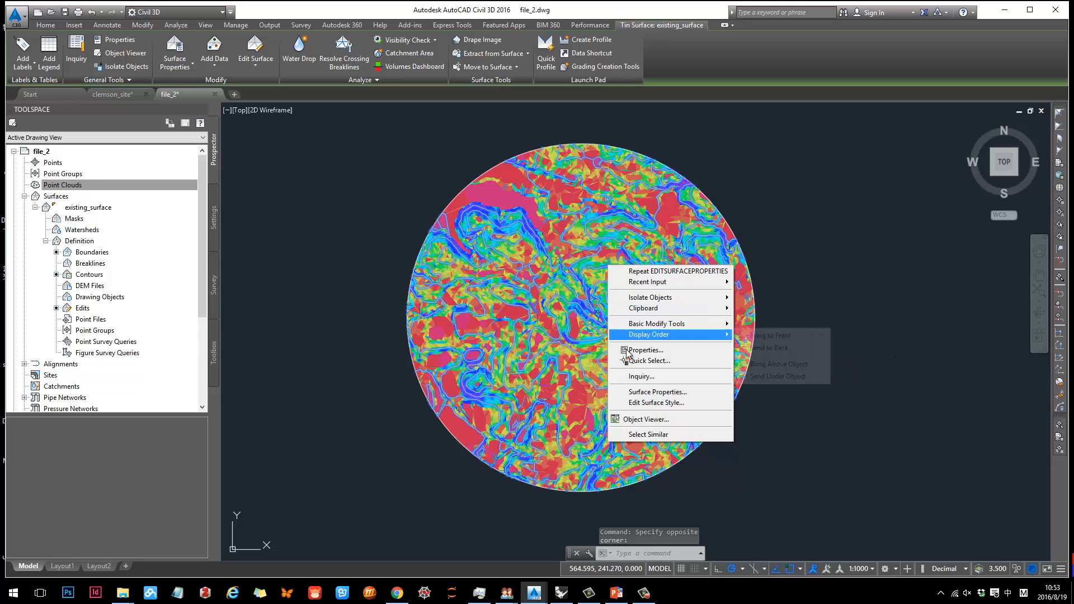
left_click(648, 392)
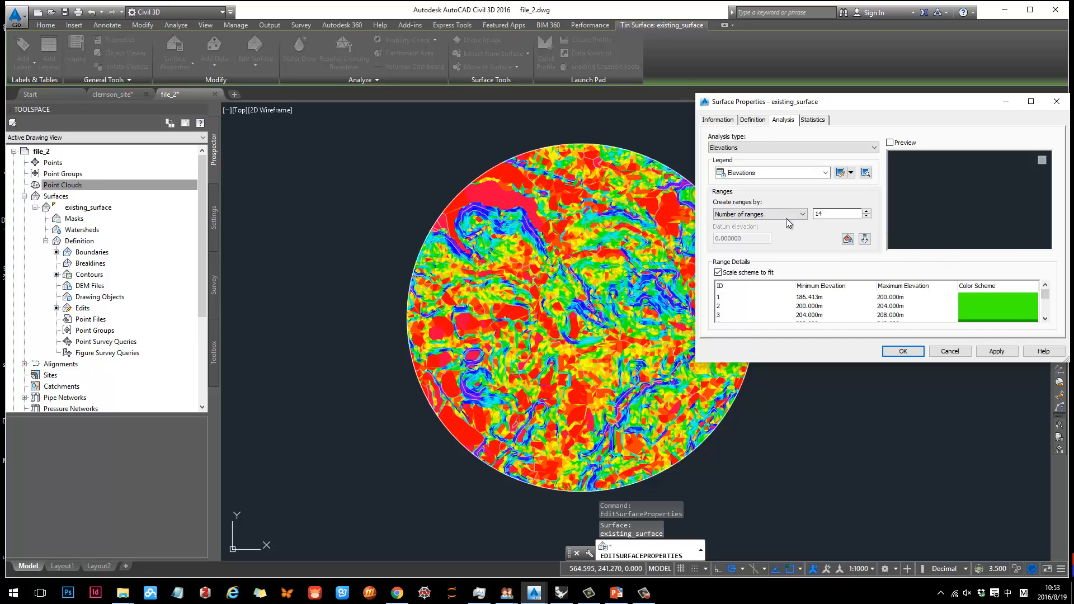
left_click(951, 352)
Step: Edit the surface style to hide the Slopes component and show Slope Arrows, then apply, accept and clear the selection
right_click(602, 242)
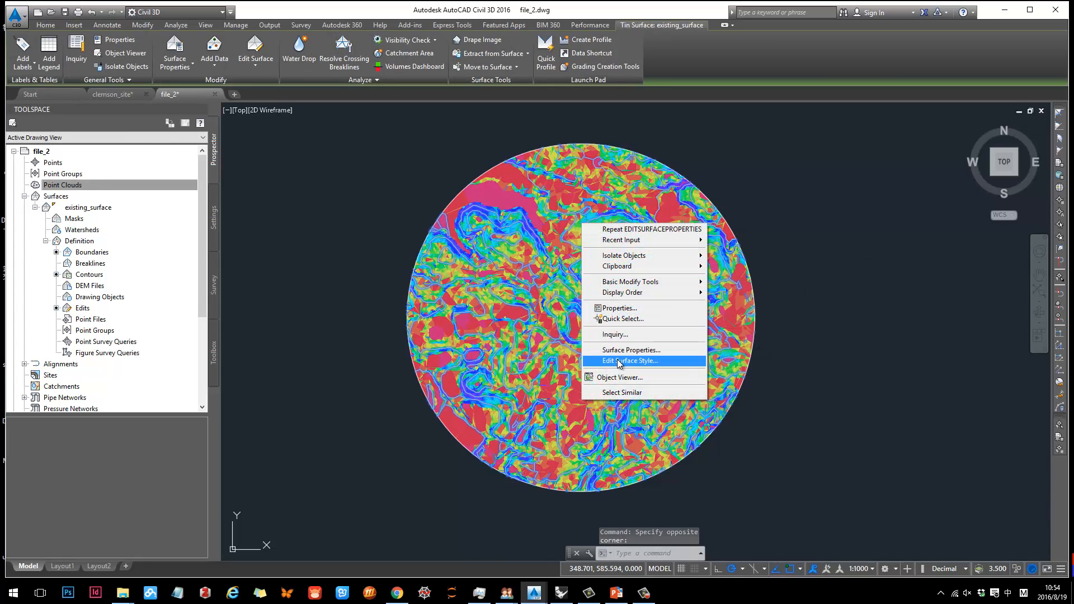
left_click(621, 361)
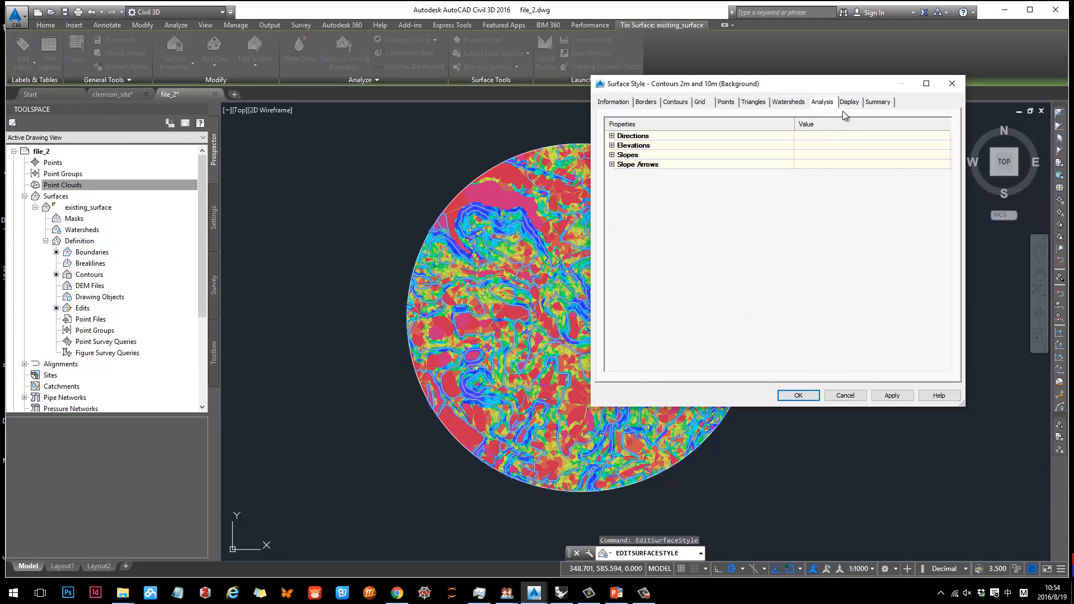
left_click(849, 104)
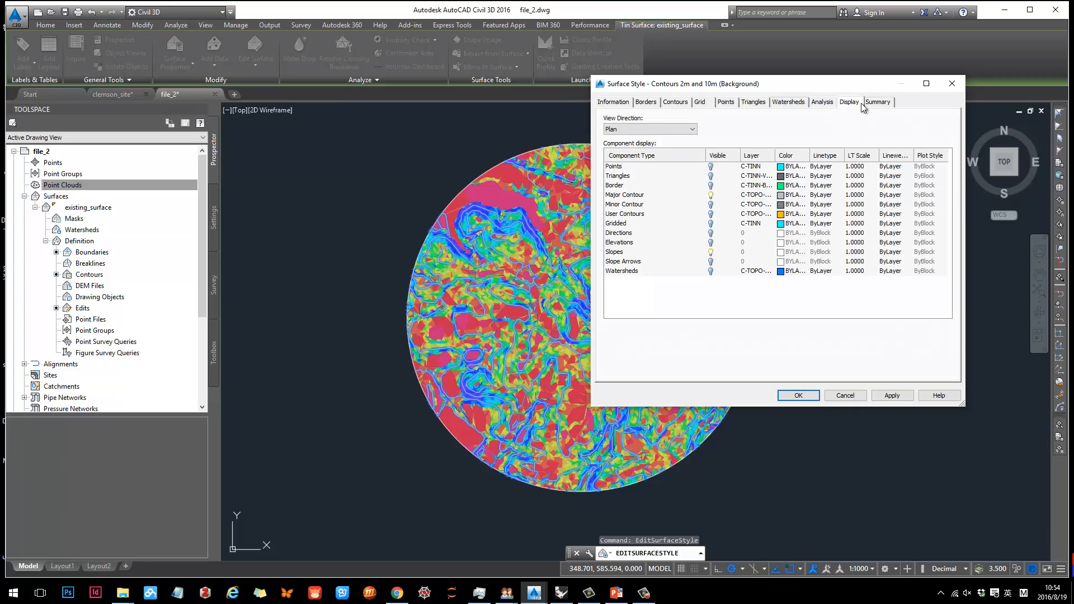
left_click(711, 251)
left_click(711, 262)
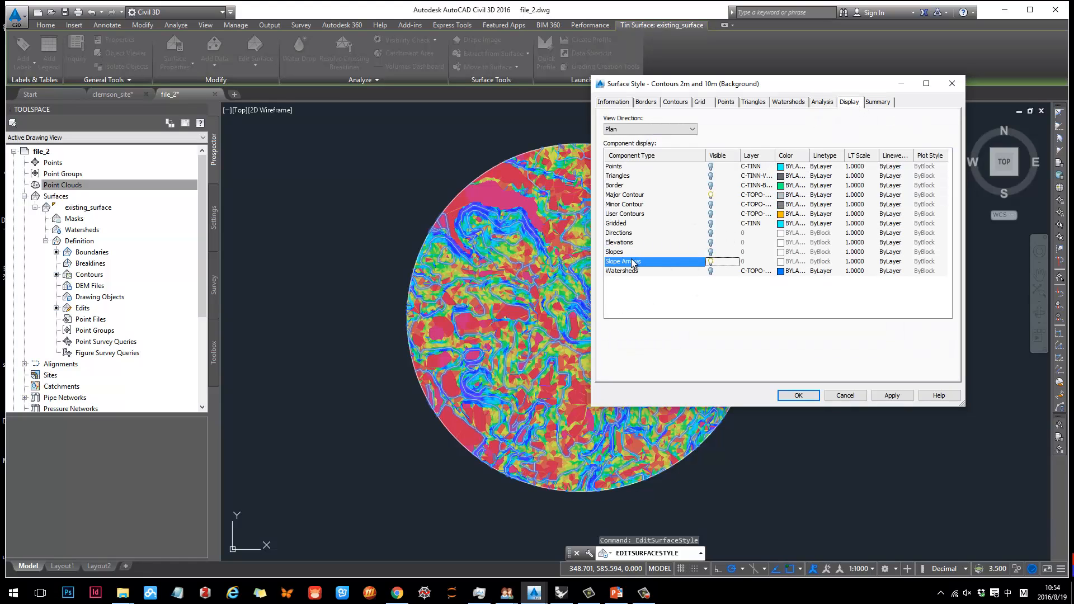
left_click(889, 394)
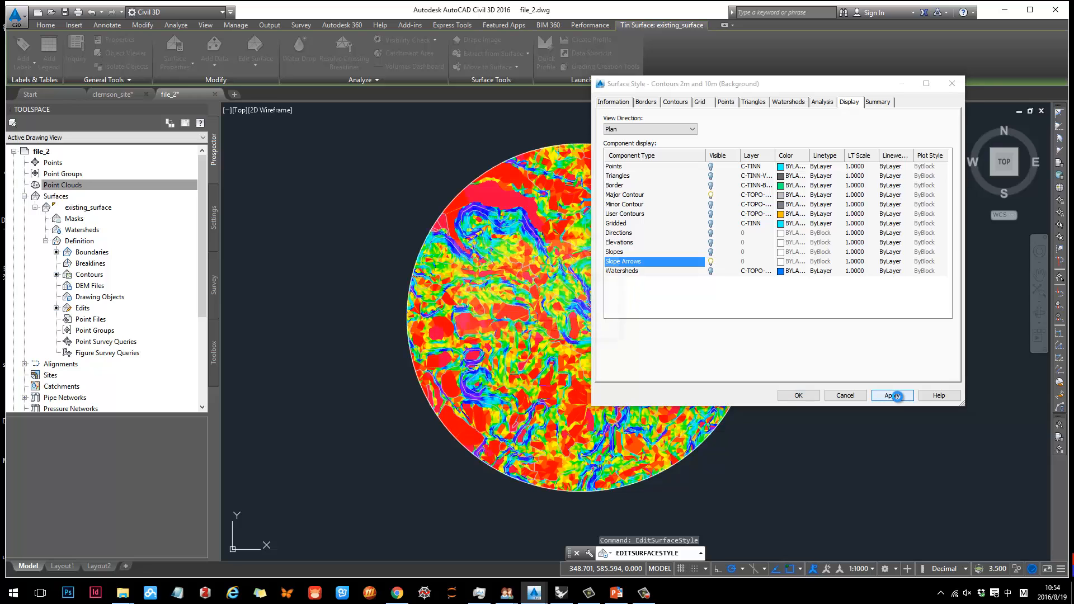
left_click(798, 396)
left_click(657, 356)
key("Escape")
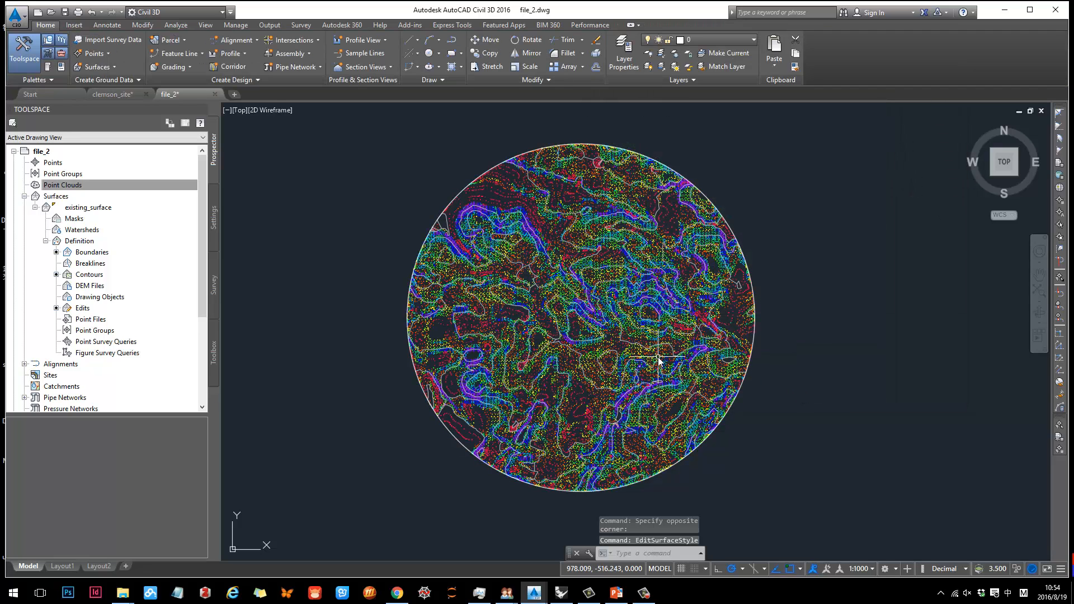
Step: Examine the direction and coloring of the slope arrows across the lower part of the terrain surface
scroll(615, 364, "up", 8)
scroll(622, 367, "up", 3)
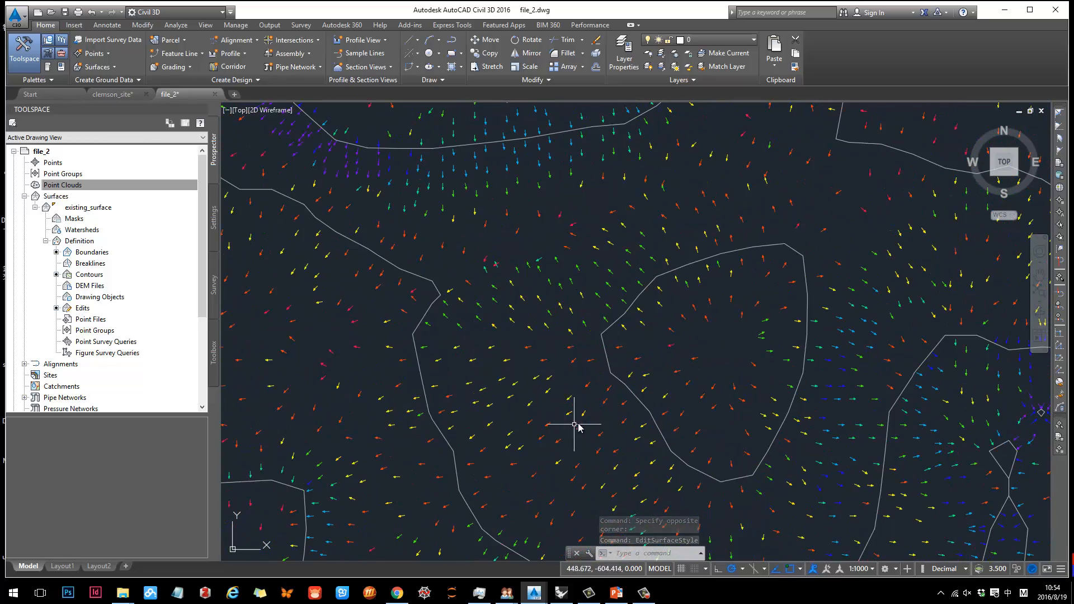
middle_click_drag(576, 426, 599, 216)
middle_click_drag(716, 342, 566, 259)
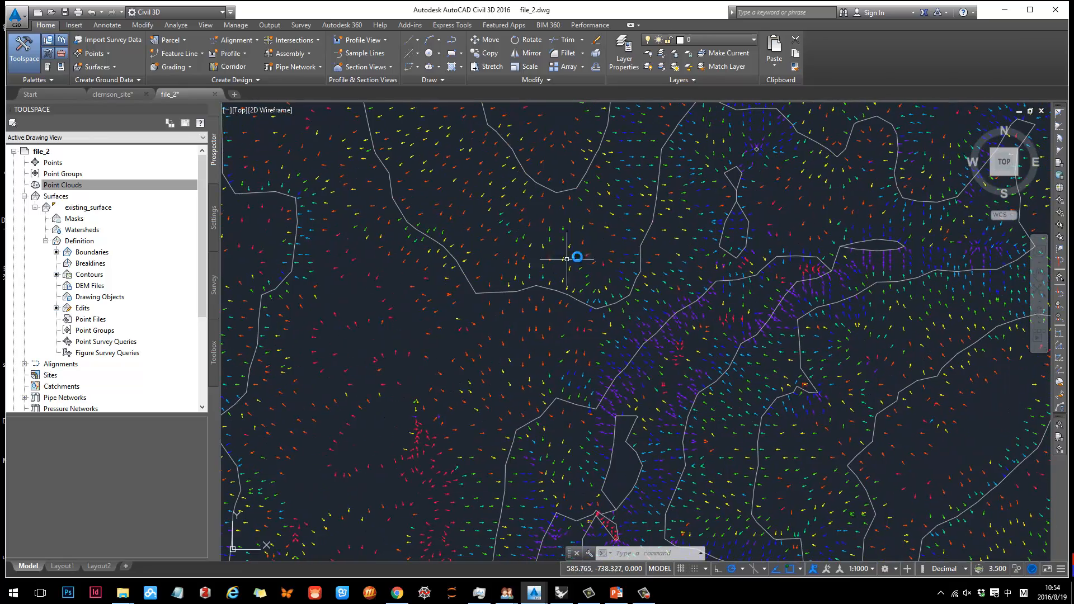
middle_click_drag(666, 377, 559, 261)
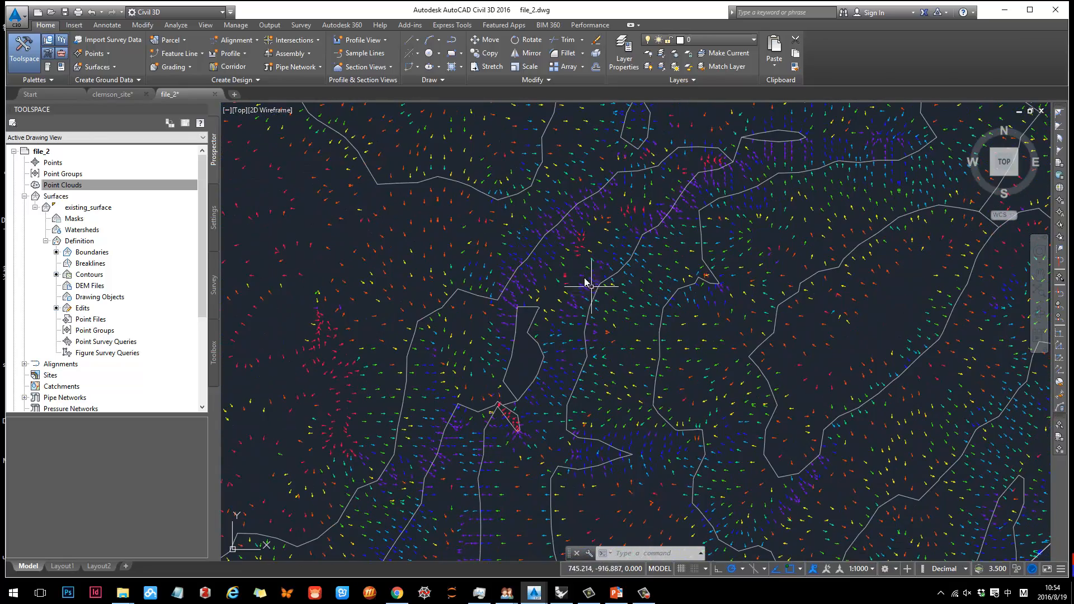
scroll(592, 297, "down", 2)
middle_click_drag(599, 292, 602, 325)
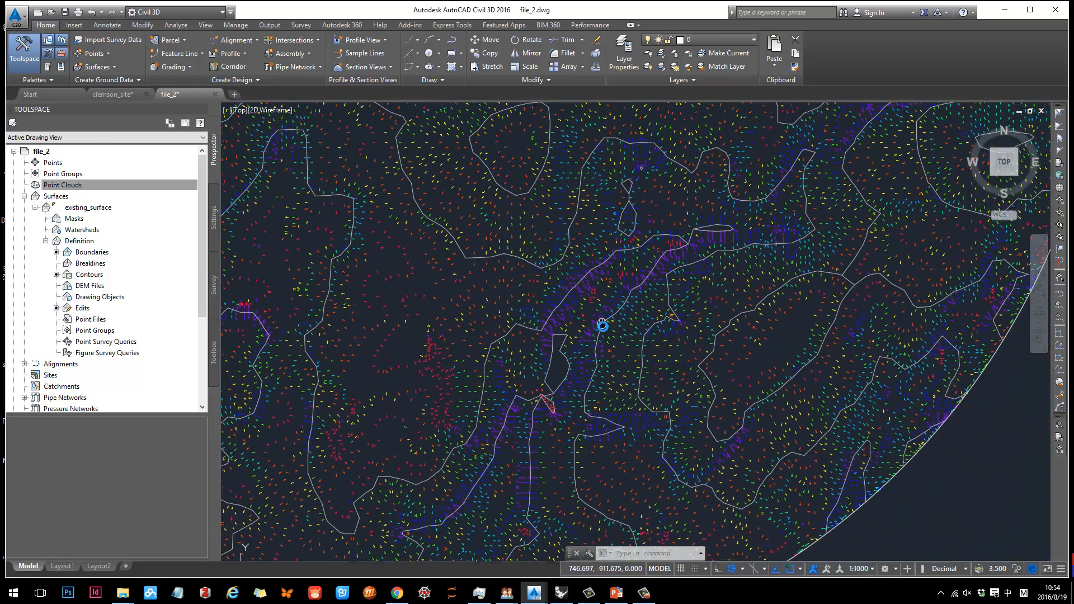
scroll(566, 297, "up", 2)
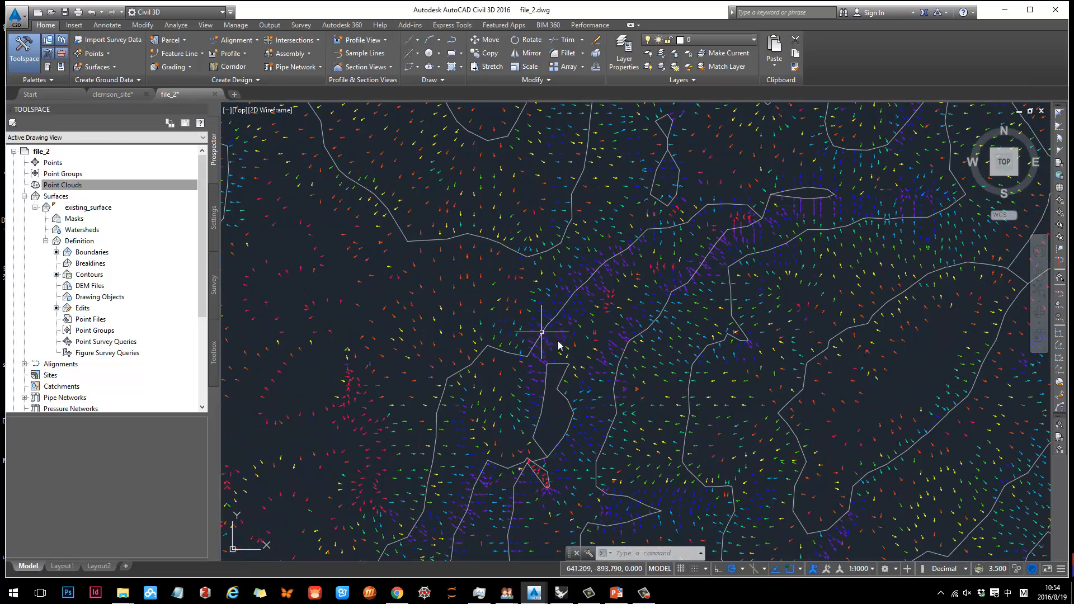
scroll(559, 344, "down", 4)
scroll(604, 319, "up", 2)
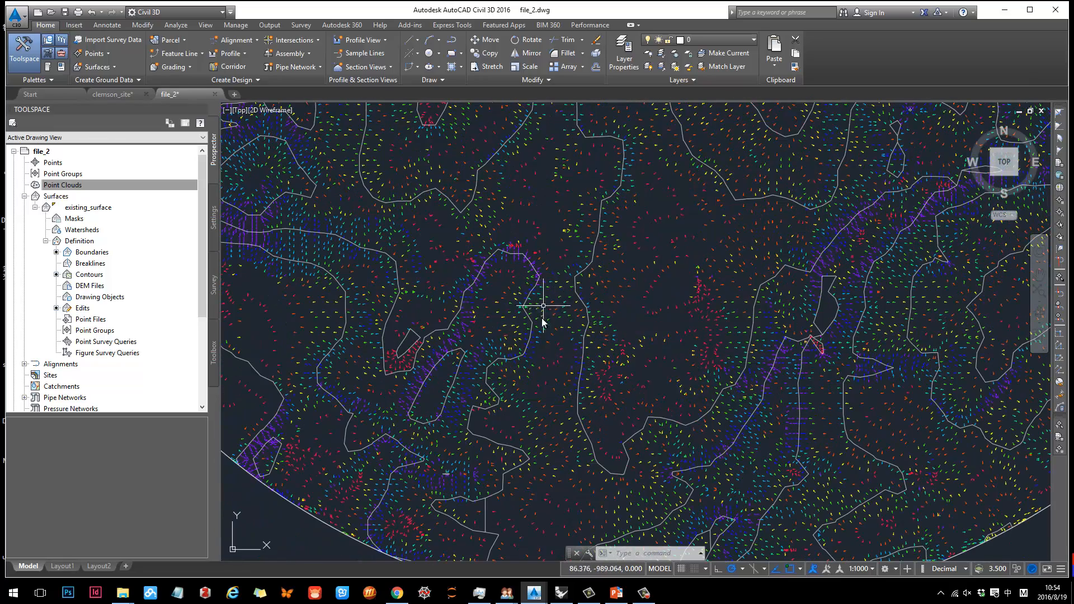
scroll(543, 321, "down", 2)
scroll(594, 335, "down", 2)
scroll(655, 253, "up", 2)
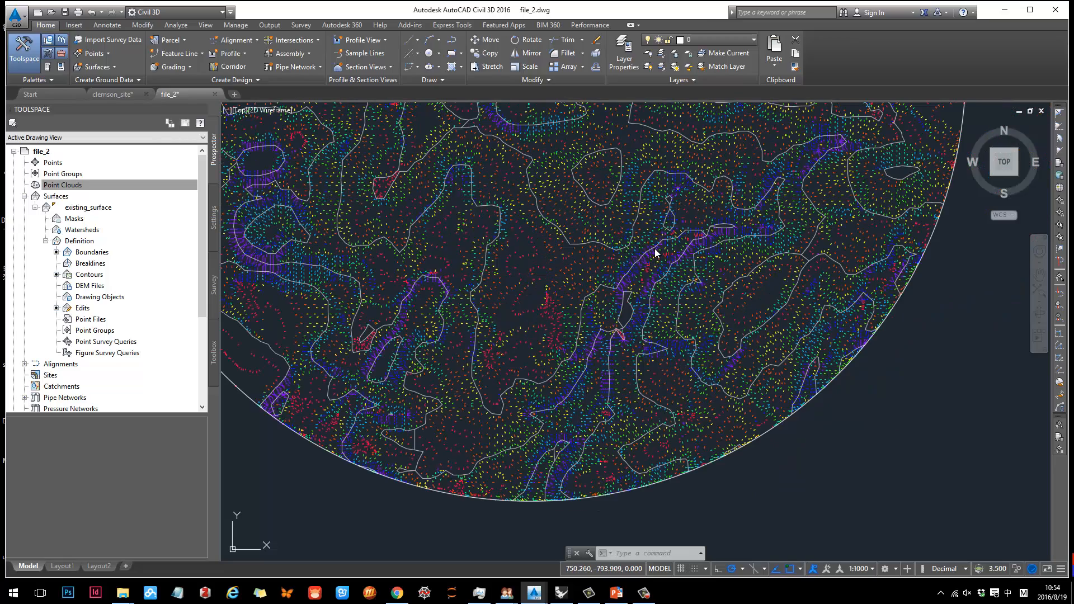
Step: Edit the surface style to show the Triangles component along with the slope arrows, then apply and accept the style
left_click(655, 253)
right_click(656, 251)
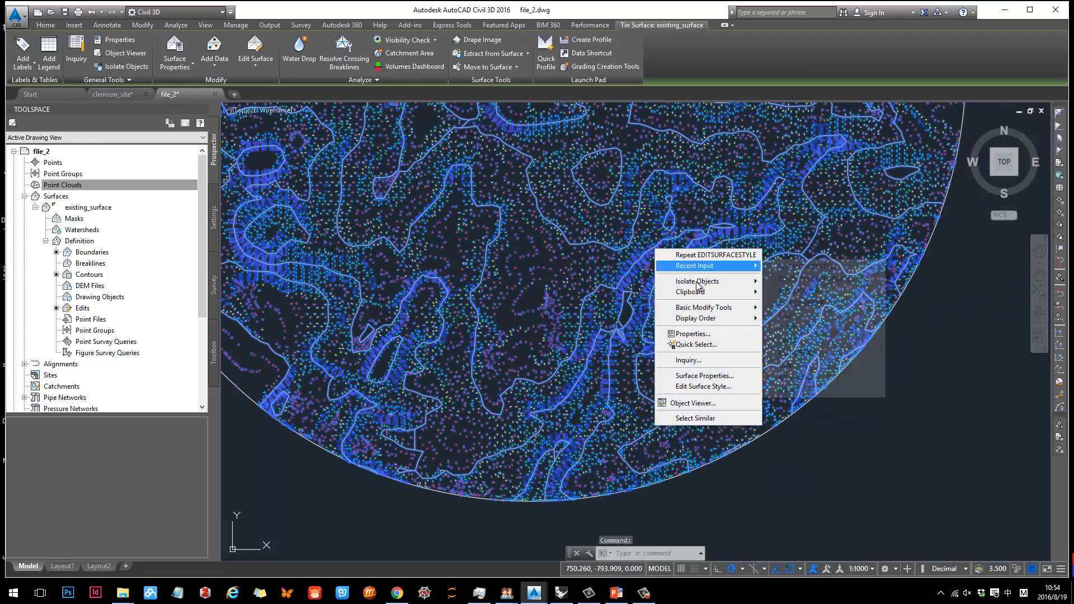
left_click(718, 386)
left_click(710, 178)
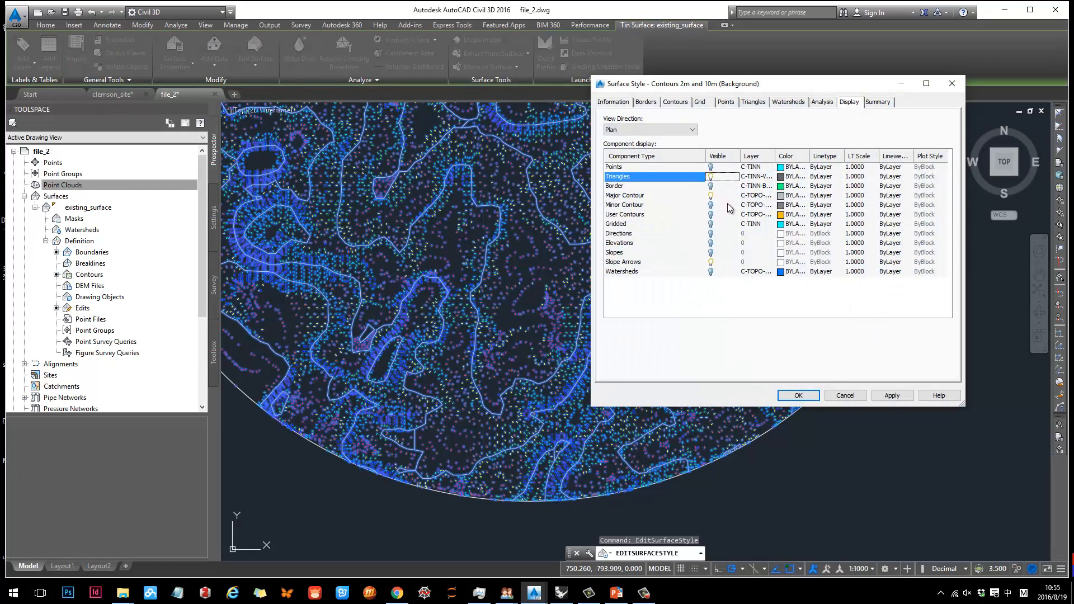
left_click(891, 395)
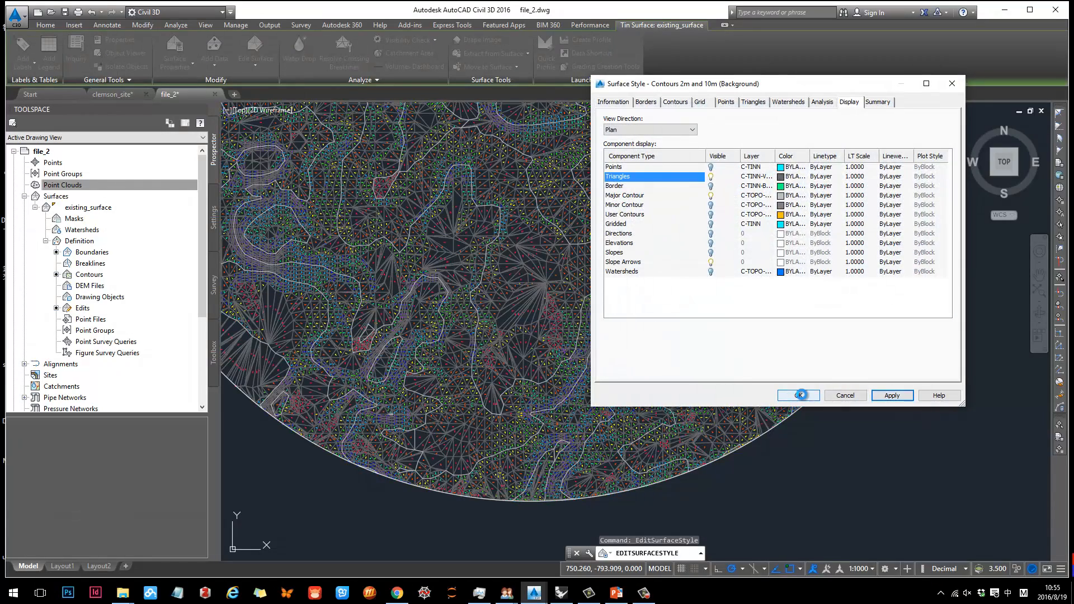
left_click(798, 395)
Step: Examine how the slope arrows sit within the triangles across the fan-shaped area and the steep valley of the terrain
scroll(460, 253, "up", 5)
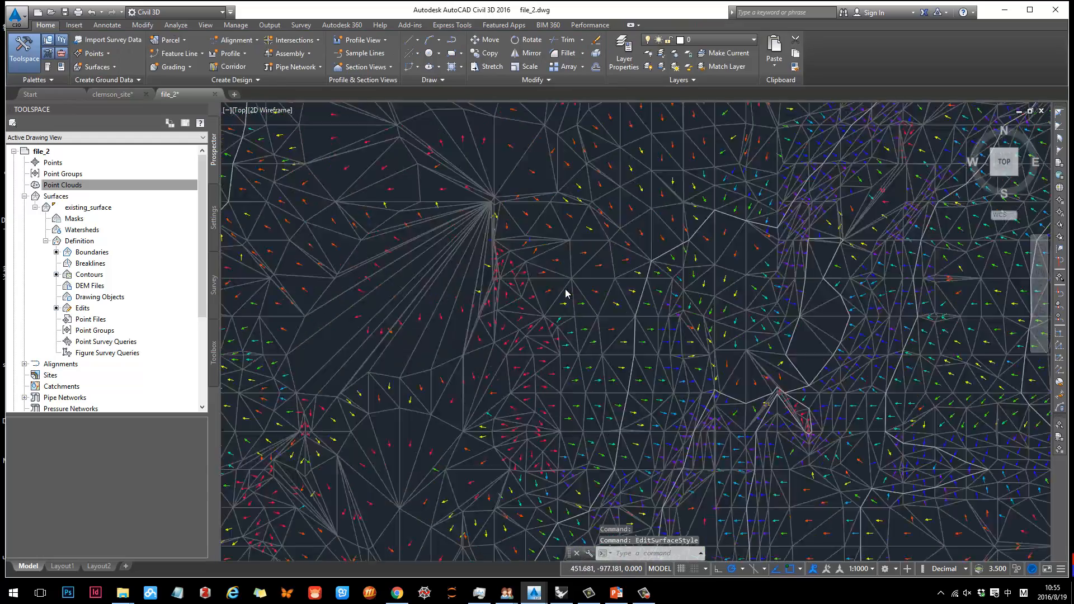
scroll(494, 245, "up", 2)
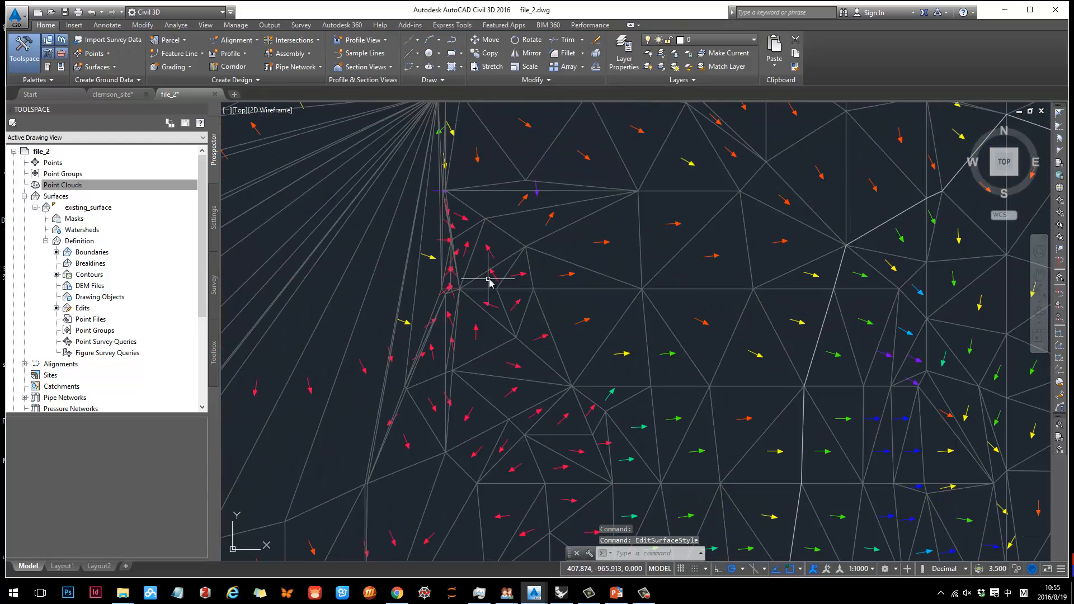
scroll(607, 343, "down", 6)
middle_click_drag(607, 342, 839, 349)
scroll(740, 345, "up", 4)
middle_click_drag(741, 345, 642, 252)
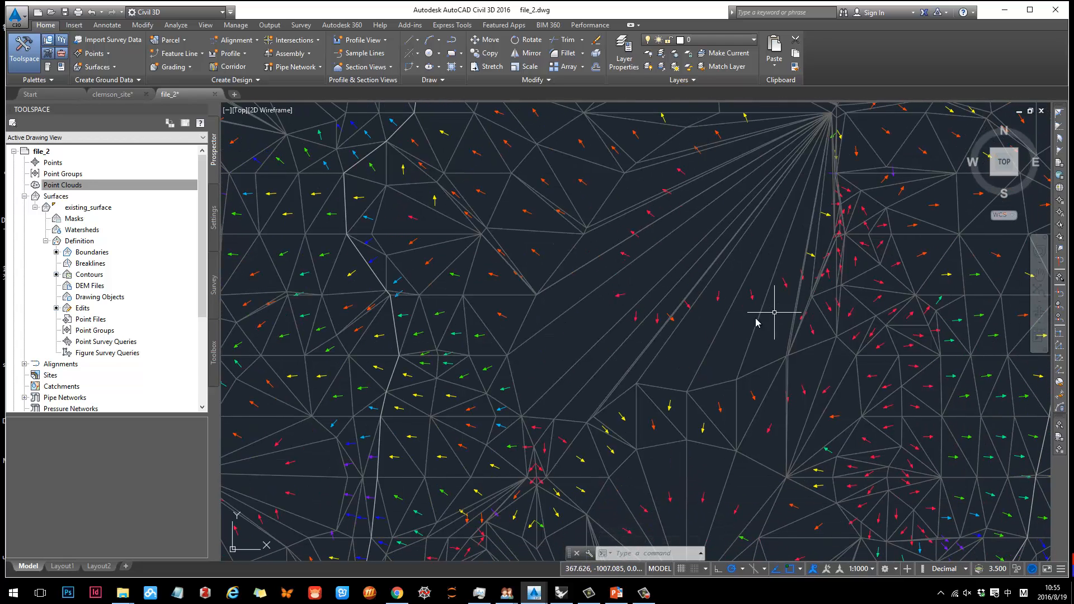
scroll(602, 275, "down", 3)
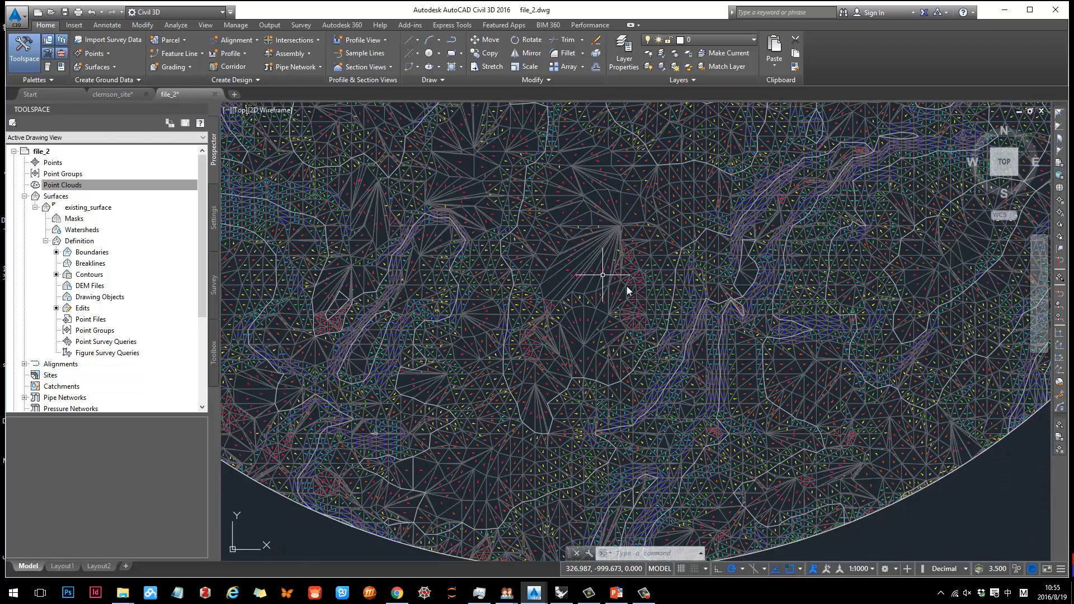
middle_click_drag(669, 302, 643, 283)
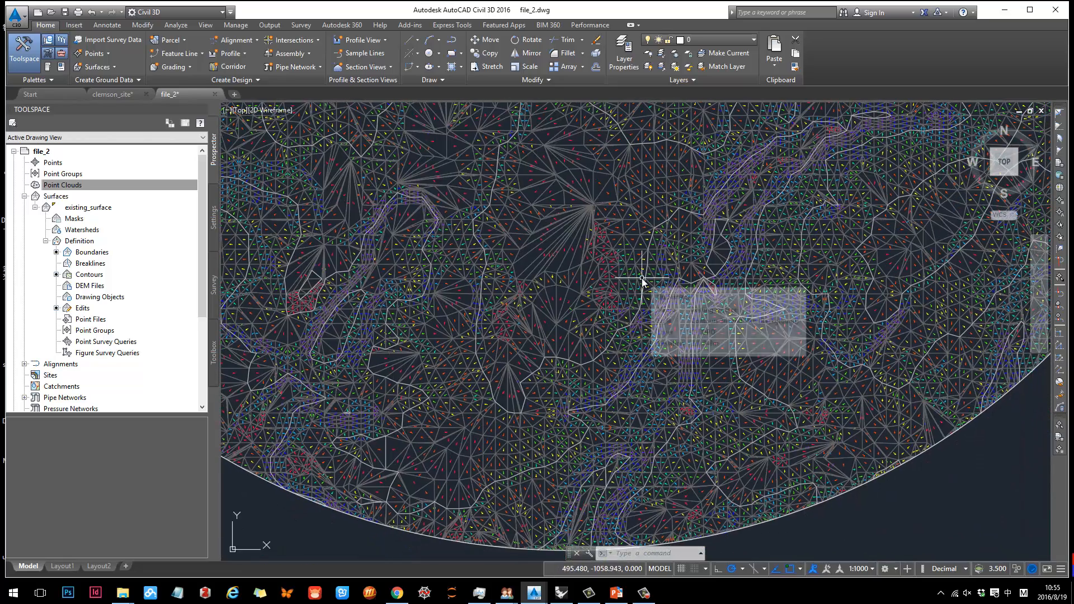
scroll(554, 235, "up", 4)
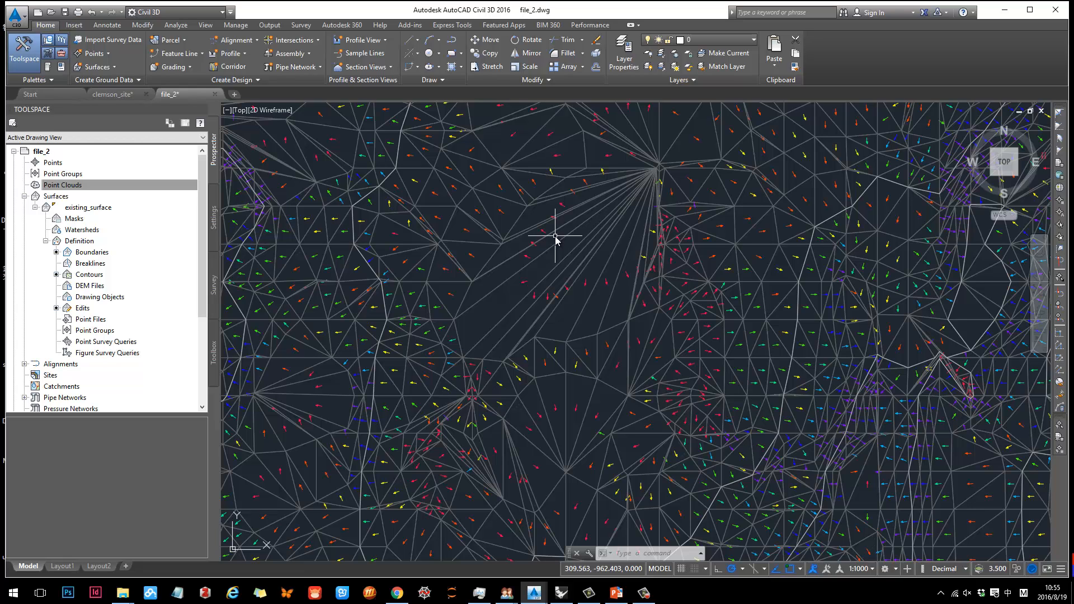
mouse_move(805, 341)
middle_mouse_down()
mouse_move(805, 364)
mouse_move(562, 474)
middle_mouse_up()
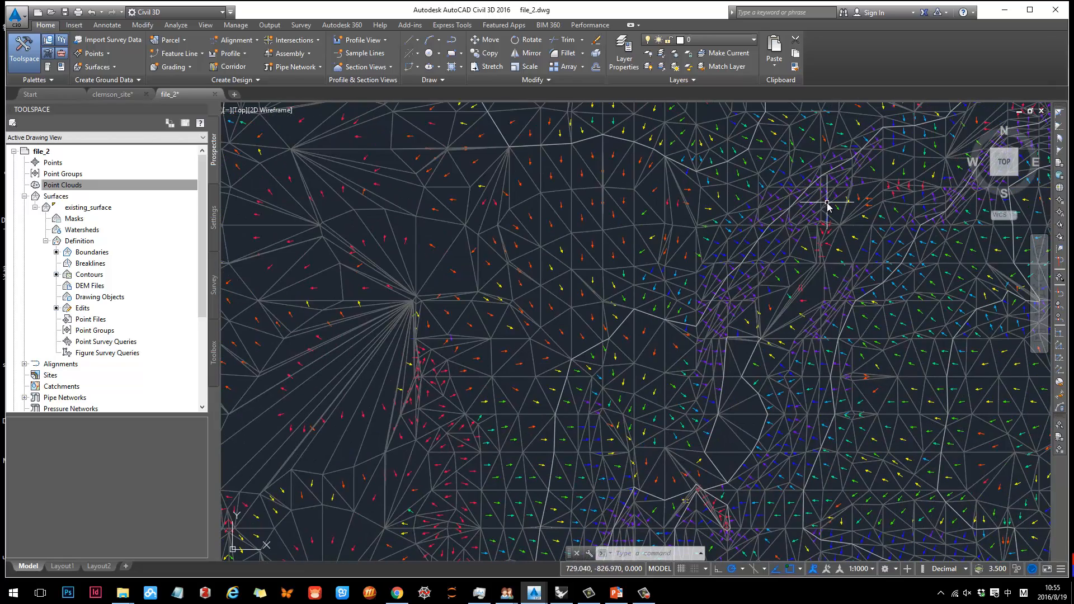
scroll(785, 199, "down", 3)
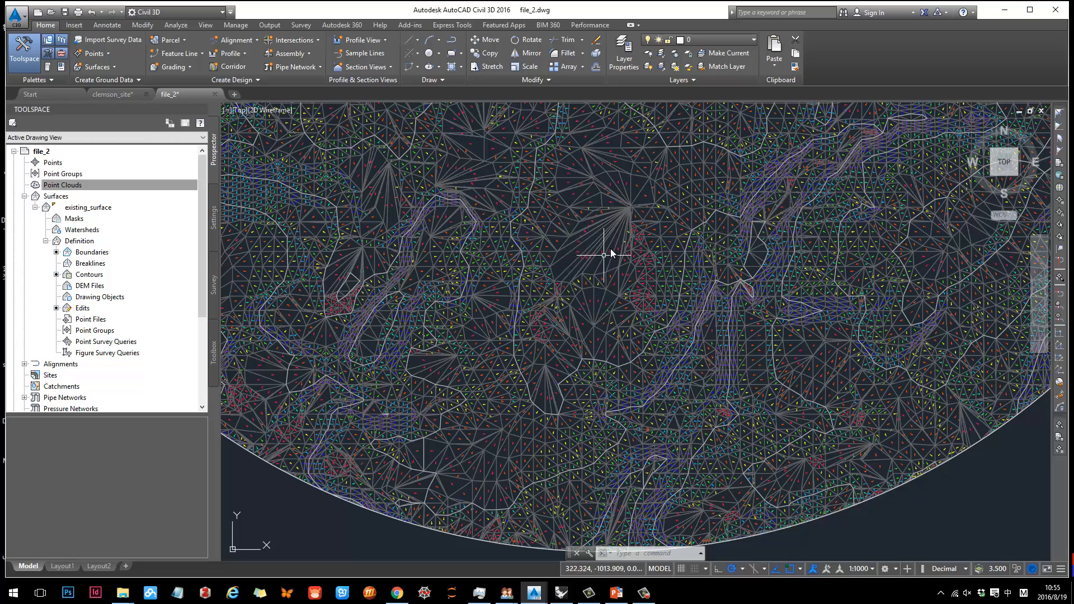
scroll(600, 252, "down", 2)
middle_click_drag(632, 275, 595, 255)
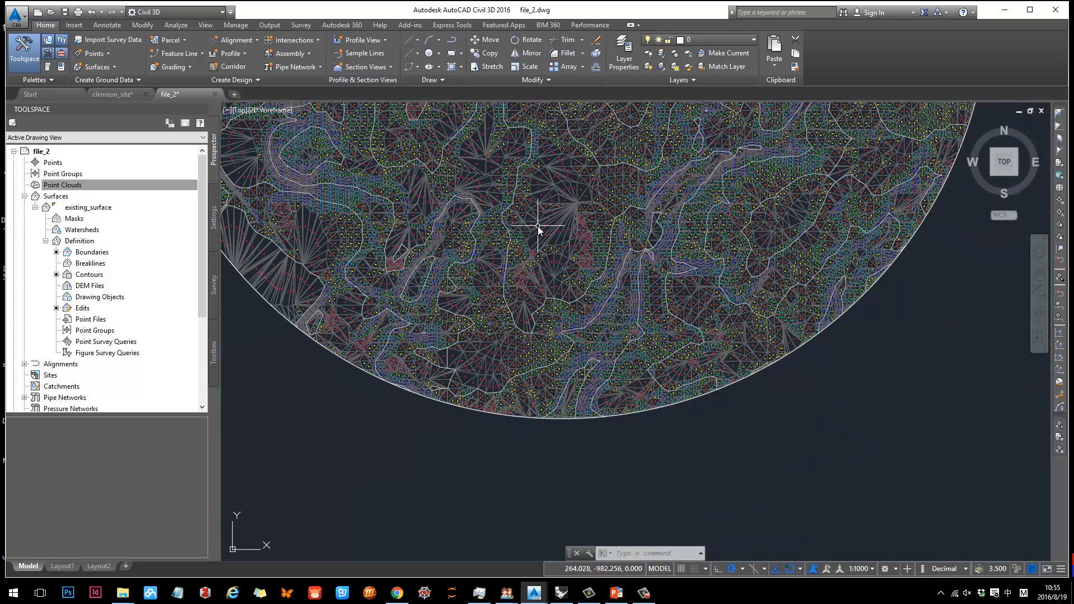
Step: Capture the fan-shaped triangle area, mark it with a red line and a yellow arrow, and discard the capture
scroll(536, 217, "up", 6)
key("ctrl+alt+a")
left_click_drag(465, 154, 736, 420)
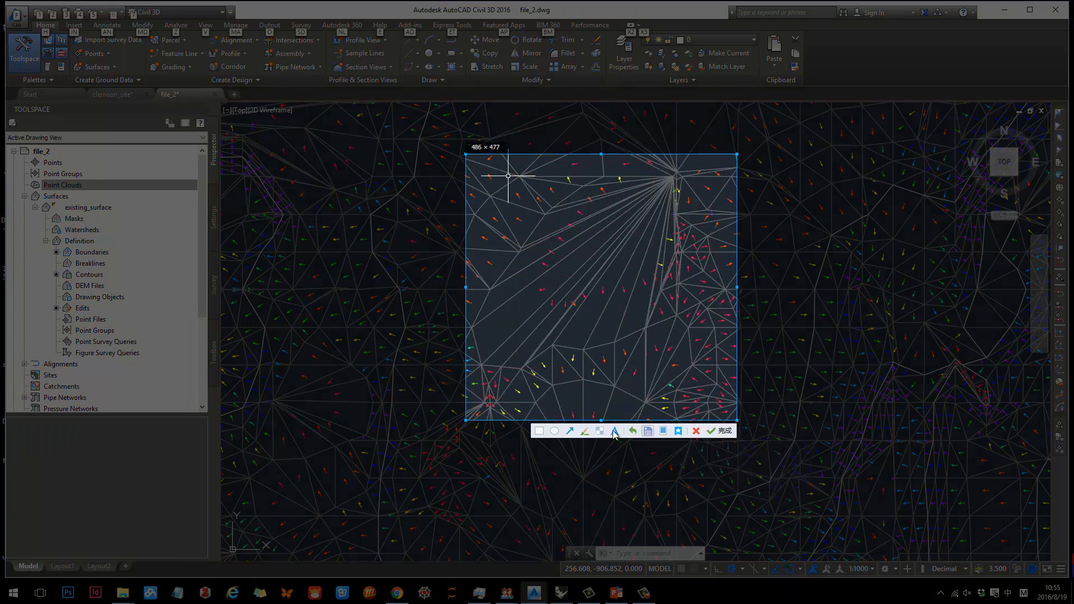
left_click(584, 431)
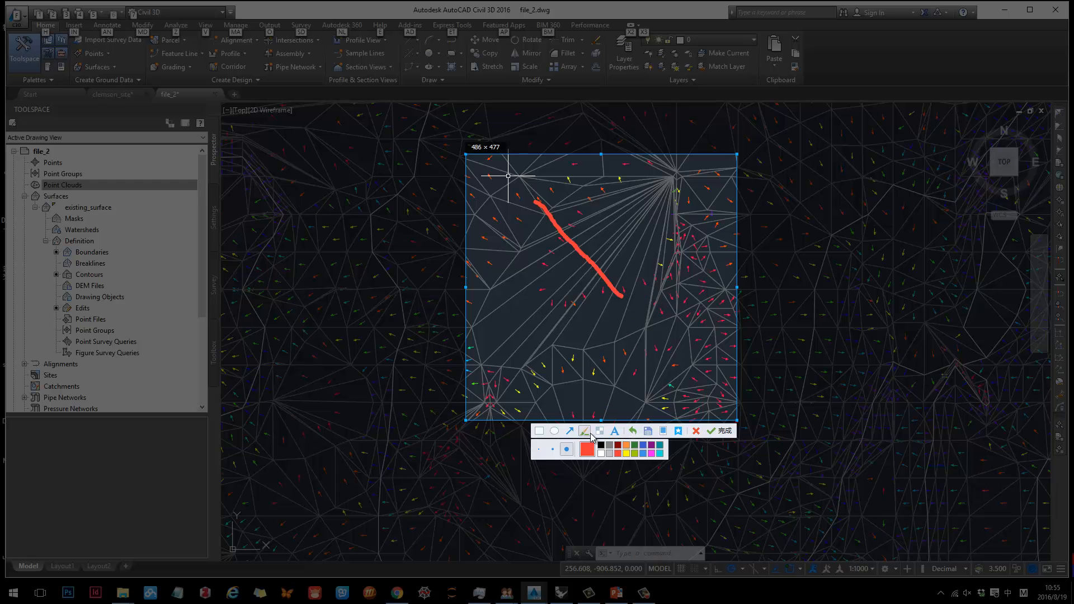
left_click_drag(576, 210, 629, 265)
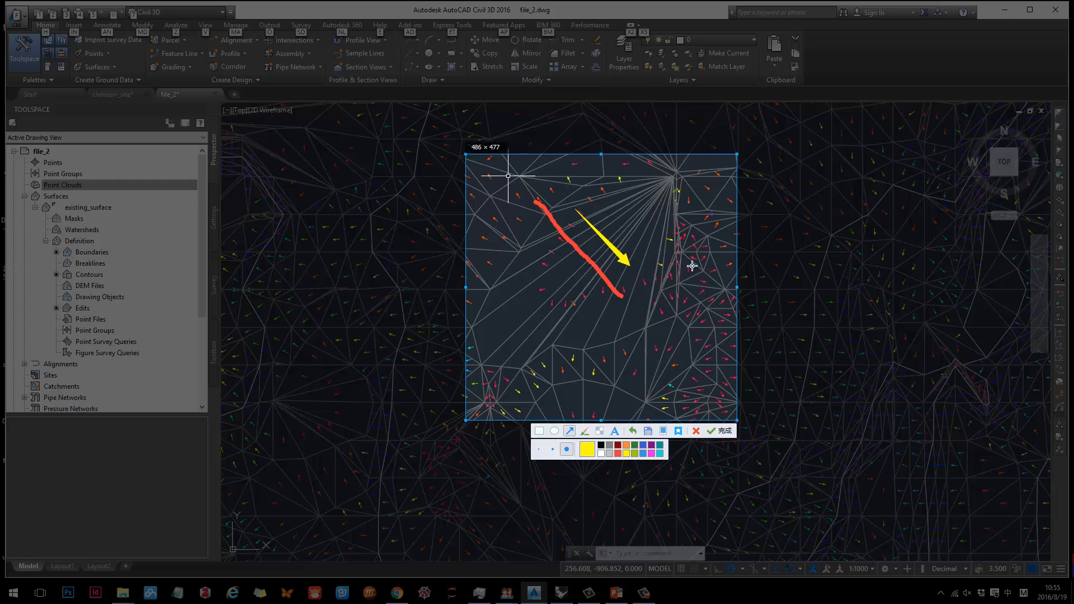
key("Escape")
Step: Capture the steep valley area of the surface and sketch a red valley profile curve over its slope arrows
scroll(611, 316, "down", 4)
middle_click_drag(827, 210, 683, 232)
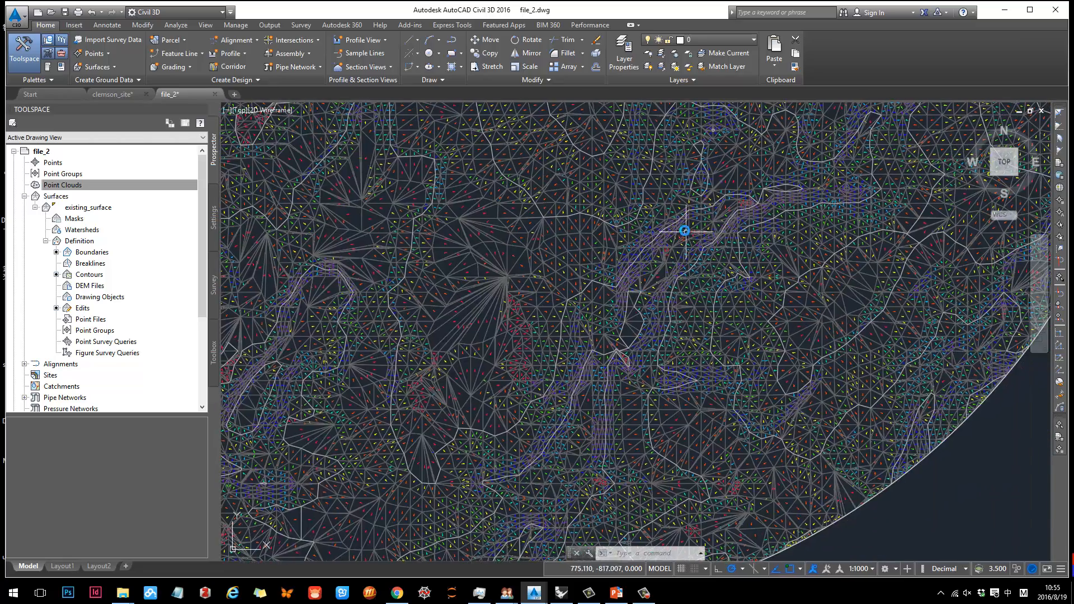
scroll(649, 230, "up", 2)
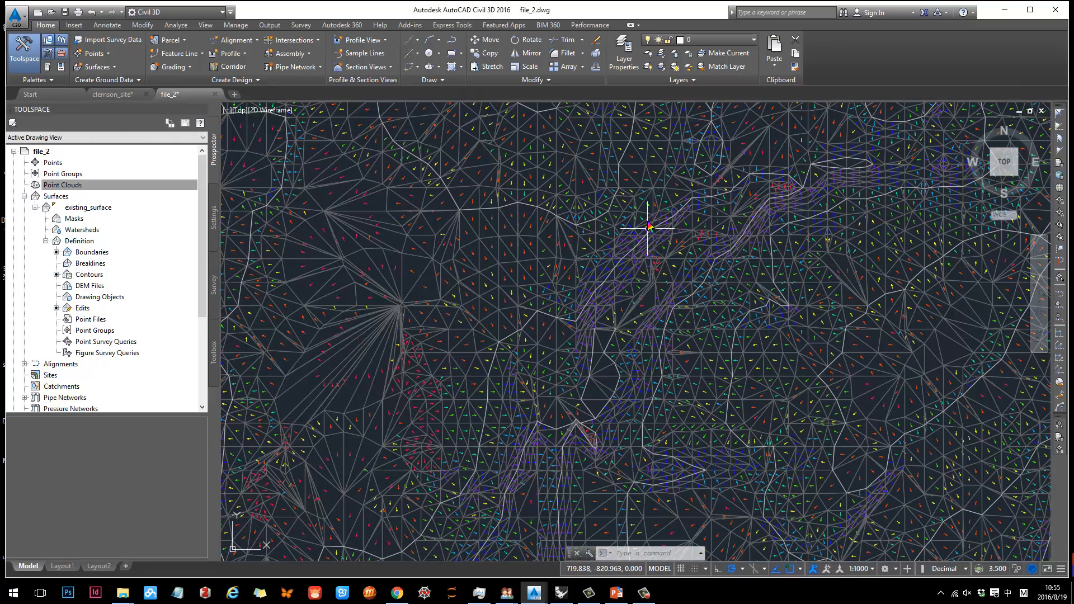
key("F1")
mouse_move(580, 211)
left_mouse_down()
mouse_move(685, 316)
mouse_move(650, 302)
left_mouse_up()
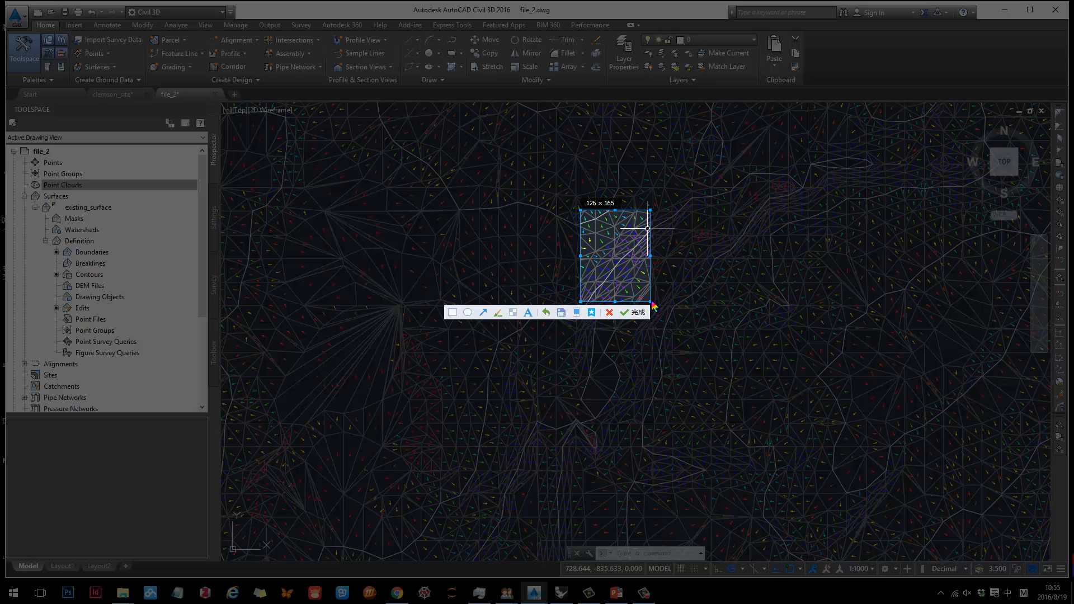
left_click_drag(669, 311, 758, 405)
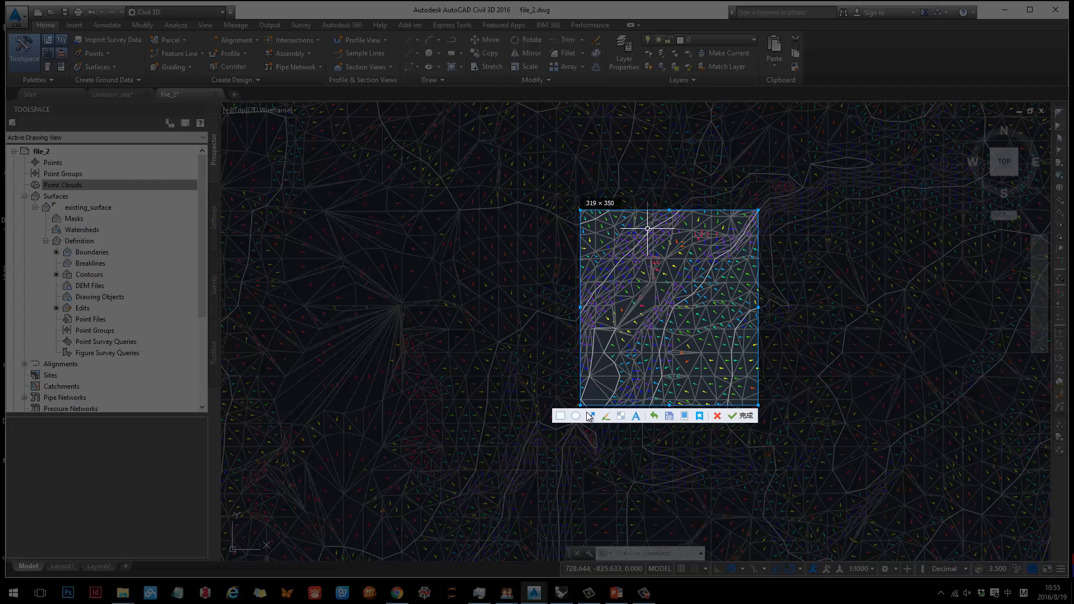
left_click(605, 415)
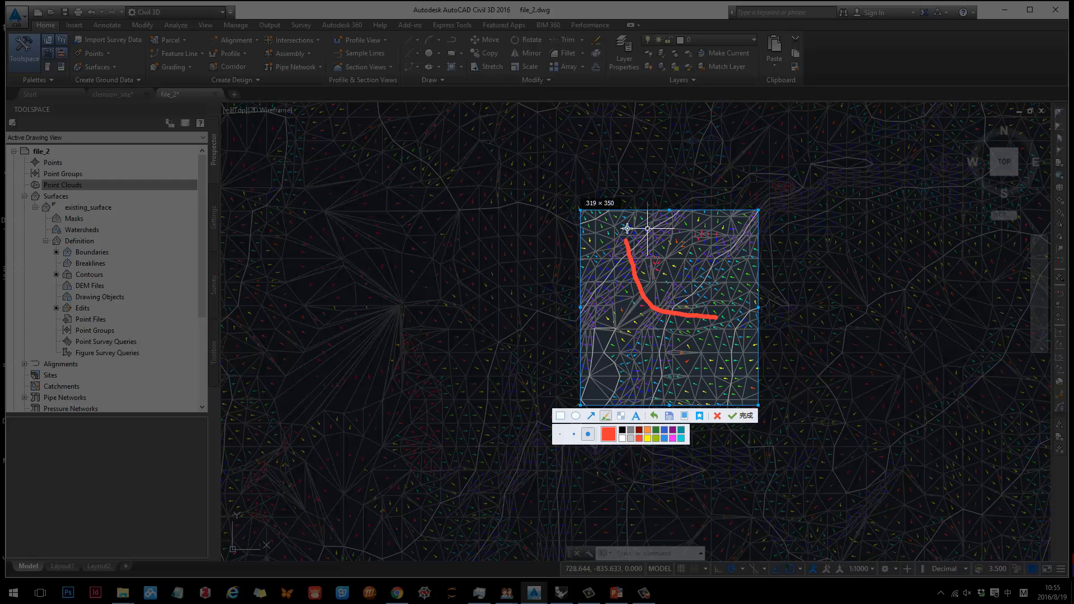
left_click(591, 416)
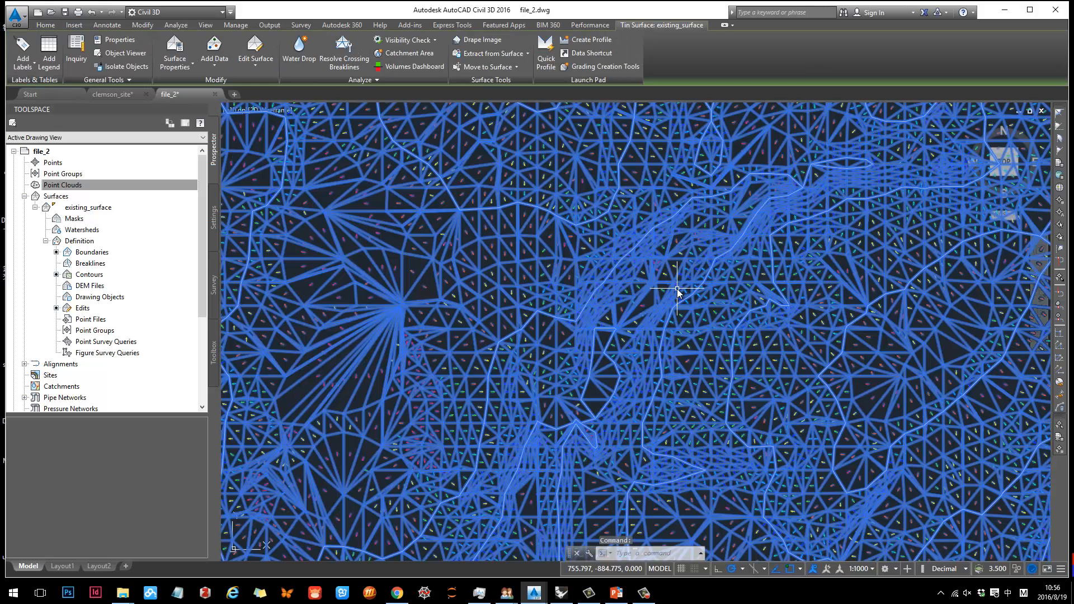
Step: Edit the surface style to hide the Triangles component, then apply and accept the style
right_click(650, 261)
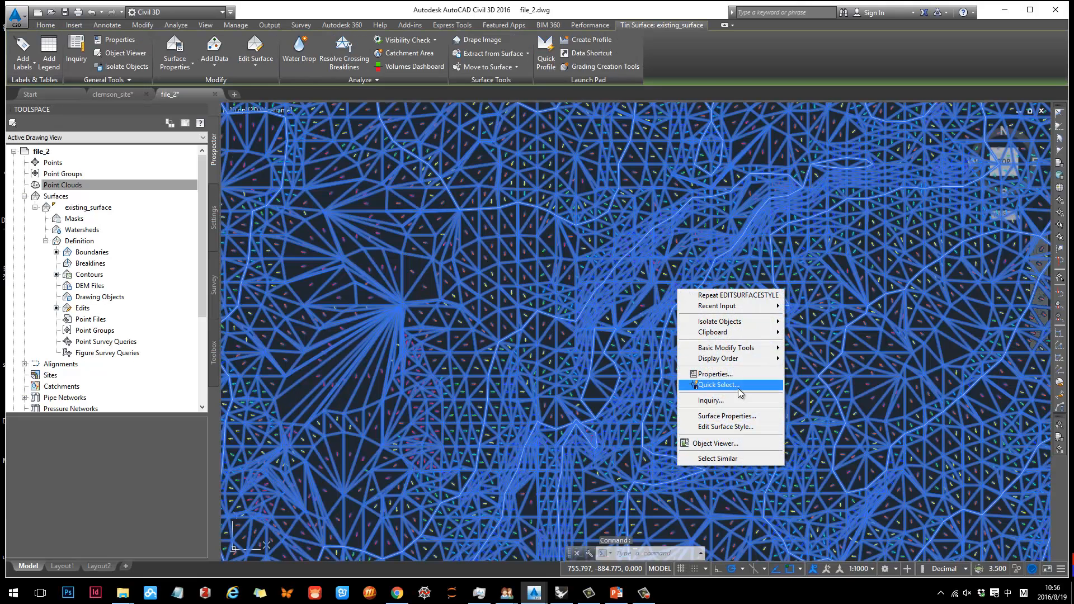
left_click(741, 423)
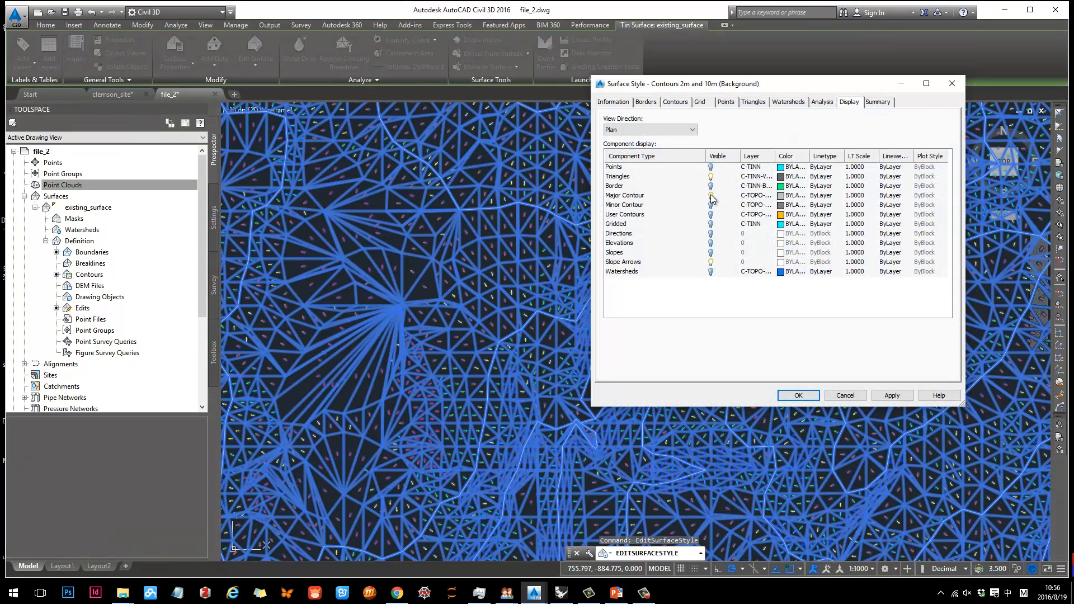
left_click(710, 176)
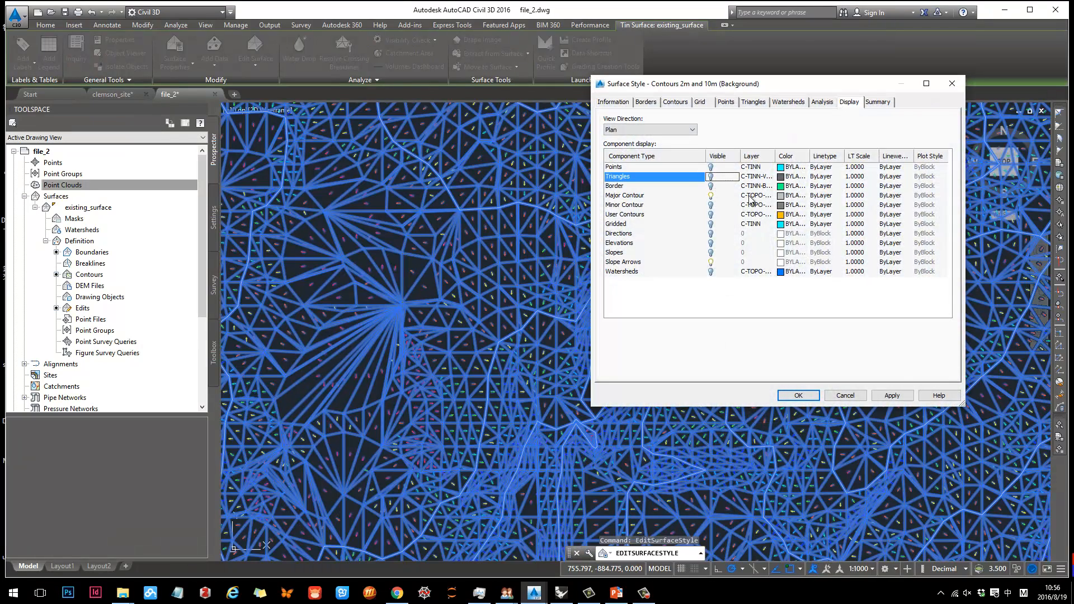
left_click(895, 397)
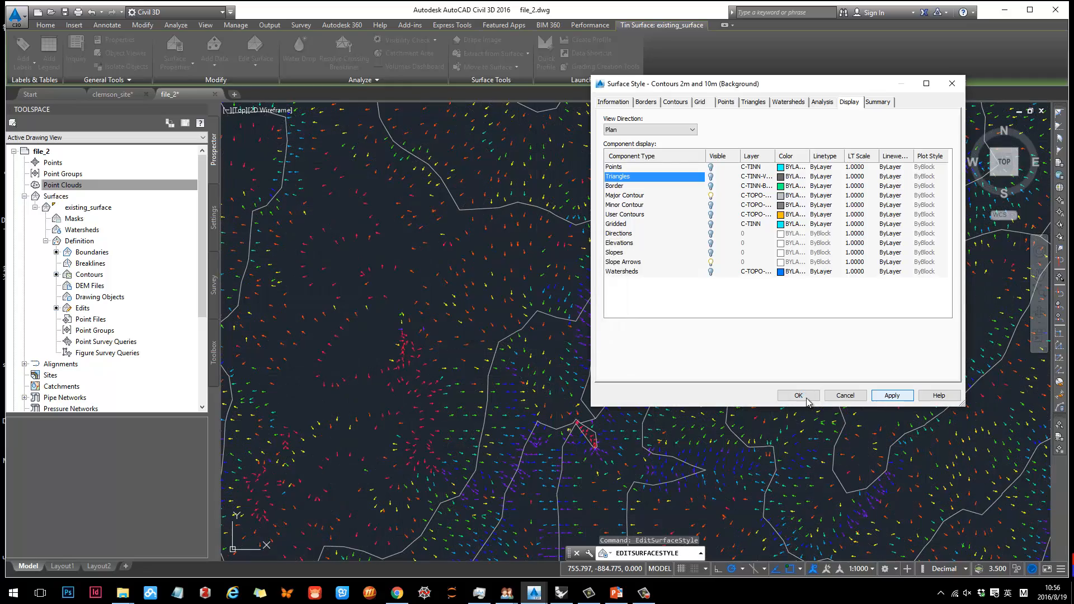
left_click(800, 395)
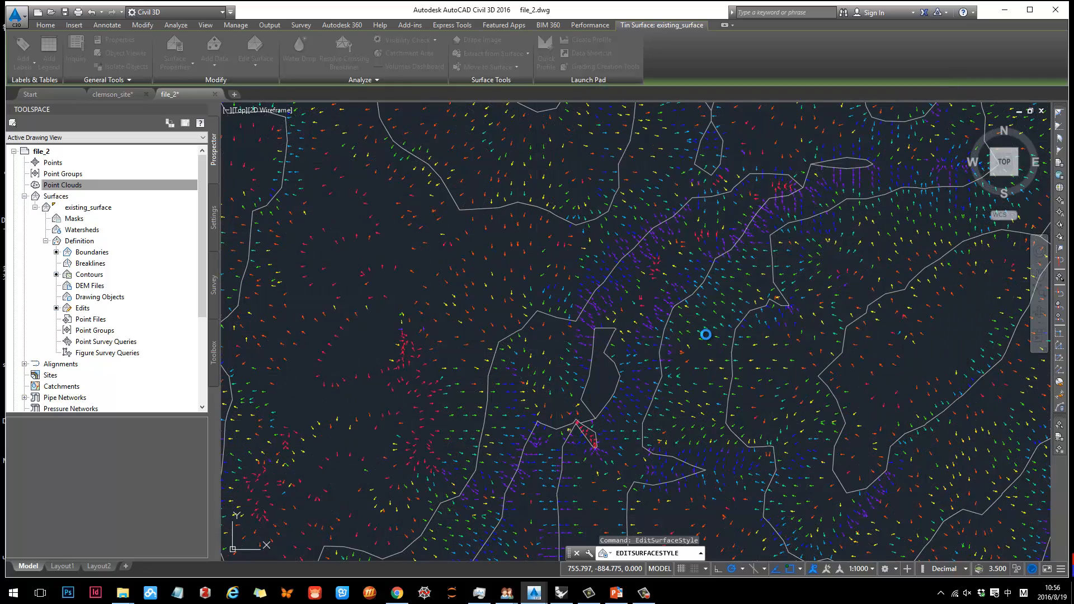
Step: Edit the surface style to use the Greens scheme for the Slope Arrows analysis and apply it
scroll(759, 332, "down", 2)
mouse_move(782, 356)
middle_mouse_down()
mouse_move(674, 302)
mouse_move(654, 265)
middle_mouse_up()
scroll(743, 317, "up", 2)
scroll(680, 343, "down", 3)
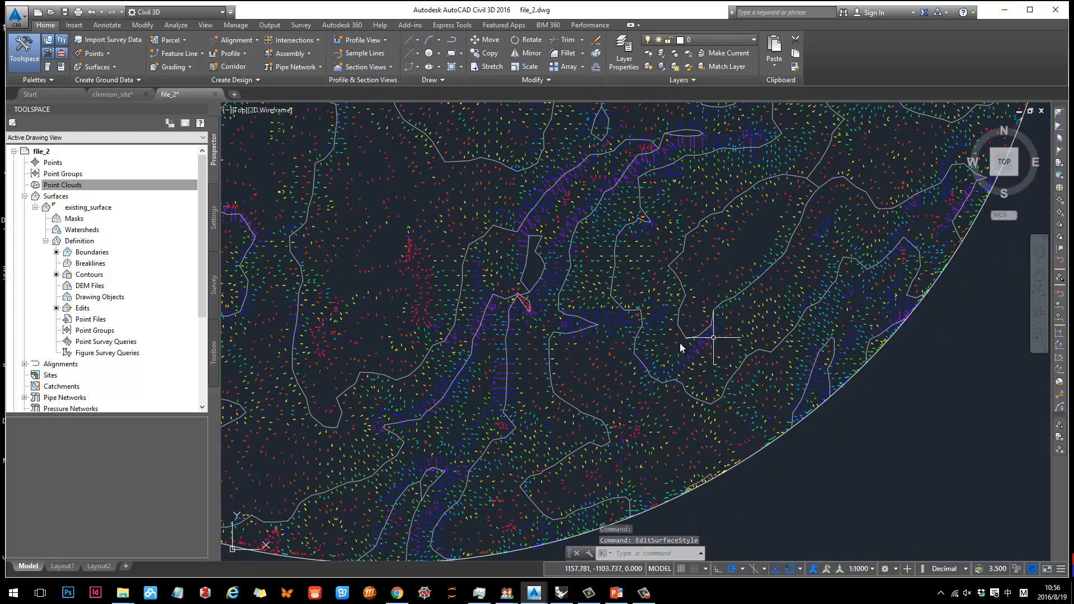
scroll(648, 271, "down", 4)
scroll(701, 239, "up", 4)
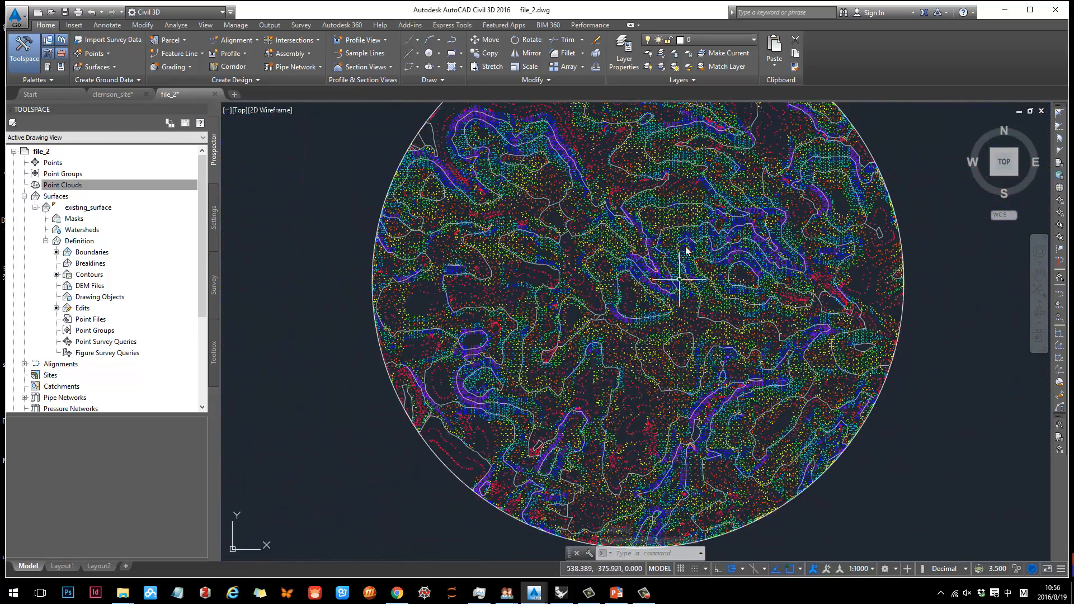
left_click(696, 233)
right_click(702, 246)
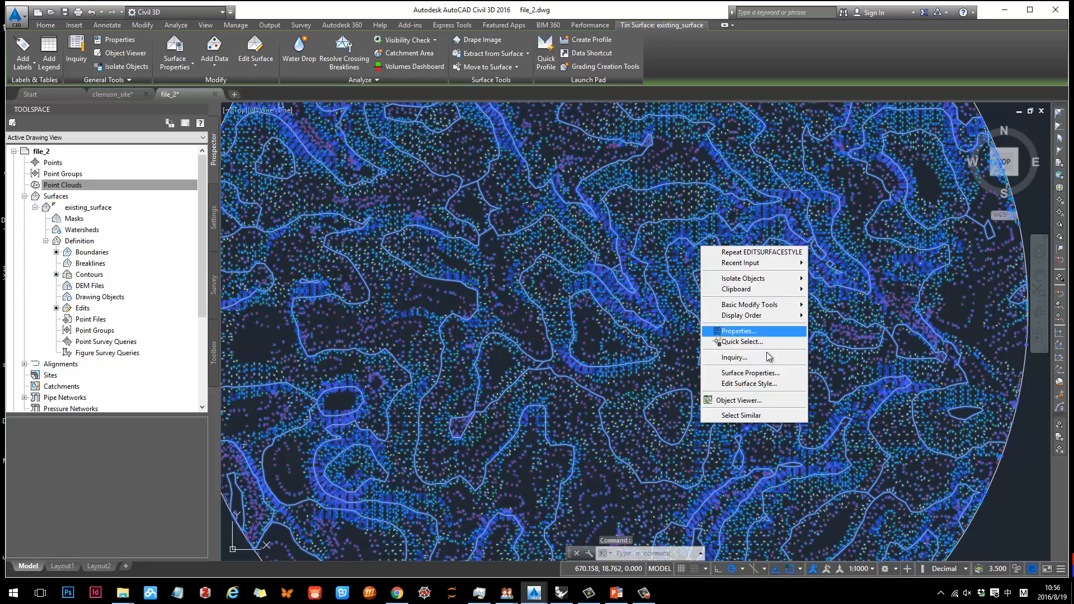
left_click(768, 385)
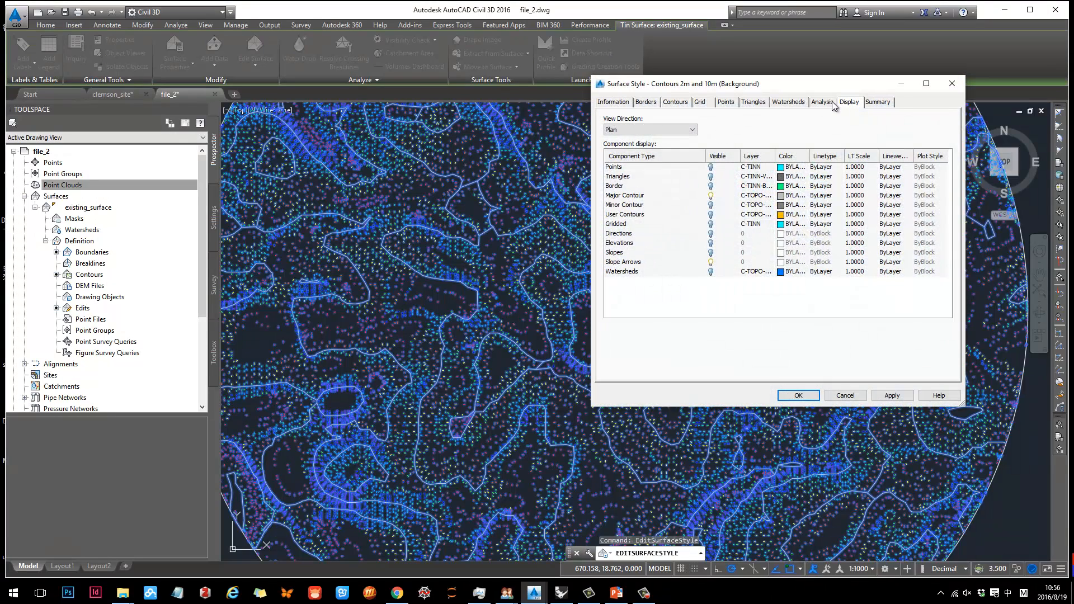
left_click(823, 103)
left_click(612, 164)
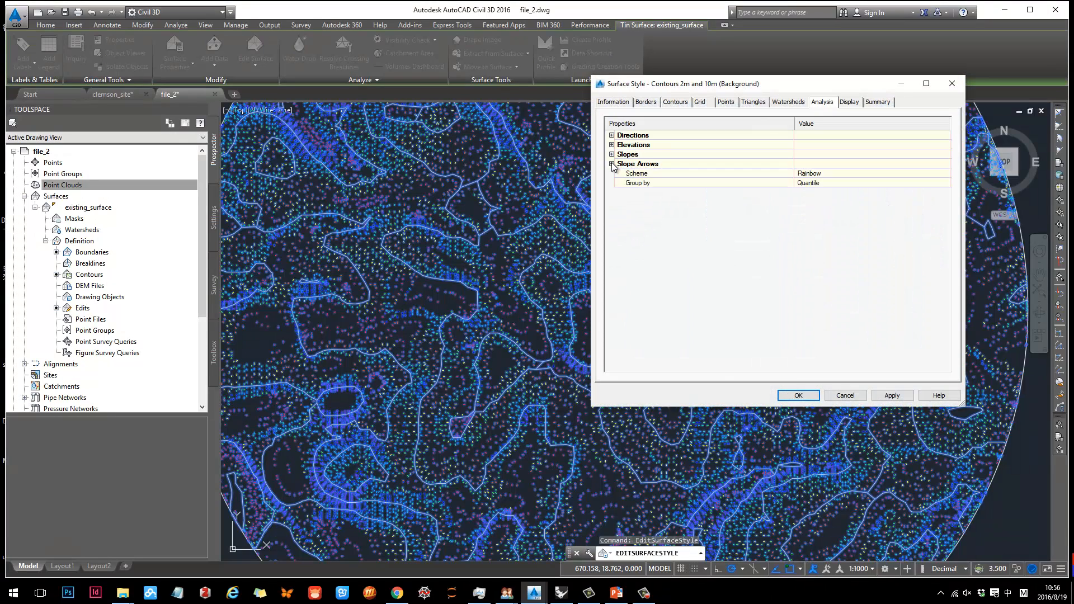
left_click(937, 174)
left_click(945, 174)
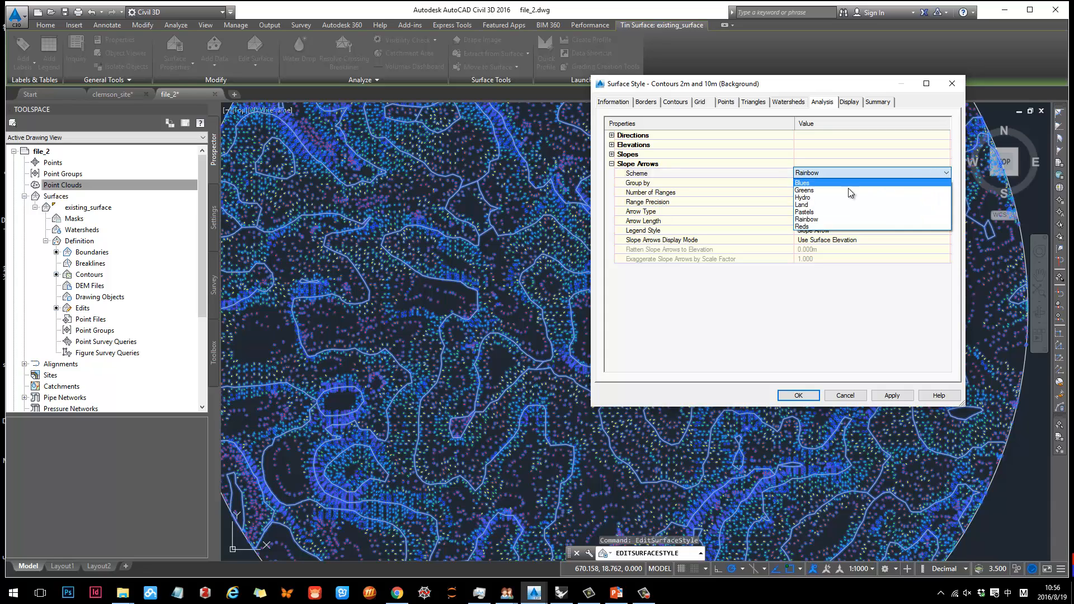
left_click(848, 191)
left_click(892, 395)
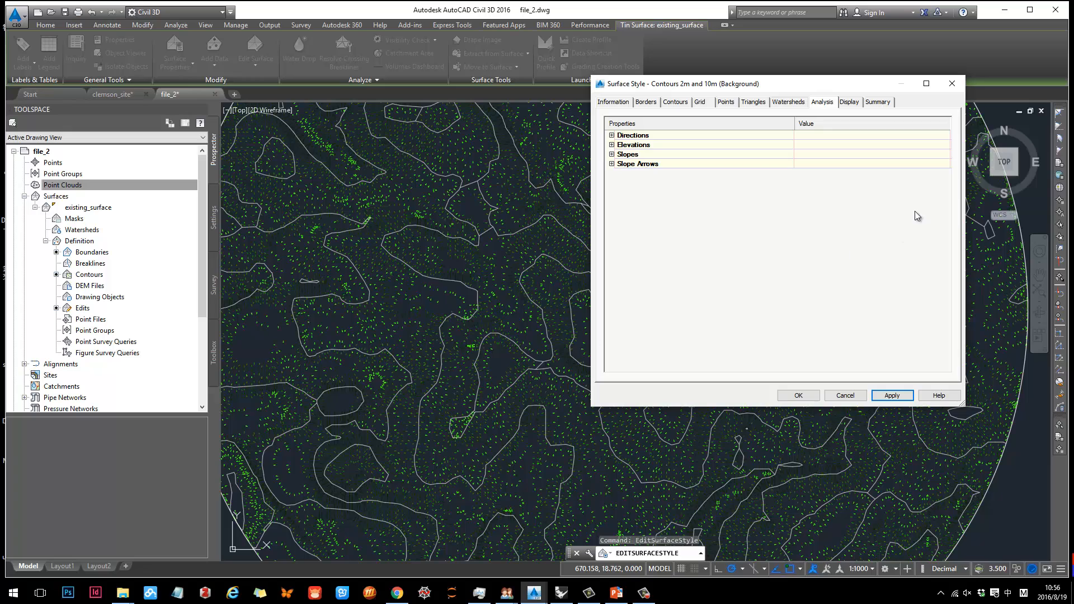
Step: Set the Slope Arrows analysis scheme to Hydro, apply it, and show the style's component display settings
left_click(612, 154)
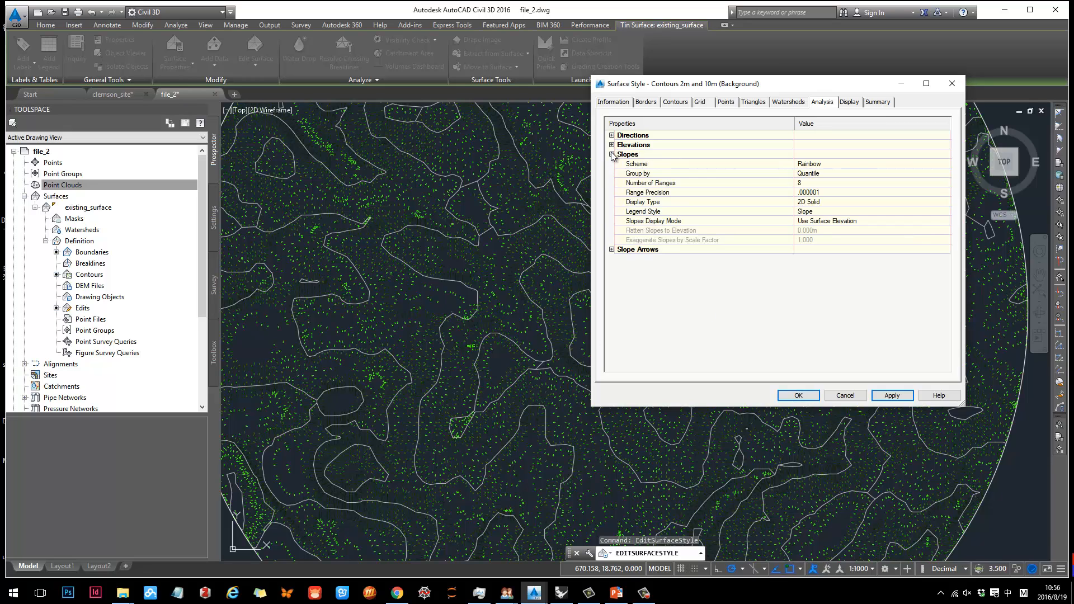
left_click(612, 154)
left_click(612, 164)
left_click(883, 175)
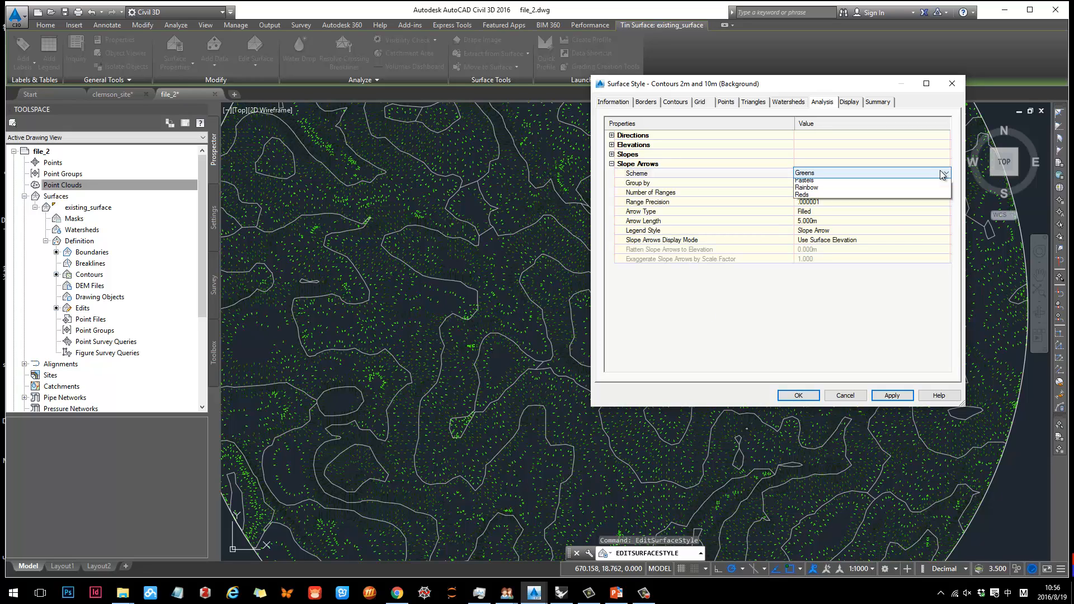
left_click(884, 175)
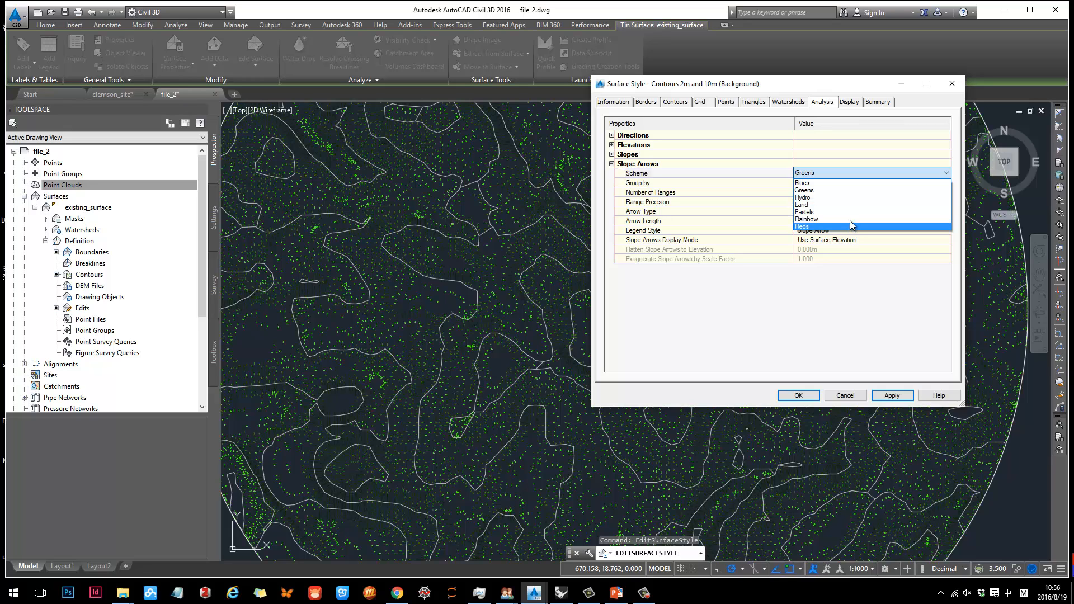
left_click(844, 198)
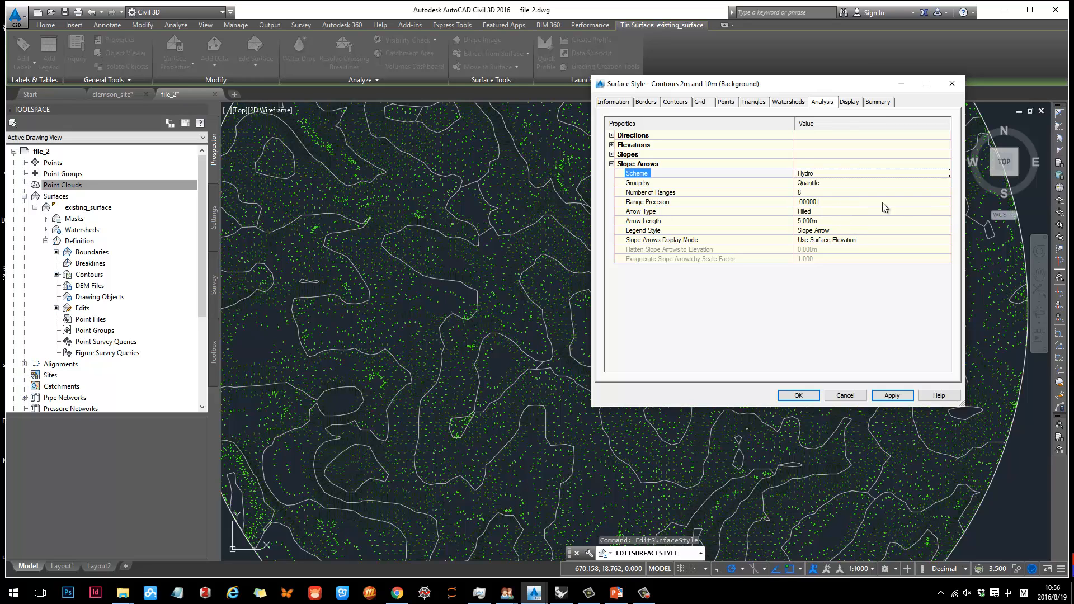
left_click(909, 396)
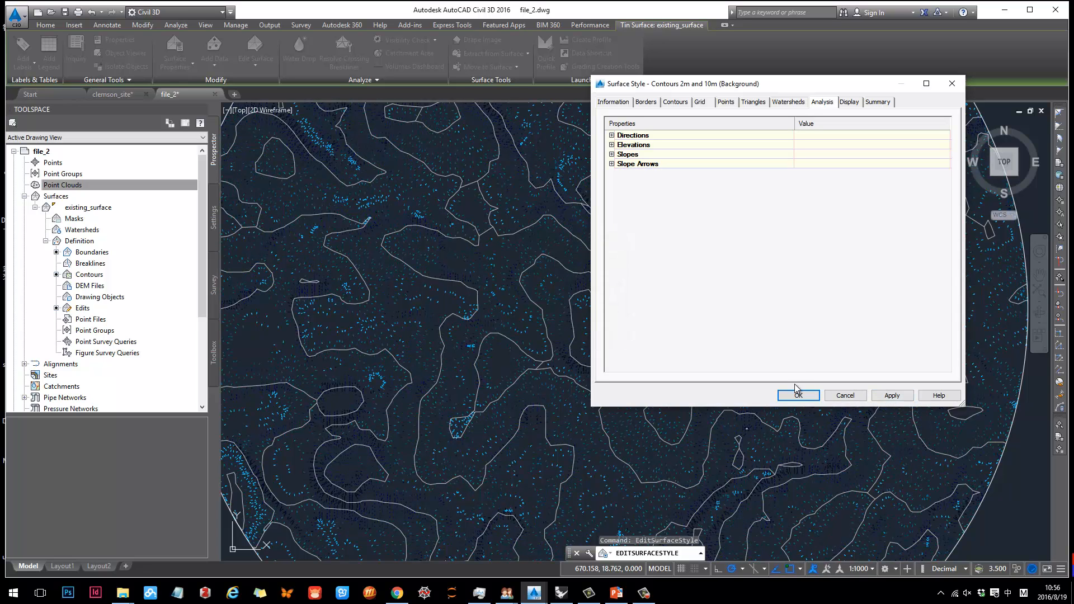
left_click(848, 103)
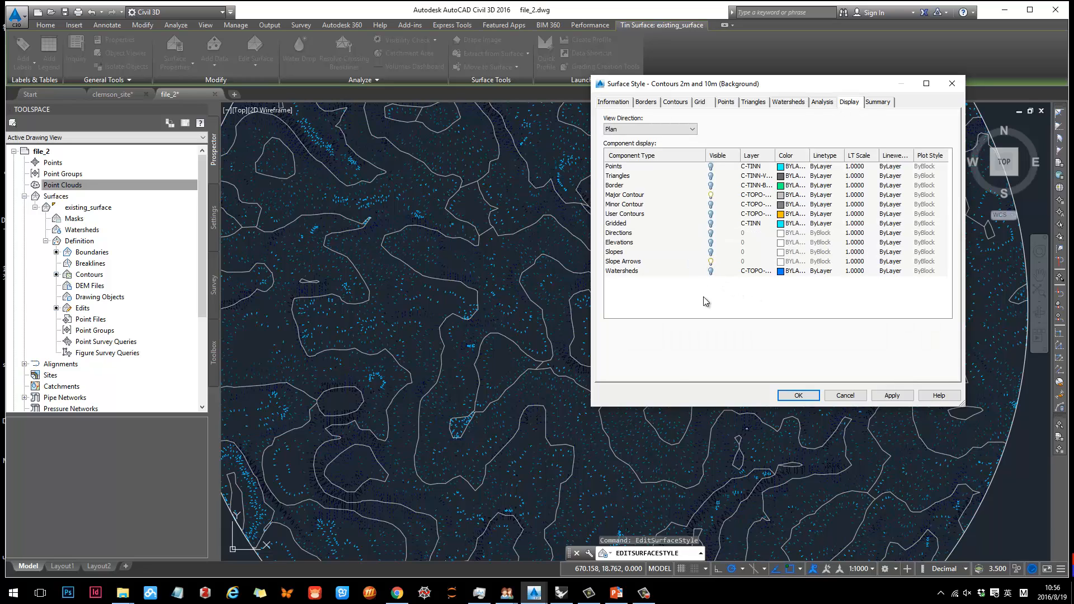
Step: Switch to the PowerPoint presentation and review the contour, direction, elevation, slopes and slope arrows pictures on the surface analysis slide
left_click(616, 593)
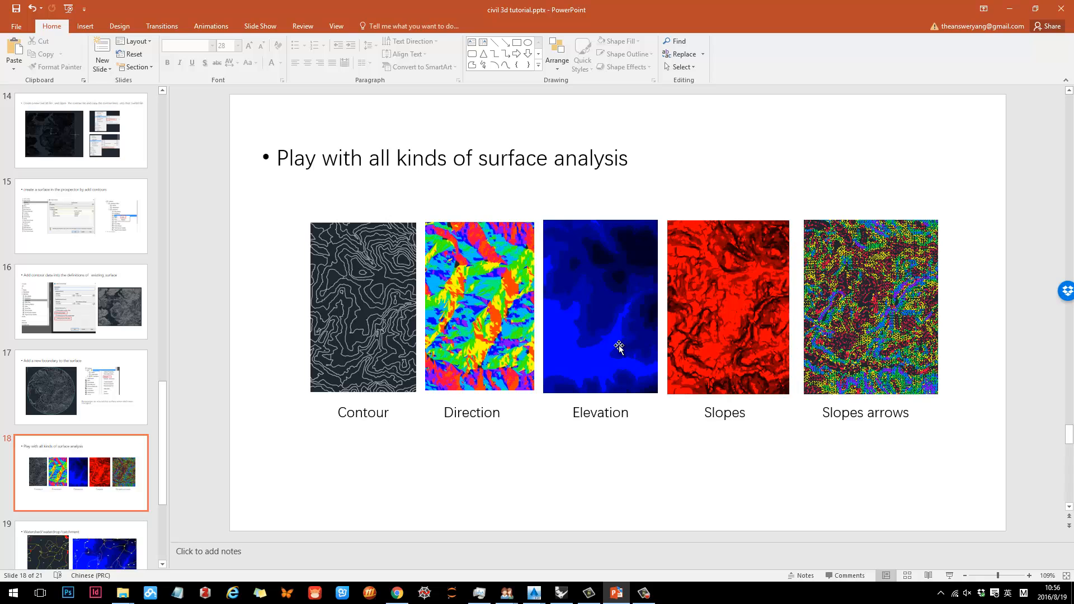
left_click(354, 256)
left_click(481, 285)
left_click(605, 283)
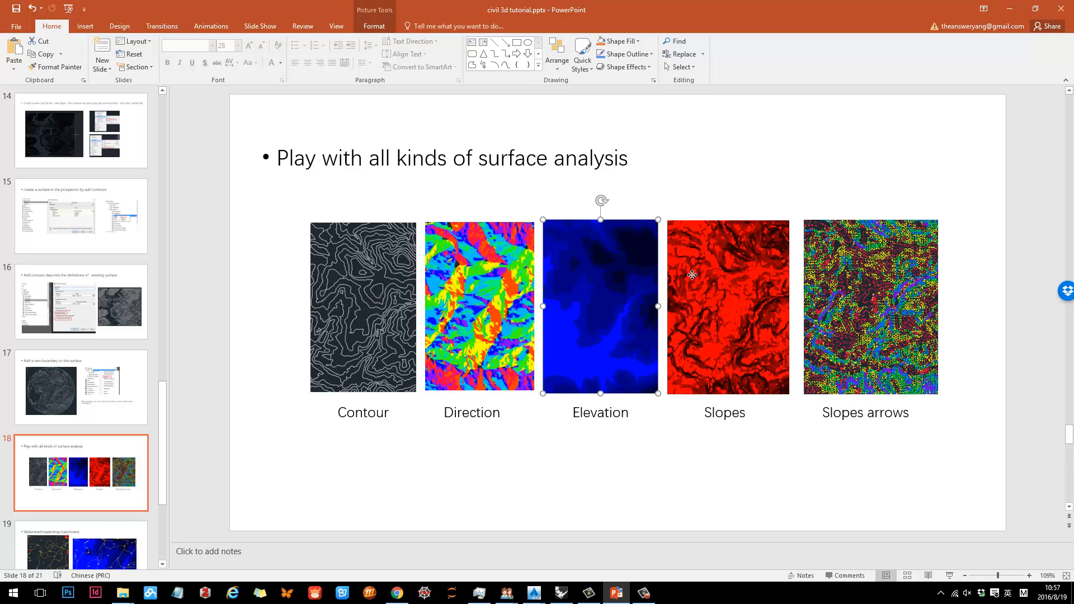
left_click(692, 276)
left_click(846, 274)
left_click(718, 198)
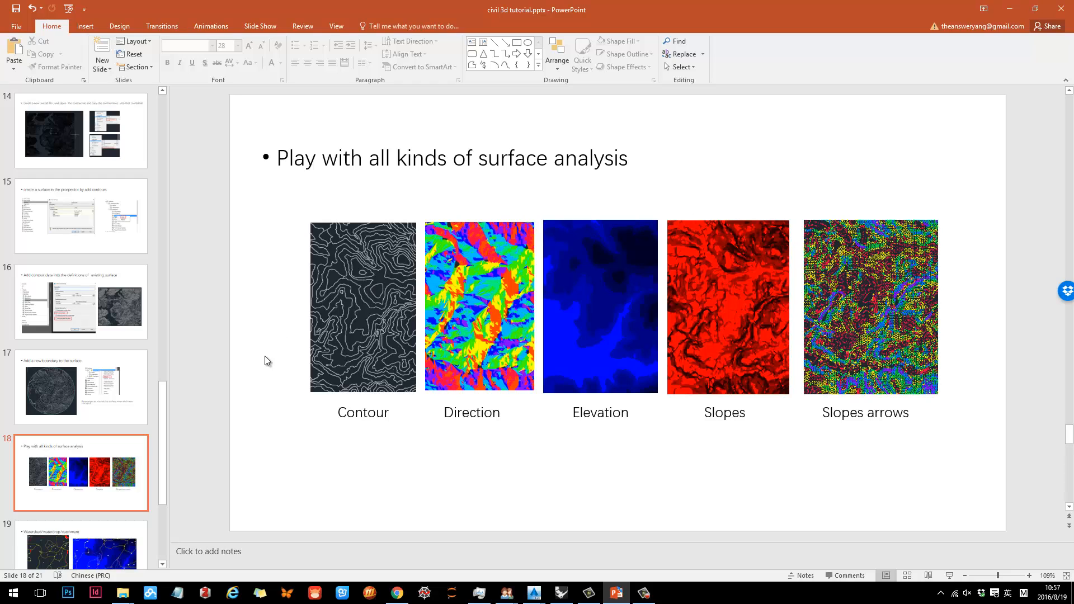
Step: View the Watershed/waterdrop/catchment slide, and return to Civil 3D
scroll(116, 417, "down", 4)
left_click(97, 354)
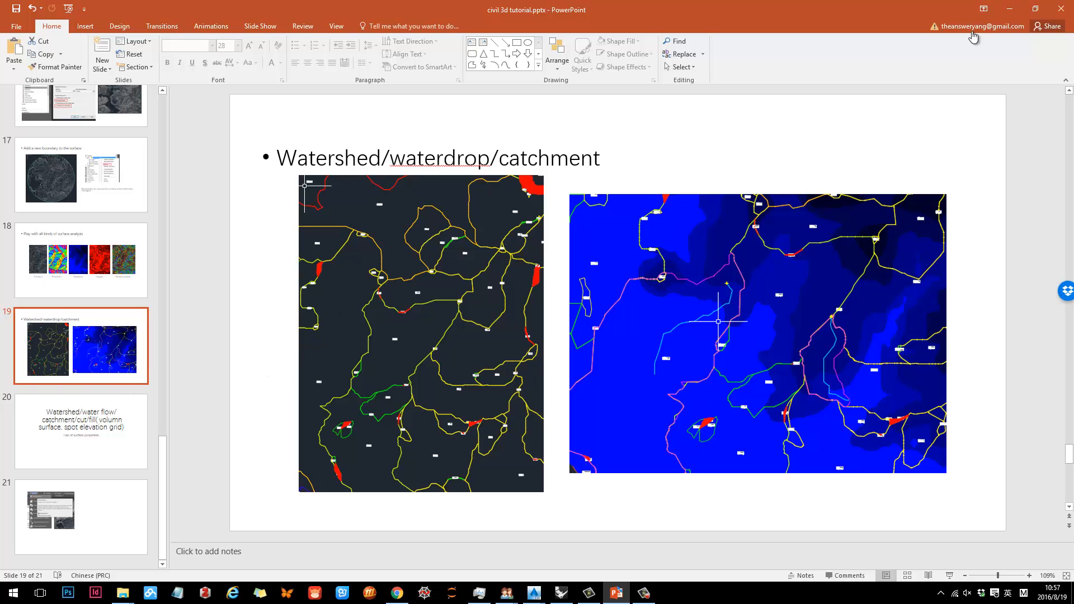
left_click(1010, 10)
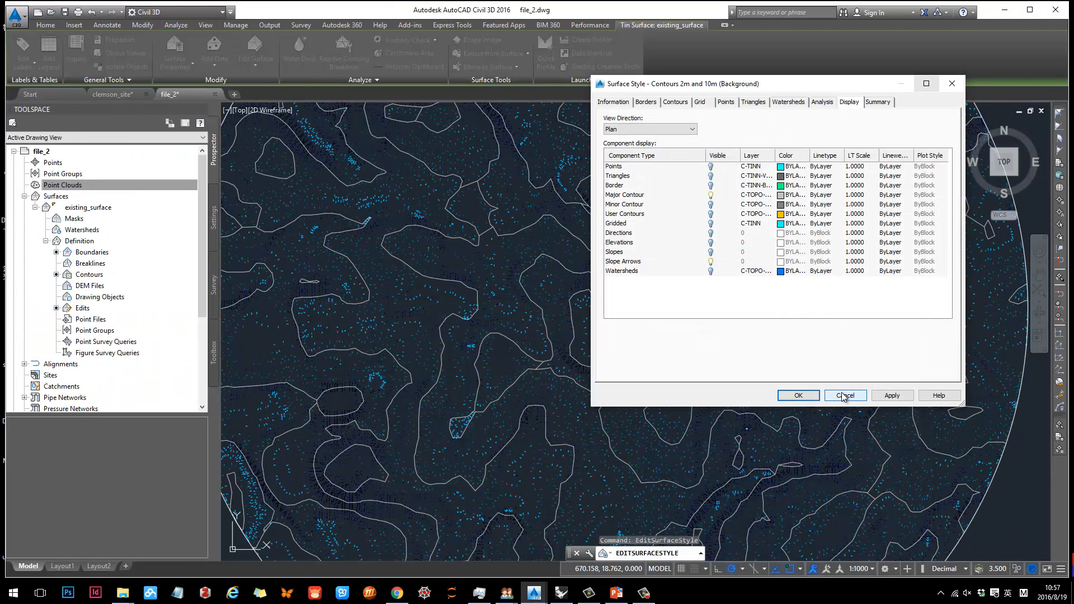
Step: Hide the Slope Arrows component and show the Elevations component, applying and accepting the surface style
left_click(710, 265)
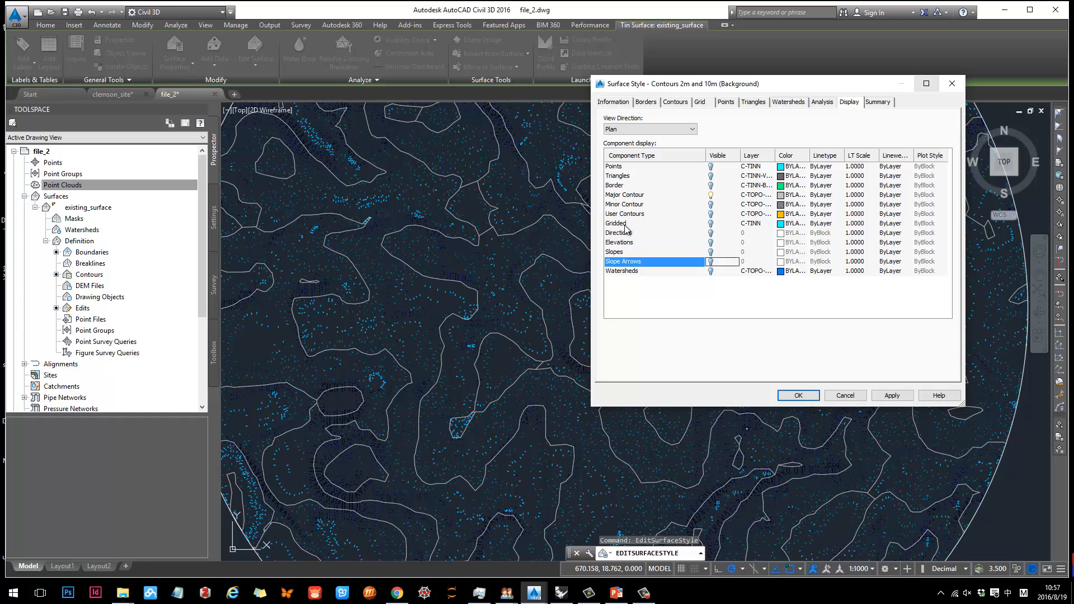
left_click(710, 242)
left_click(895, 396)
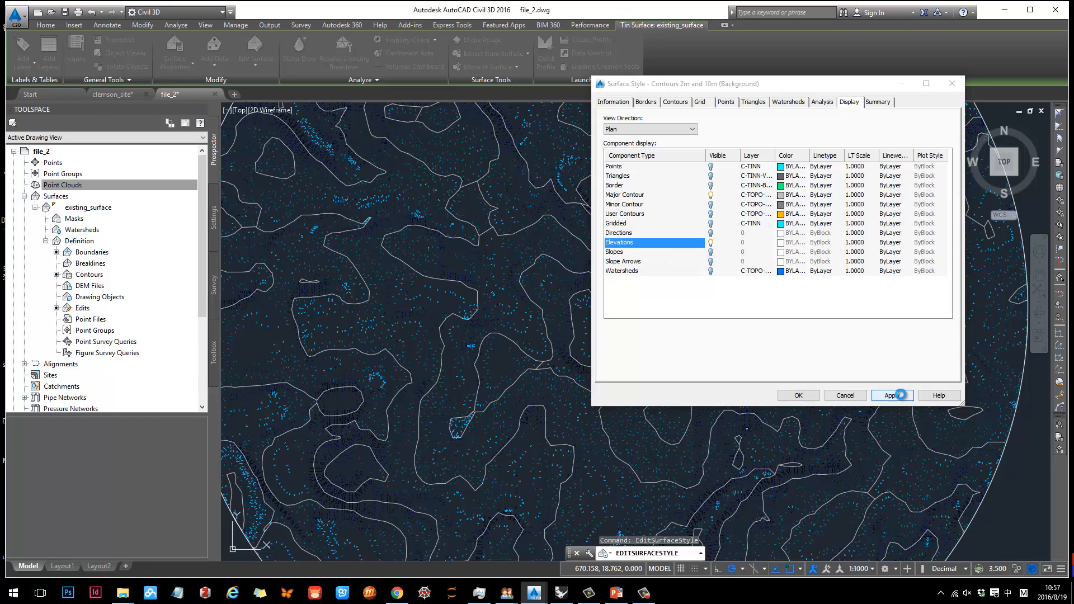
left_click(810, 396)
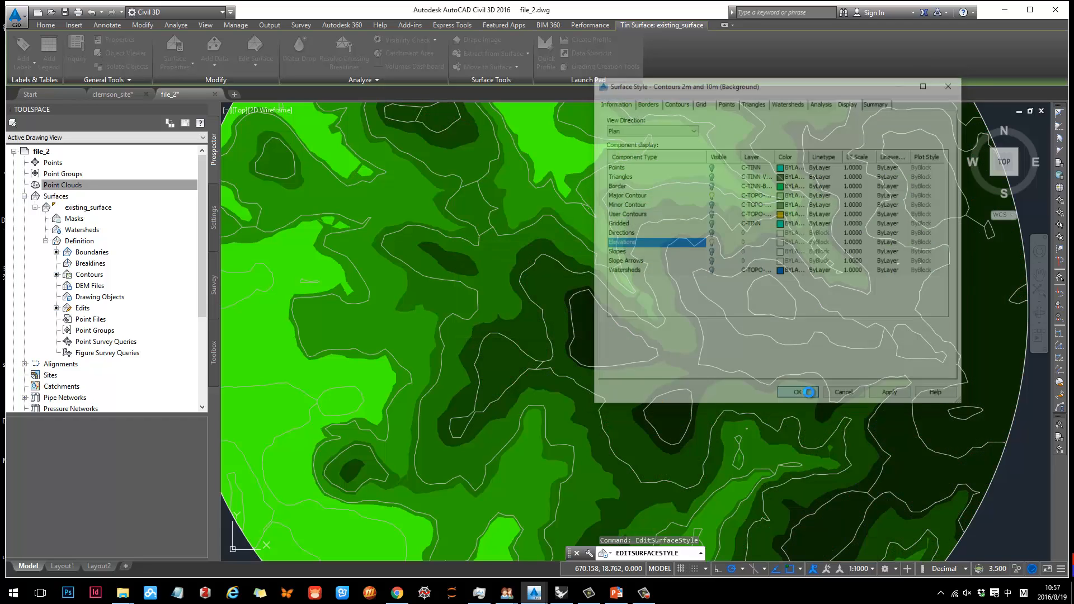
Step: Edit the surface style of the existing surface to show the Watersheds component, applying and accepting it
scroll(763, 317, "down", 5)
scroll(763, 316, "up", 3)
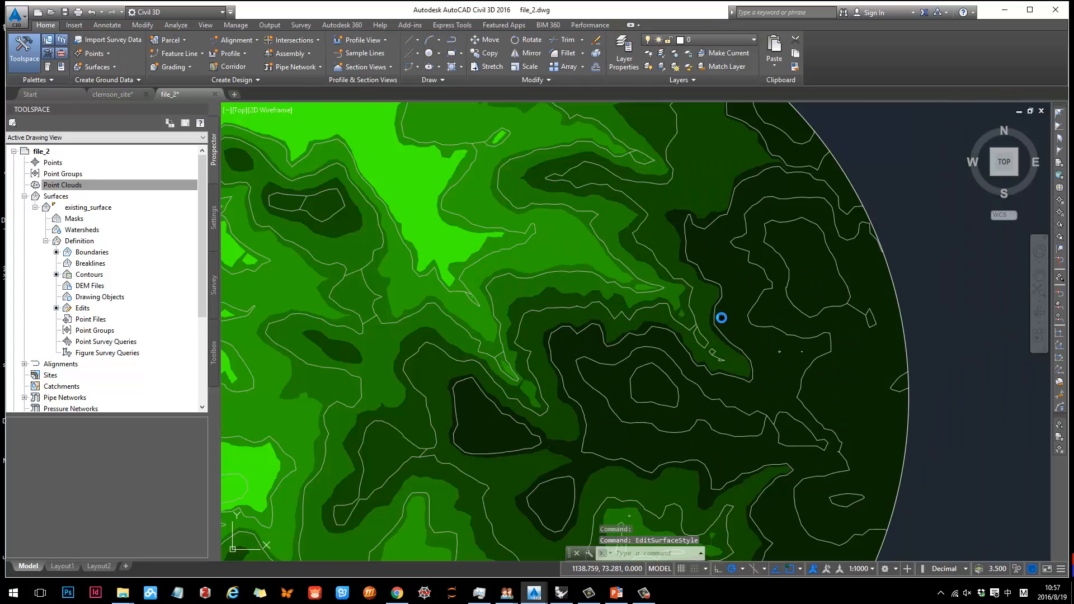
scroll(733, 285, "down", 3)
left_click(662, 278)
scroll(662, 278, "up", 3)
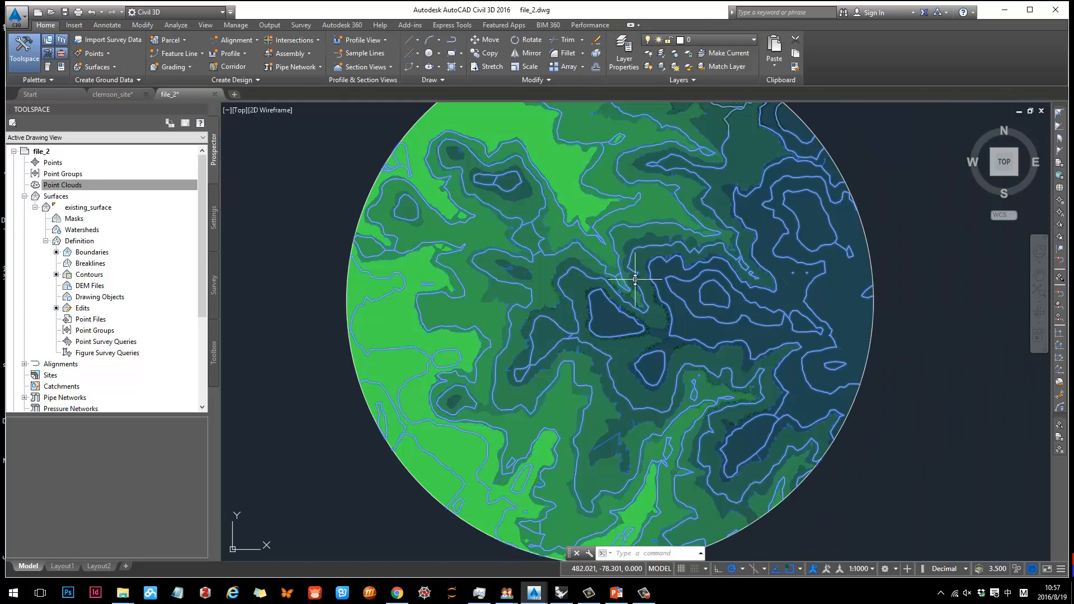
right_click(637, 282)
left_click(687, 420)
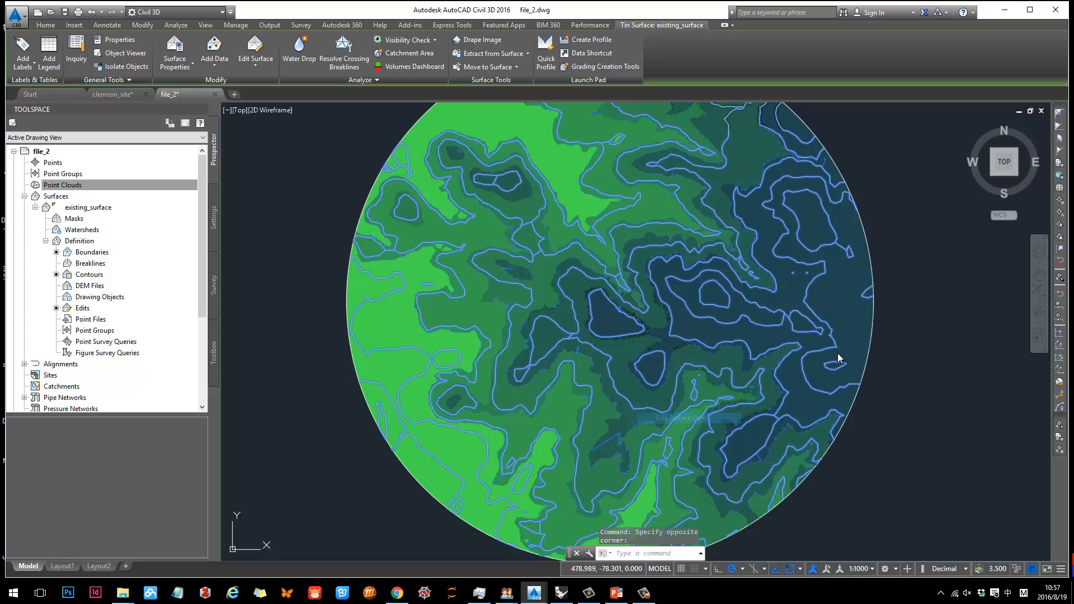
left_click(712, 272)
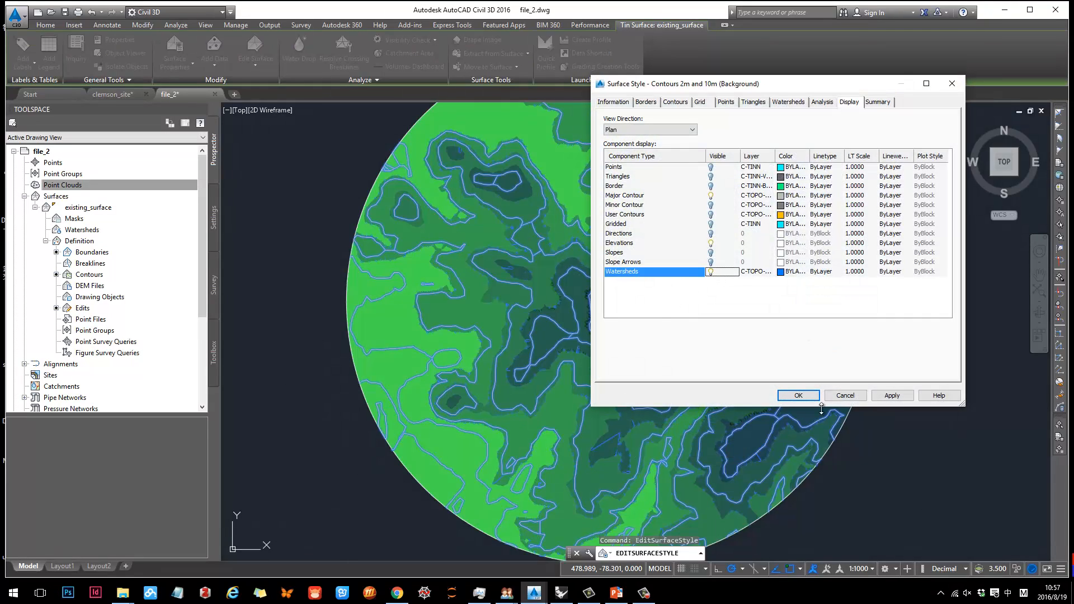
left_click(891, 396)
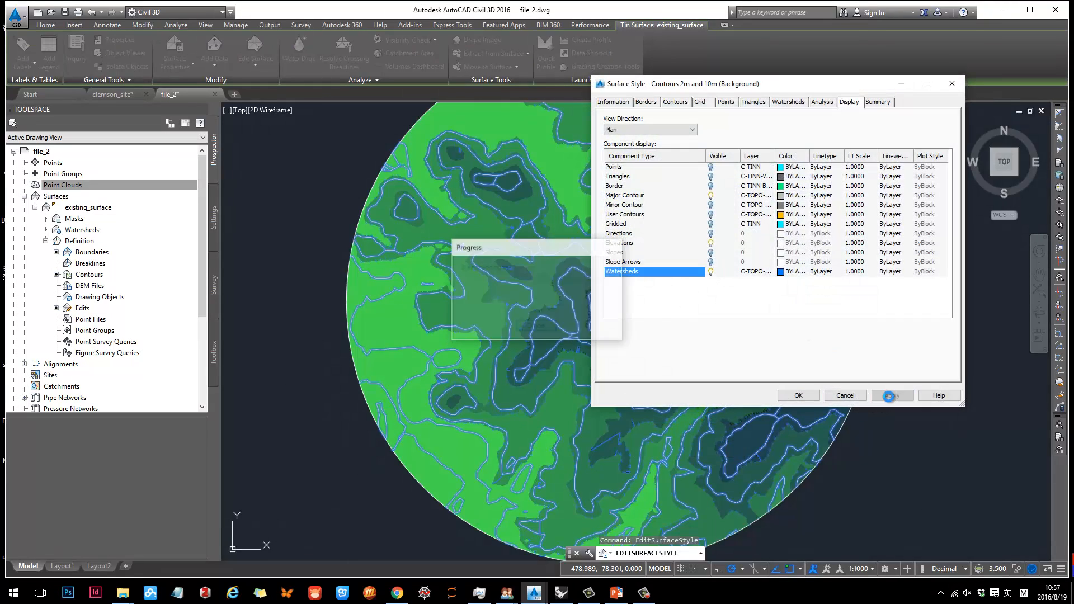
left_click(800, 396)
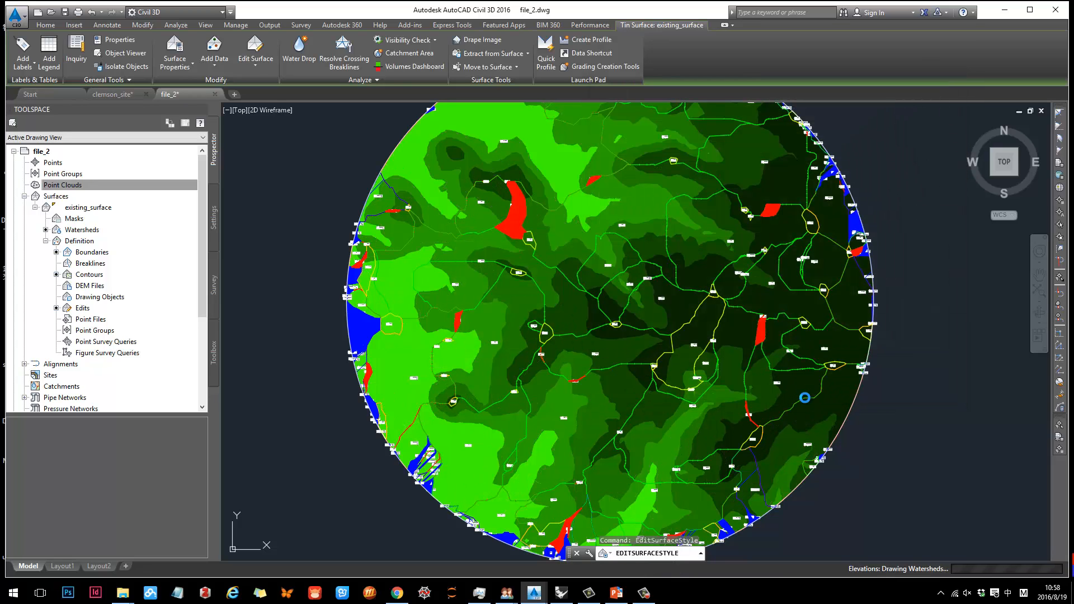
Step: Examine the watershed boundaries and colored areas over the surface's elevation shading, including its southern edge
scroll(793, 285, "down", 3)
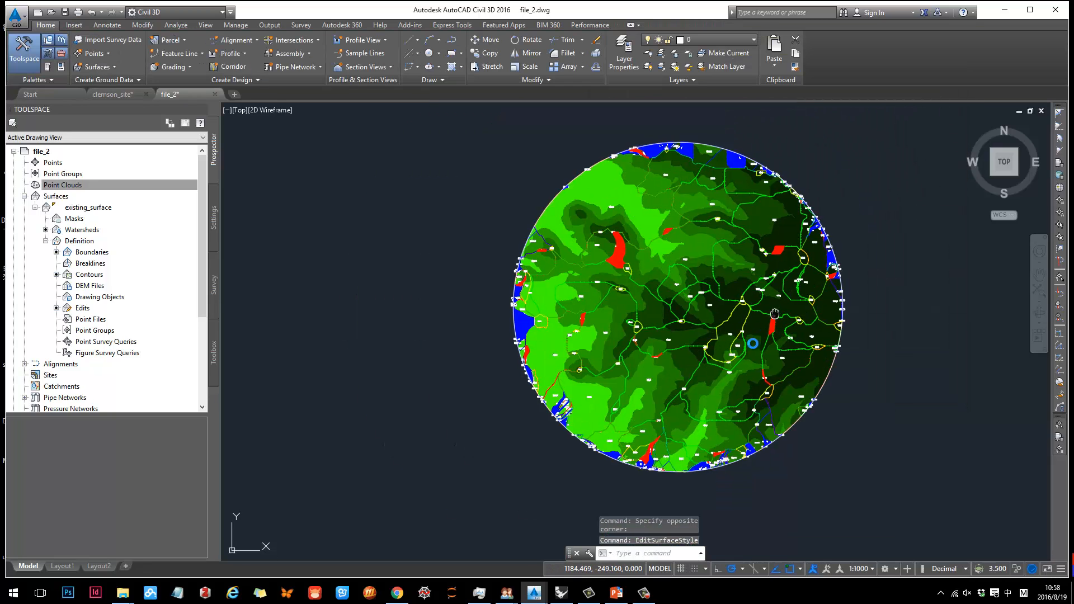
scroll(747, 307, "up", 3)
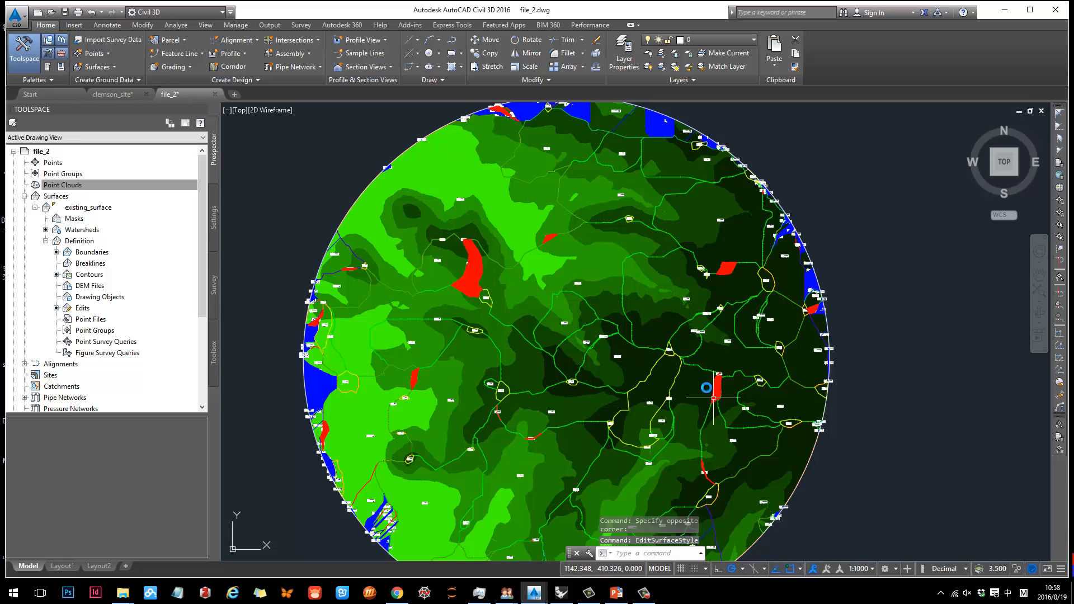
scroll(714, 398, "up", 4)
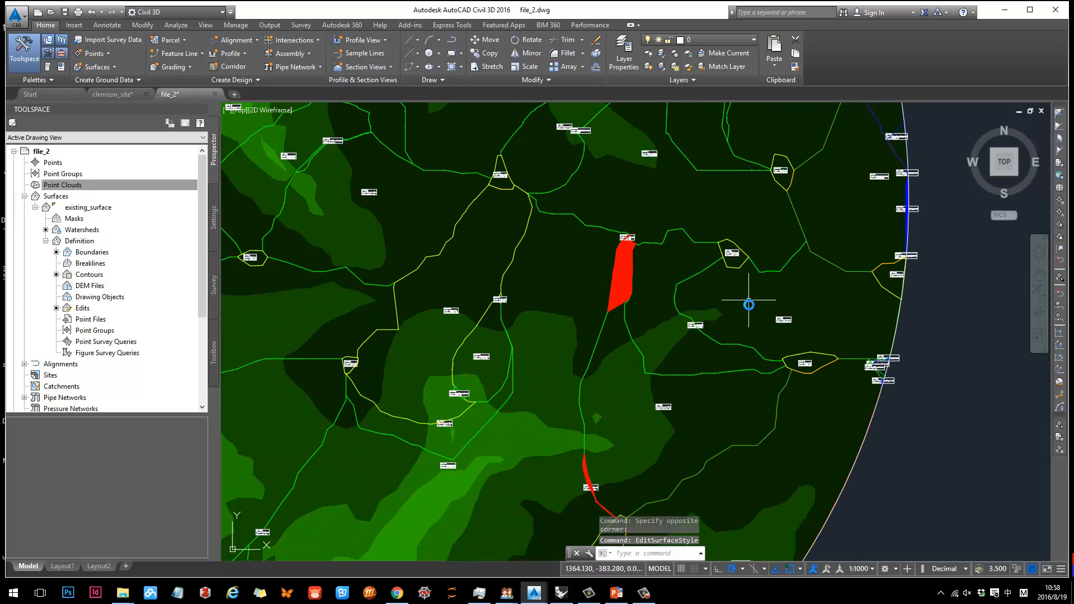
scroll(750, 304, "down", 3)
scroll(752, 308, "up", 2)
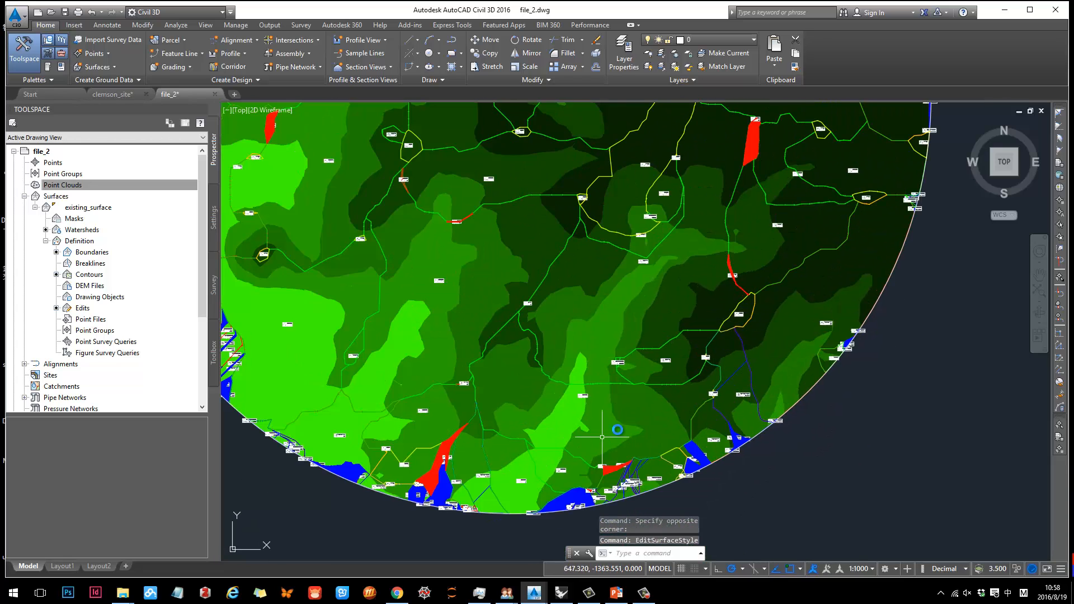
middle_click_drag(591, 471, 801, 382)
mouse_move(418, 237)
middle_mouse_down()
mouse_move(580, 372)
mouse_move(590, 436)
middle_mouse_up()
scroll(496, 266, "down", 4)
middle_click_drag(643, 261, 603, 307)
Step: Edit the surface style to hide the Elevations component, applying and accepting the style
left_click(603, 307)
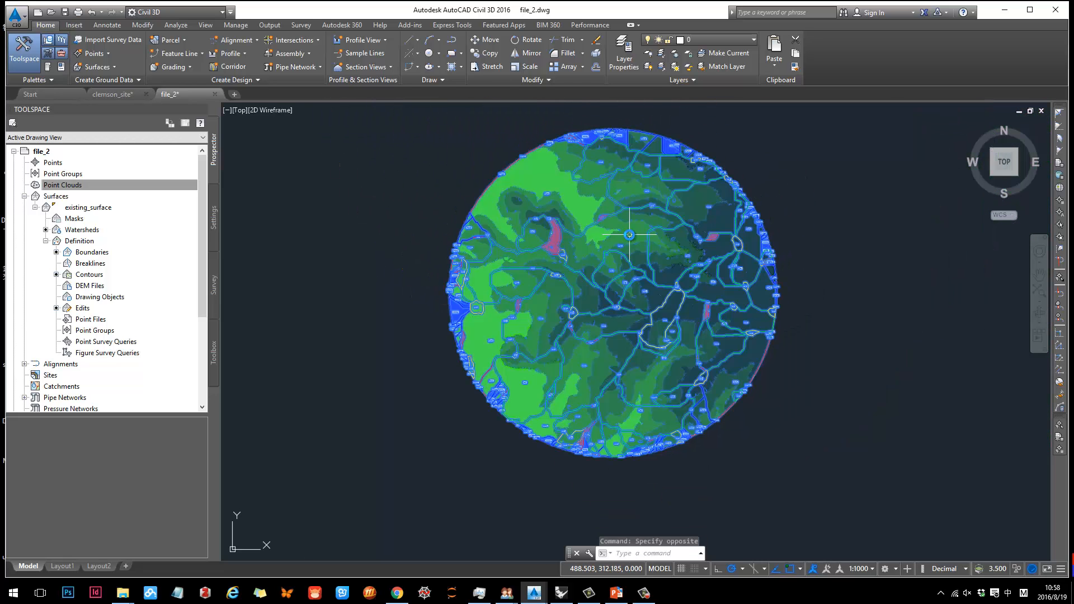
right_click(629, 237)
left_click(672, 374)
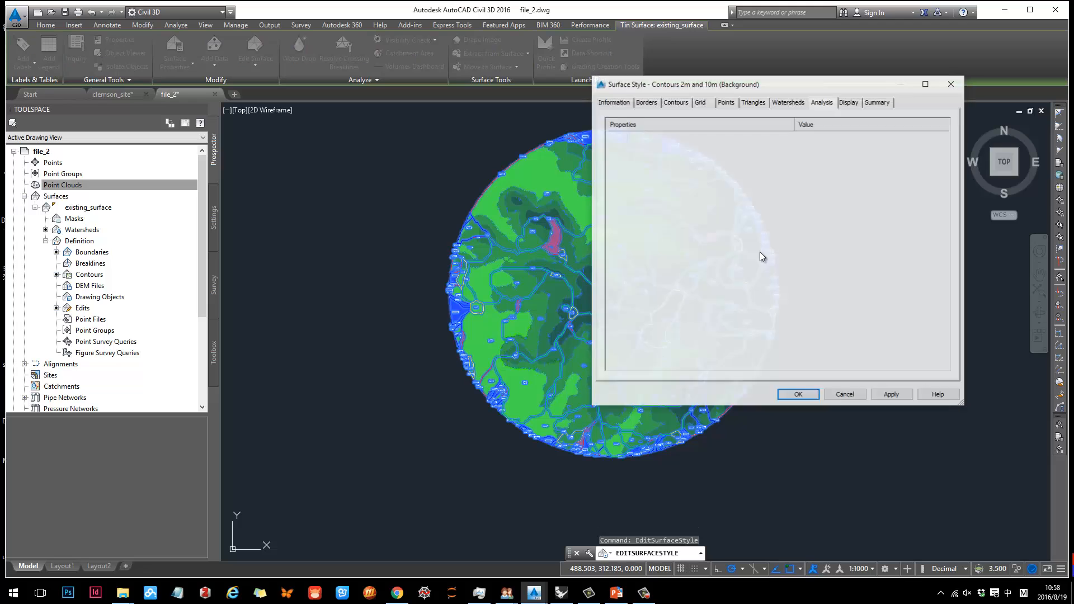
left_click(850, 103)
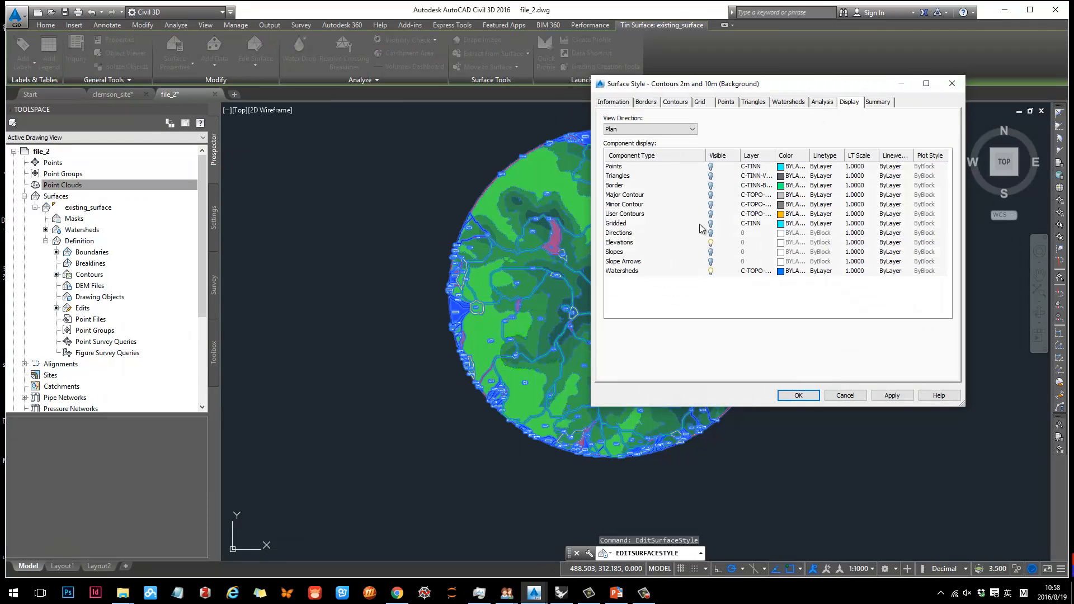
left_click(710, 242)
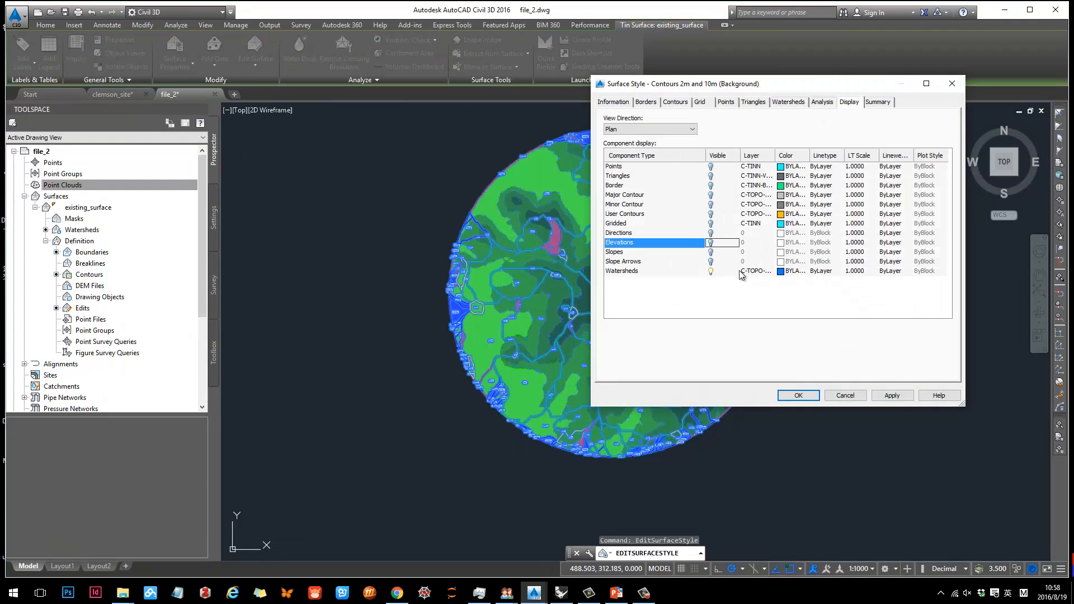
left_click(907, 399)
left_click(800, 396)
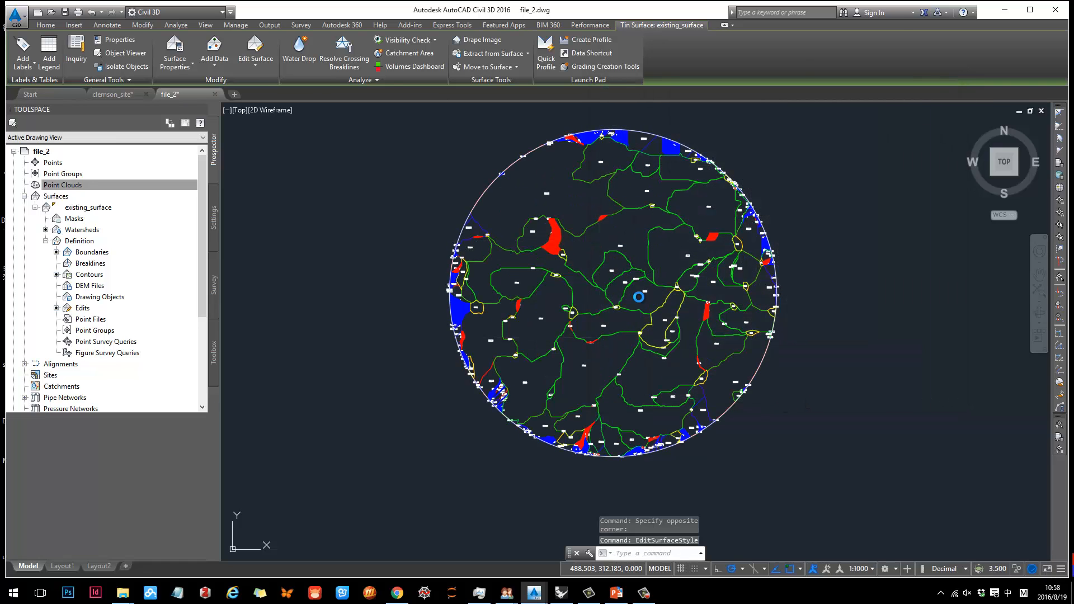
Step: Examine the watershed boundaries, labels and red and blue areas across the surface without the elevation shading
scroll(638, 297, "up", 2)
middle_click_drag(746, 403, 722, 328)
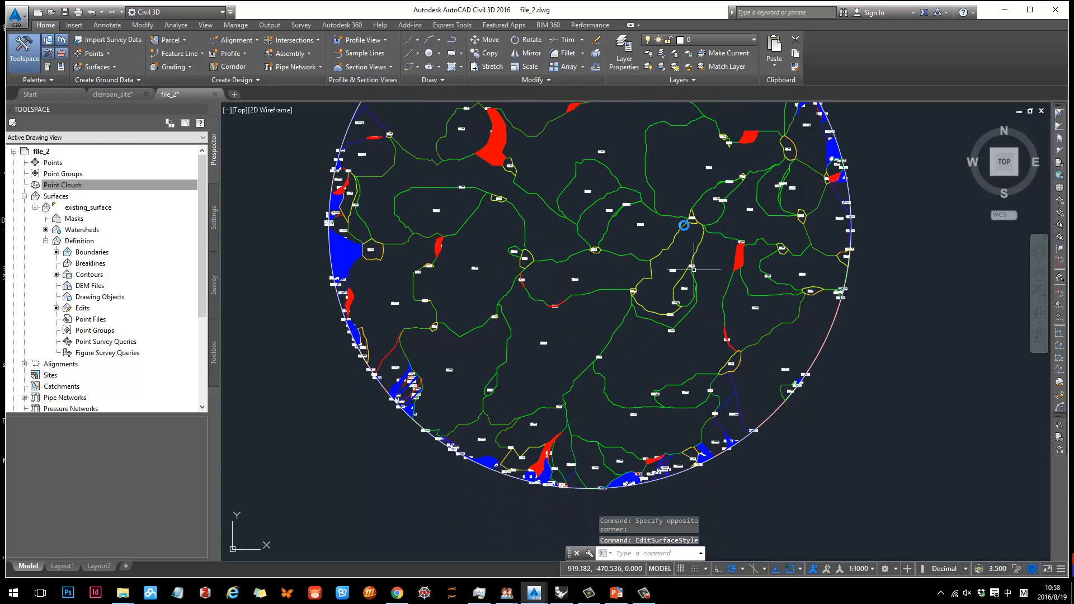
mouse_move(693, 269)
middle_mouse_down()
mouse_move(710, 345)
mouse_move(705, 313)
middle_mouse_up()
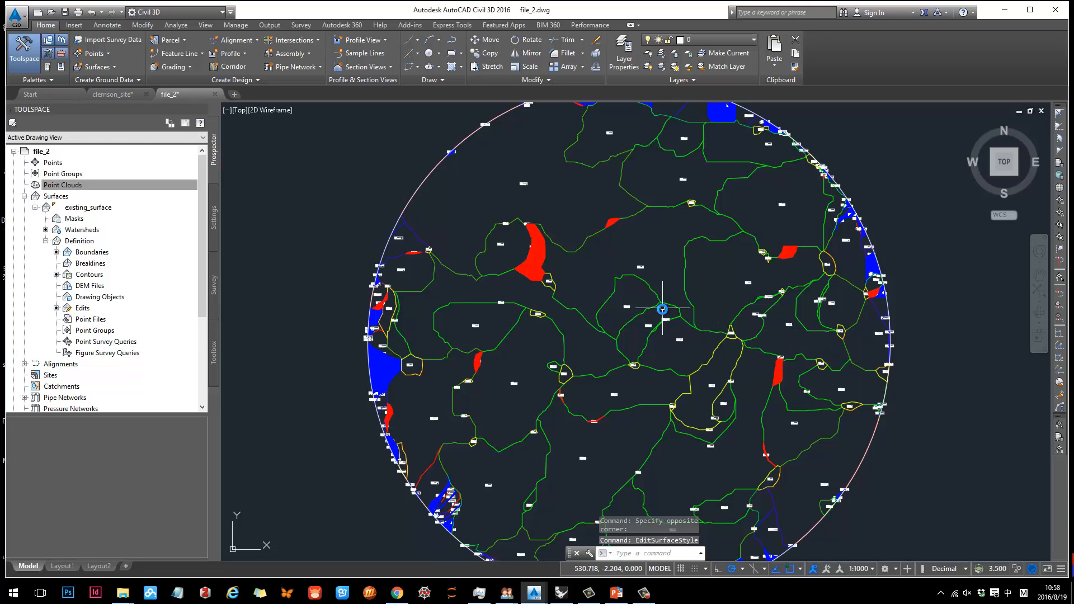
mouse_move(597, 397)
middle_mouse_down()
mouse_move(557, 269)
mouse_move(573, 293)
middle_mouse_up()
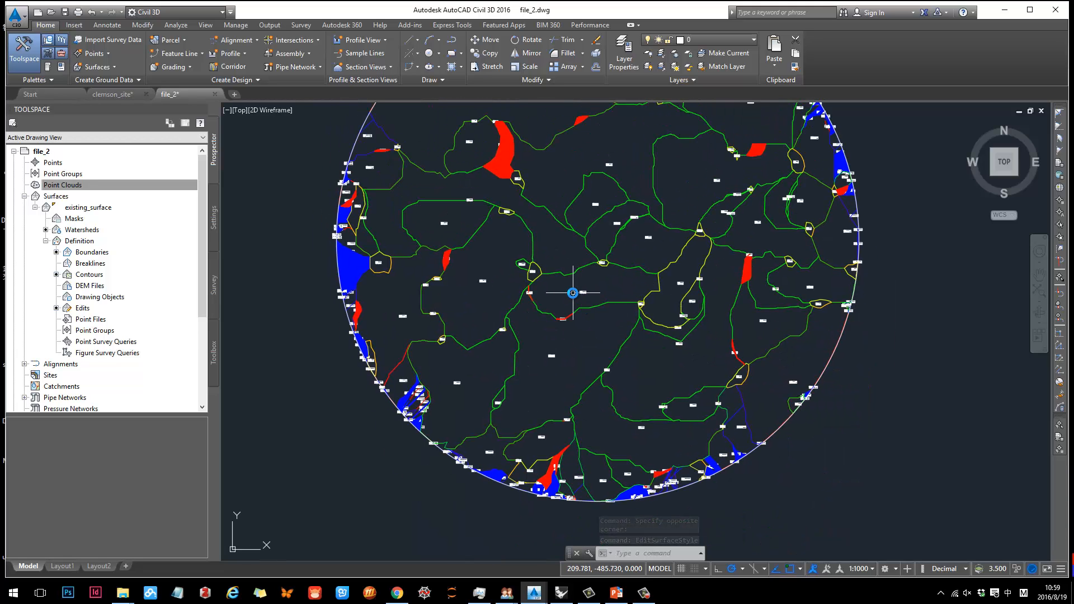
mouse_move(572, 293)
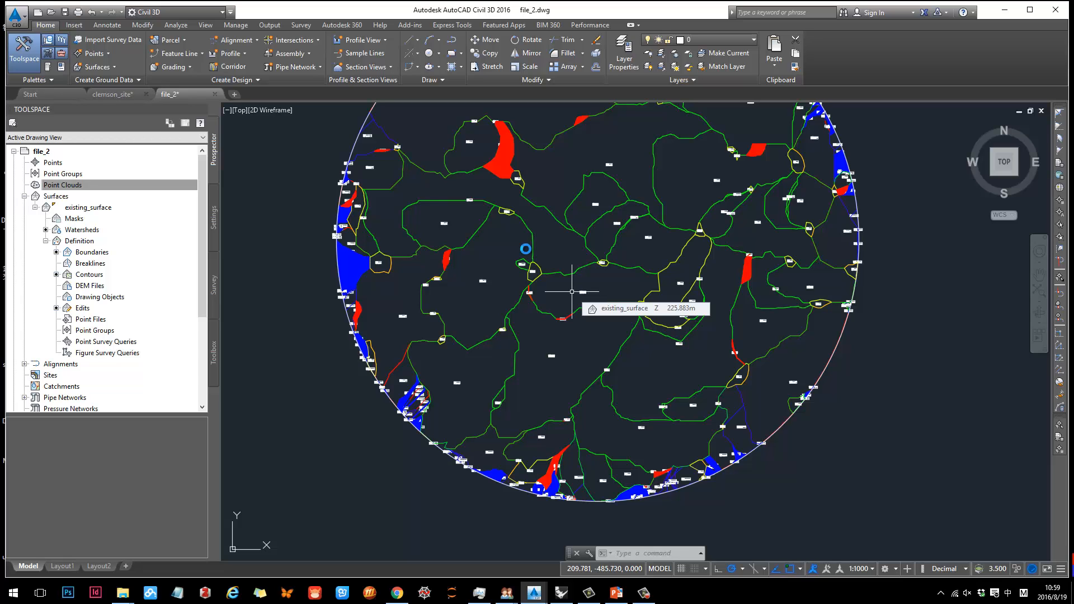
middle_click_drag(575, 227, 583, 244)
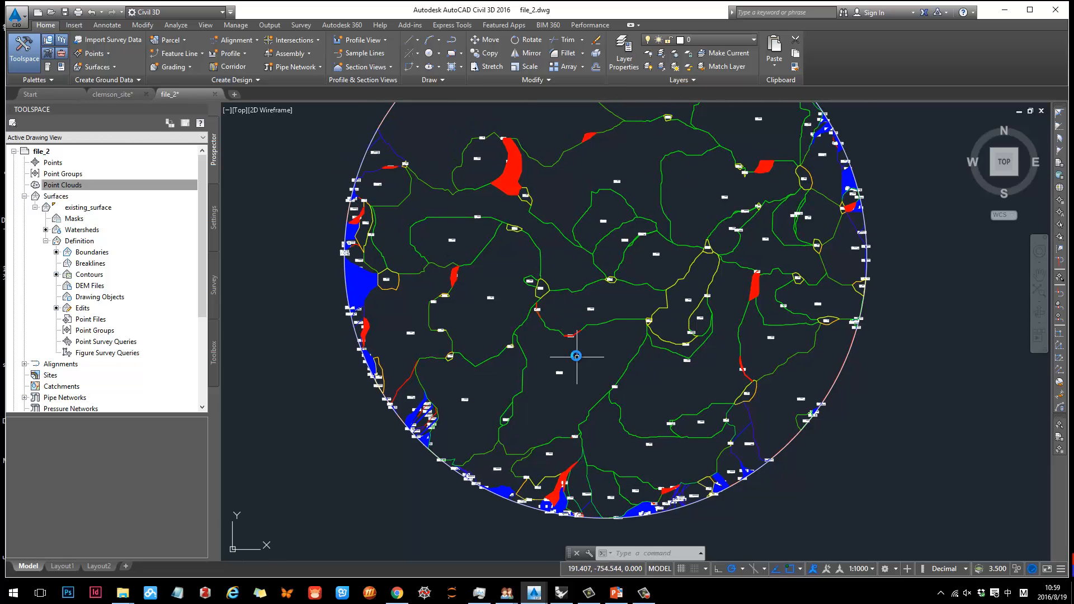
mouse_move(576, 356)
middle_mouse_down()
mouse_move(579, 367)
mouse_move(552, 333)
mouse_move(552, 345)
middle_mouse_up()
middle_click_drag(643, 309, 629, 352)
middle_click_drag(669, 274, 660, 318)
scroll(446, 262, "up", 2)
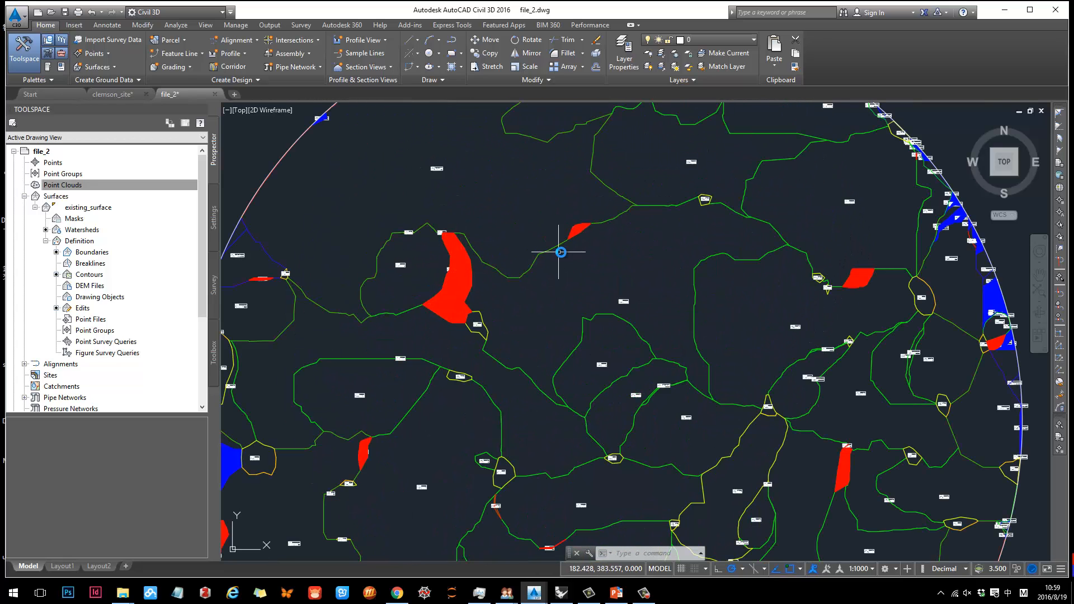
Step: Examine the large red area in the west and the green watershed boundaries around the central basins
scroll(560, 262, "down", 2)
scroll(483, 278, "up", 1)
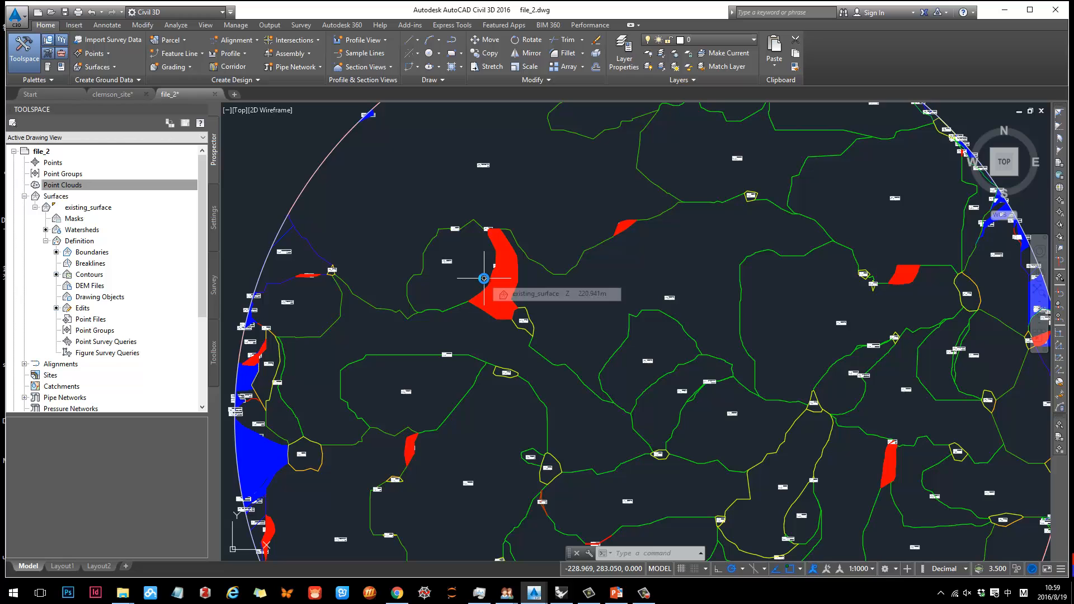
scroll(497, 280, "up", 3)
scroll(496, 263, "down", 2)
mouse_move(403, 505)
middle_mouse_down()
mouse_move(441, 419)
mouse_move(443, 508)
middle_mouse_up()
scroll(524, 267, "up", 2)
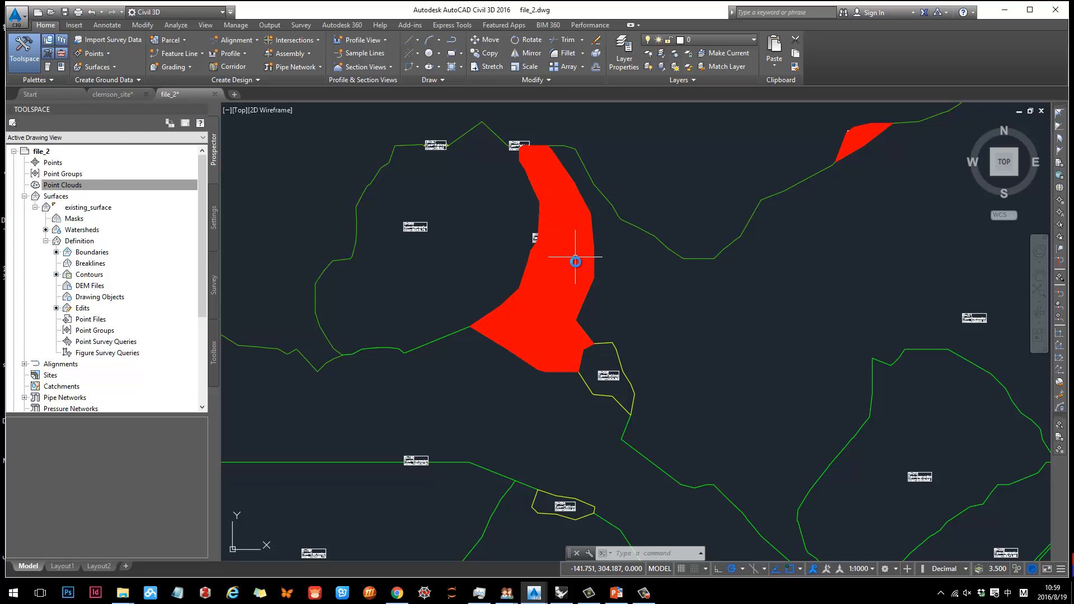
scroll(504, 276, "down", 9)
scroll(491, 283, "up", 5)
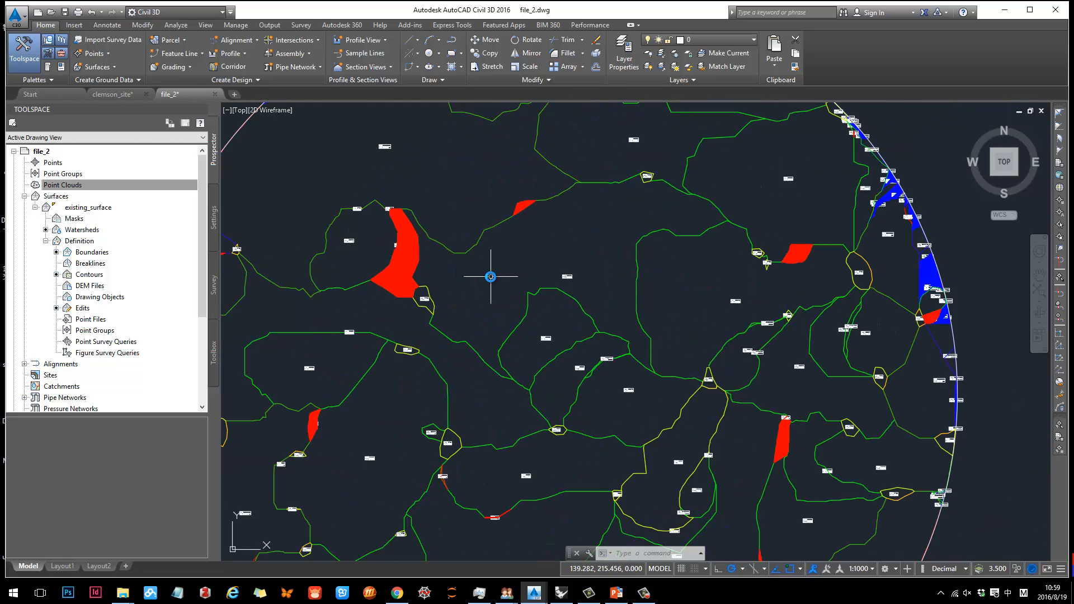
scroll(501, 290, "down", 5)
scroll(509, 274, "up", 2)
scroll(526, 260, "up", 4)
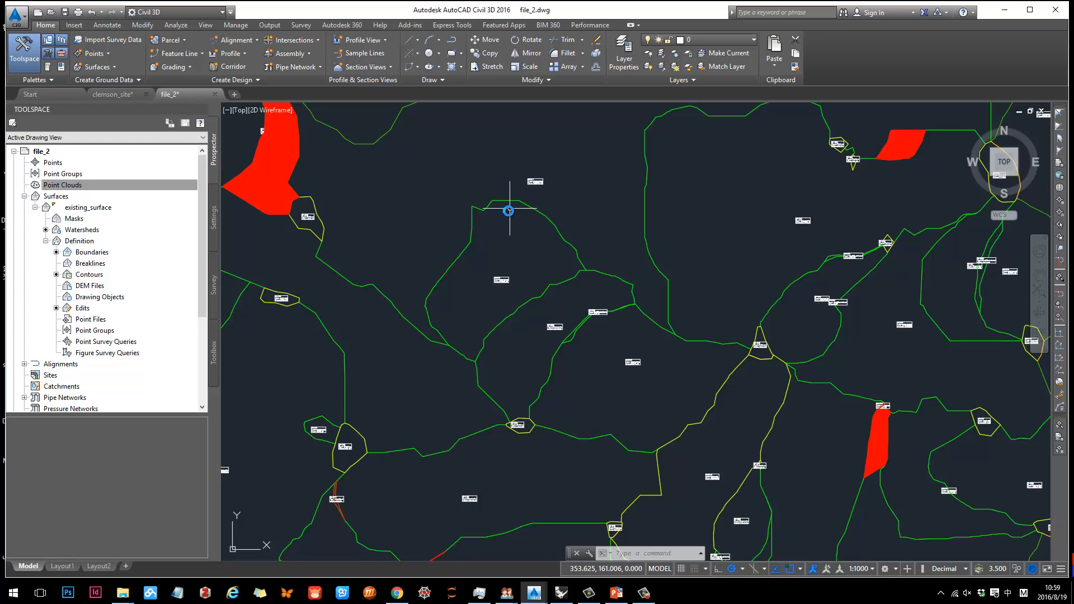
middle_click_drag(510, 208, 500, 301)
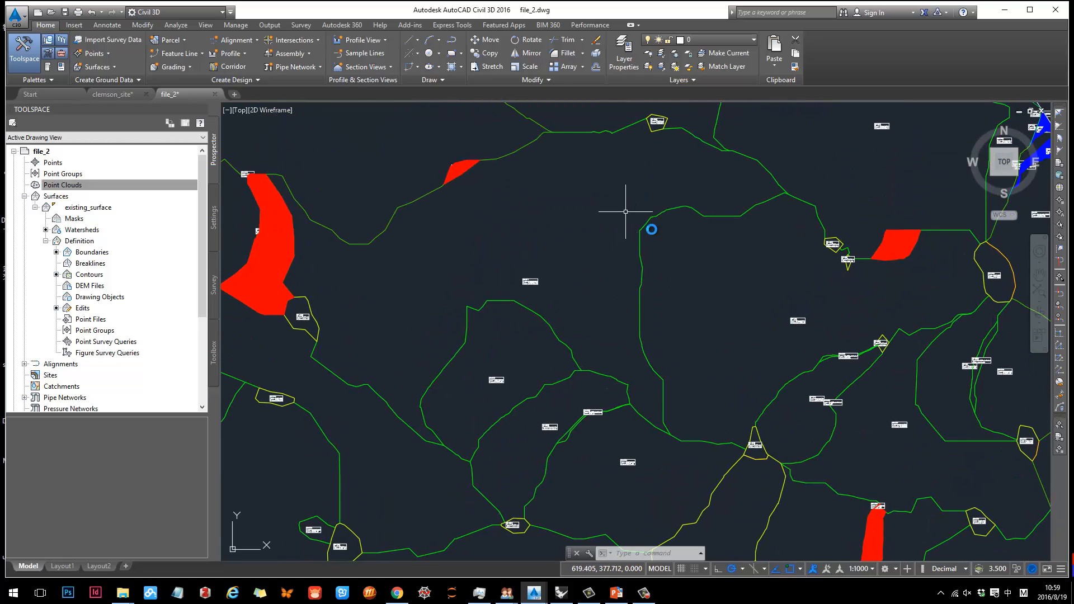
Step: Examine the blue and red watershed areas along the surface's eastern boundary
scroll(499, 335, "down", 6)
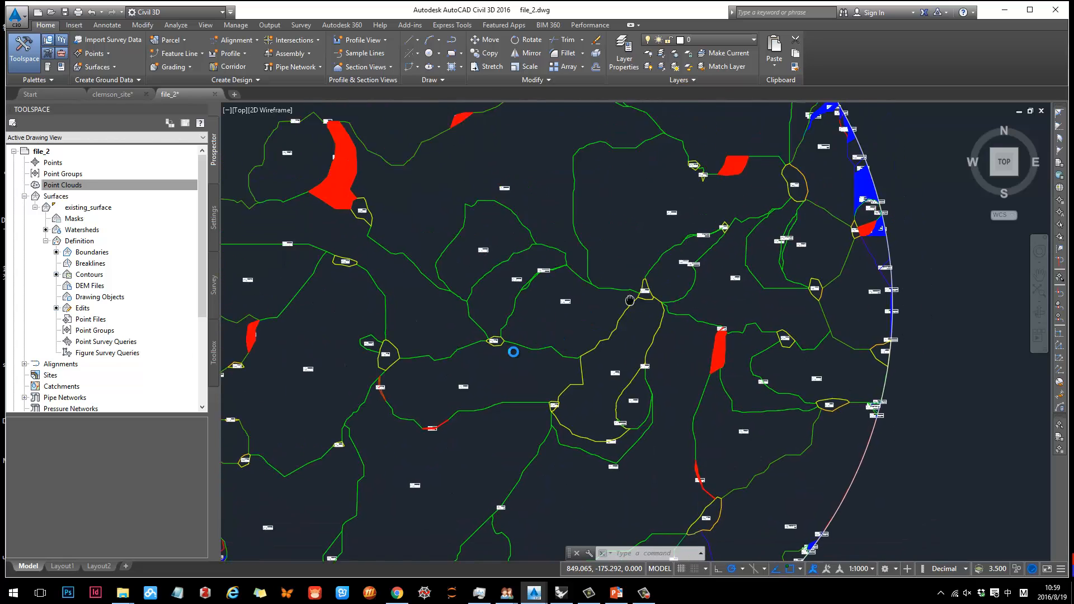
scroll(733, 260, "up", 5)
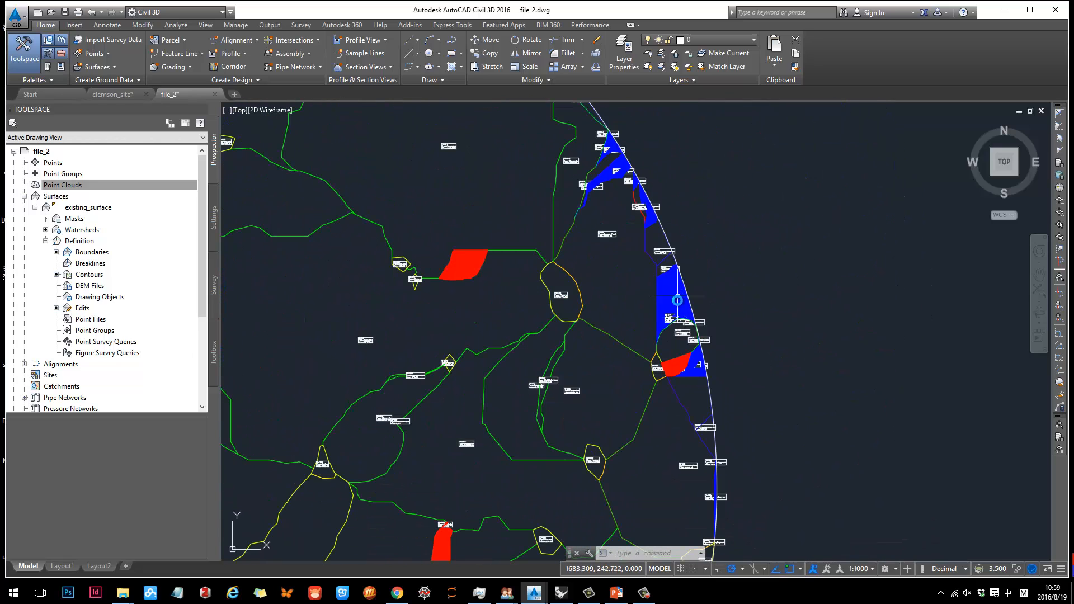
mouse_move(678, 301)
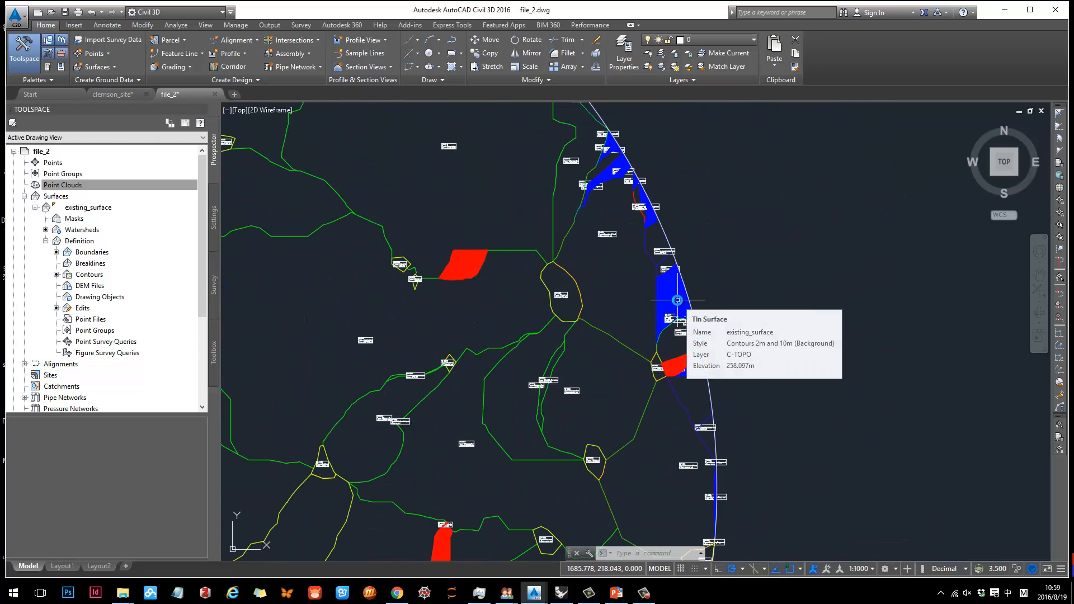
scroll(455, 240, "down", 3)
scroll(425, 263, "up", 2)
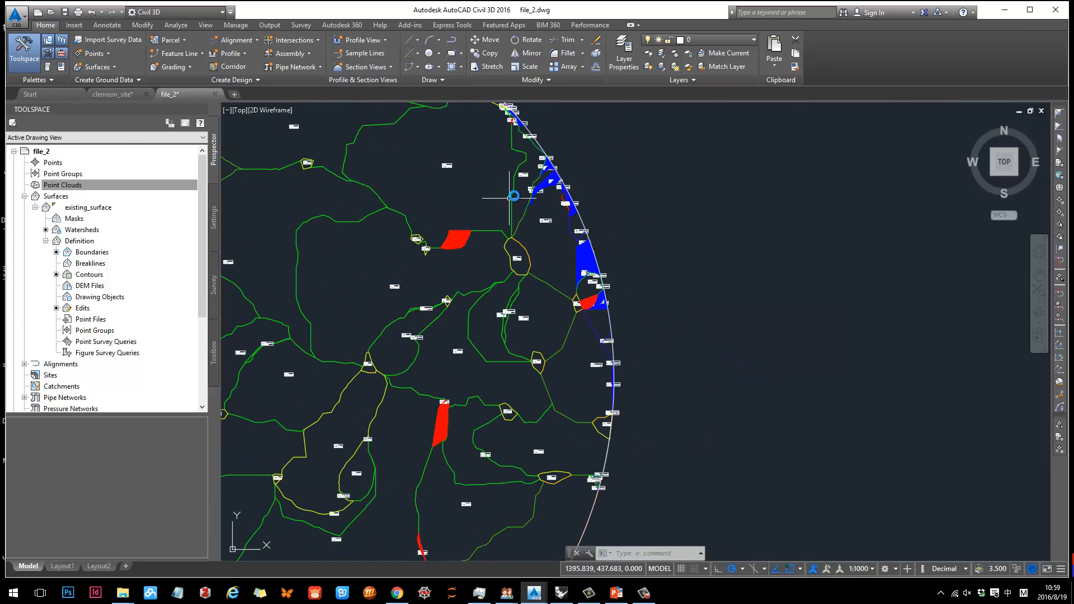
scroll(602, 271, "down", 5)
scroll(568, 293, "up", 2)
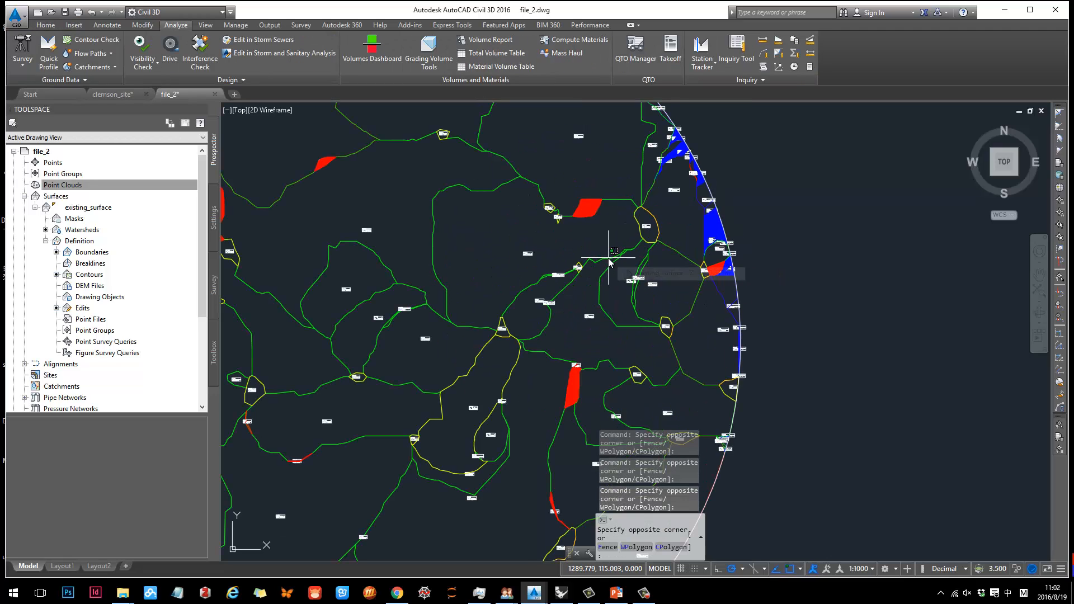
Step: Edit the surface style of the existing surface to show the Elevations component together with Watersheds, applying and accepting it
left_click(618, 268)
right_click(622, 271)
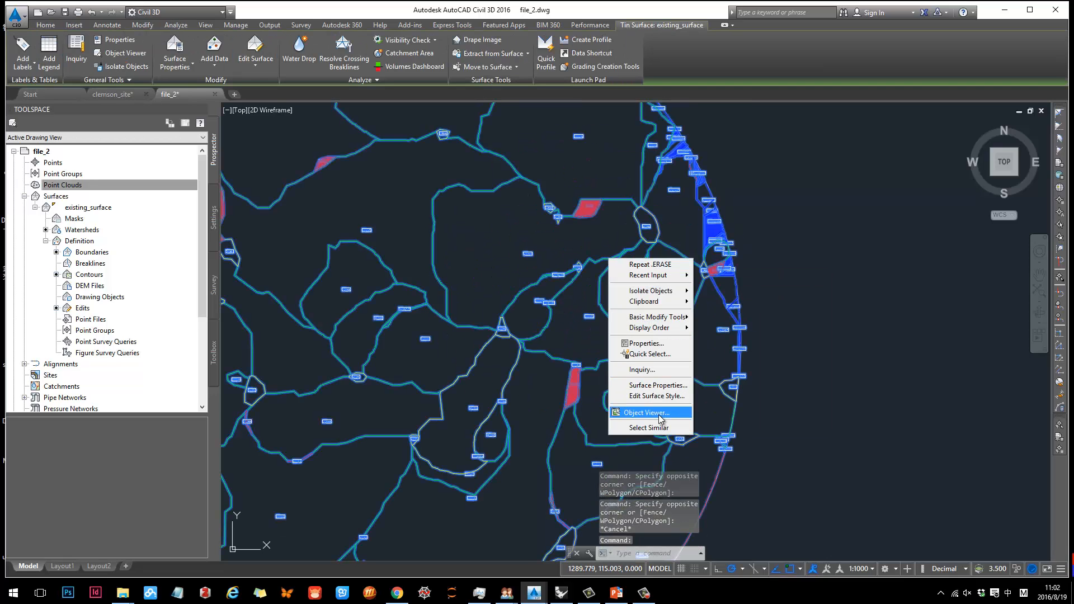
left_click(656, 396)
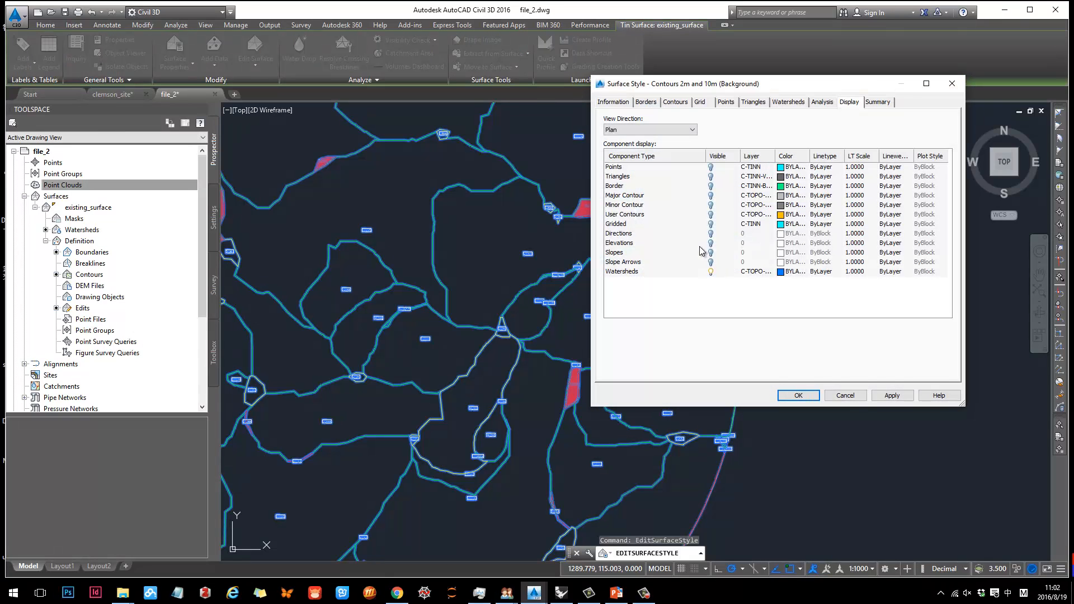
left_click(886, 396)
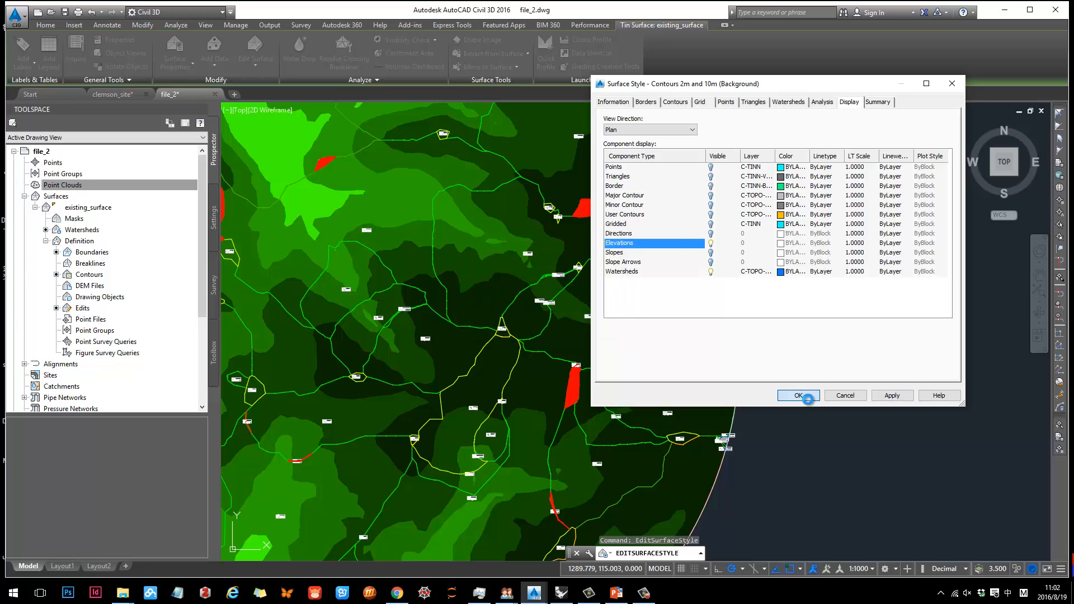
left_click(807, 398)
Step: Run Water Drop on the existing surface and trace a flow path down the depression northwest of the central flat area
scroll(450, 252, "up", 2)
middle_click_drag(477, 237, 564, 254)
mouse_move(577, 371)
middle_mouse_down()
mouse_move(563, 259)
mouse_move(503, 281)
mouse_move(532, 297)
middle_mouse_up()
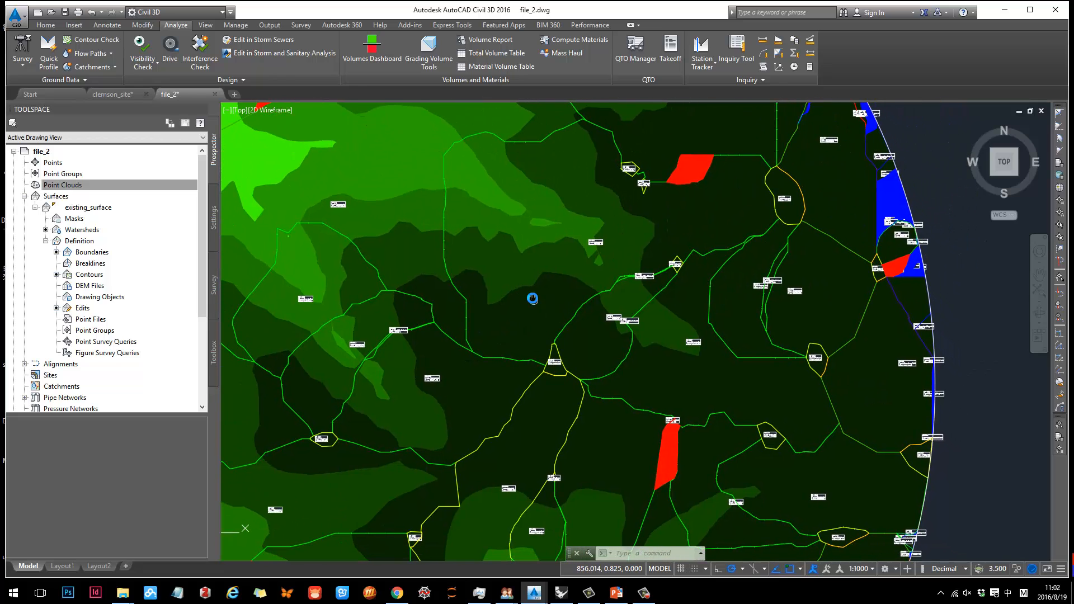
left_click(110, 56)
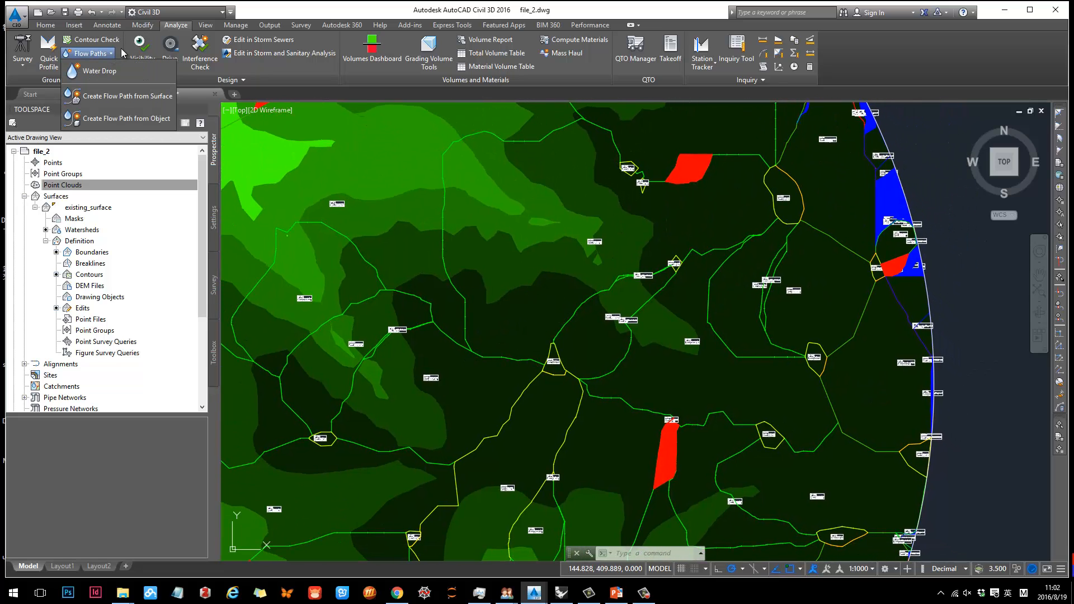
left_click(174, 29)
left_click(106, 56)
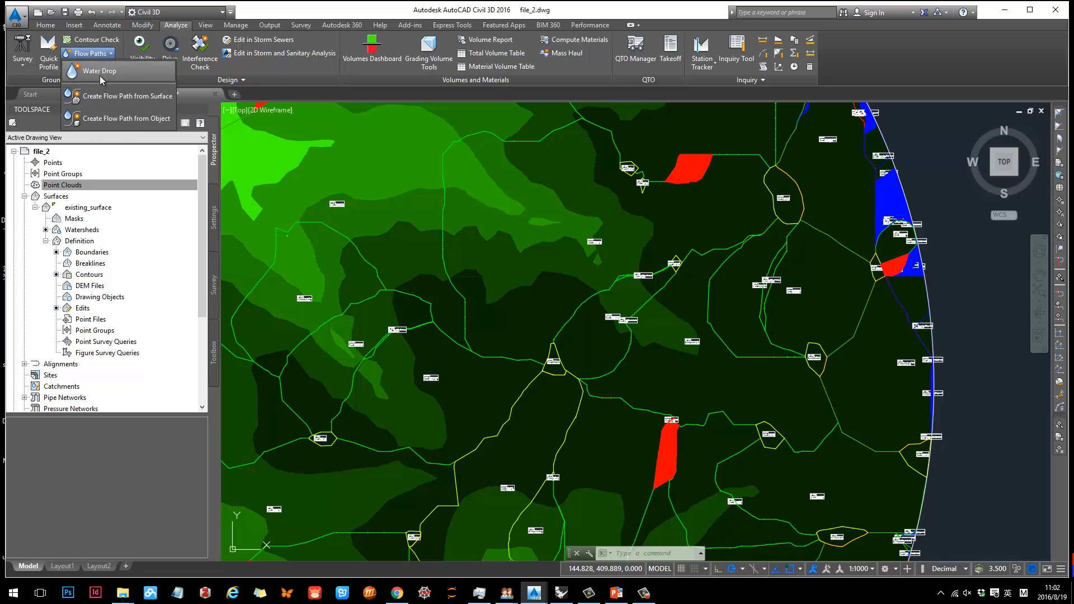
left_click(86, 71)
left_click(513, 350)
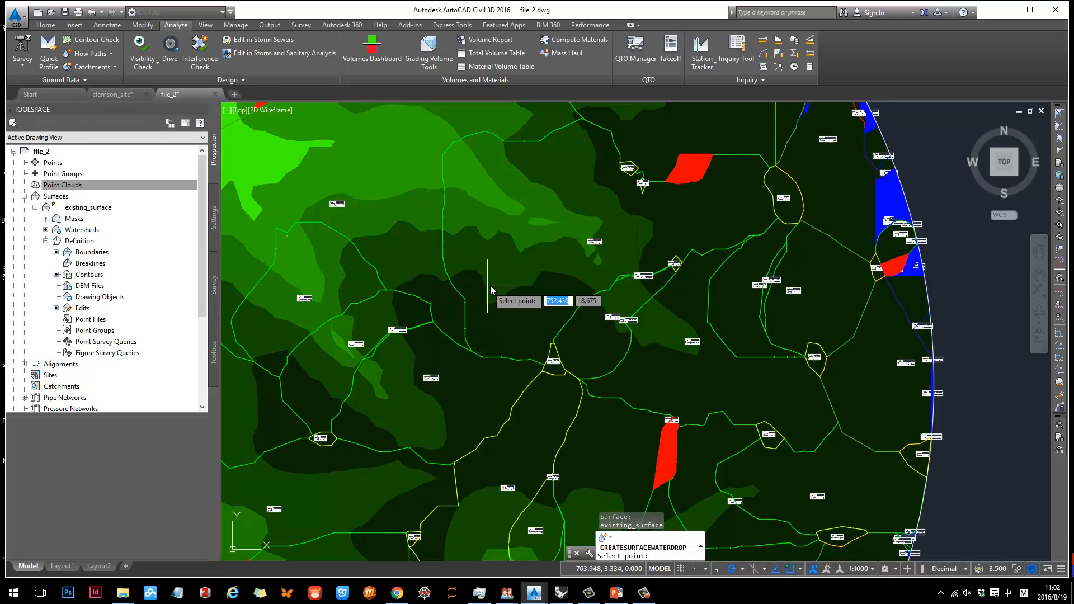
scroll(508, 358, "up", 3)
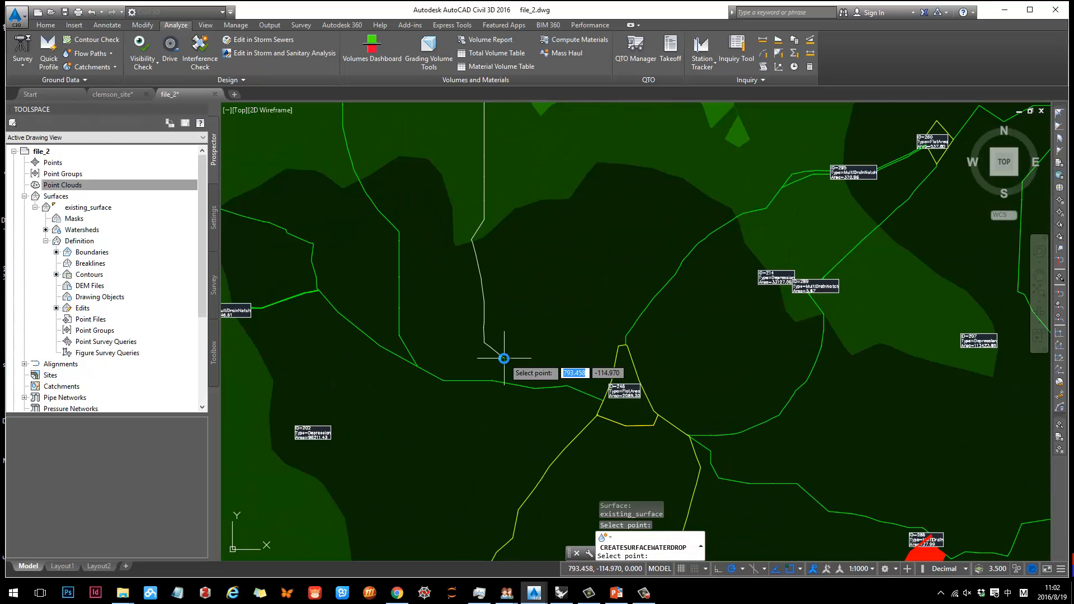
Step: Trace more water drop paths, one from higher ground to the north and one through the depression west of the central flat area
scroll(526, 353, "down", 2)
scroll(492, 235, "down", 2)
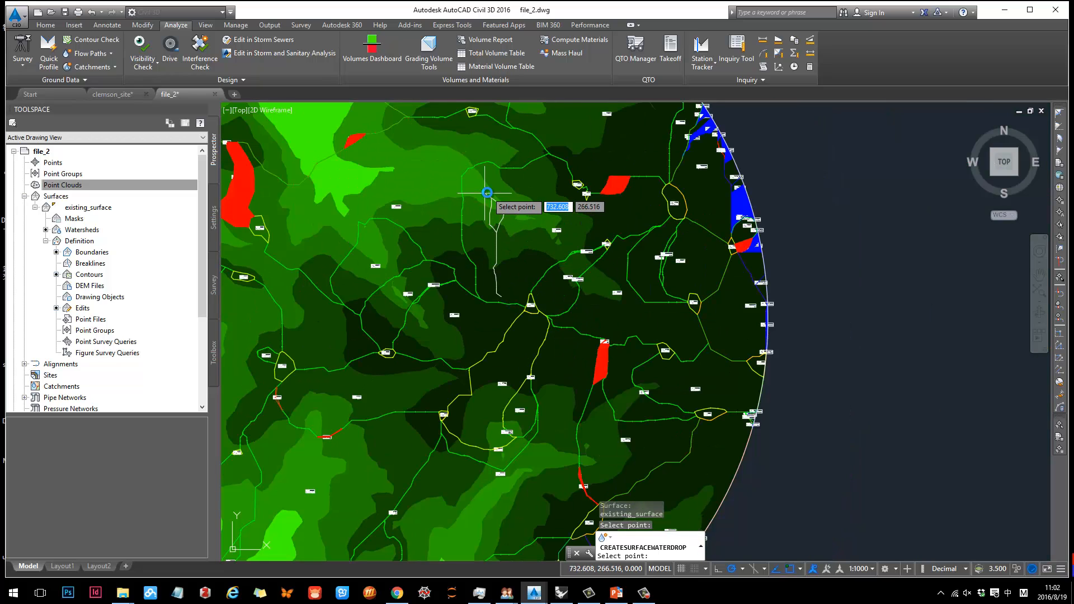
scroll(492, 313, "up", 6)
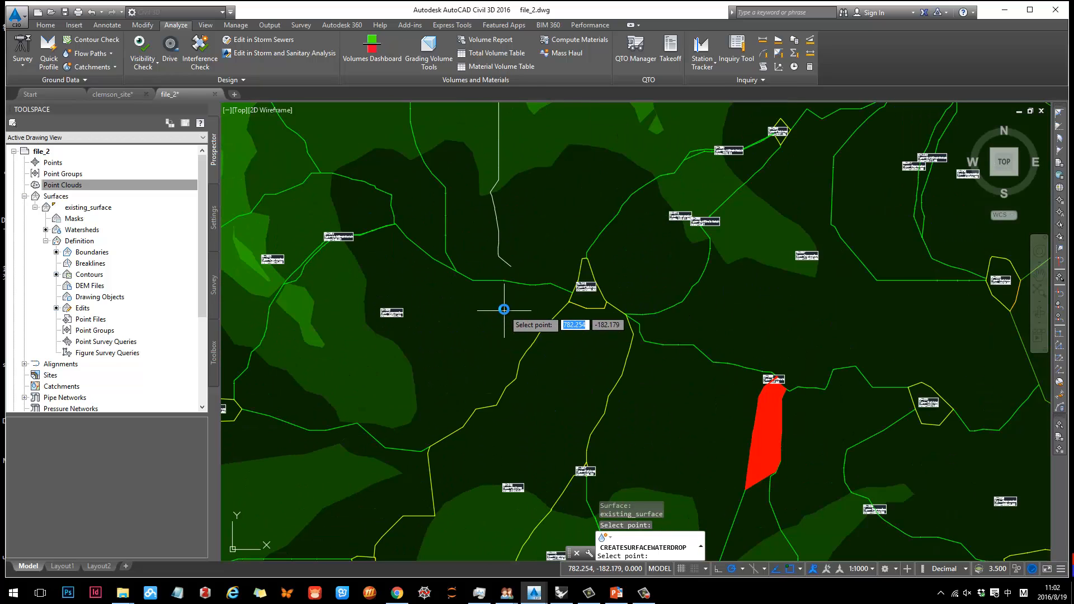
left_click(521, 267)
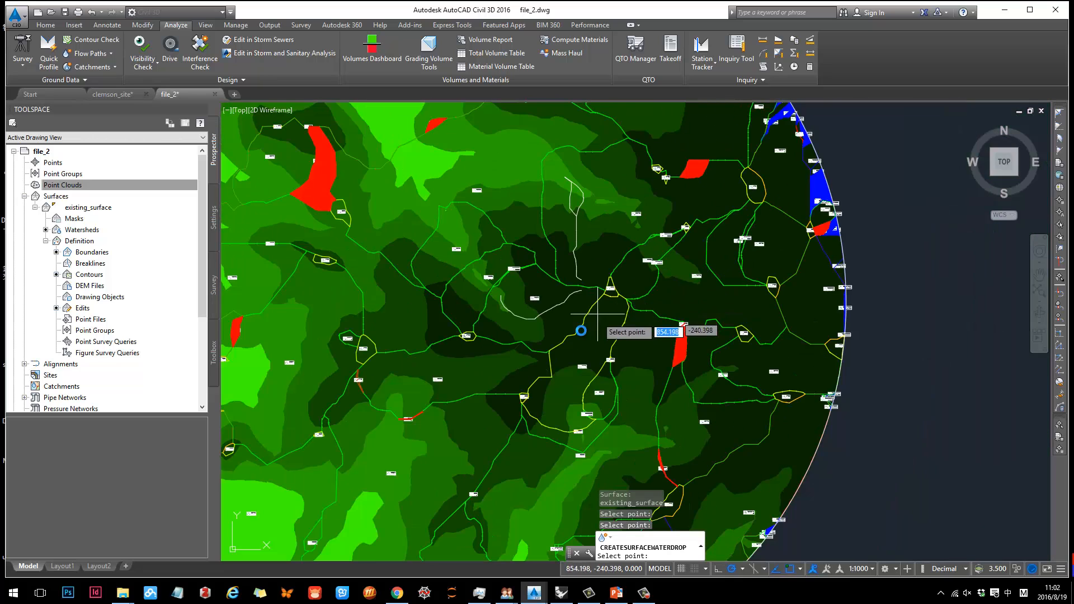
scroll(560, 313, "down", 4)
scroll(509, 302, "up", 6)
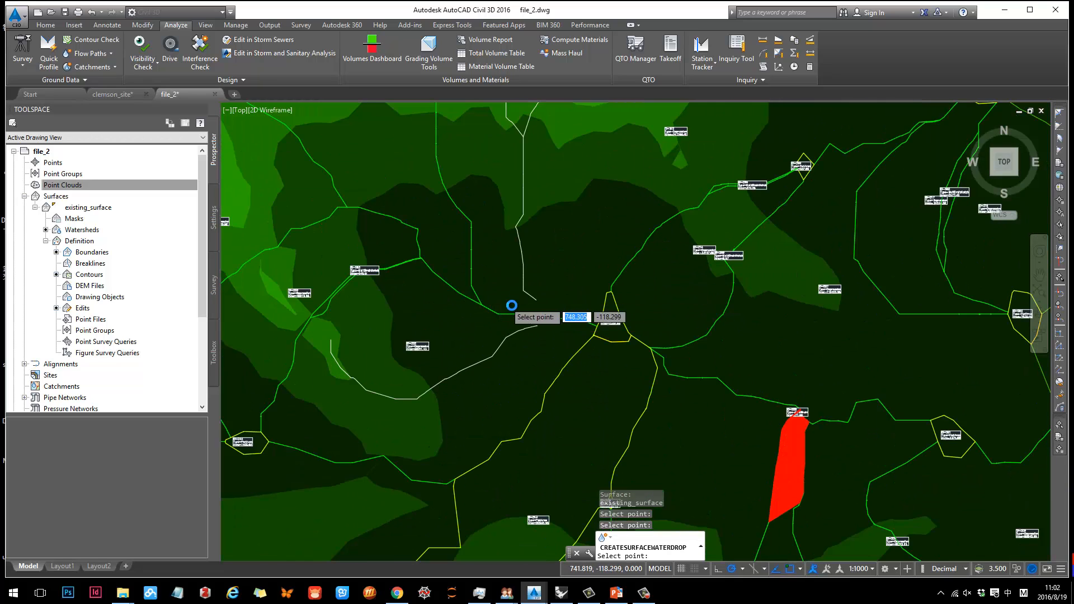
scroll(568, 299, "down", 5)
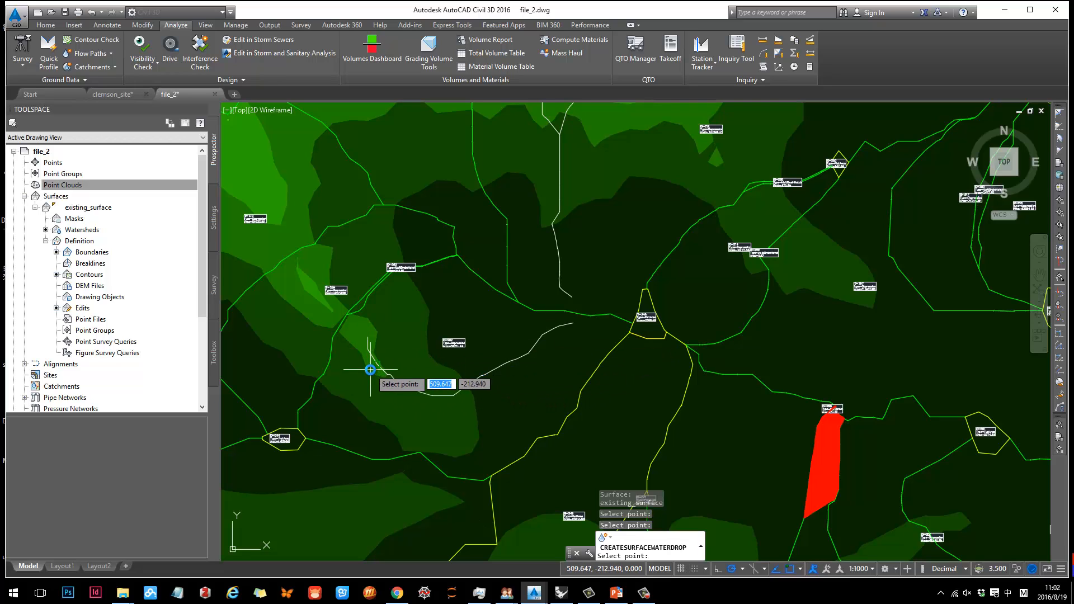
scroll(386, 361, "down", 2)
scroll(425, 349, "up", 4)
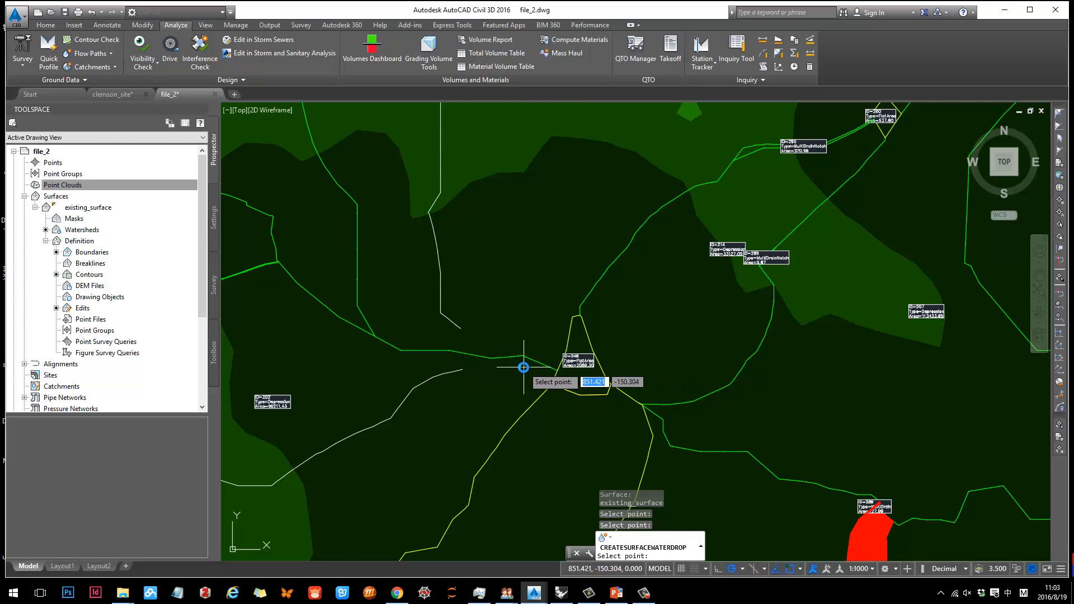
Step: Trace a water drop path inside the round depression just east of the central flat area
scroll(523, 368, "up", 4)
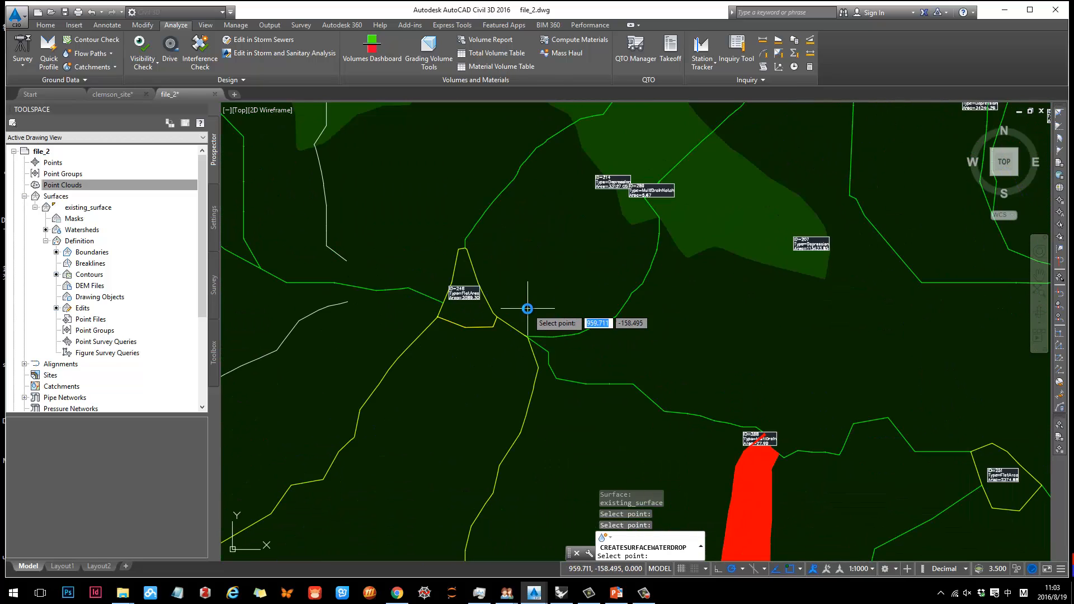
scroll(523, 327, "down", 3)
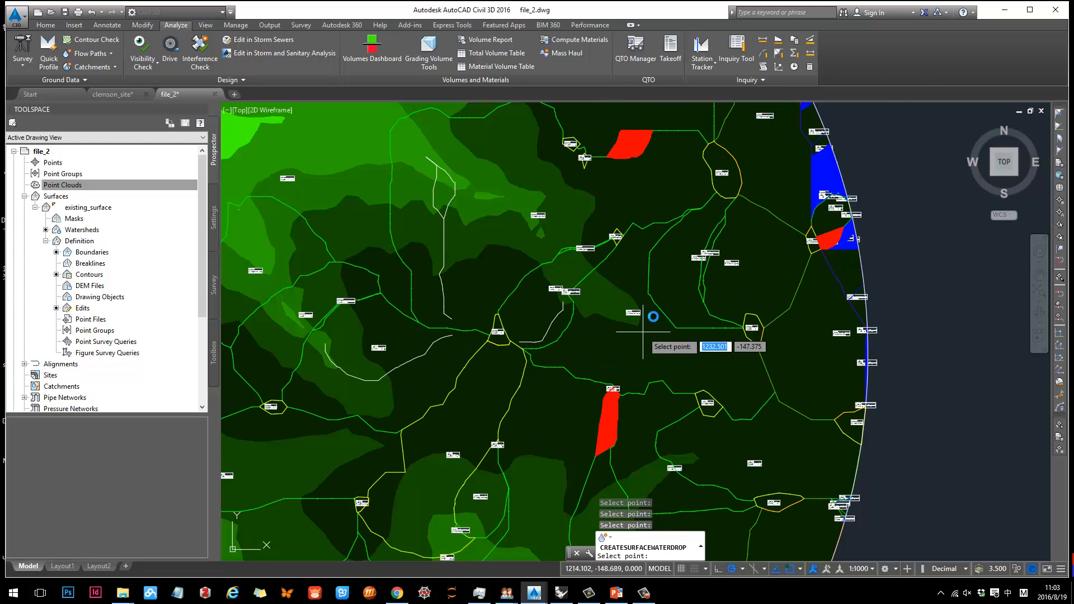
scroll(559, 307, "up", 5)
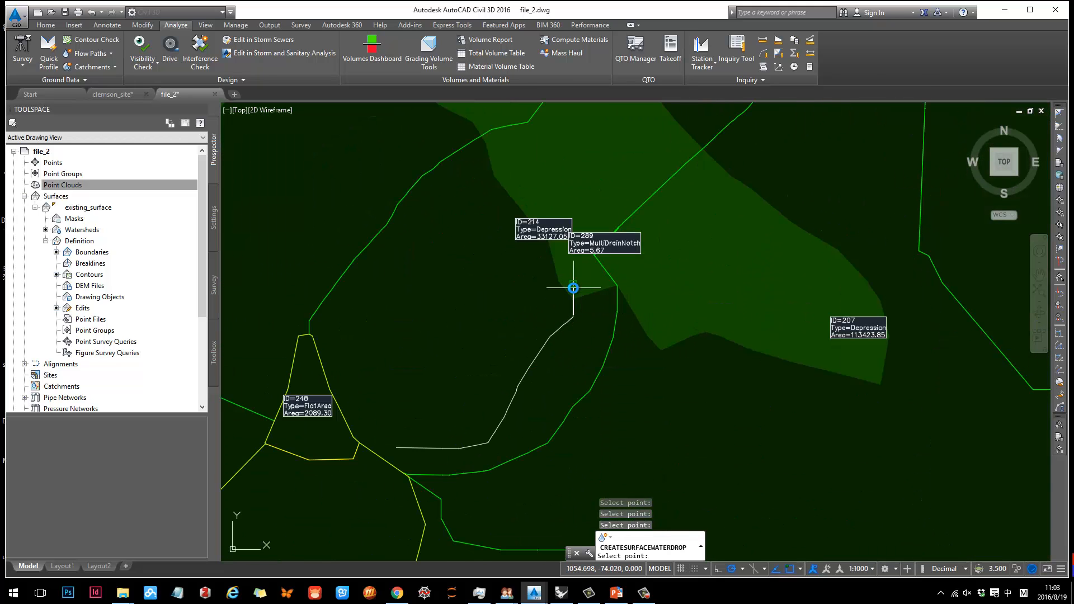
scroll(574, 288, "down", 4)
scroll(615, 226, "up", 2)
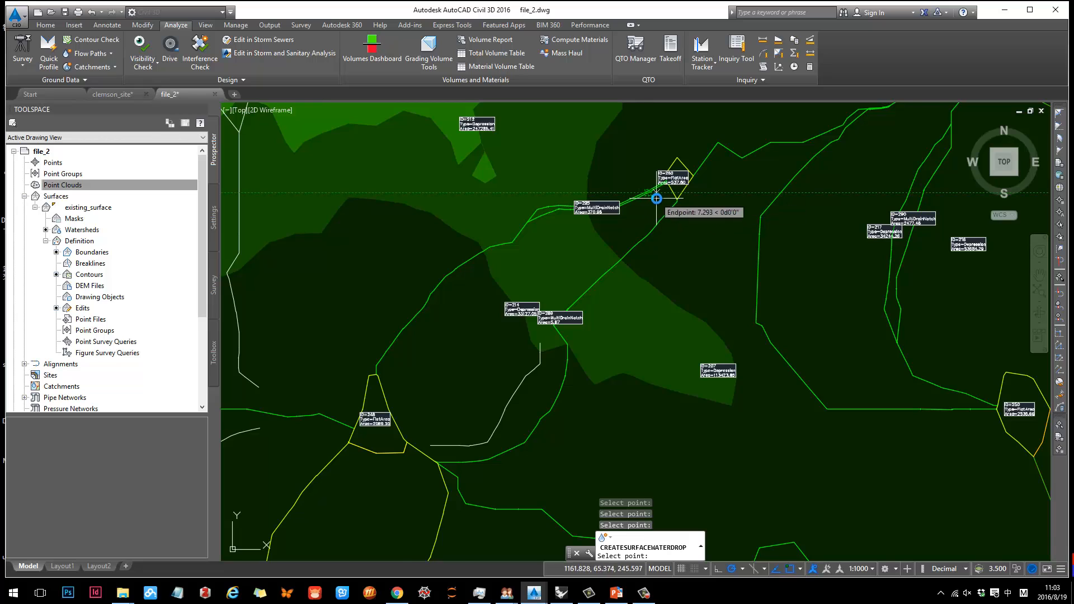
Step: Trace water drop paths on both sides of the watershed boundary southwest of flat area 260, and end the command
scroll(656, 198, "up", 2)
left_click(660, 198)
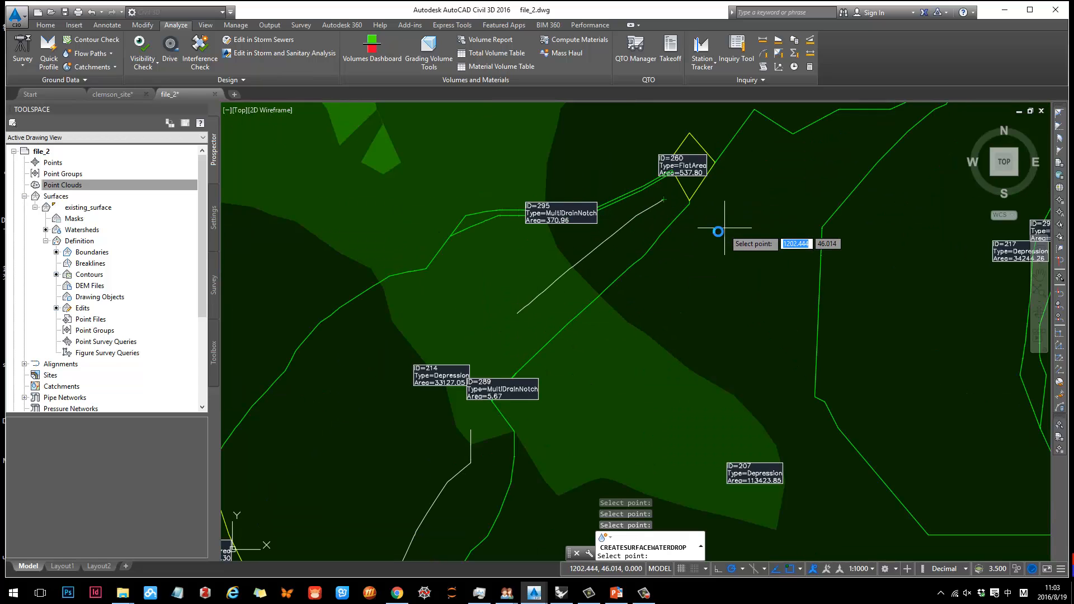
scroll(647, 234, "up", 2)
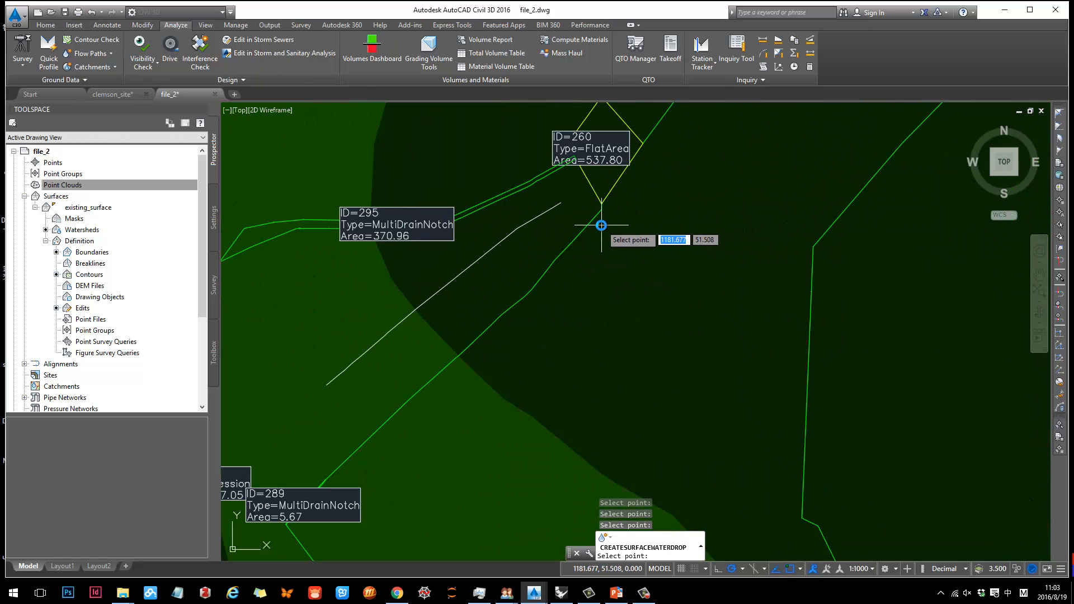
scroll(602, 225, "down", 4)
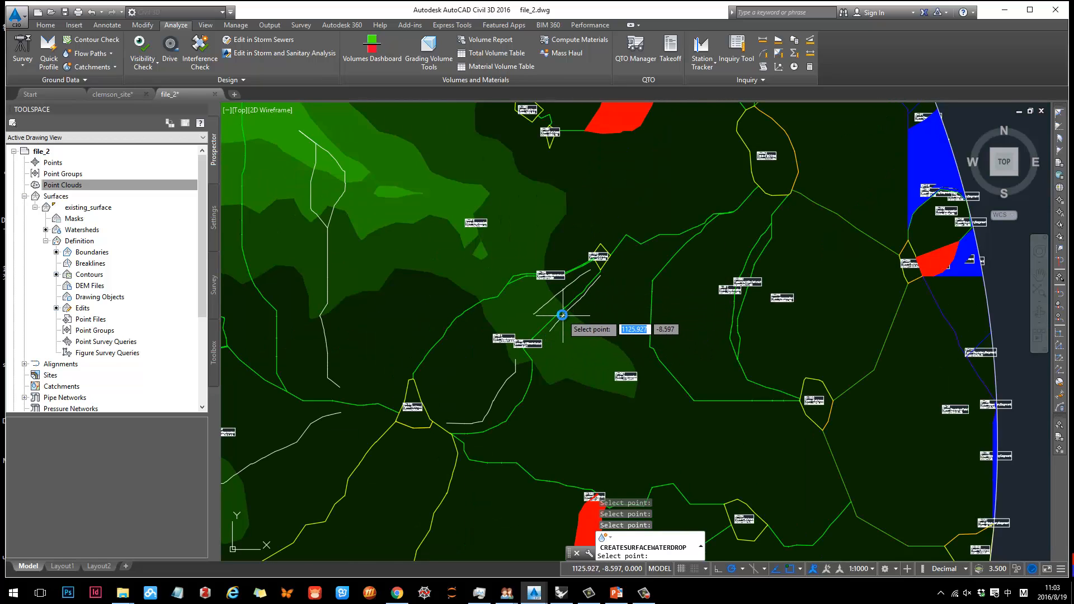
scroll(562, 315, "down", 2)
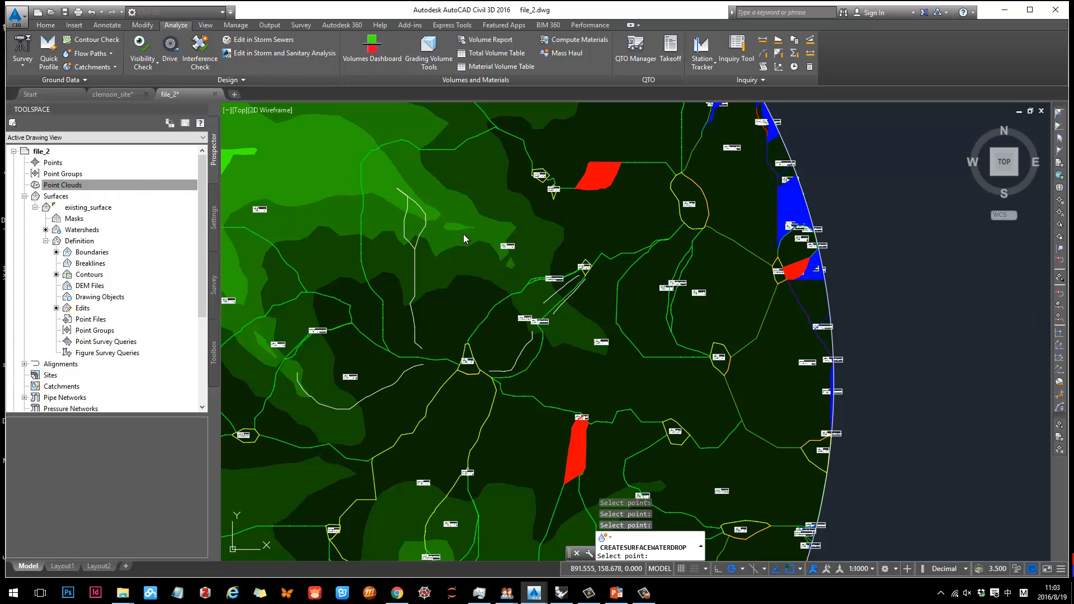
key("Escape")
left_click(295, 184)
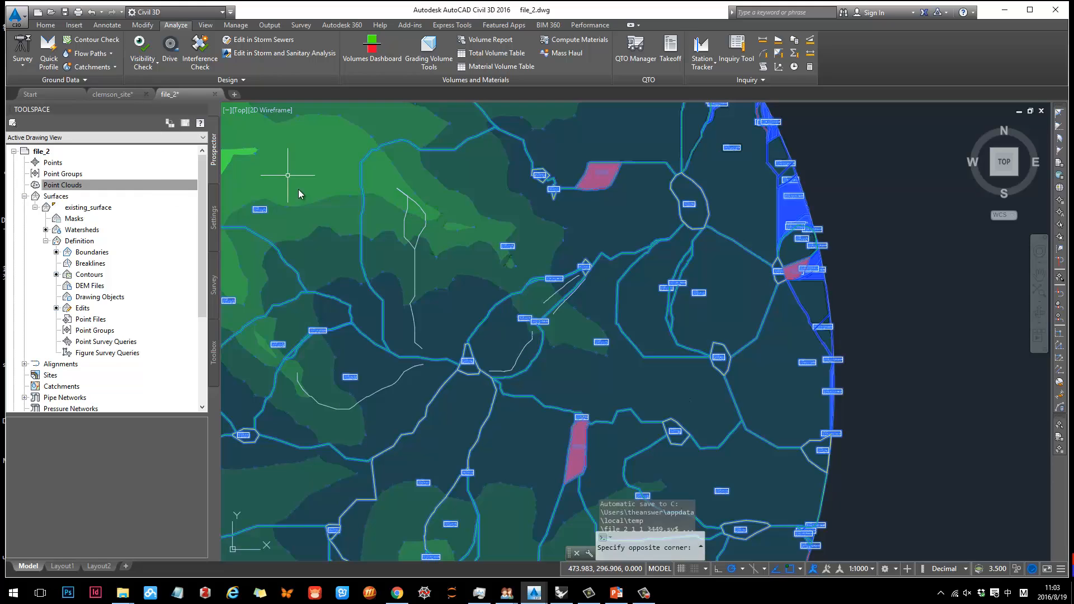
key("Escape")
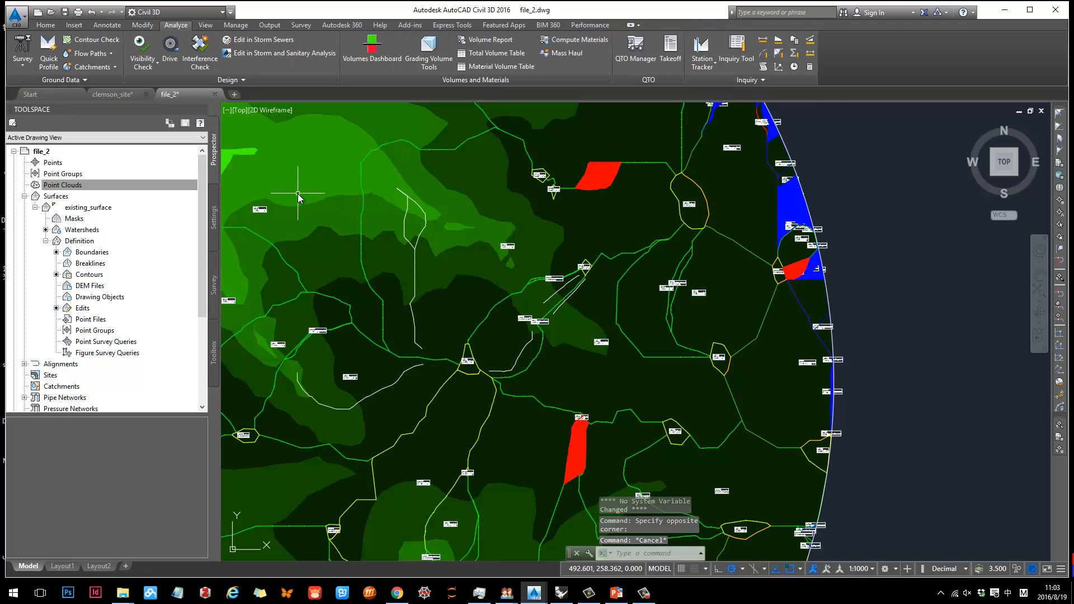
left_click(298, 196)
key("Escape")
scroll(485, 239, "down", 4)
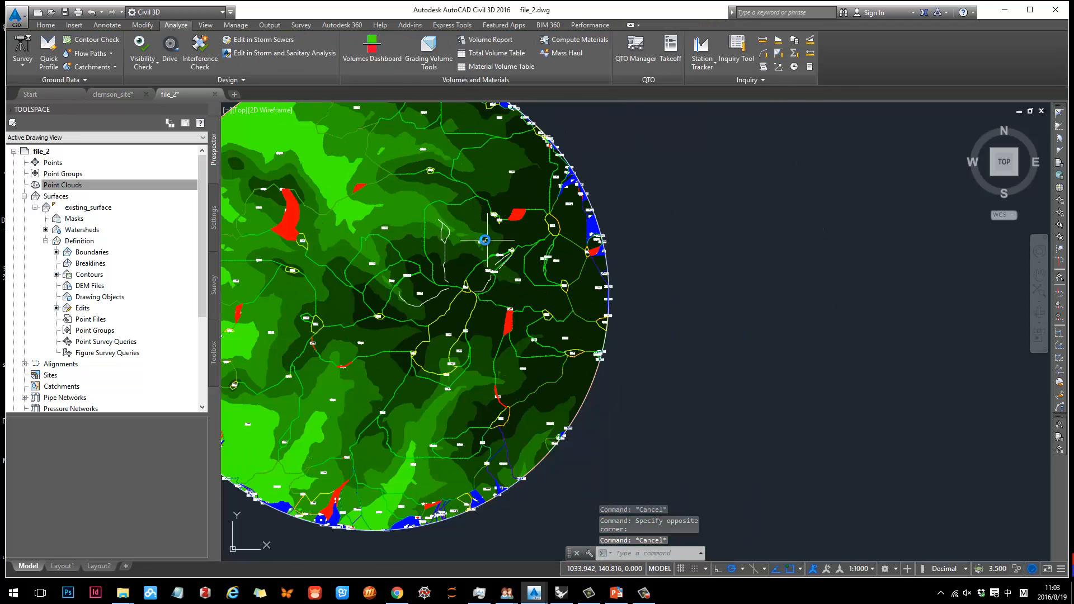
Step: Turn off the Elevations component in the existing surface's display style and apply the change
left_click(380, 212)
right_click(381, 214)
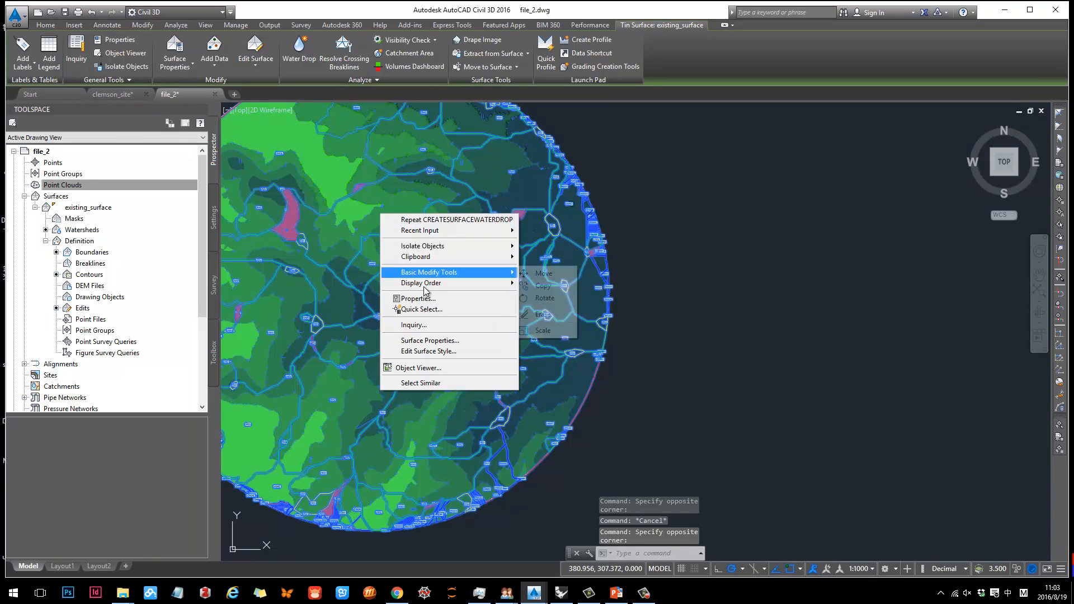
left_click(431, 351)
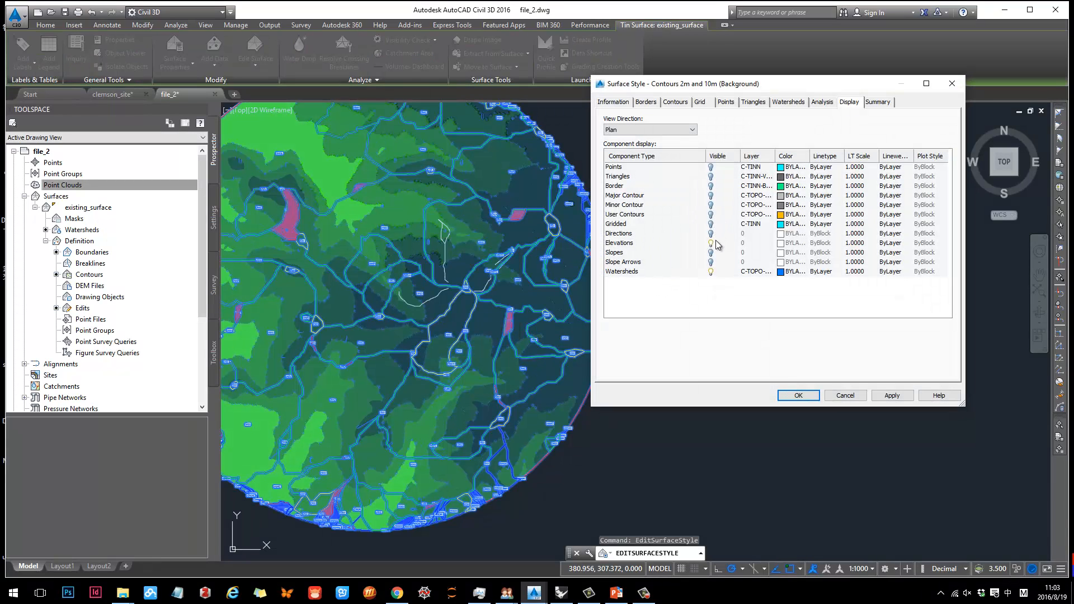
left_click(892, 396)
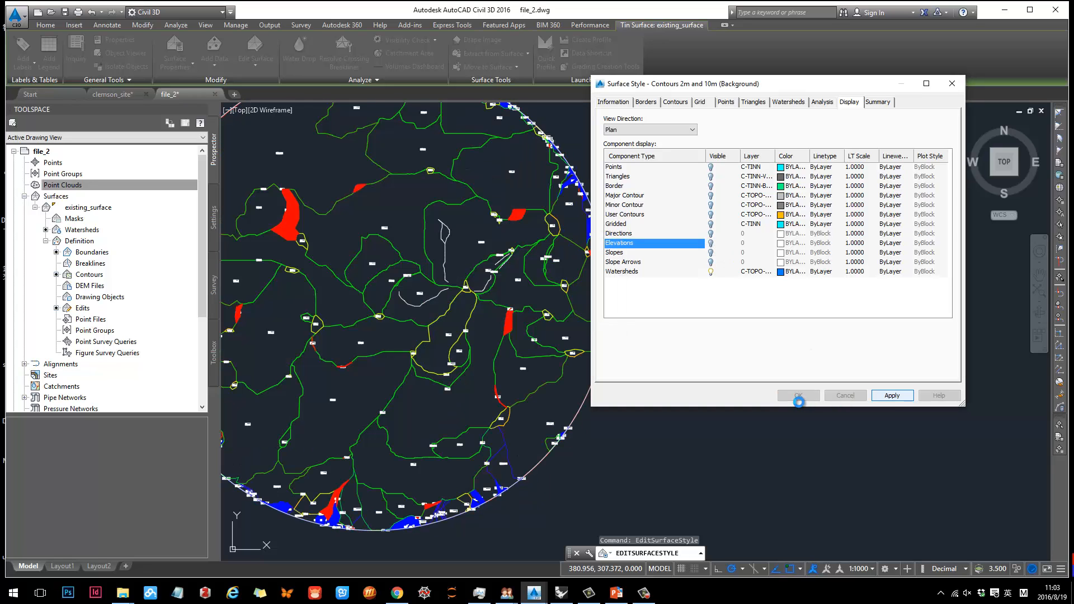
left_click(798, 395)
key("Escape")
Step: Erase all the water drop paths around the central flat area
scroll(408, 232, "up", 3)
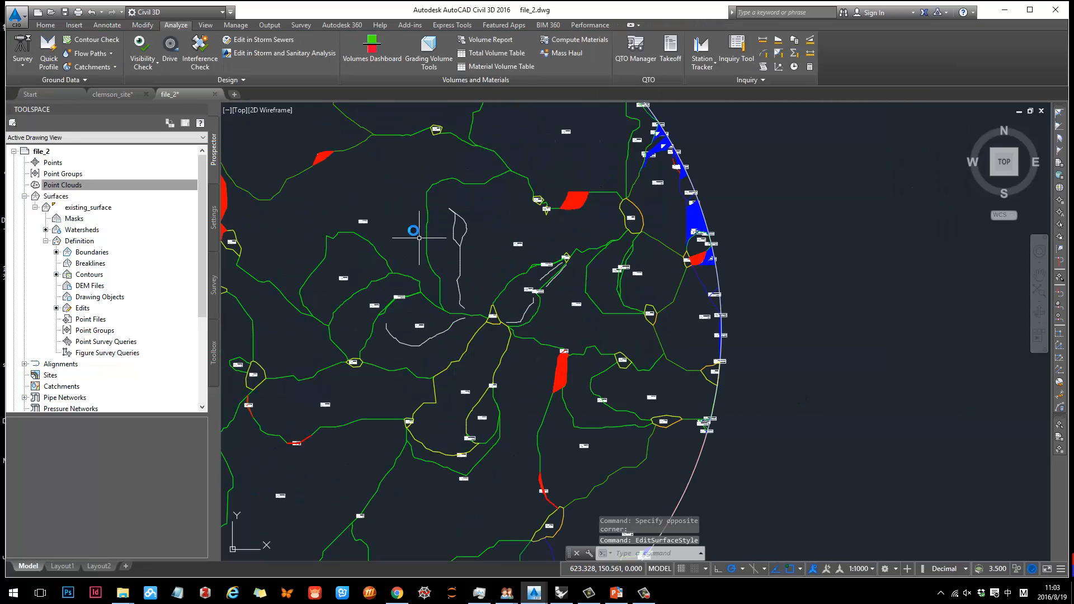
left_click(361, 190)
left_click(594, 400)
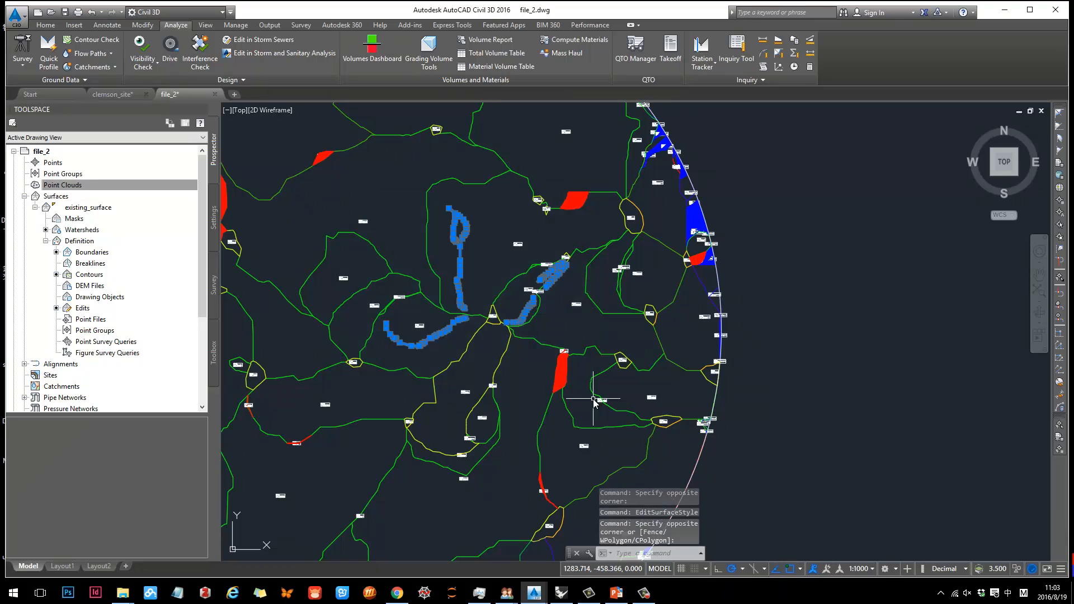
key("Delete")
scroll(563, 293, "down", 6)
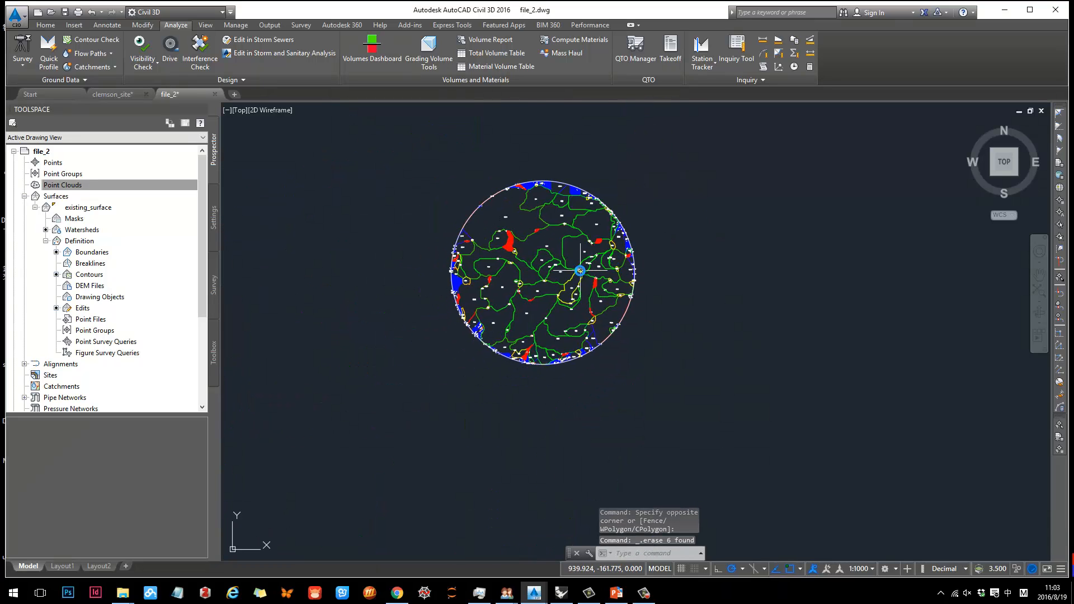
scroll(554, 269, "up", 5)
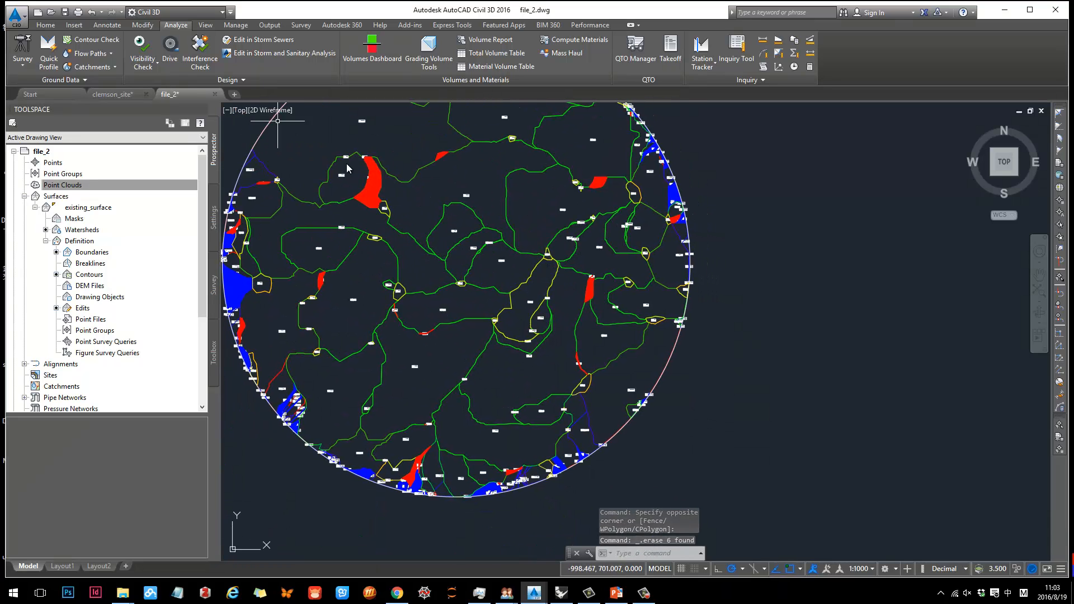
Step: Make the Elevations component visible in the existing surface's style, alongside the watersheds
left_click(108, 67)
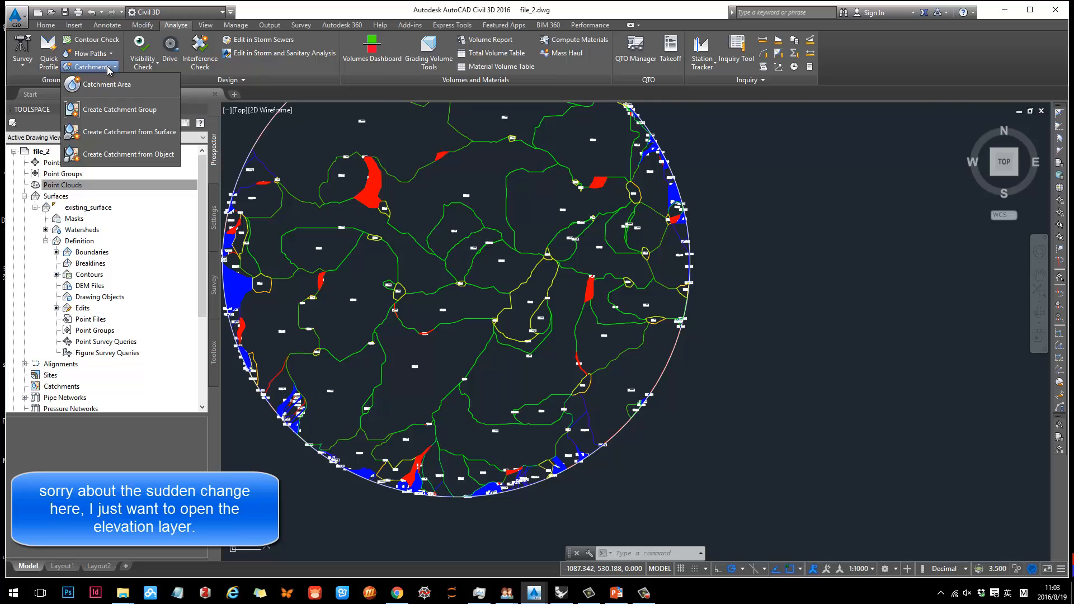
right_click(649, 222)
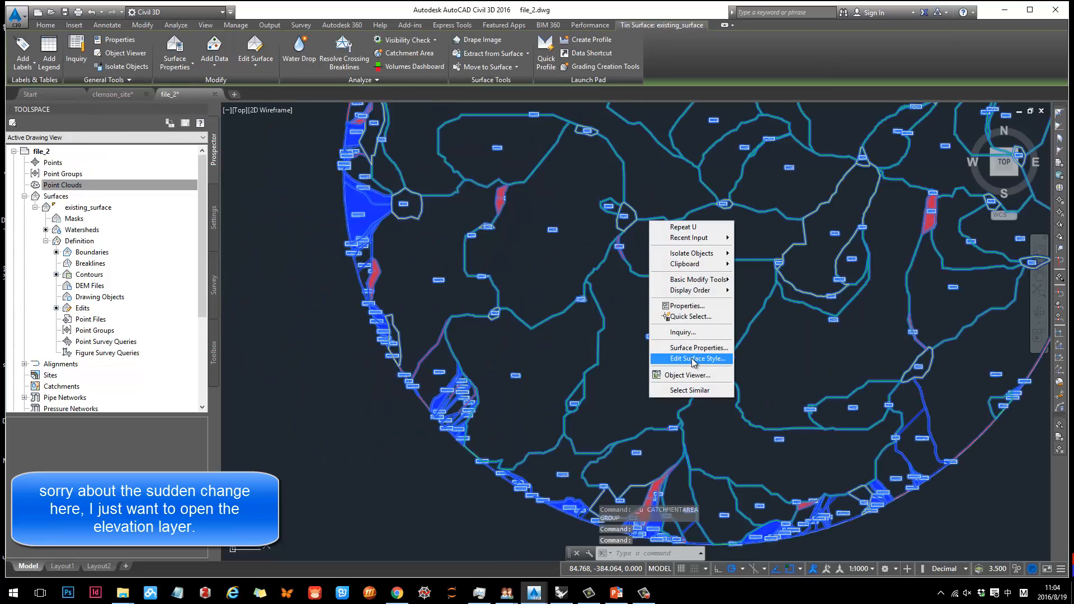
left_click(693, 358)
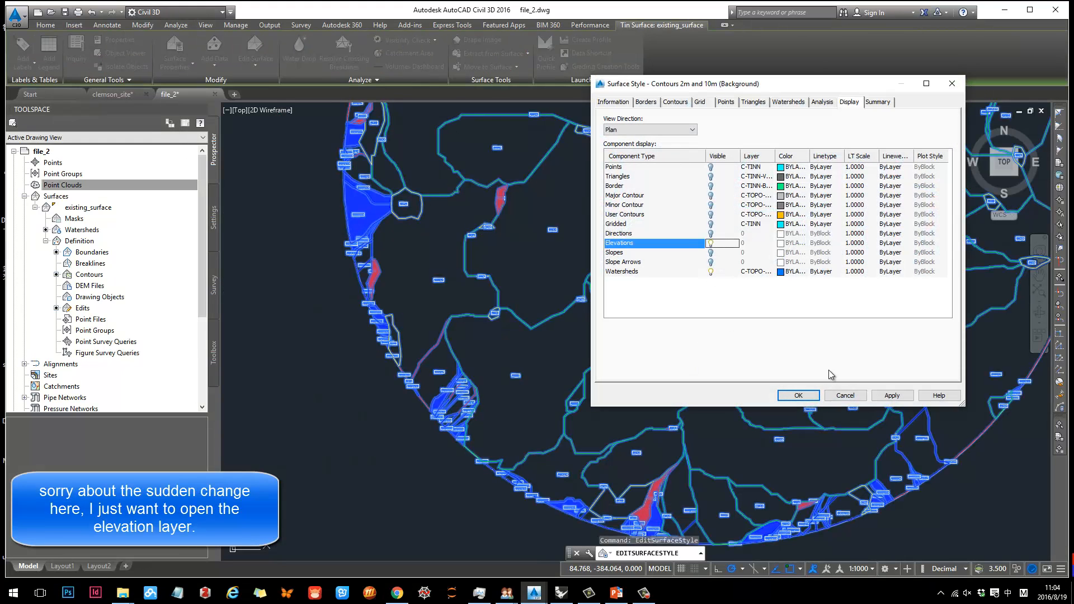
left_click(893, 395)
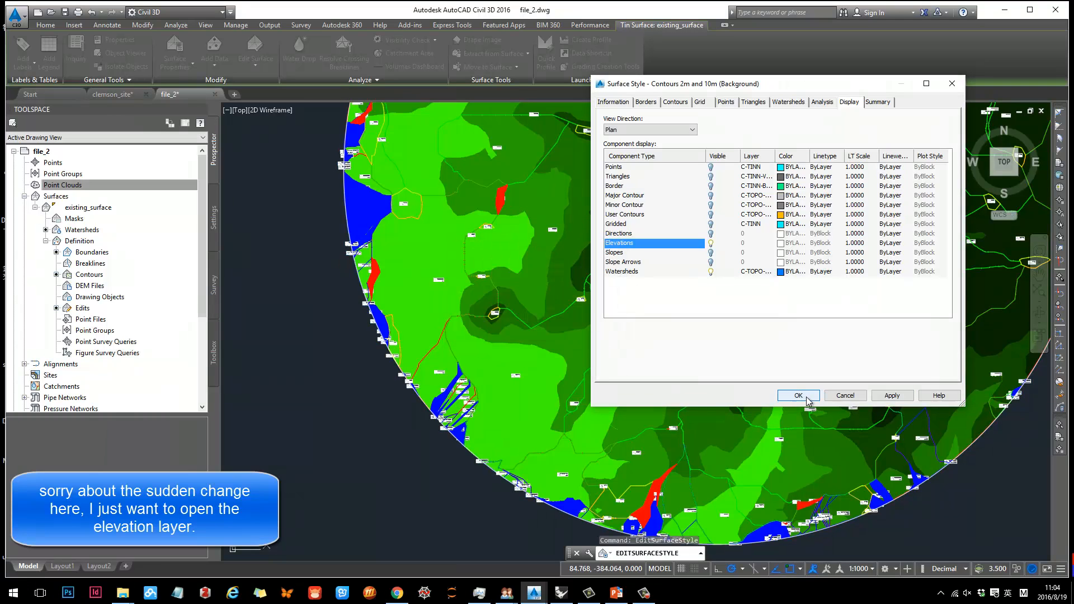
left_click(799, 395)
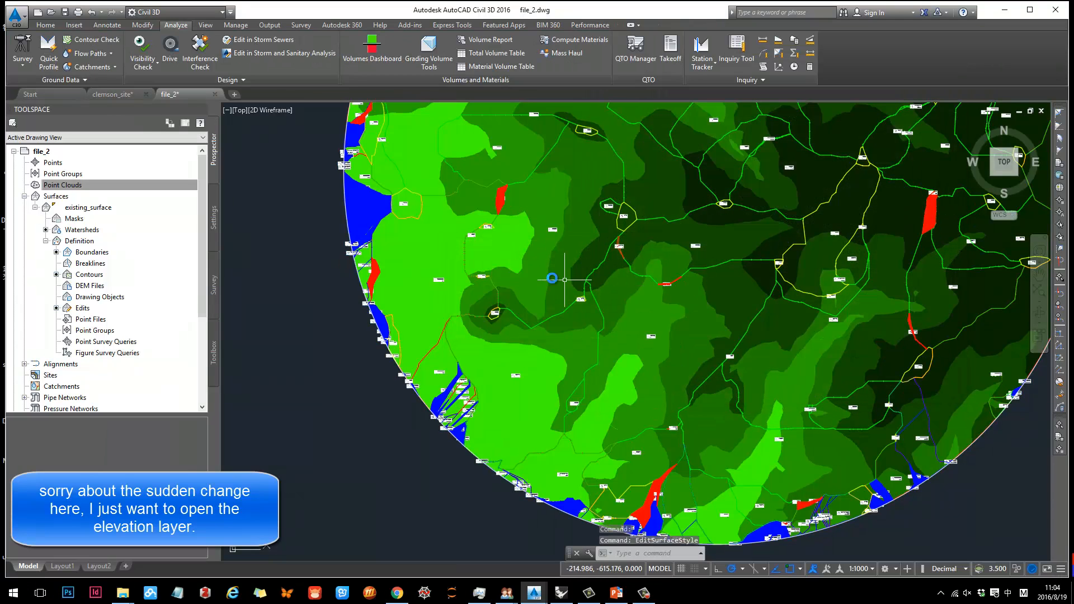
middle_click_drag(546, 275, 508, 257)
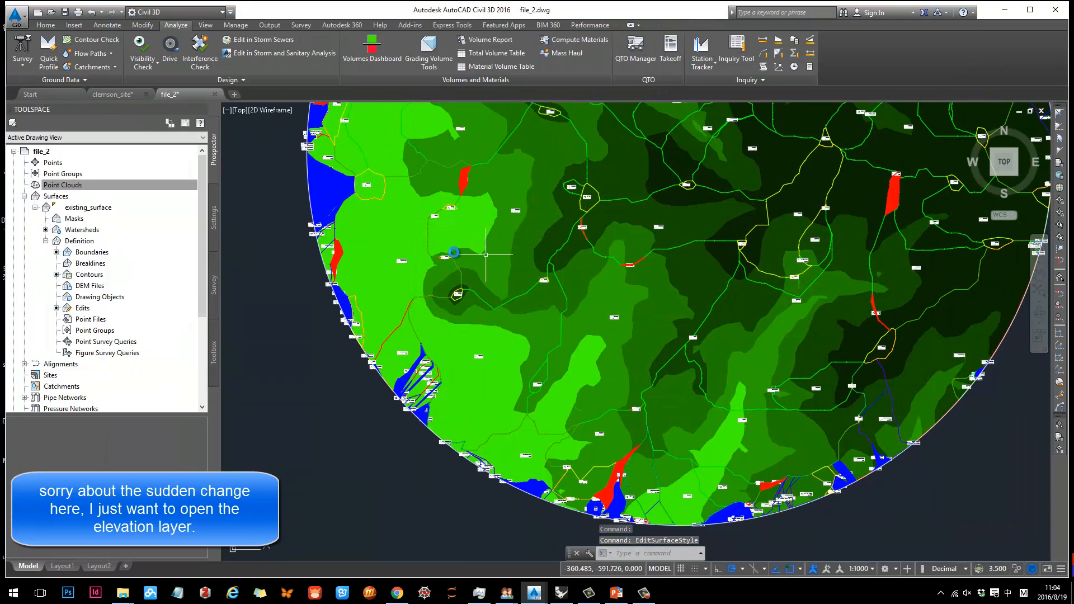
Step: Run Catchment Area with the default settings and try discharge points on the high ground in the southwest of the surface
left_click(107, 69)
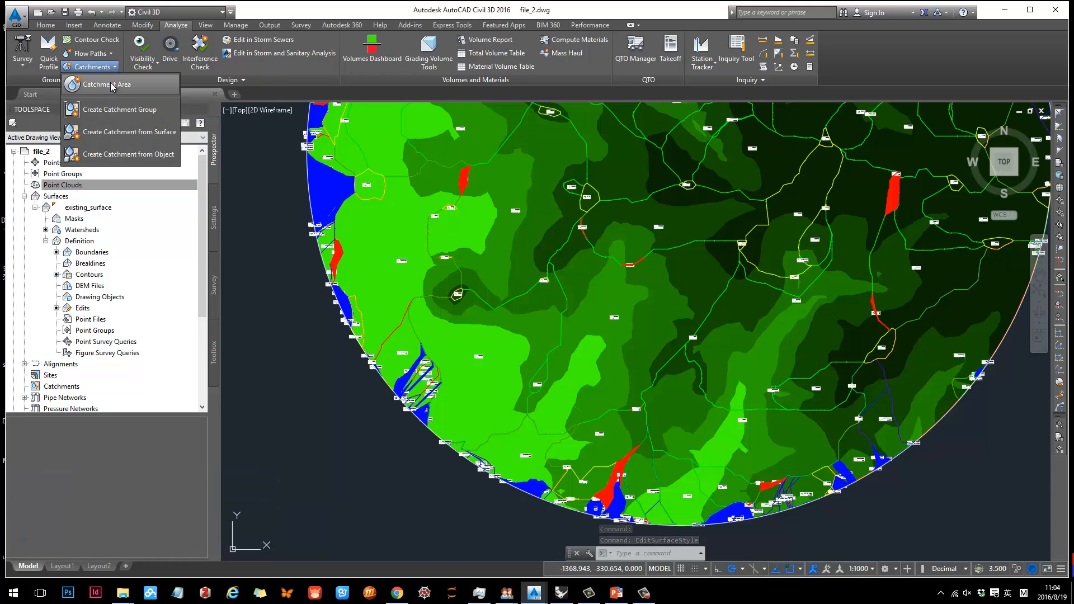
left_click(113, 86)
left_click(513, 350)
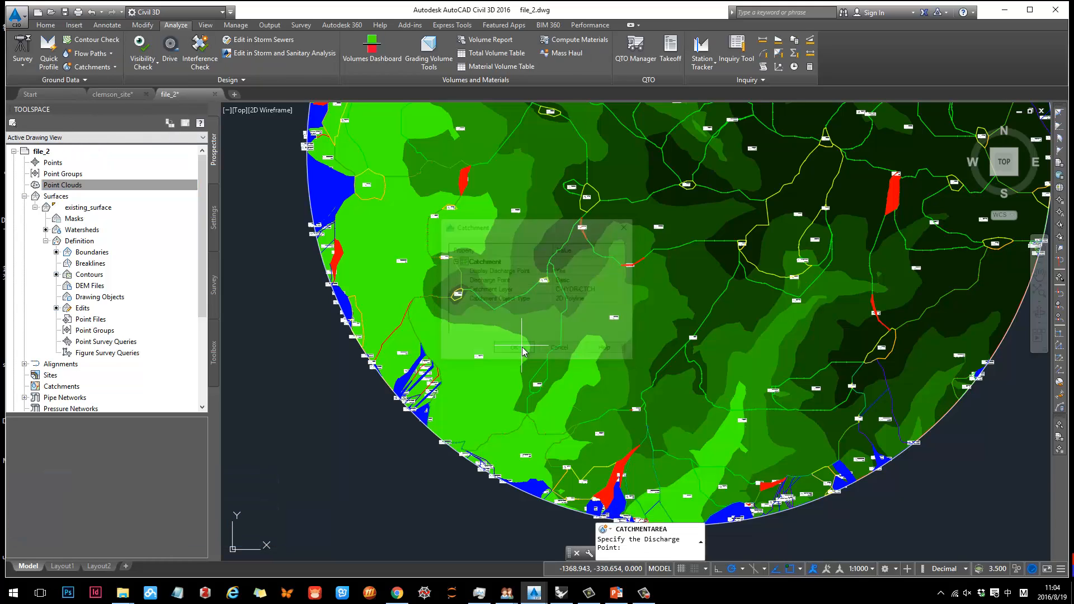
scroll(541, 365, "up", 3)
scroll(542, 364, "up", 3)
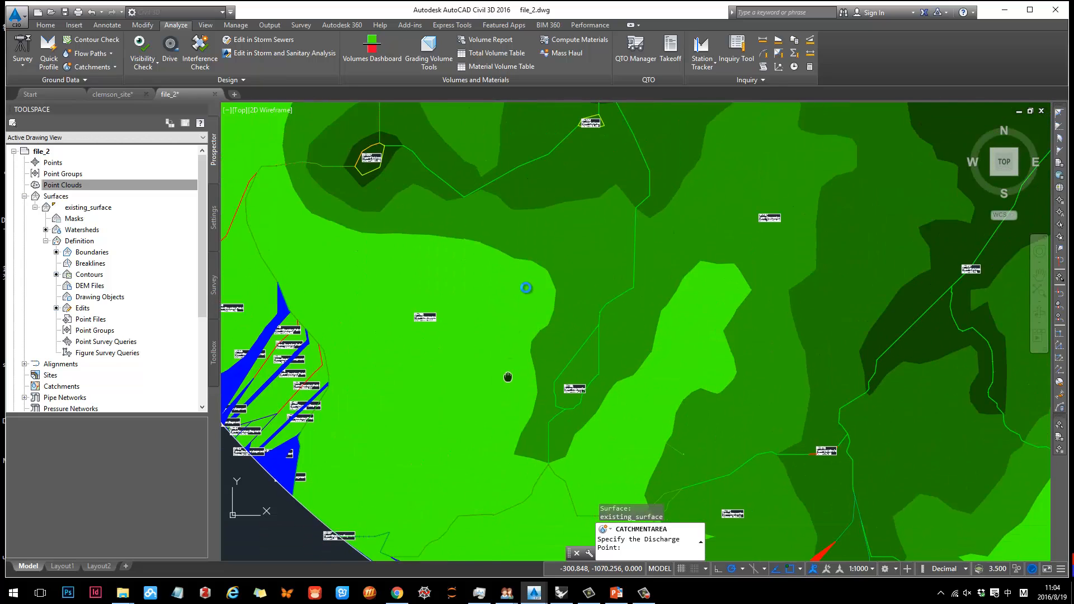
left_click(485, 347)
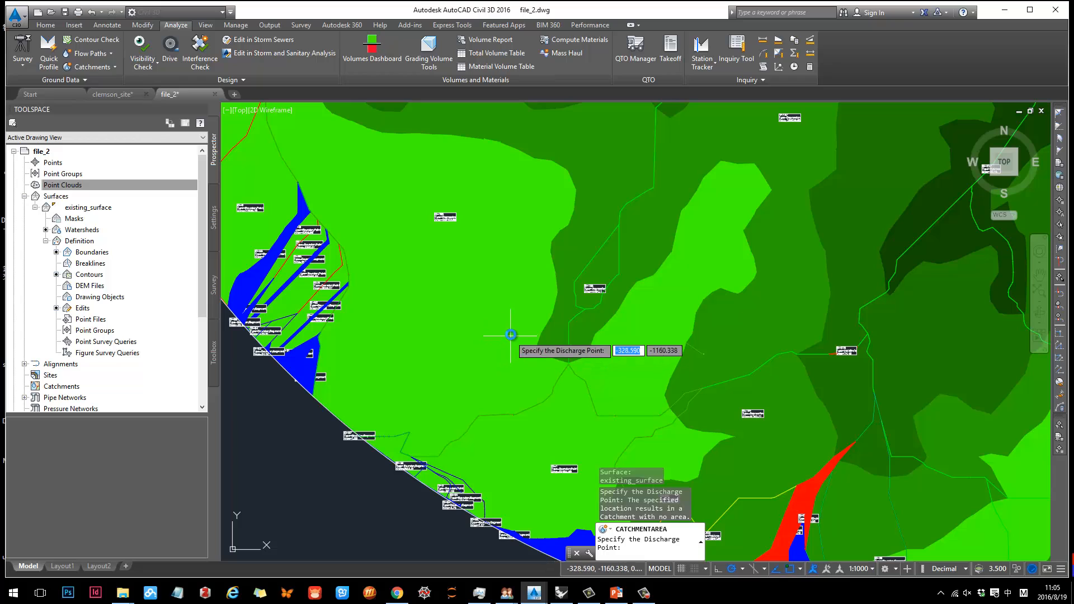
left_click(510, 336)
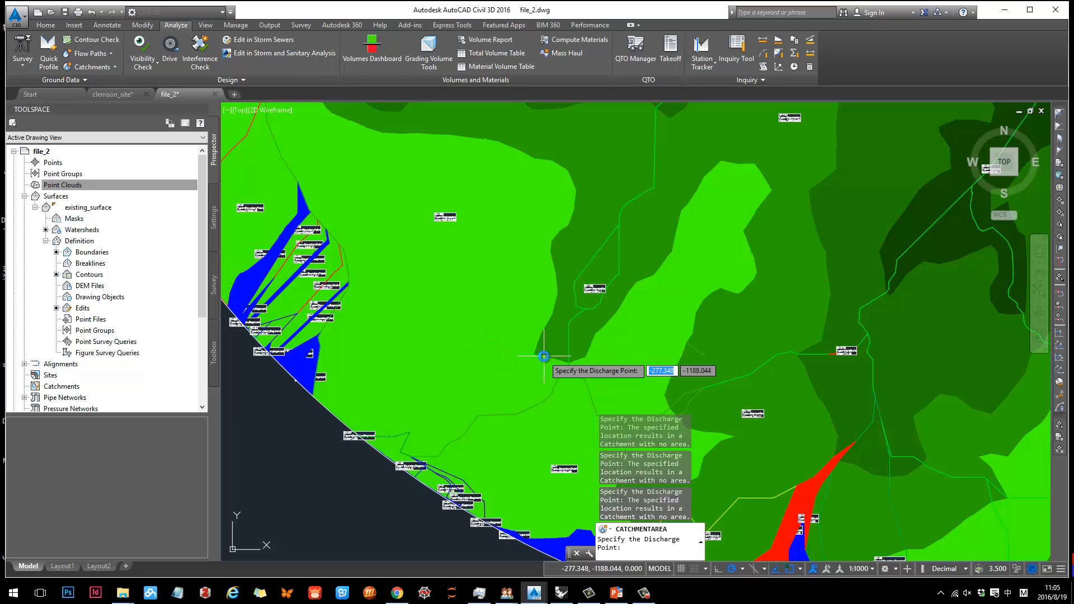
Step: Generate catchments from two discharge points nearer the southwestern edge, end the command, and erase the small triangular catchment
left_click(446, 396)
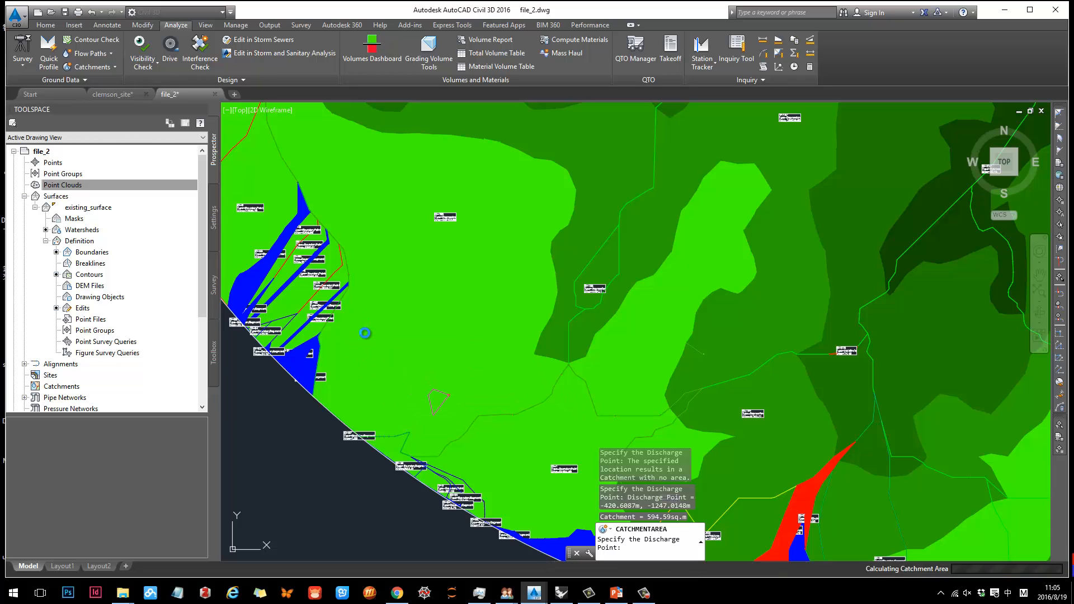
left_click(360, 395)
key("Escape")
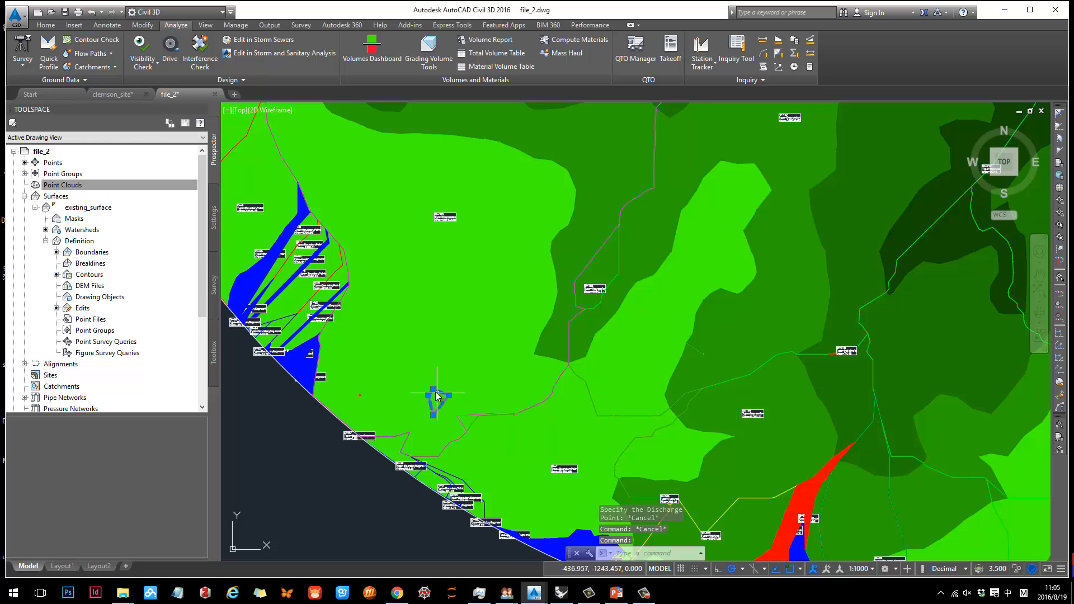
key("Delete")
Step: Examine the large catchment's boundary against the watersheds and its discharge point near the surface's southwestern edge
scroll(437, 356, "down", 2)
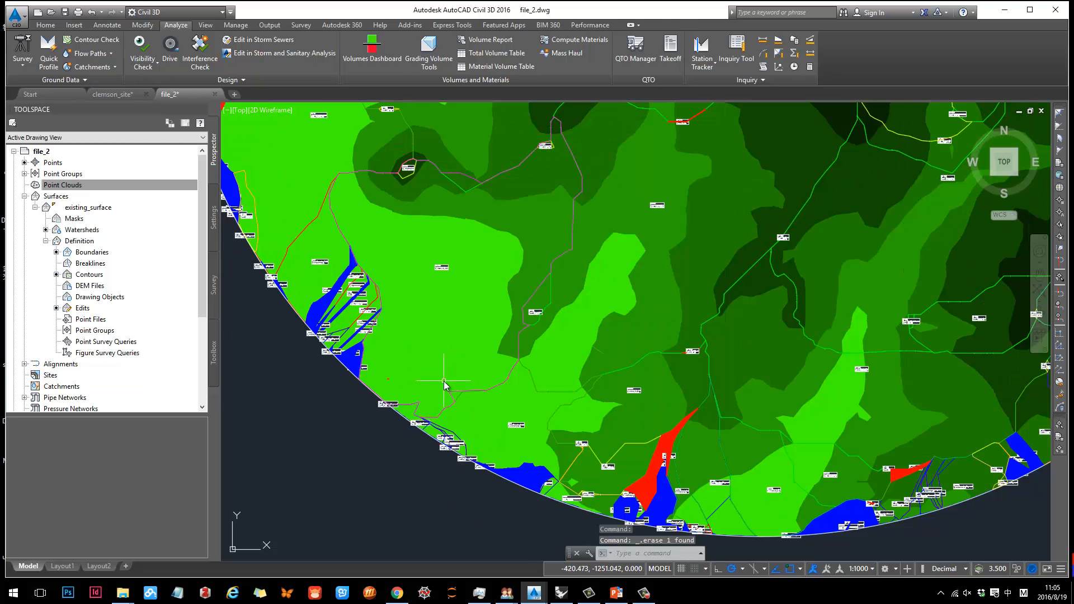
scroll(455, 333, "down", 2)
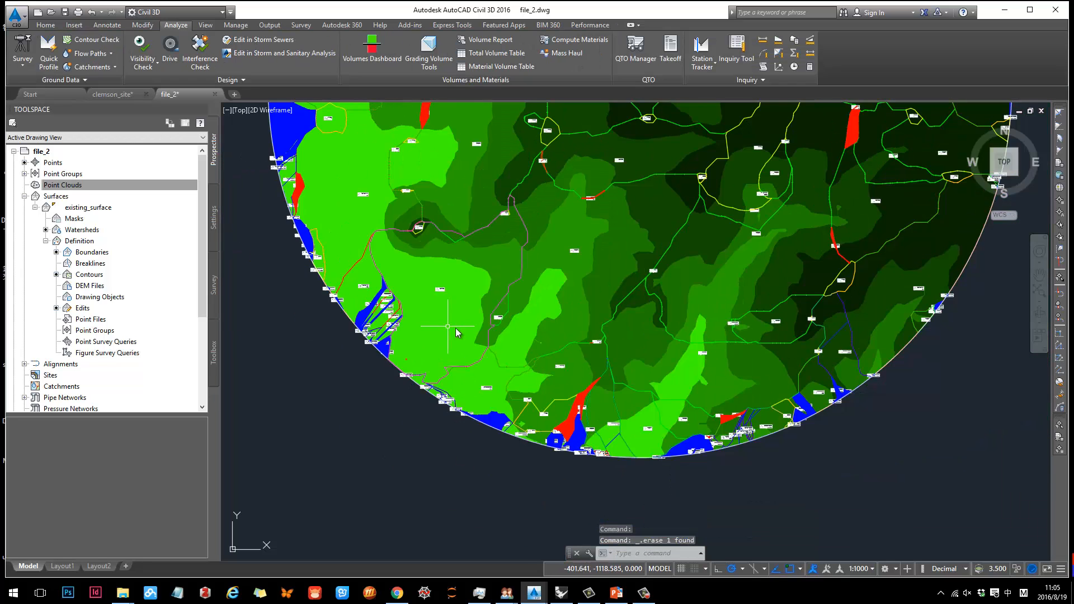
scroll(575, 208, "up", 2)
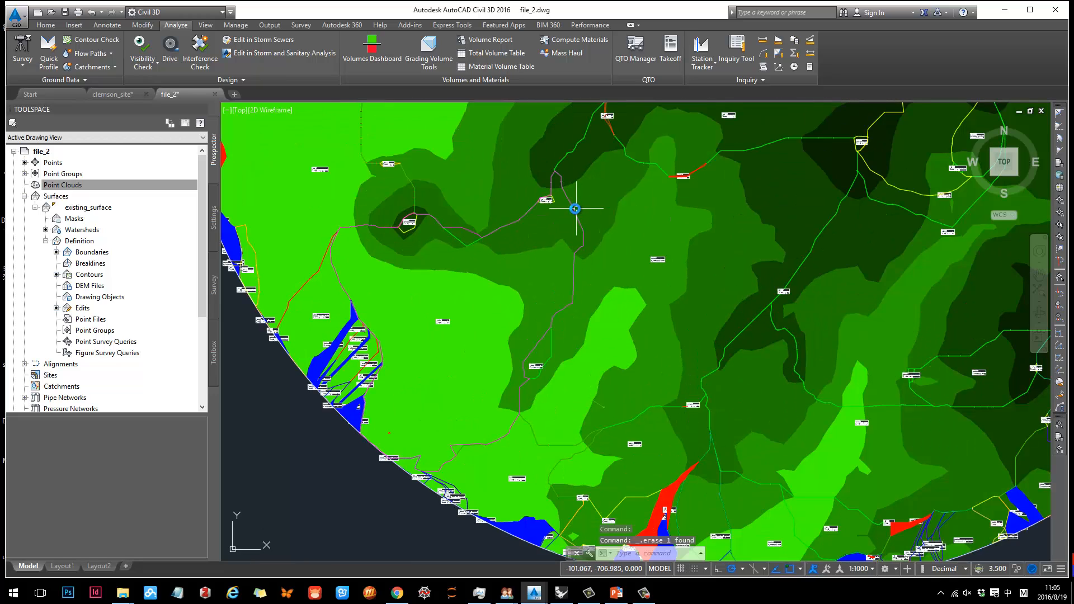
scroll(416, 423, "up", 5)
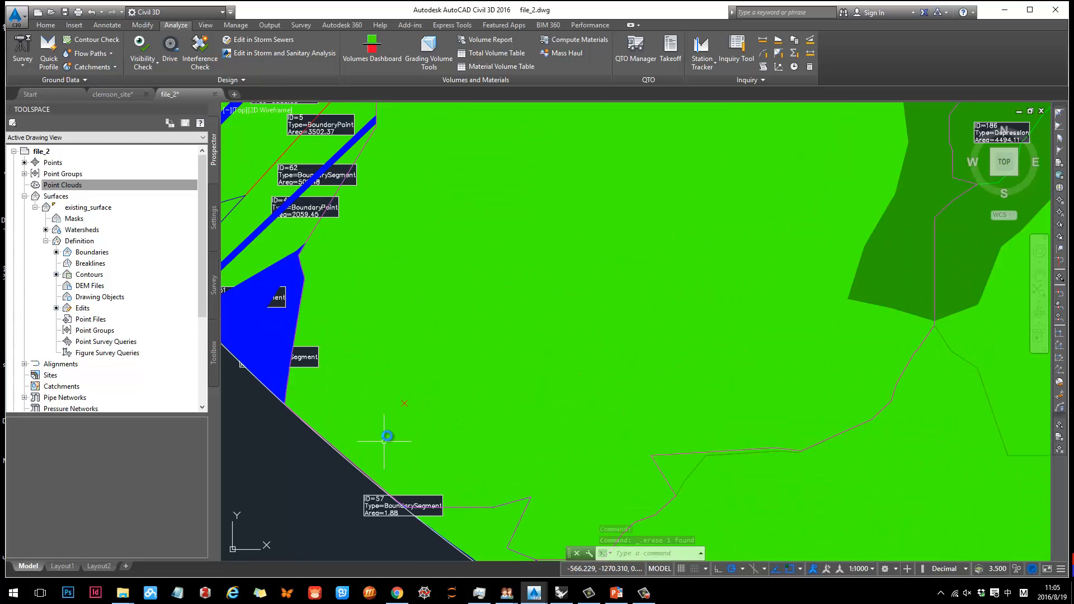
scroll(407, 401, "down", 5)
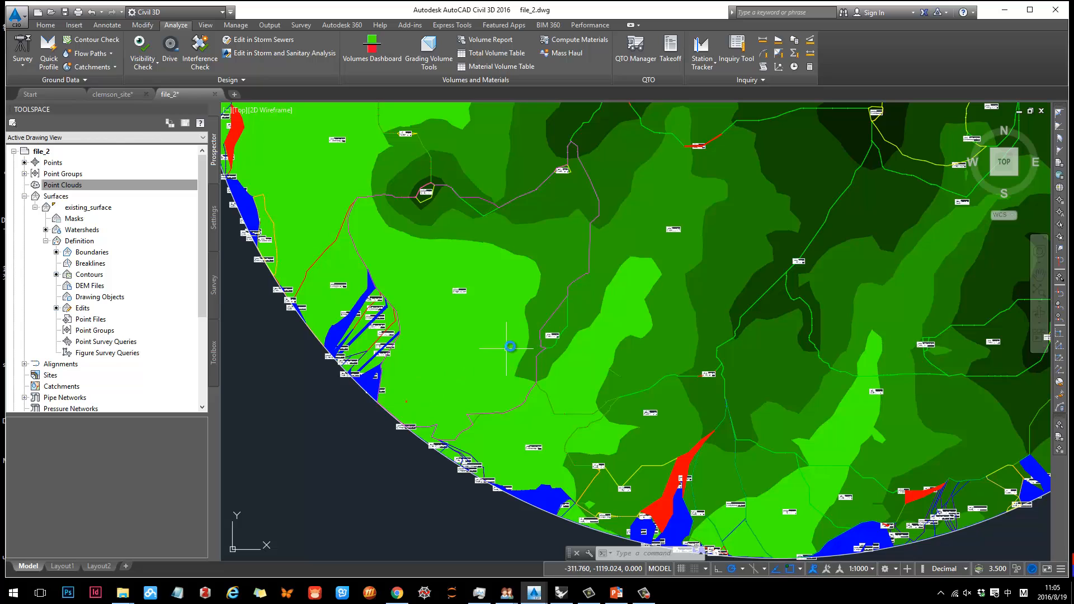
middle_click_drag(510, 346, 565, 297)
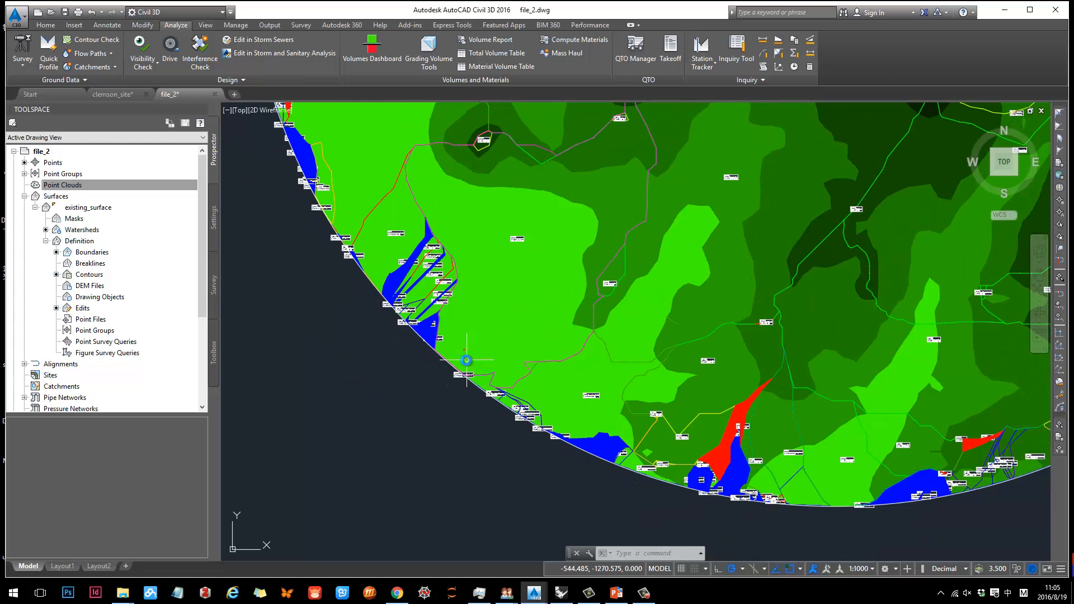
scroll(466, 360, "up", 4)
scroll(459, 337, "down", 4)
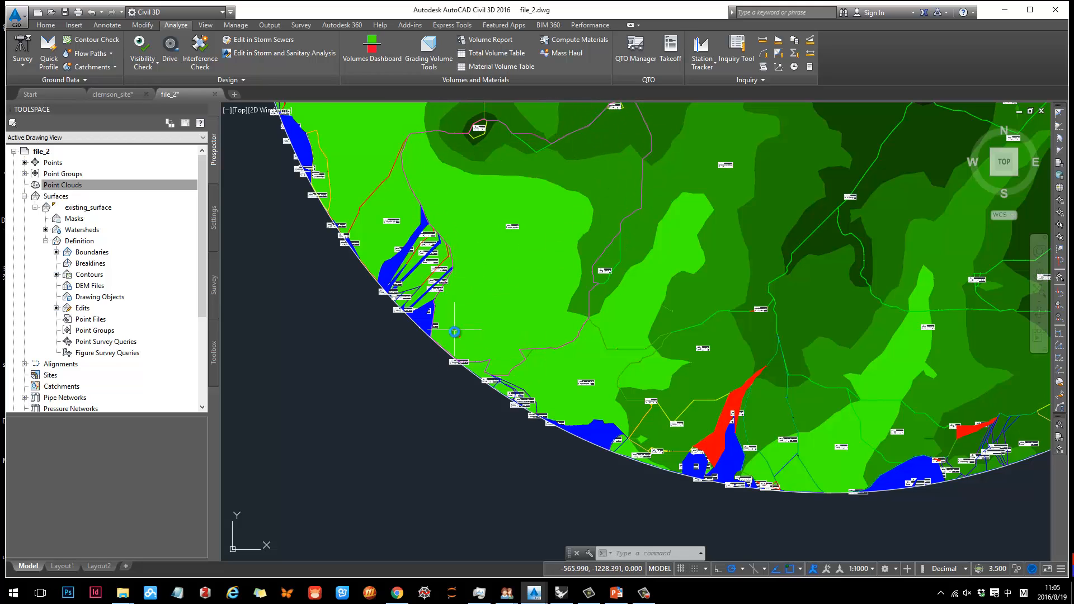
scroll(459, 341, "up", 2)
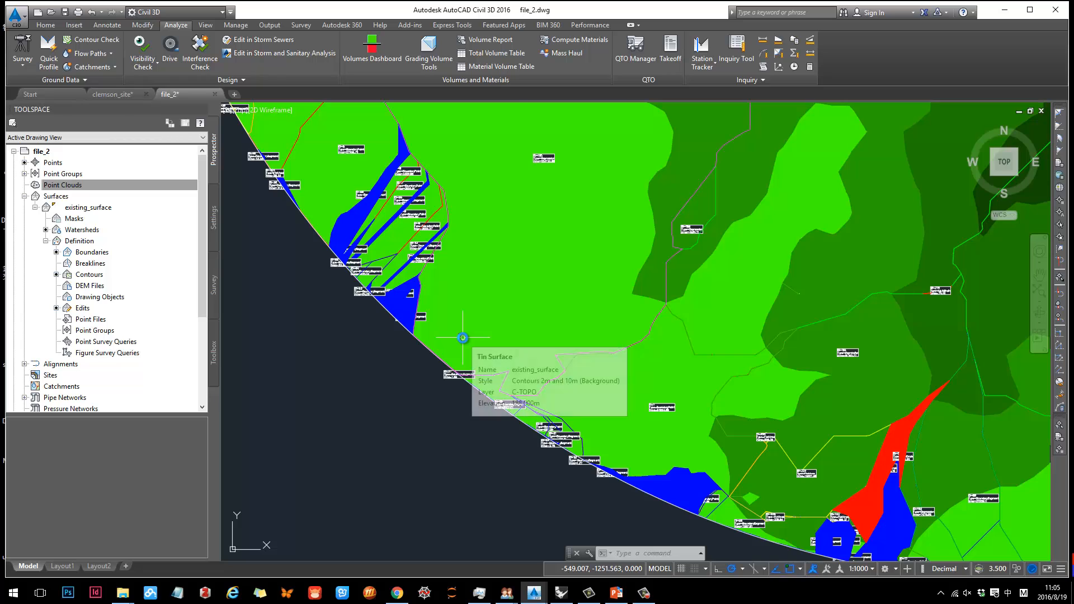
scroll(462, 338, "down", 2)
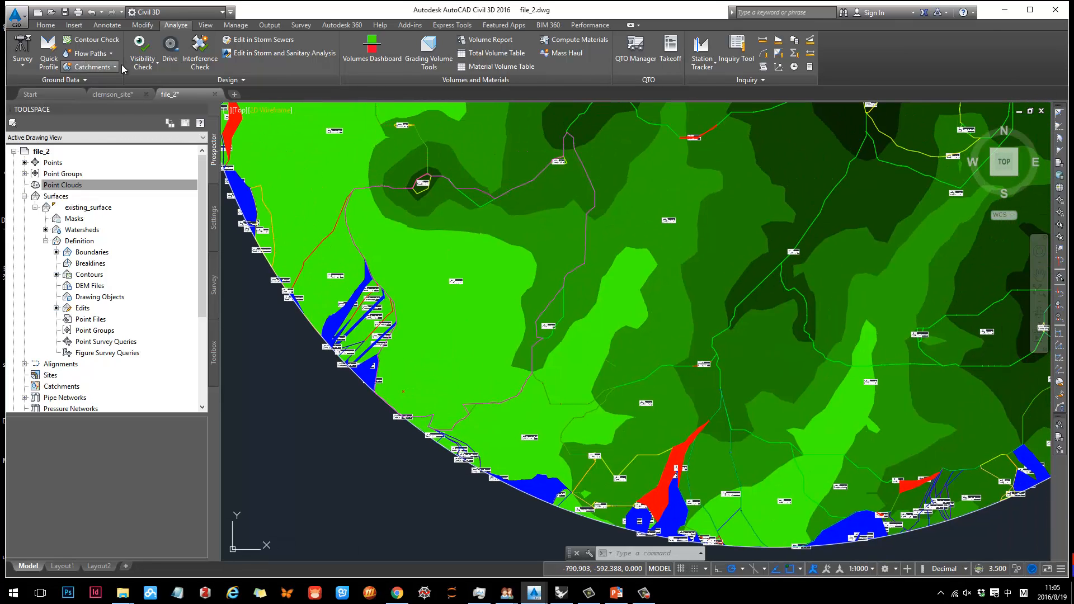
Step: Run Water Drop on the existing surface and trace four flow paths from the catchment's northern and eastern parts toward its discharge point
left_click(113, 56)
left_click(84, 75)
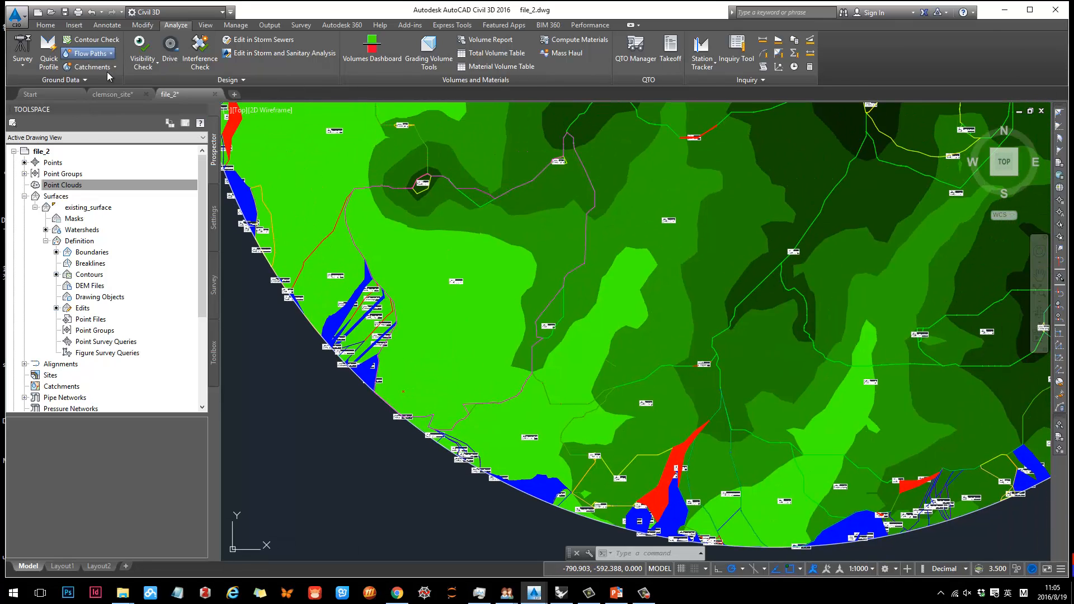
left_click(513, 350)
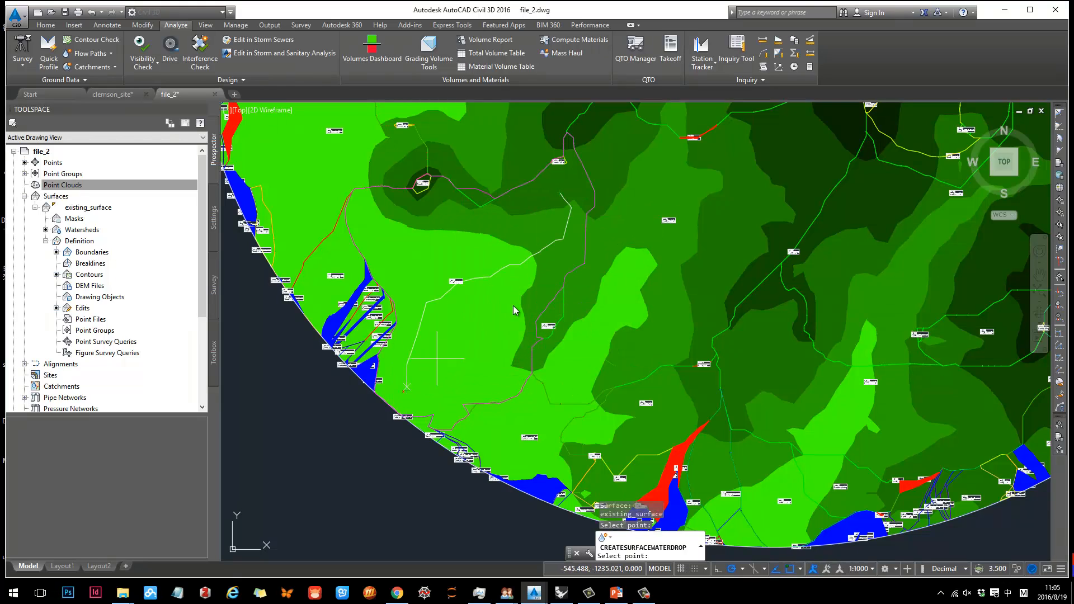
scroll(558, 269, "up", 2)
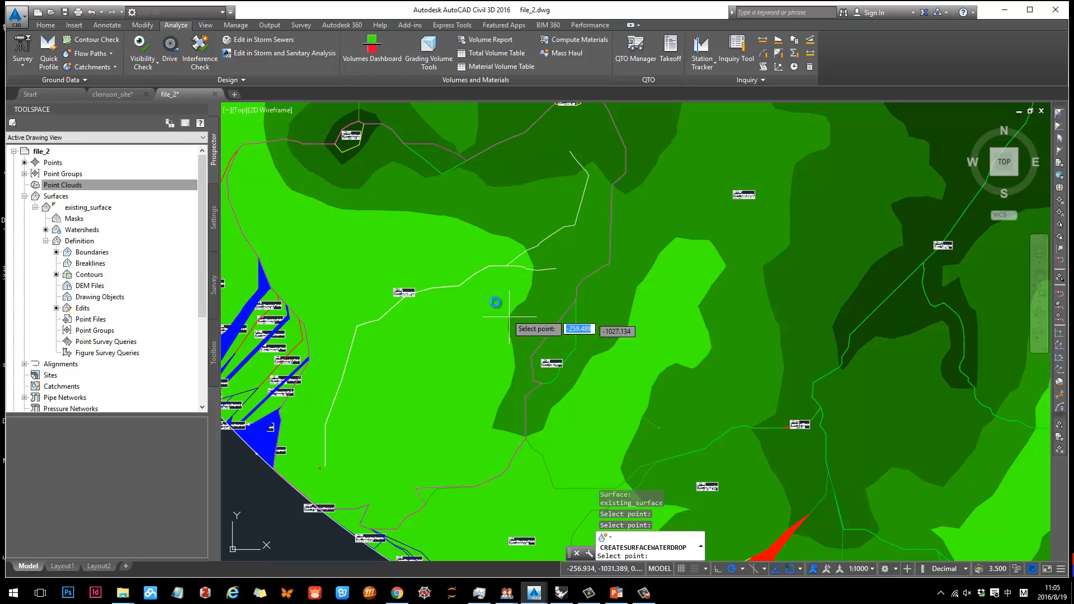
left_click(496, 163)
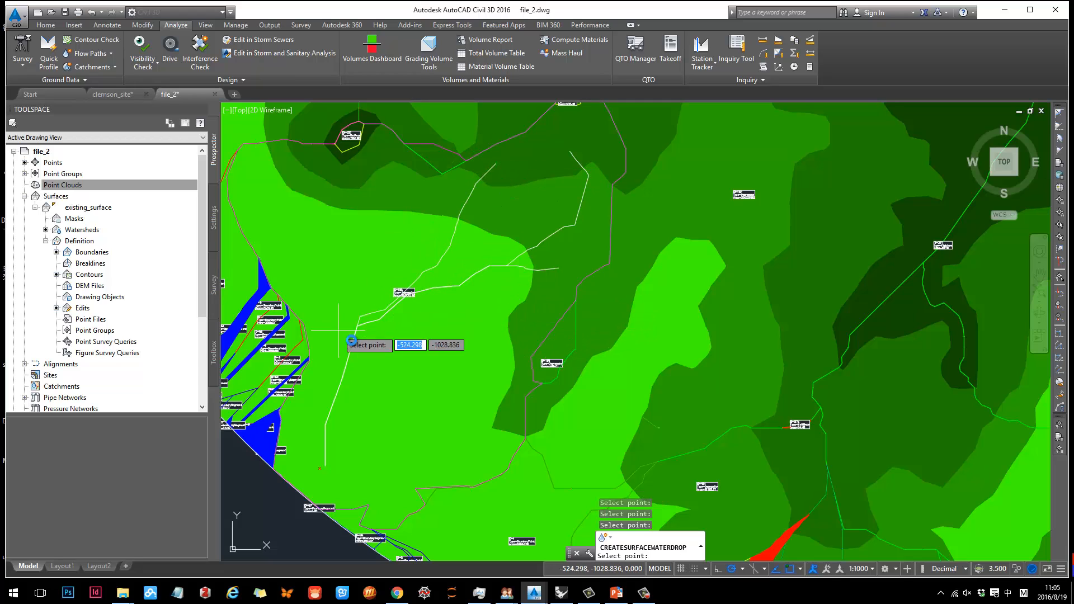
left_click(376, 164)
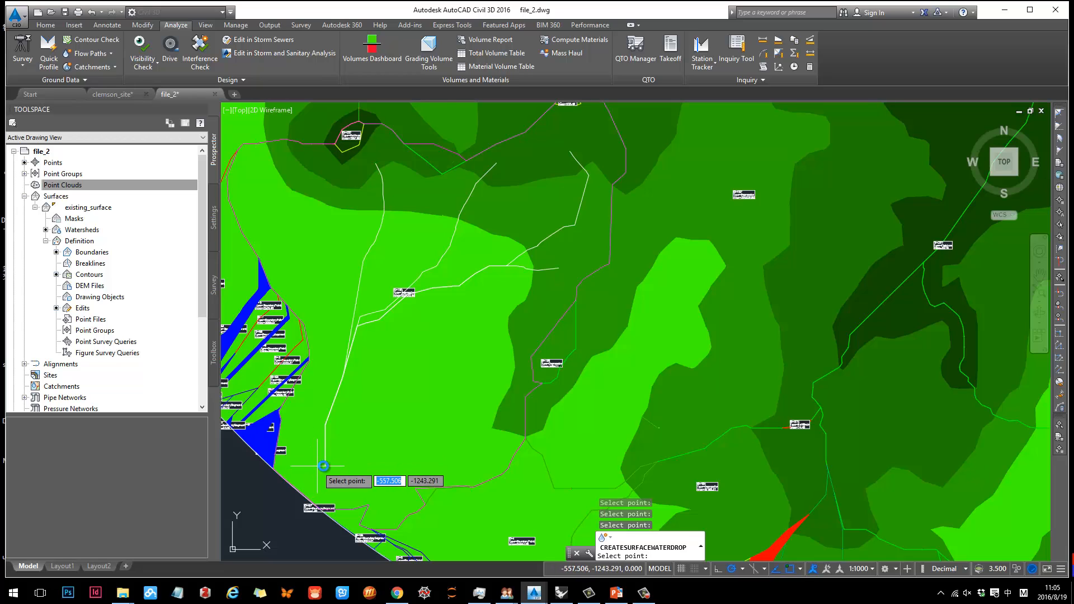
scroll(392, 436, "down", 4)
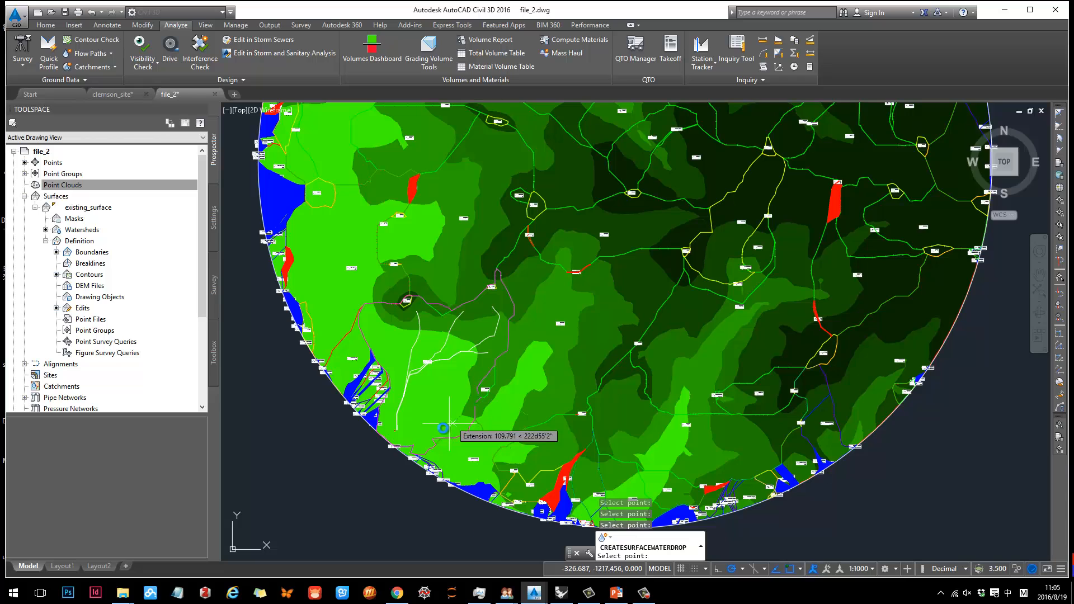
Step: Run Catchment Area with the default settings and generate a small catchment from a discharge point near the surface's southwestern edge
scroll(442, 427, "up", 5)
scroll(363, 425, "down", 3)
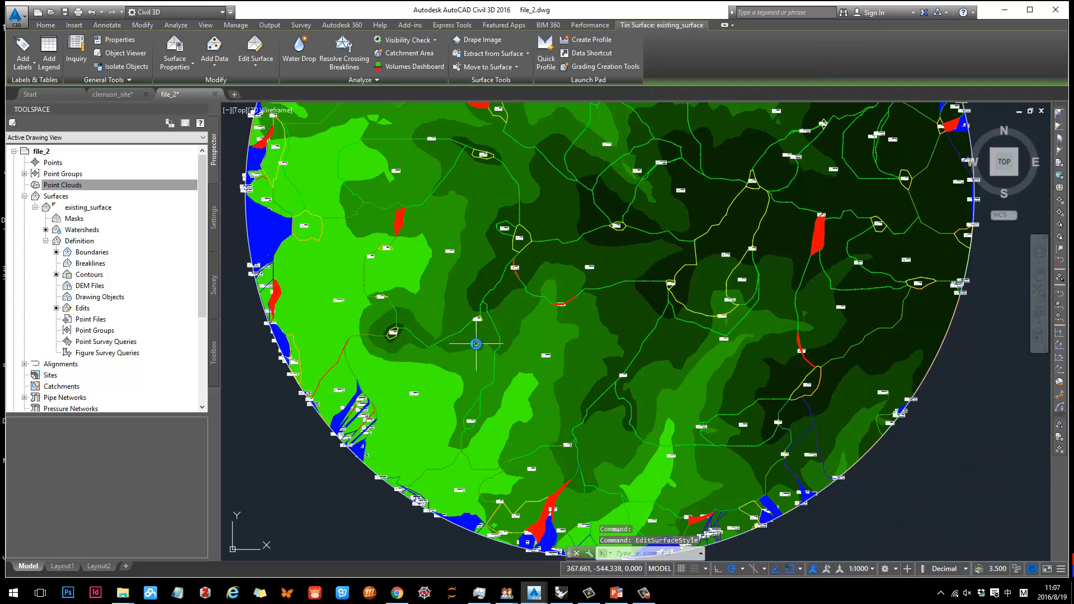
key("Escape")
scroll(534, 313, "up", 3)
scroll(534, 313, "up", 2)
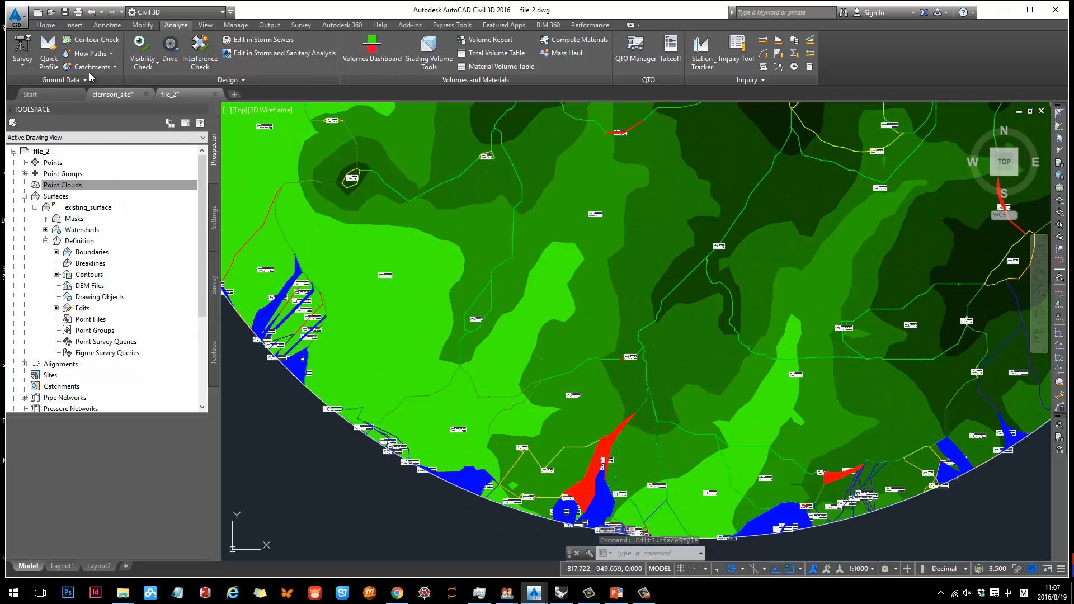
left_click(109, 67)
left_click(113, 84)
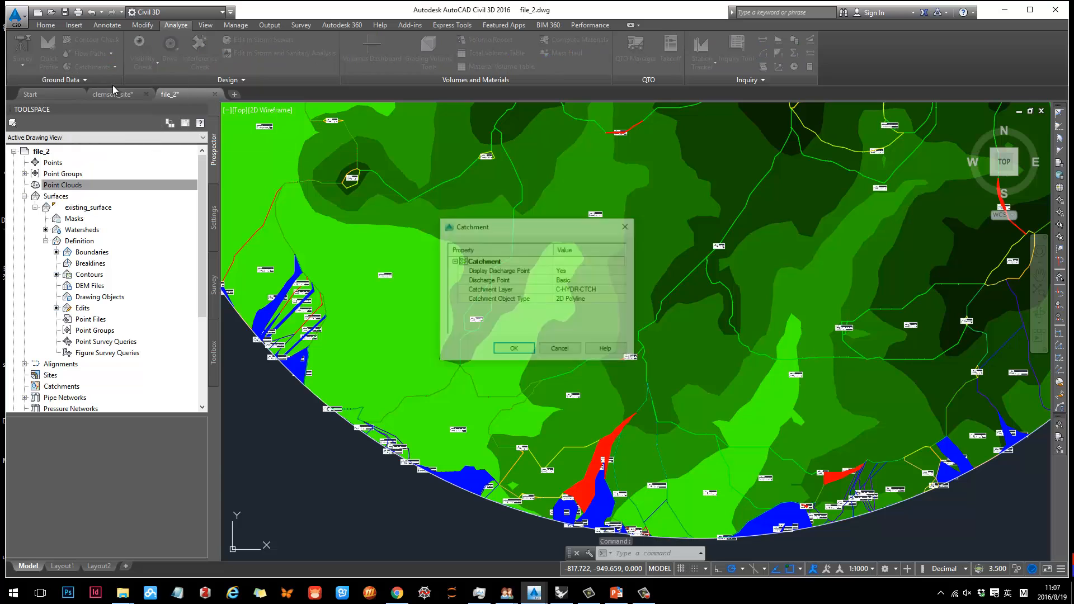
left_click(519, 353)
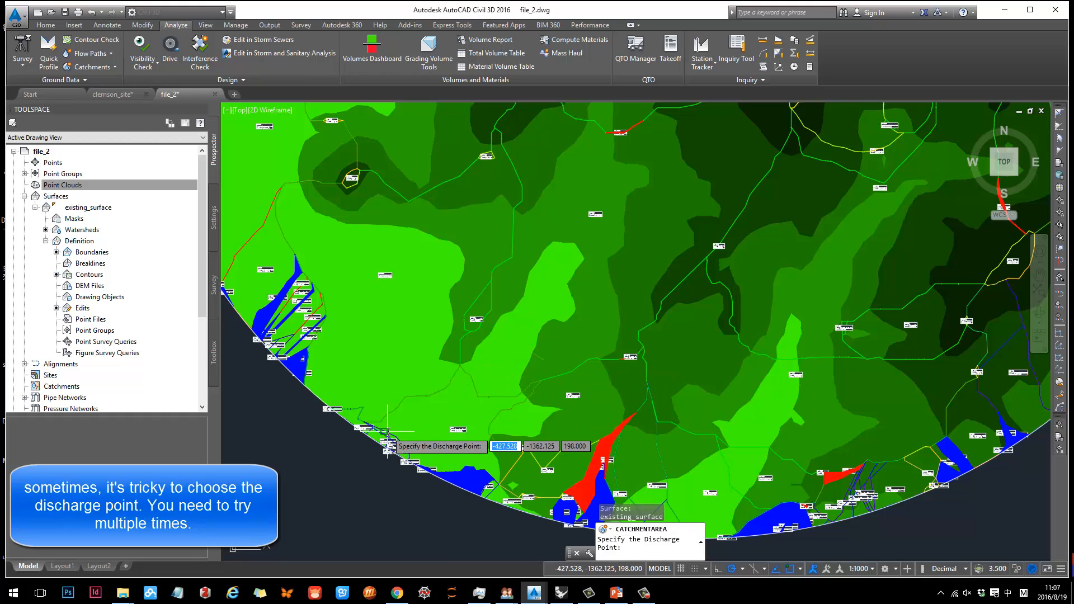
scroll(405, 432, "up", 2)
left_click(350, 382)
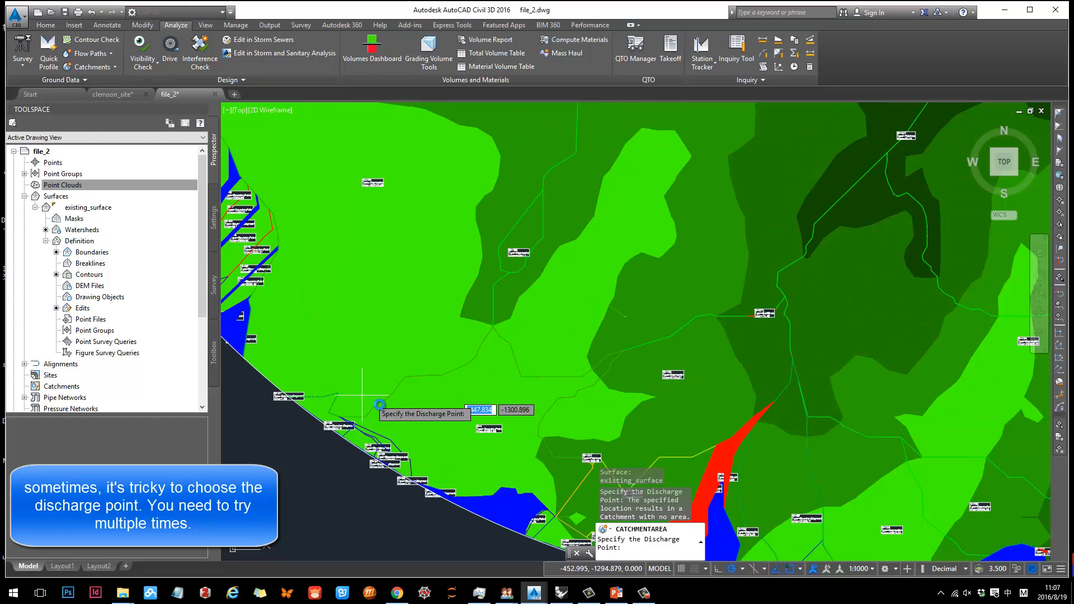
left_click(420, 429)
left_click(414, 435)
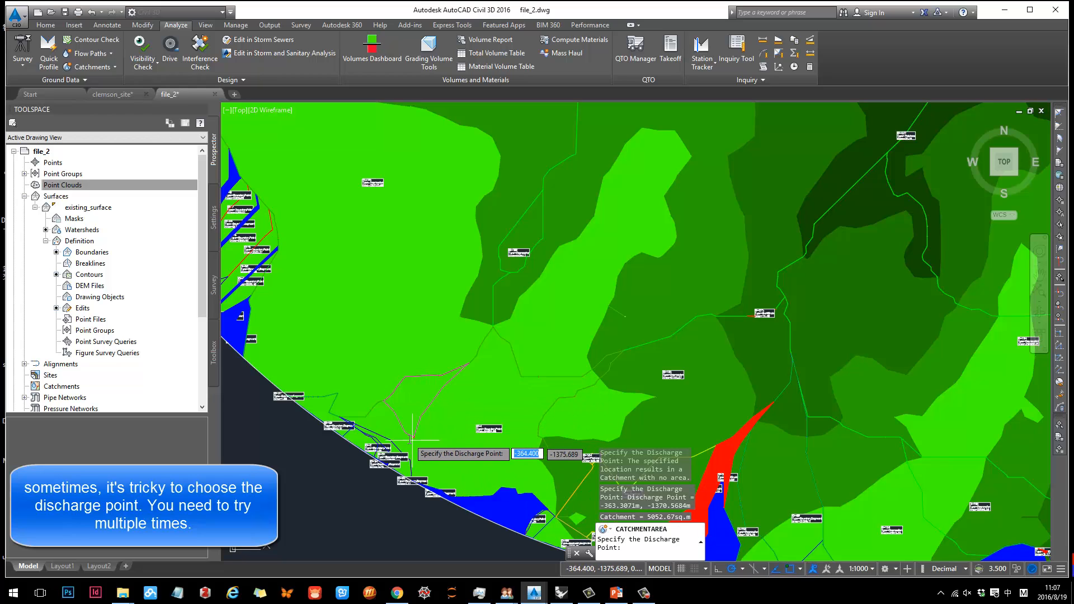
Step: Generate more catchments from discharge points just east of the small catchment, trying several nearby spots along the slope
scroll(412, 437, "up", 2)
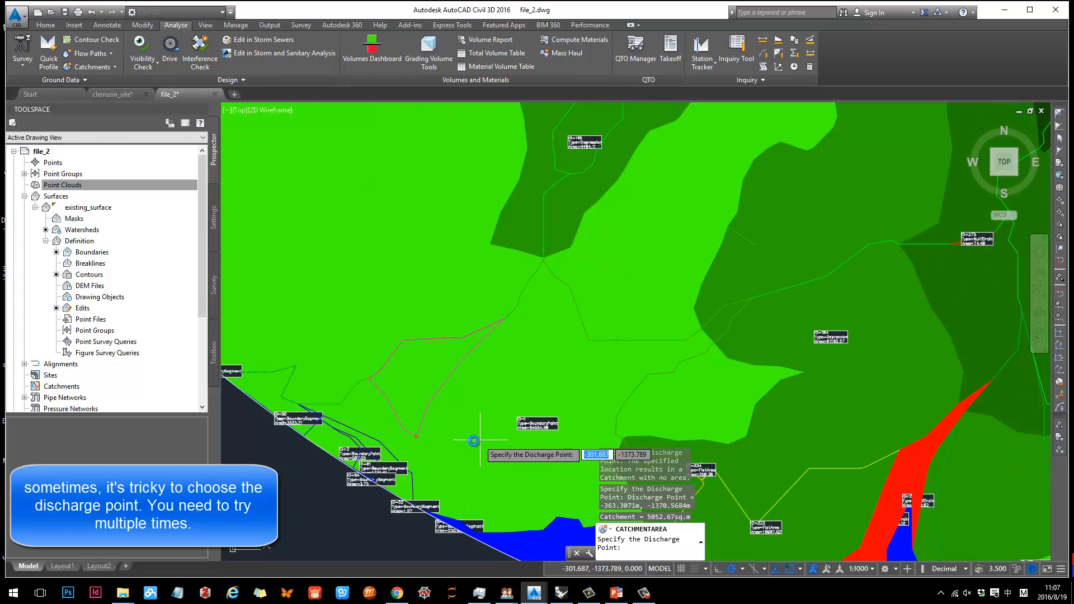
left_click(465, 443)
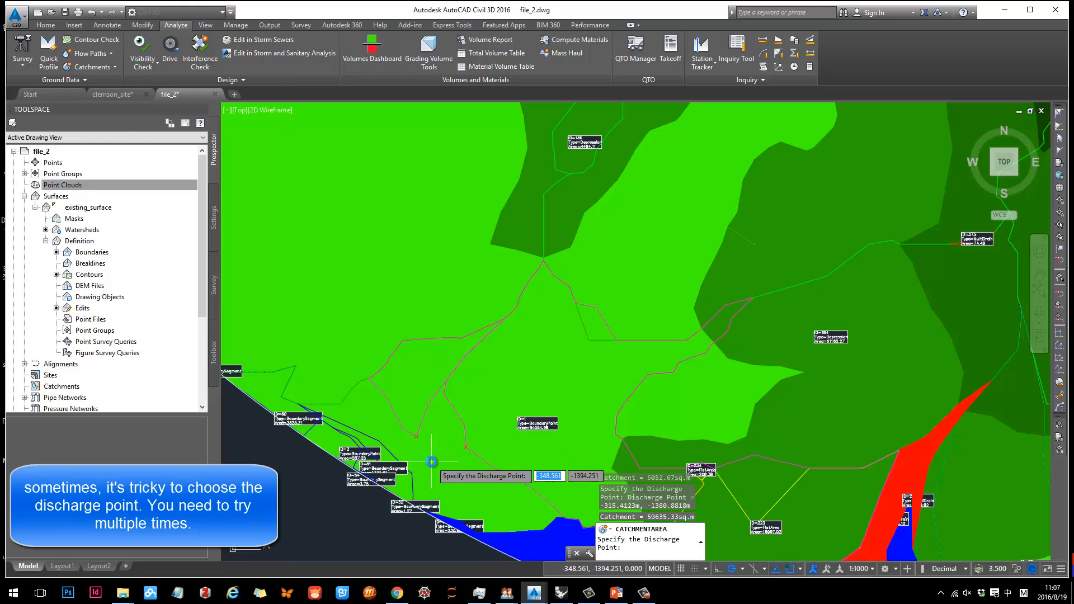
left_click(447, 448)
left_click(439, 469)
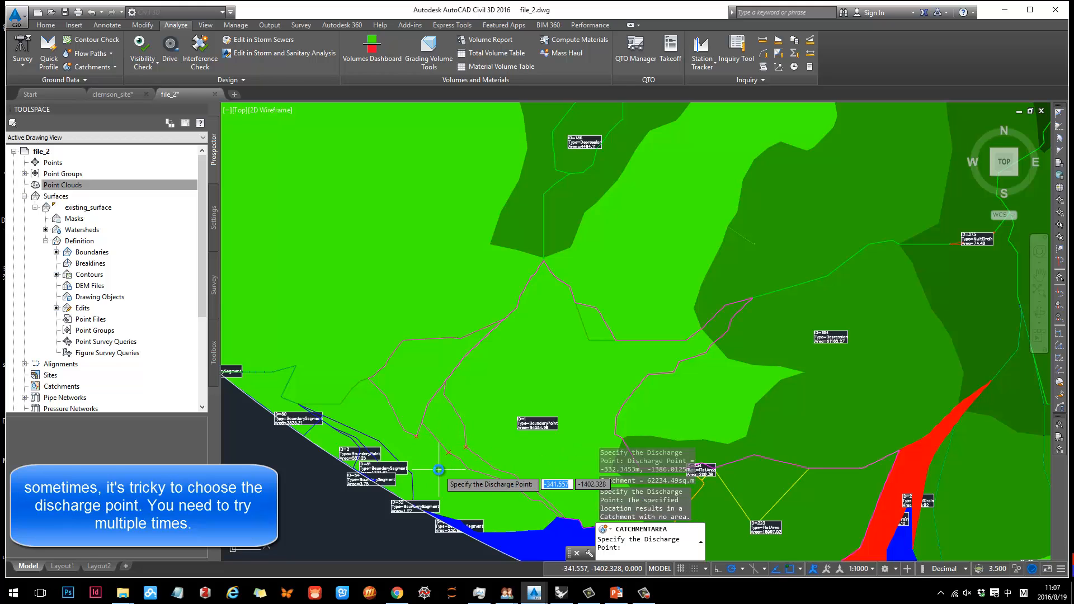
left_click(488, 420)
left_click(492, 441)
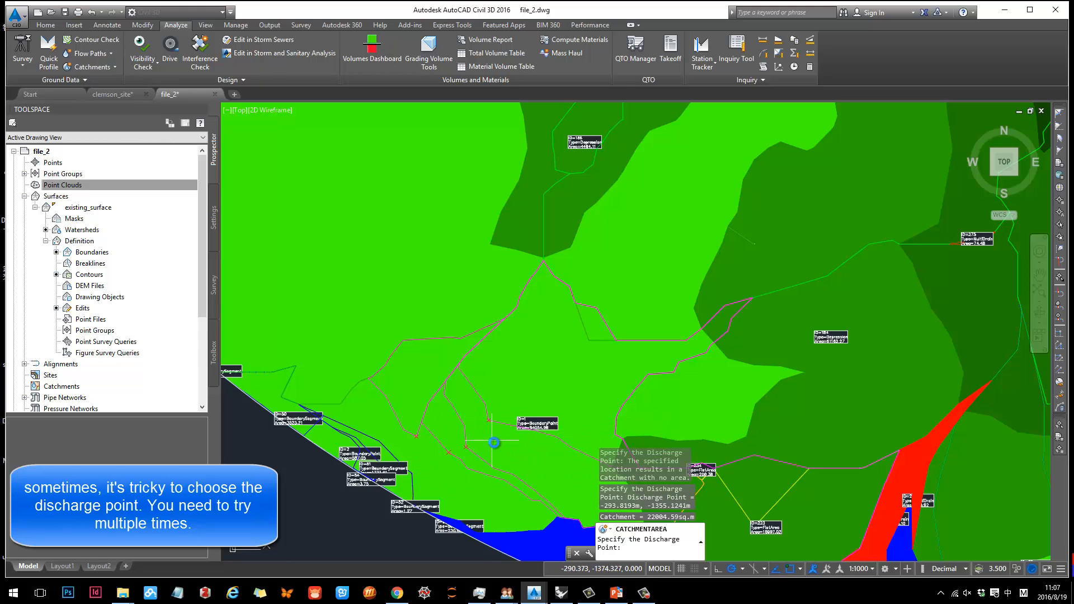
Step: Check the catchment boundaries toward the southeast and generate another catchment from a point between the existing southwestern discharge points
scroll(535, 419, "down", 2)
middle_click_drag(554, 395, 494, 321)
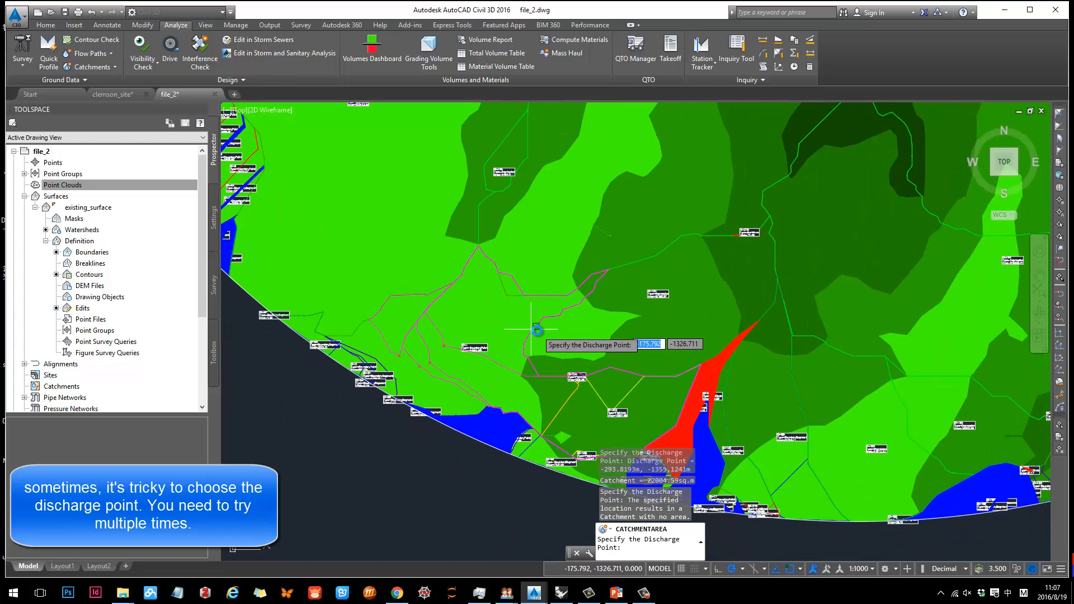
middle_click_drag(553, 401, 457, 356)
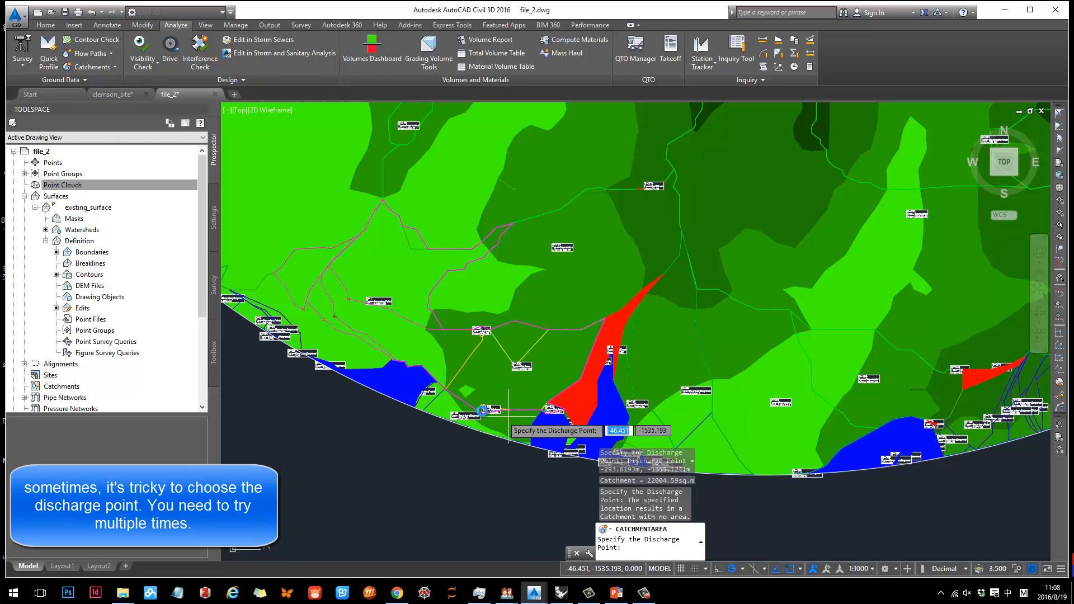
scroll(327, 305, "up", 2)
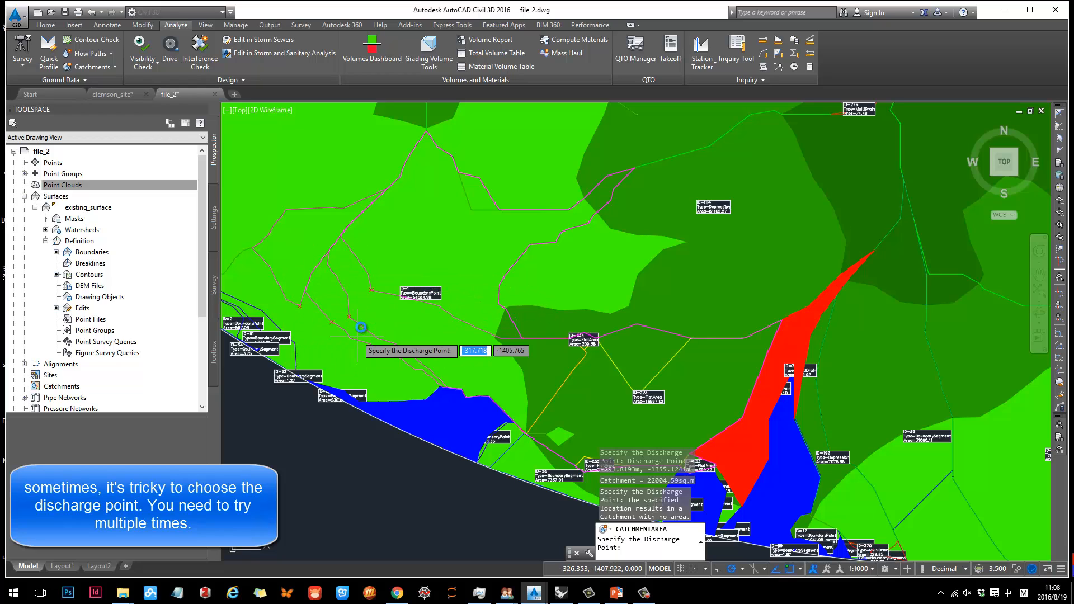
left_click(323, 316)
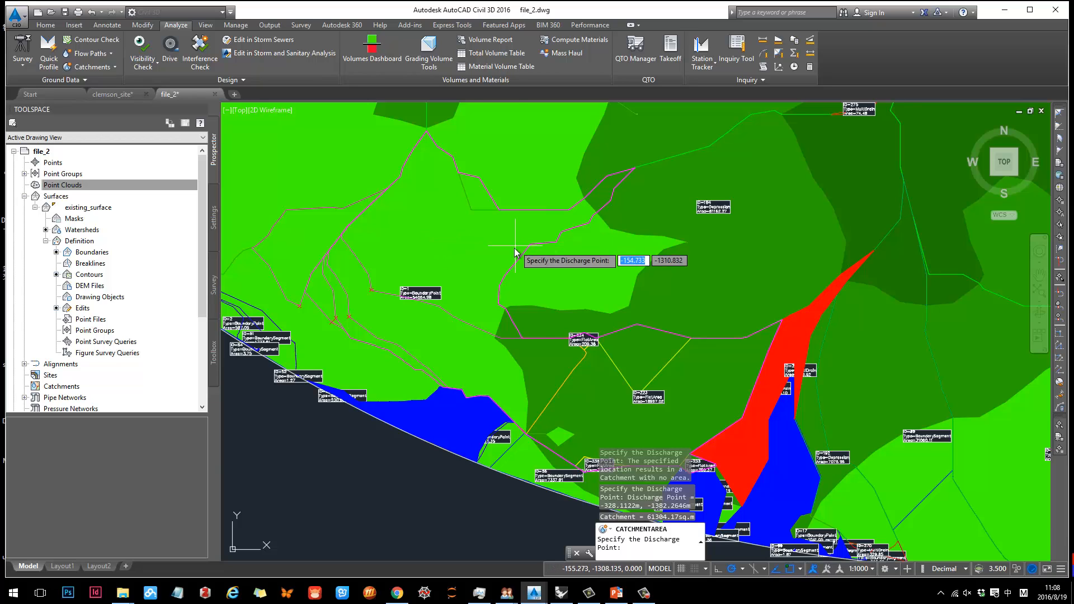
Step: Try a discharge point in the dark green area east of the surface's centre and end the Catchment Area command
scroll(515, 252, "down", 5)
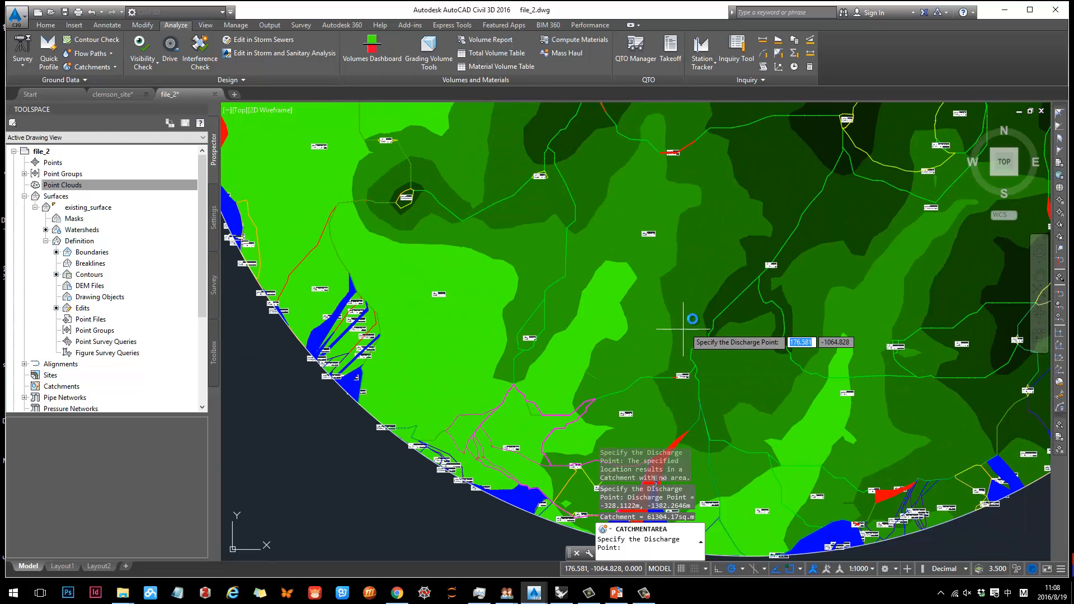
scroll(688, 319, "down", 2)
middle_click_drag(701, 305, 613, 315)
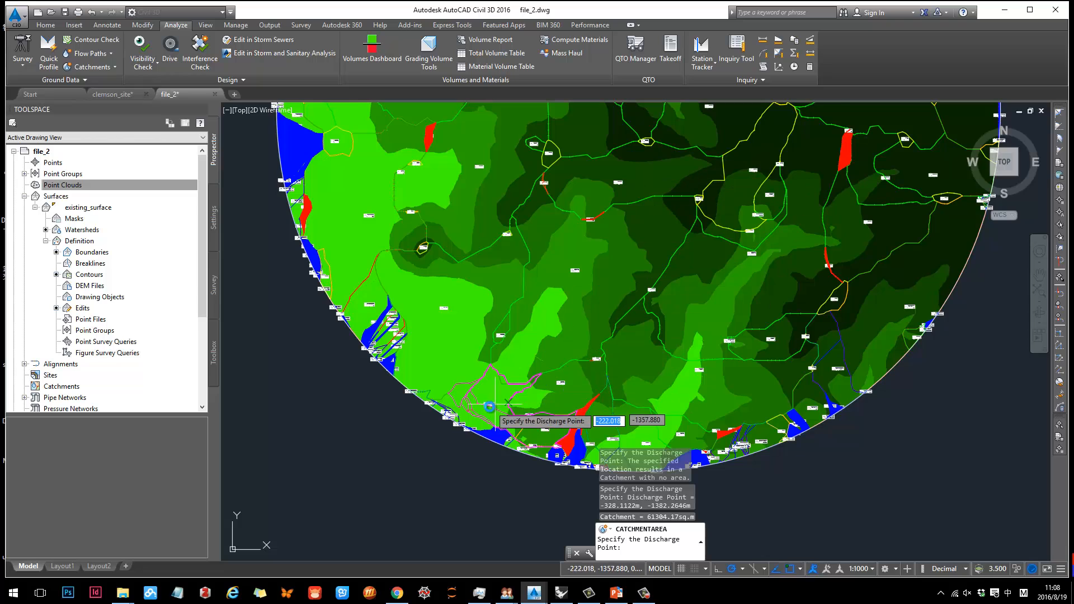
scroll(489, 407, "up", 2)
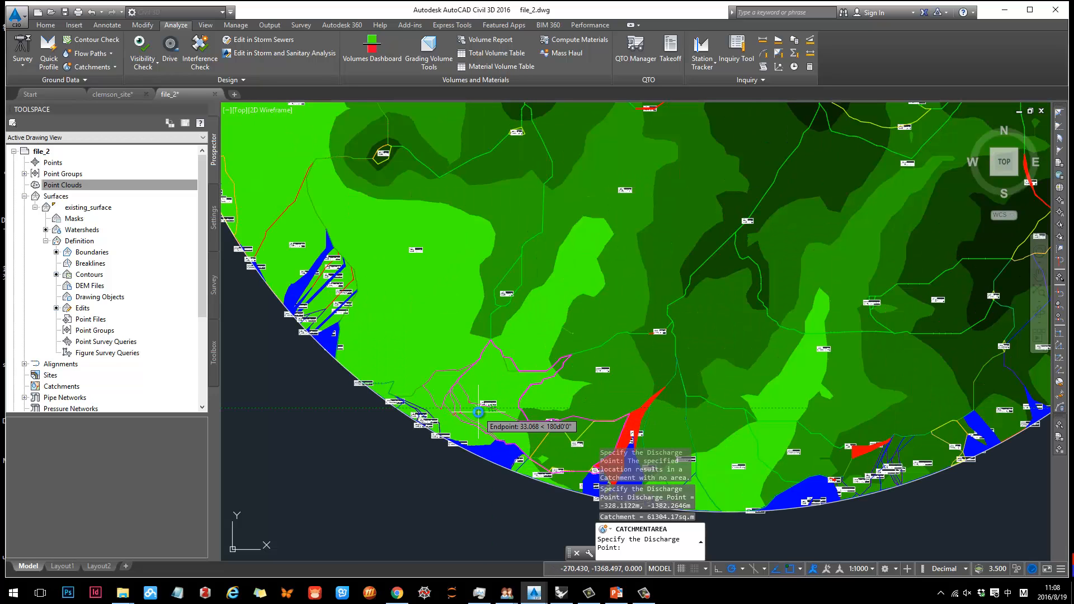
scroll(478, 412, "down", 3)
scroll(556, 288, "up", 5)
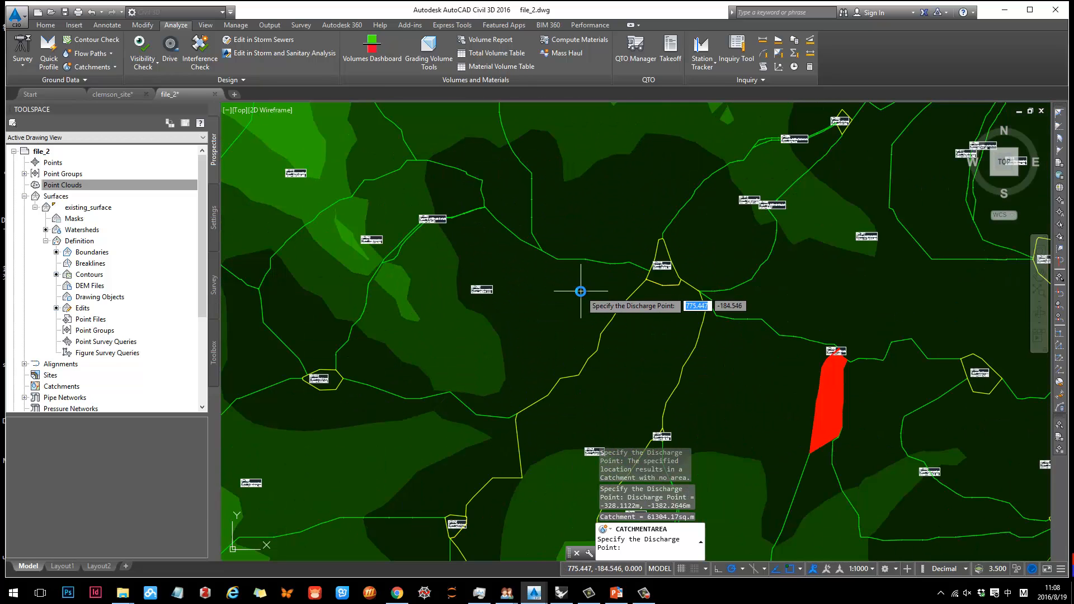
left_click(580, 291)
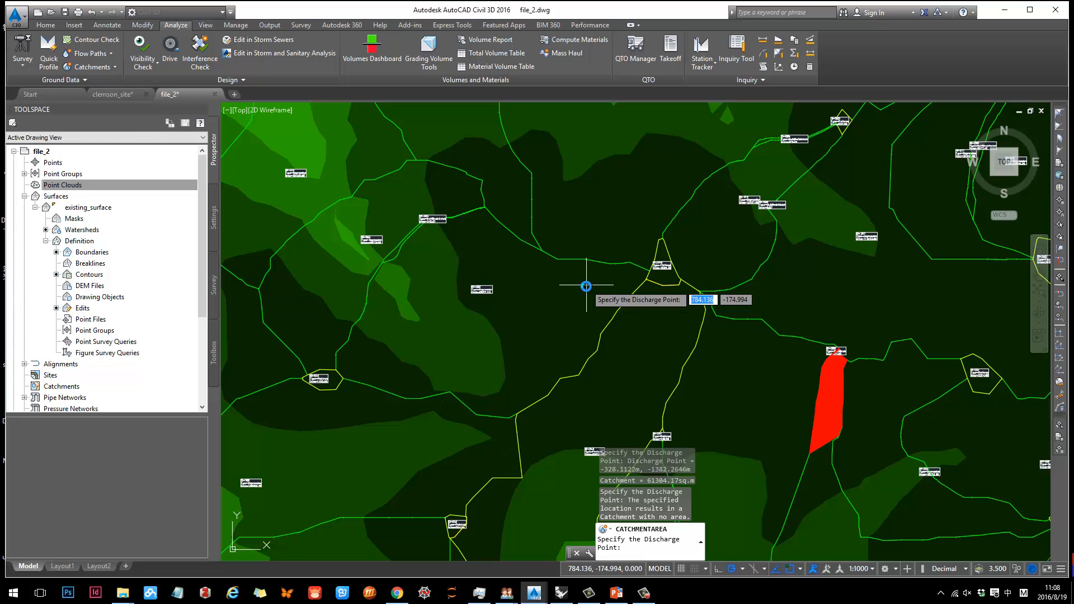
scroll(585, 286, "down", 3)
scroll(565, 314, "up", 4)
key("Escape")
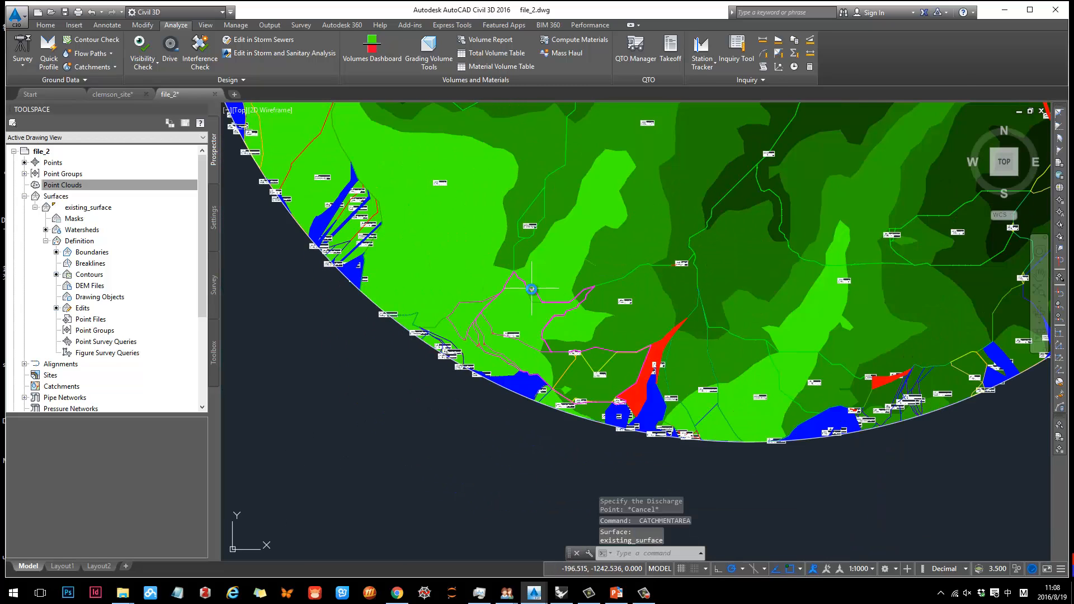
scroll(568, 270, "down", 4)
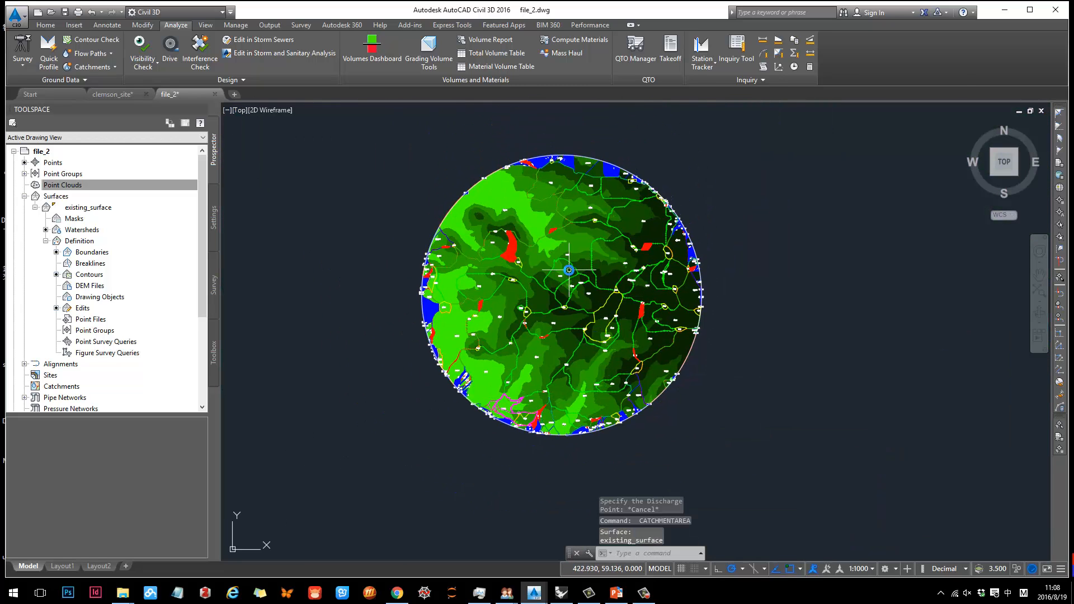
scroll(568, 270, "up", 2)
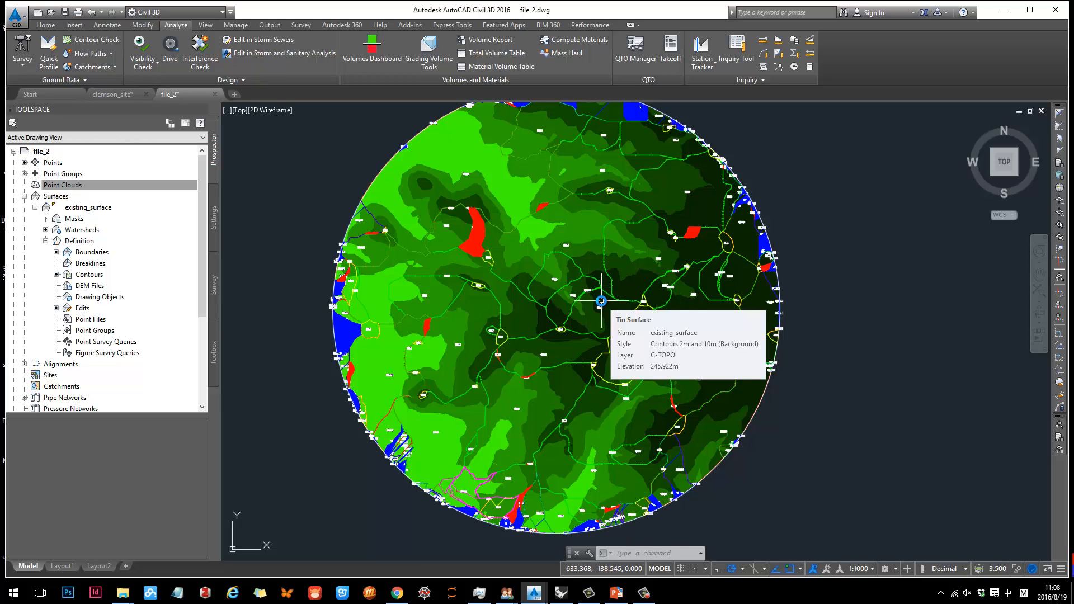